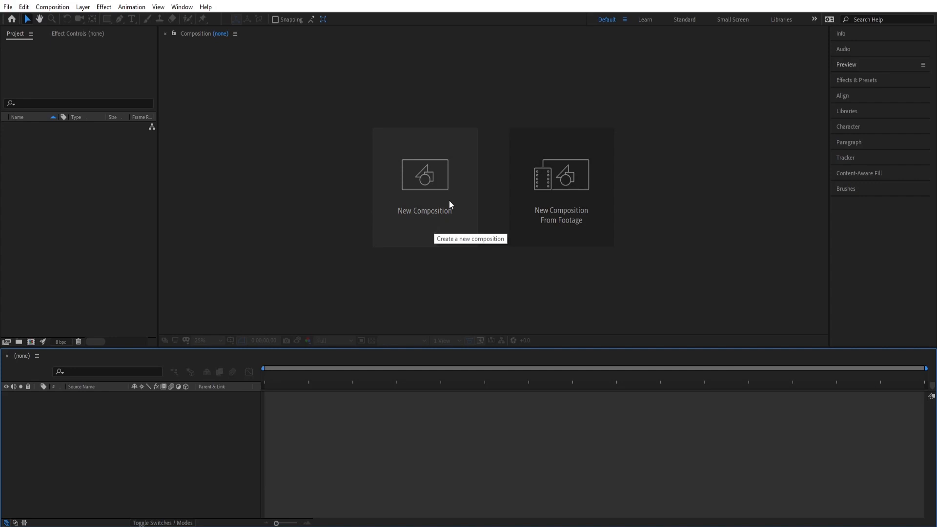
# - Start a new composition named "Main" with the Custom preset
pyautogui.click(444, 189)
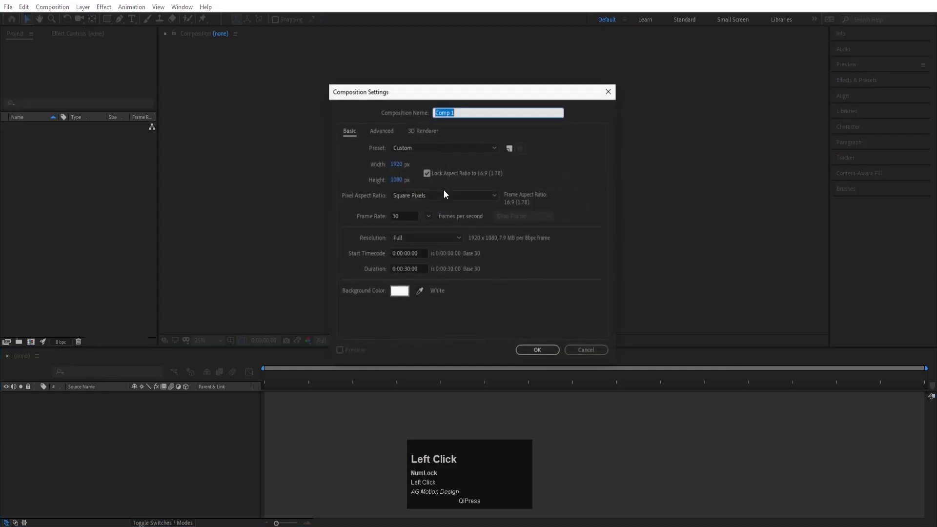
pyautogui.moveTo(466, 112); pyautogui.dragTo(405, 114)
pyautogui.write('Main')
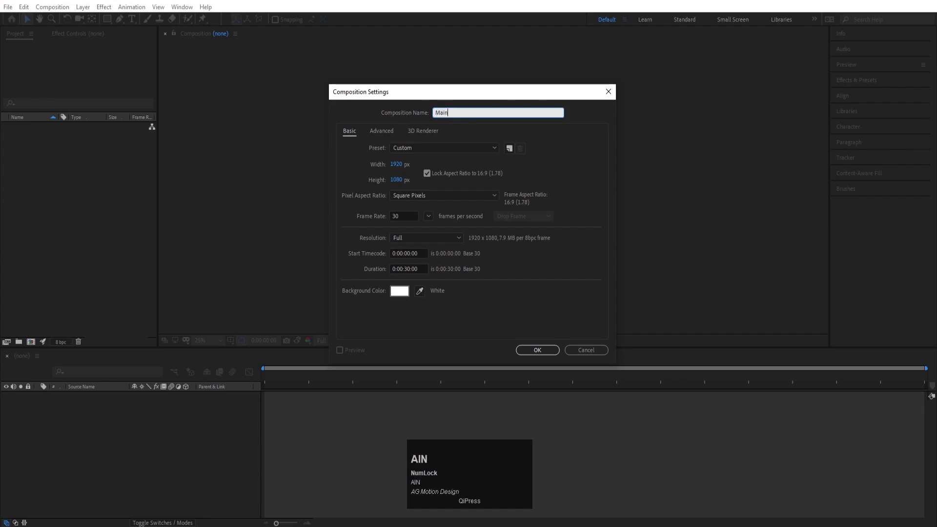
pyautogui.click(371, 150)
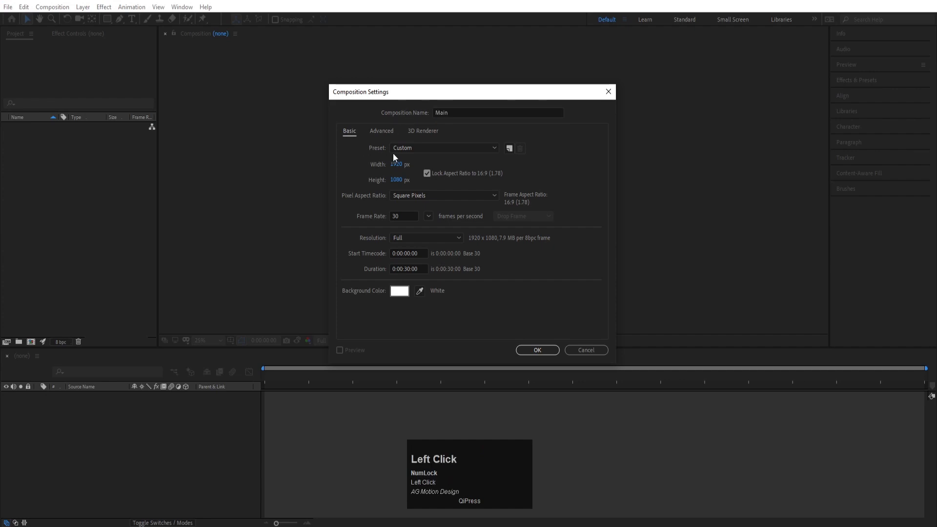
pyautogui.click(403, 148)
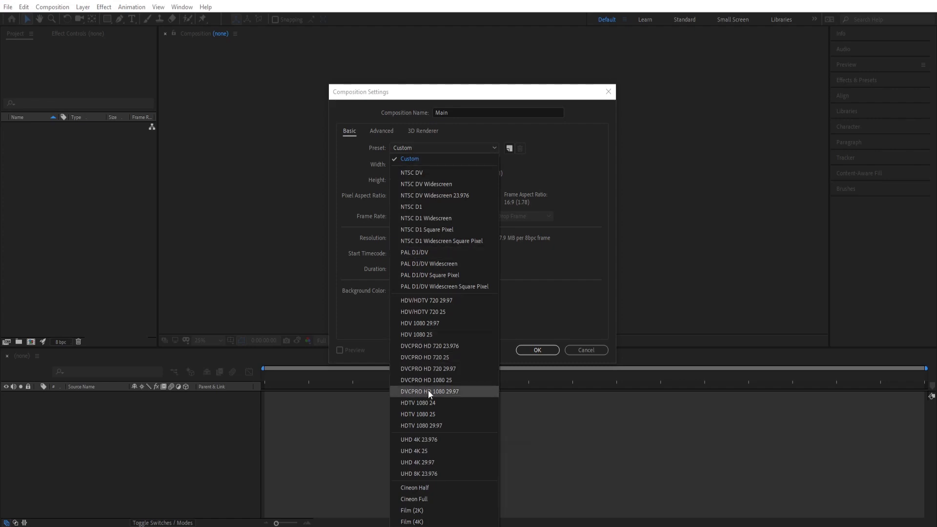
pyautogui.click(376, 168)
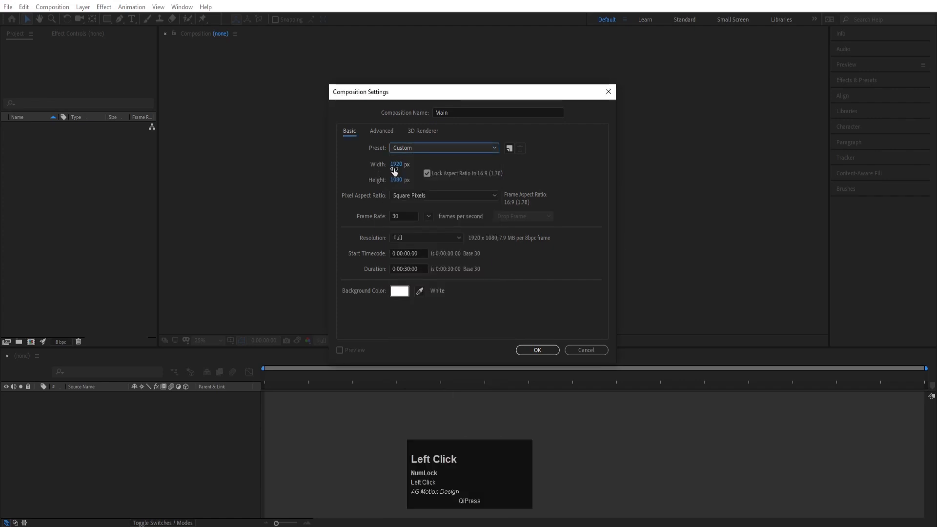
# - Choose a frame rate of 30 frames per second for the Main composition
pyautogui.click(375, 213)
pyautogui.click(429, 216)
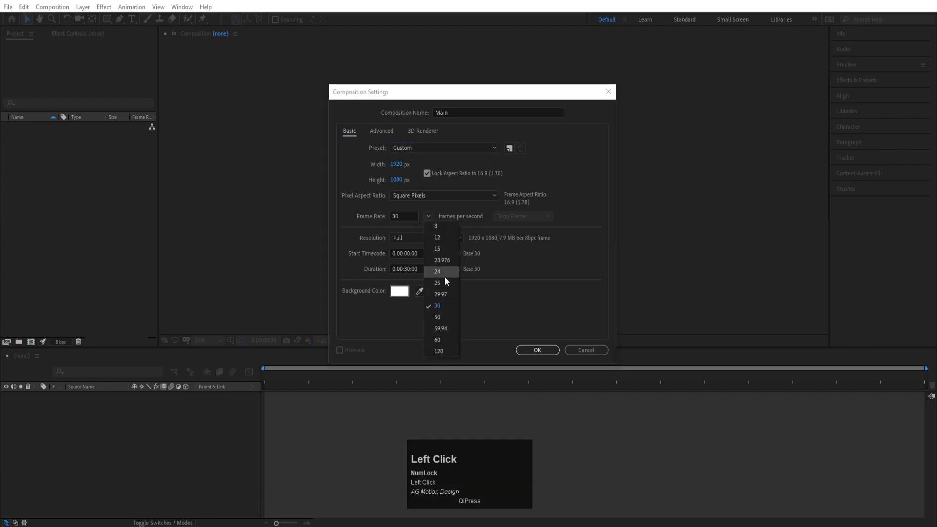
pyautogui.click(438, 304)
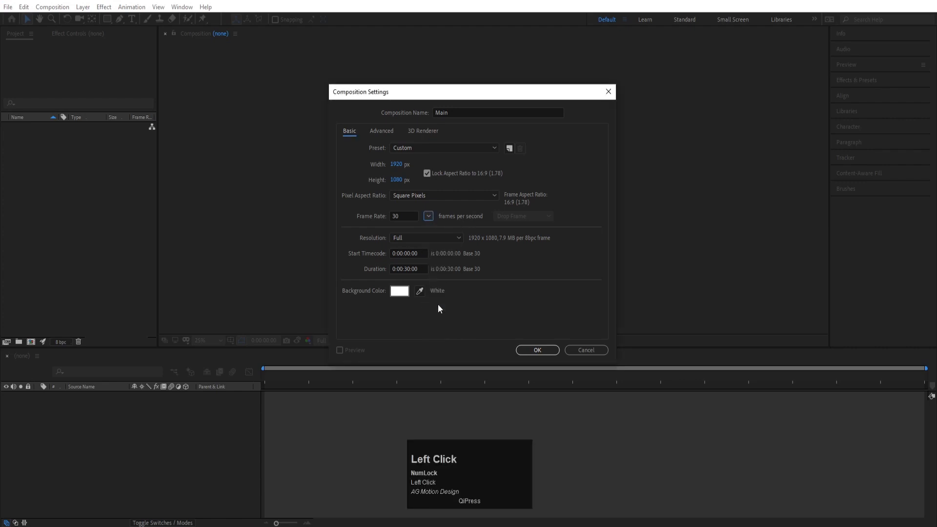
pyautogui.click(406, 240)
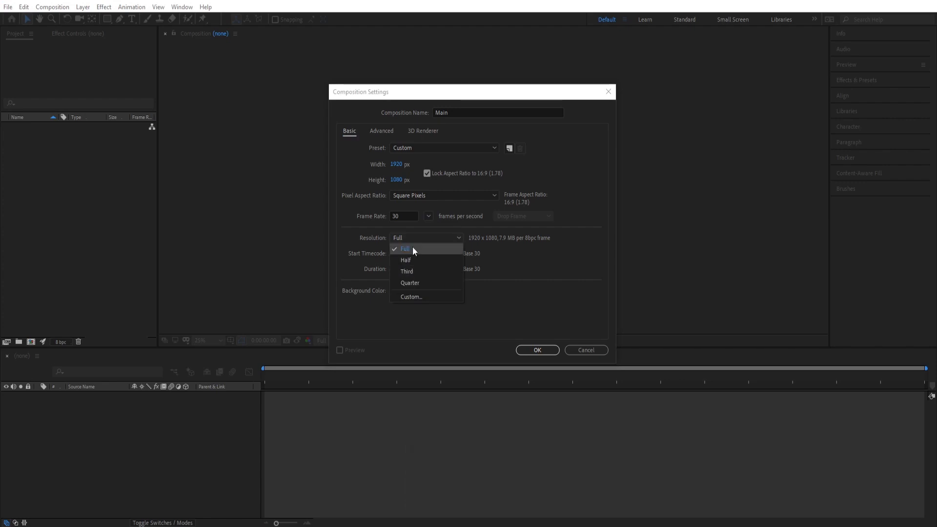
pyautogui.click(404, 298)
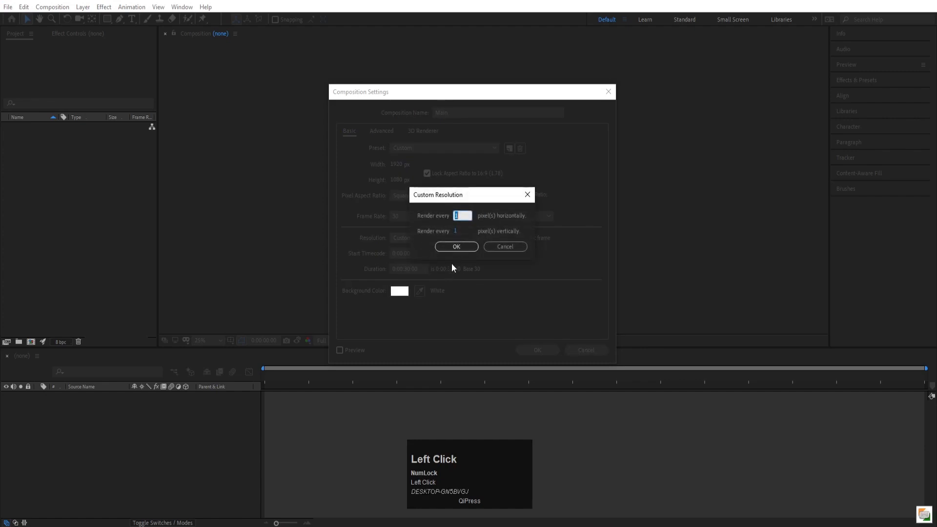
pyautogui.click(497, 247)
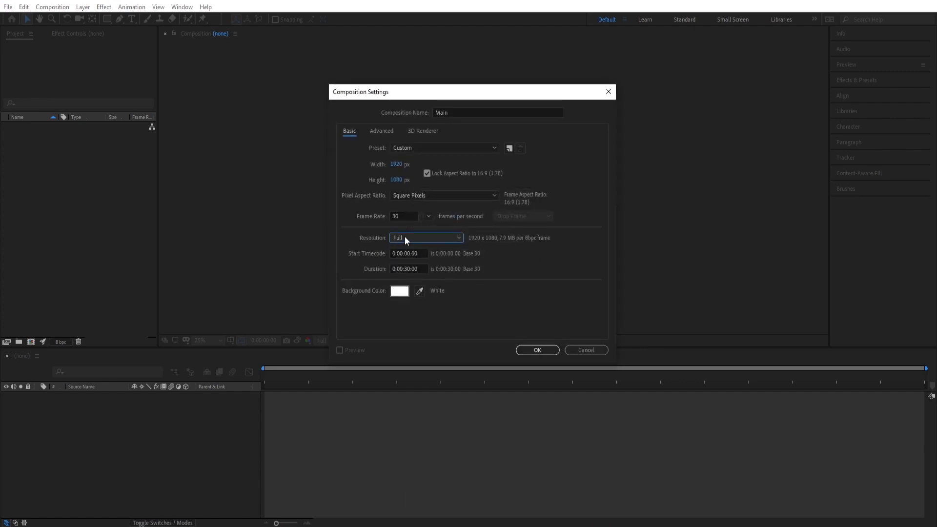
# - Set the Main composition's duration to 0:10:30:00
pyautogui.click(379, 269)
pyautogui.click(399, 269)
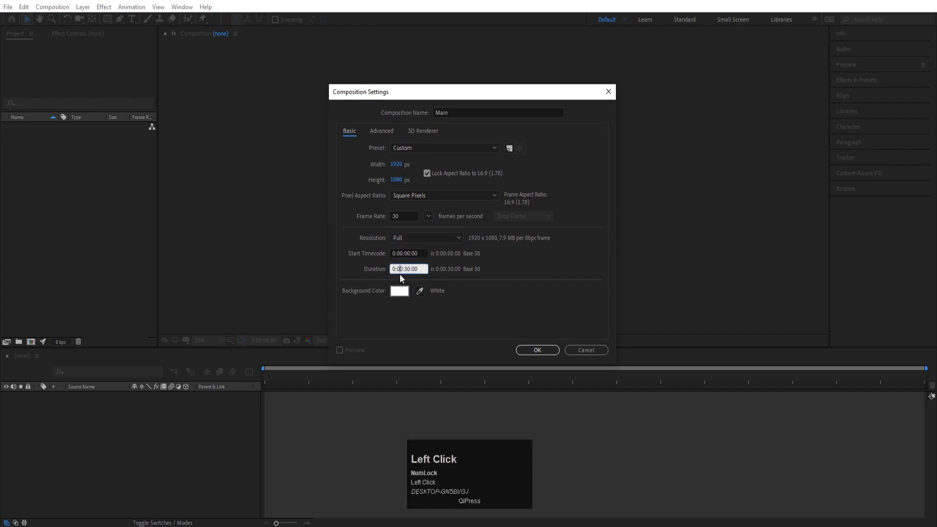
pyautogui.press('BackSpace')
pyautogui.write('1')
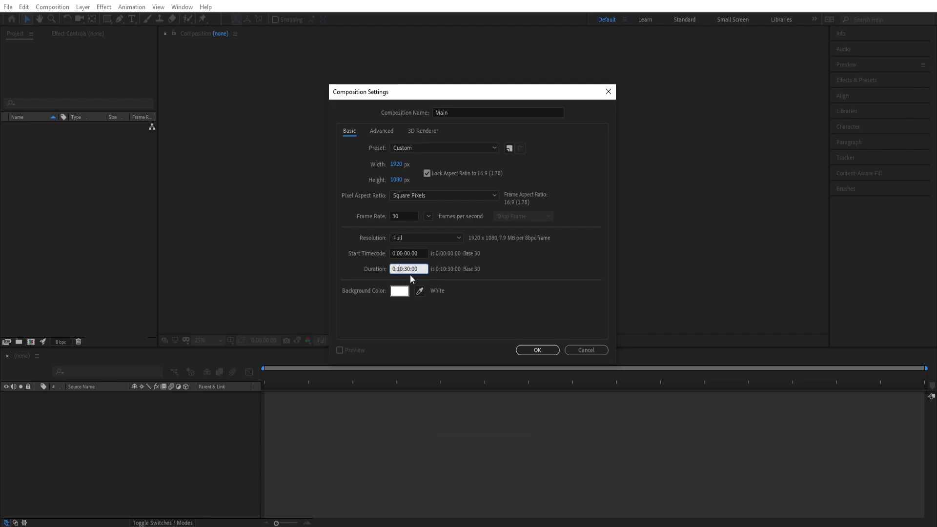
pyautogui.click(447, 269)
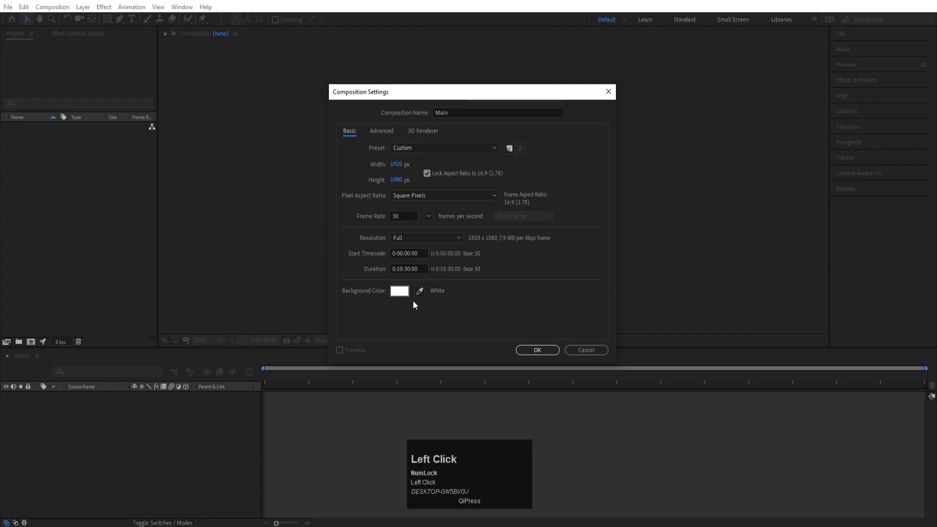
# - Accept white (FFFFFF) as the background color and create the Main composition
pyautogui.click(404, 291)
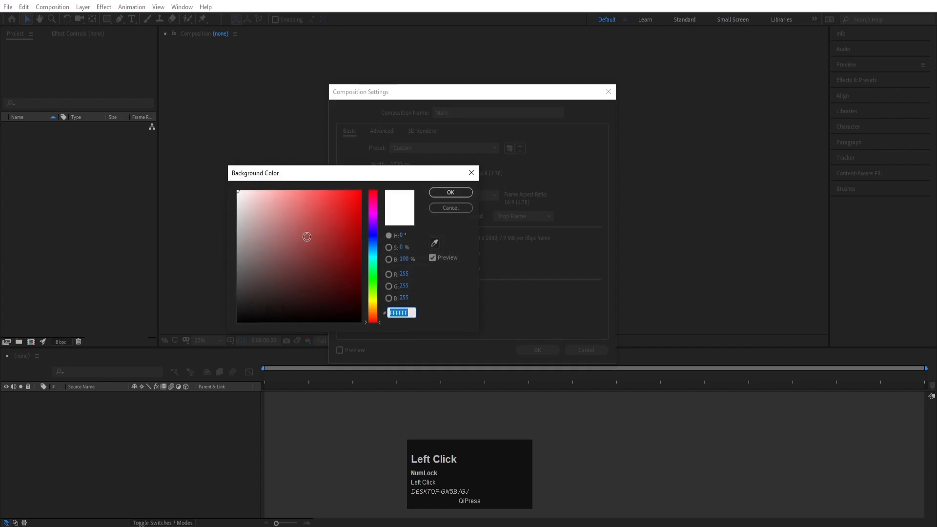
pyautogui.click(447, 196)
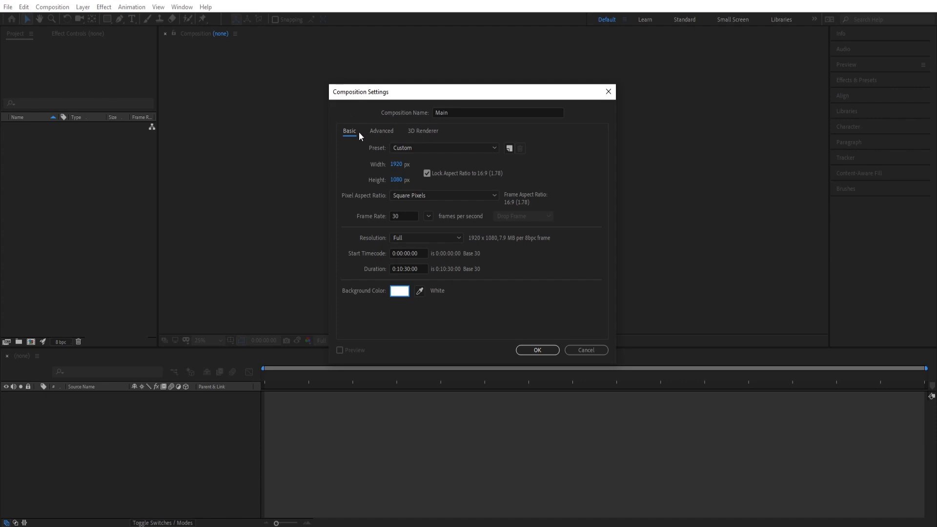
pyautogui.click(536, 350)
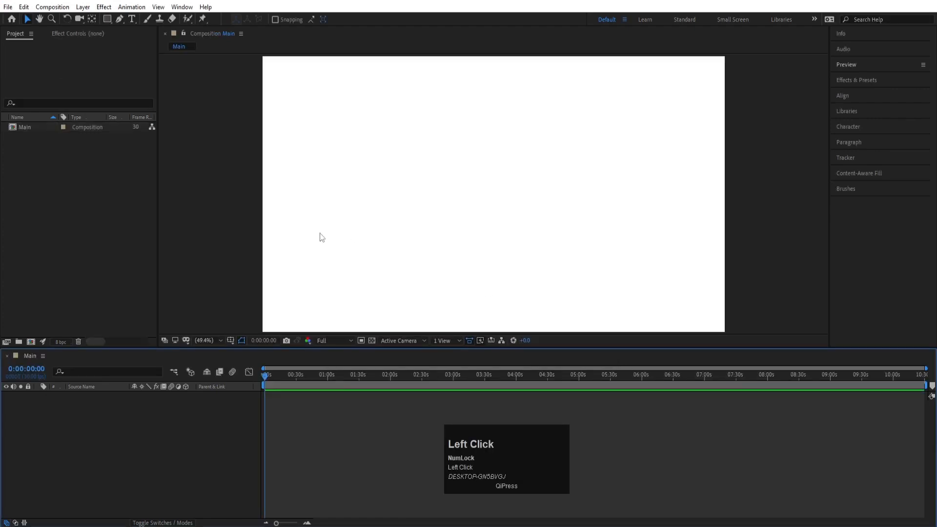
# - Import the Main Tut video from the Tutorial_AME folder into the project as footage
pyautogui.click(130, 168)
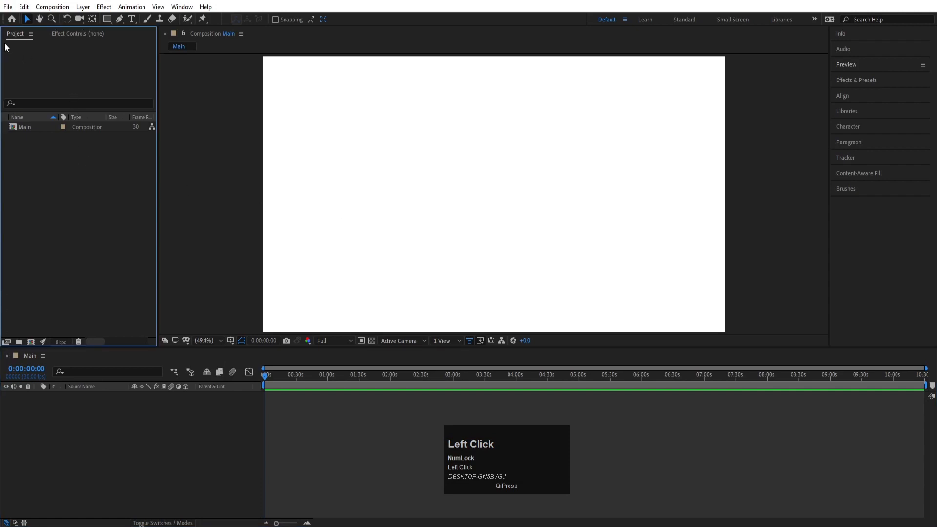
pyautogui.doubleClick(61, 167)
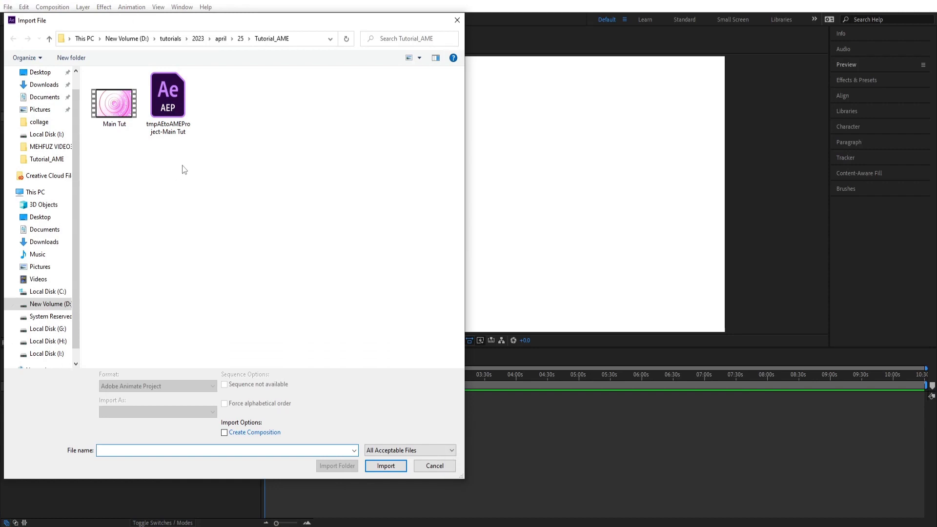
pyautogui.click(110, 103)
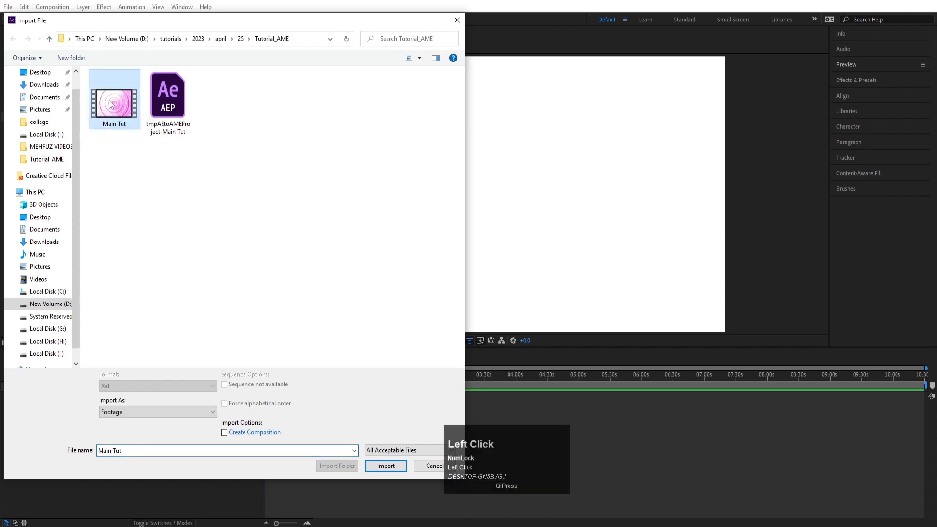
pyautogui.click(383, 465)
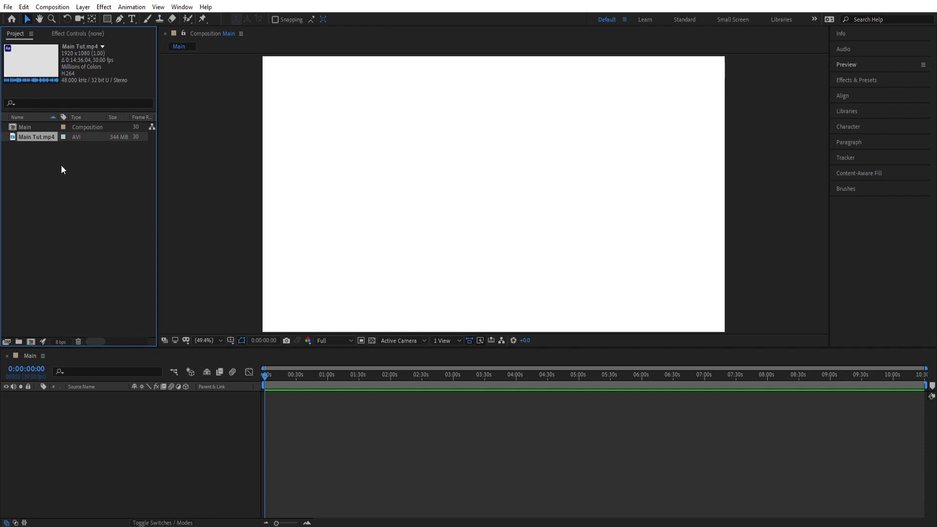
# - Add the Main Tut.mp4 footage to the Main composition's timeline as a layer and deselect it
pyautogui.moveTo(33, 137); pyautogui.dragTo(336, 394)
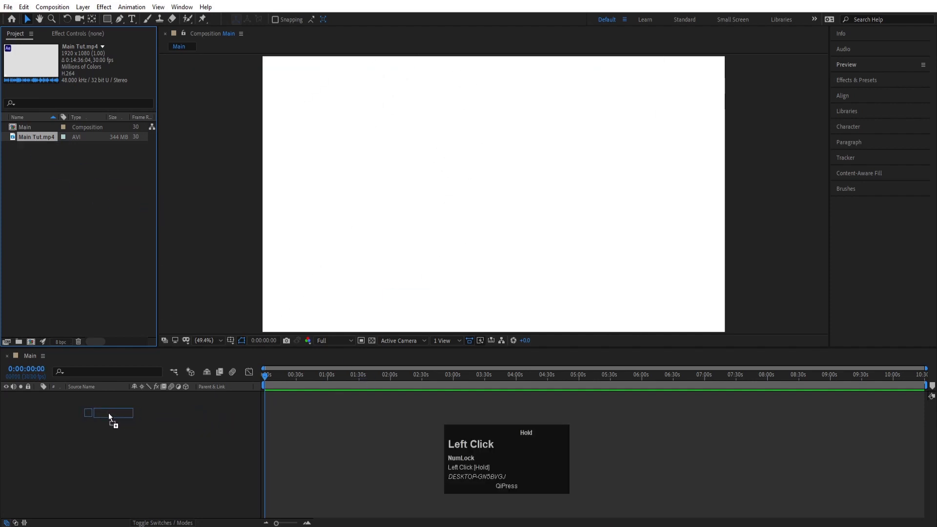
pyautogui.moveTo(108, 413); pyautogui.dragTo(108, 413)
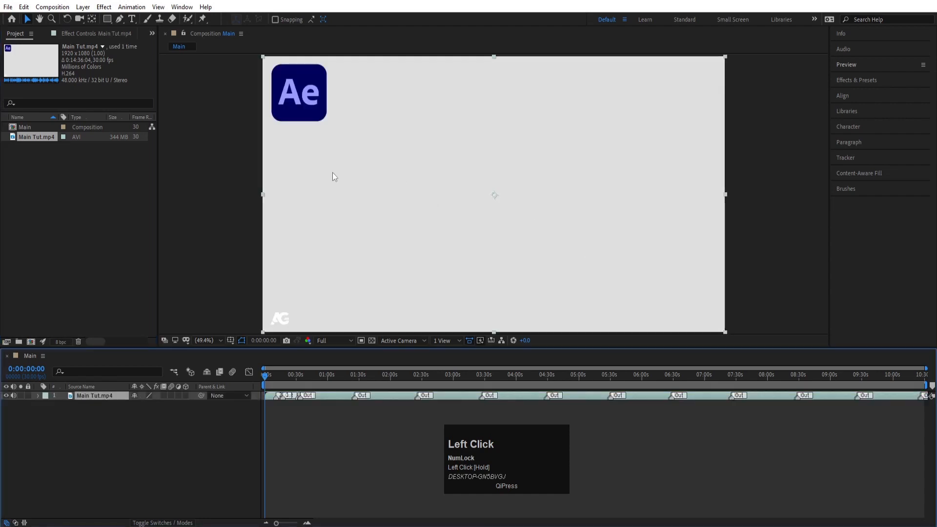
pyautogui.click(92, 415)
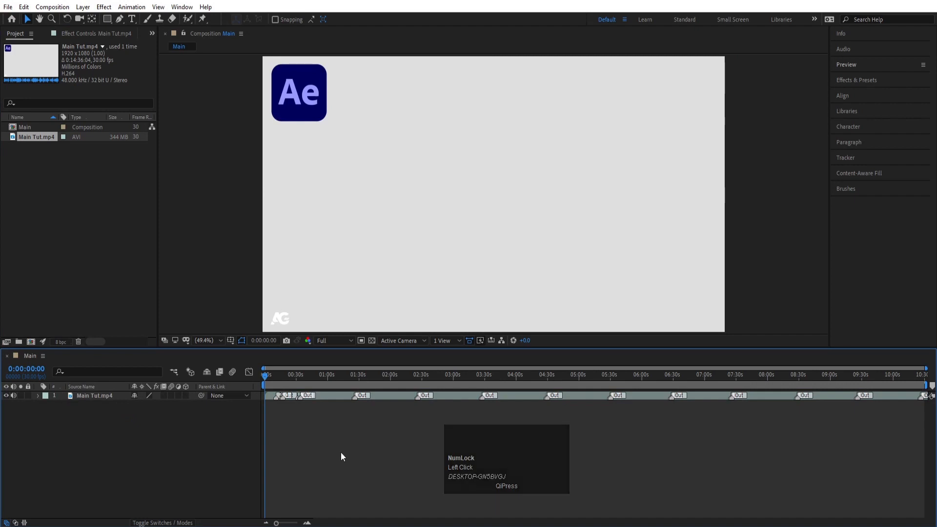
pyautogui.click(219, 469)
pyautogui.click(142, 421)
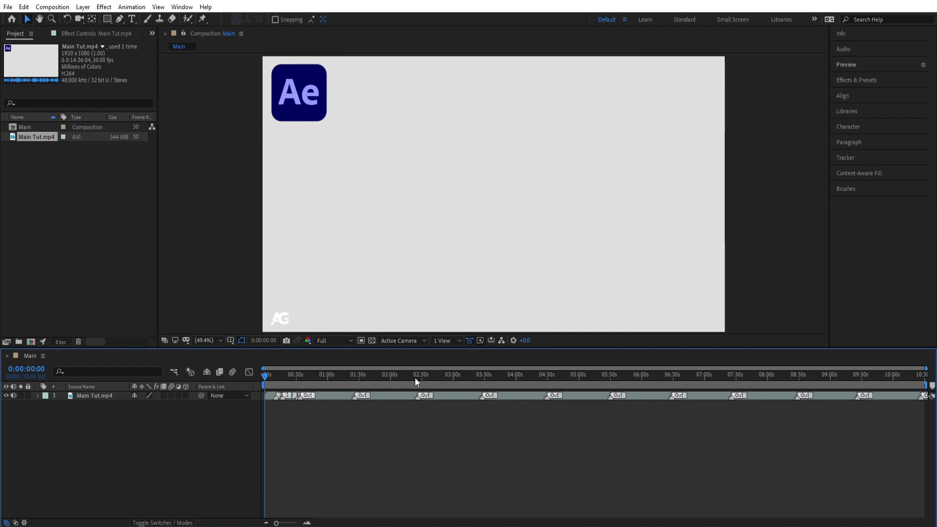
# - Play the Main composition from its start for a few seconds and stop the preview
pyautogui.moveTo(413, 374); pyautogui.dragTo(258, 390)
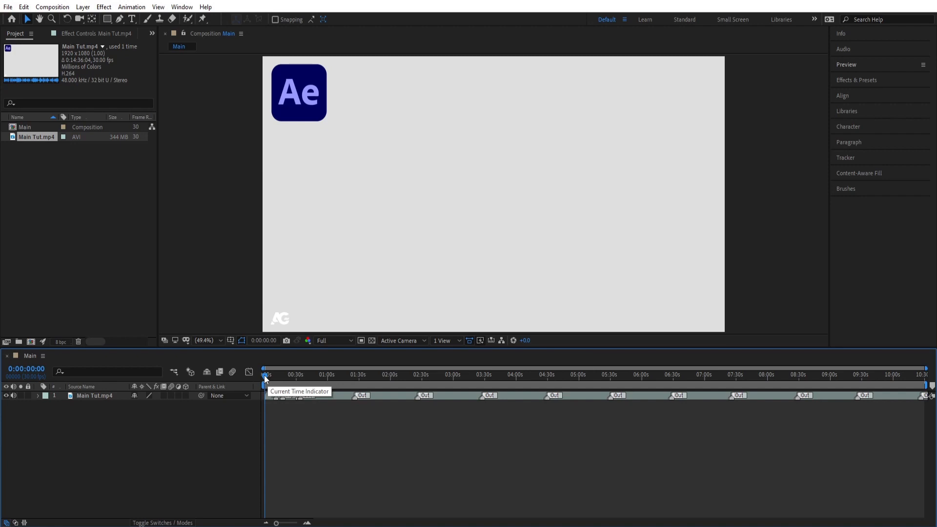
pyautogui.press('space')
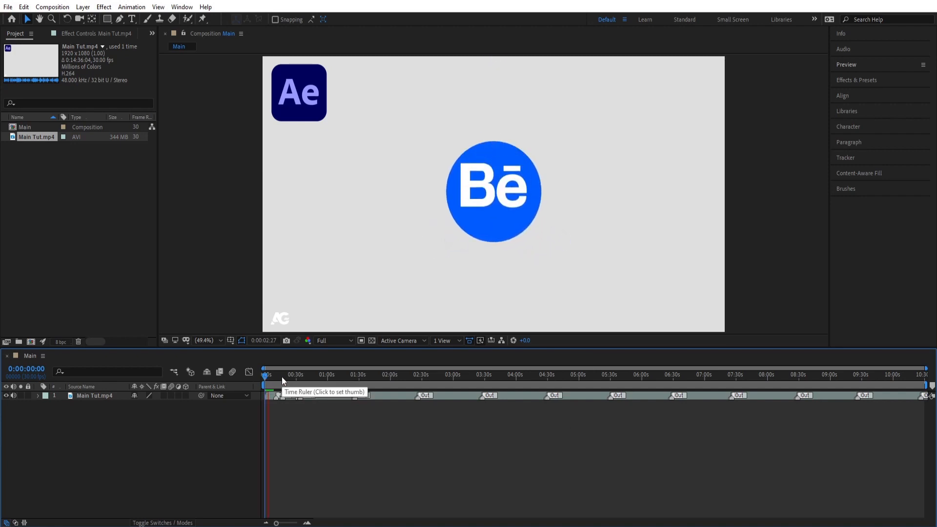
pyautogui.press('space')
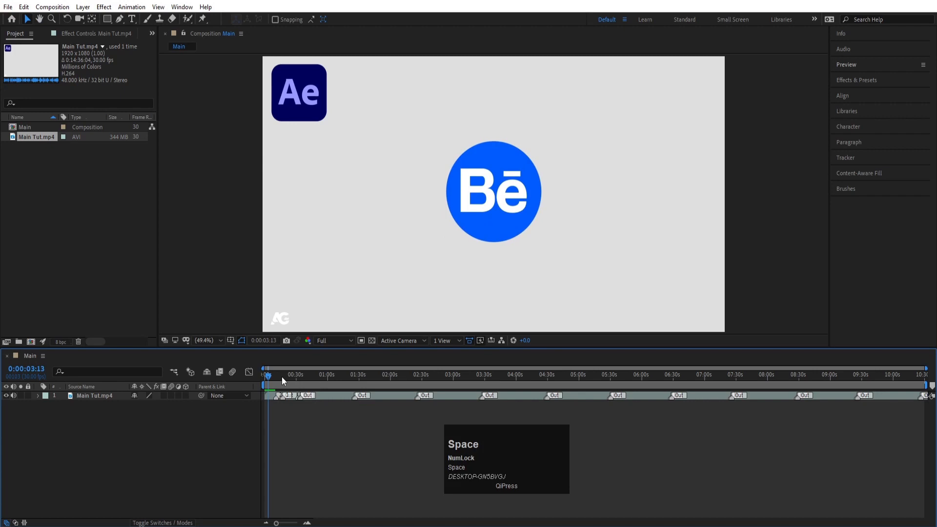
pyautogui.press('=')
pyautogui.press('=')
pyautogui.press('=')
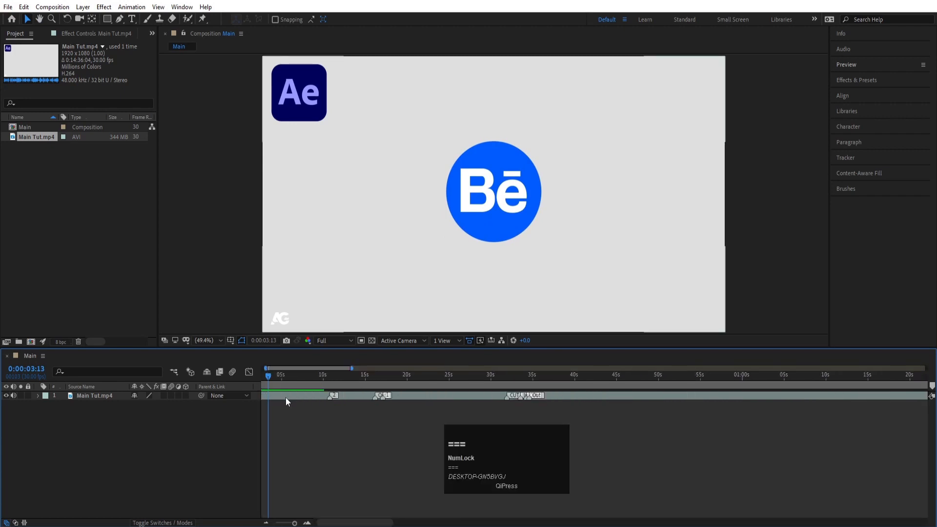
pyautogui.press('=')
pyautogui.press('-')
pyautogui.press('-')
pyautogui.press('-')
pyautogui.press('-')
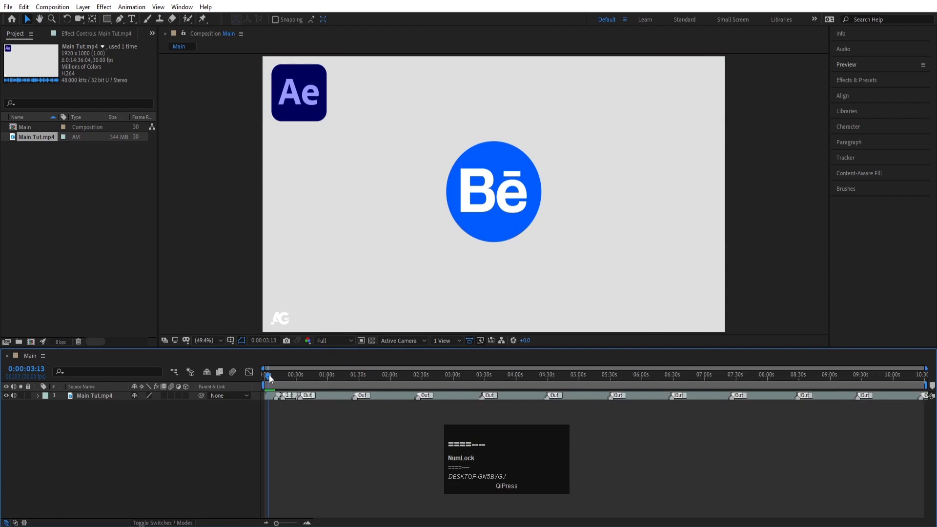
# - Move the current time to about 0:05:00:03 and end the work area there
pyautogui.moveTo(269, 378); pyautogui.dragTo(909, 386)
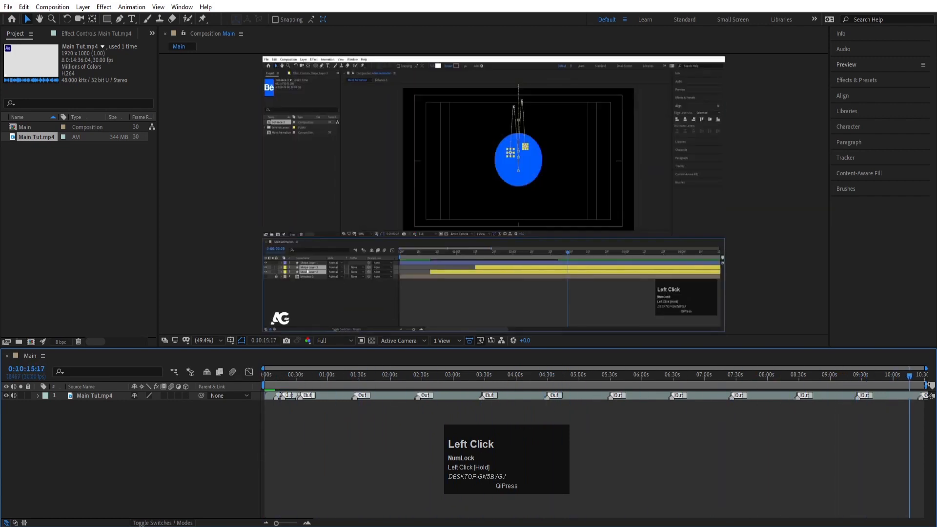
pyautogui.moveTo(635, 379); pyautogui.dragTo(579, 379)
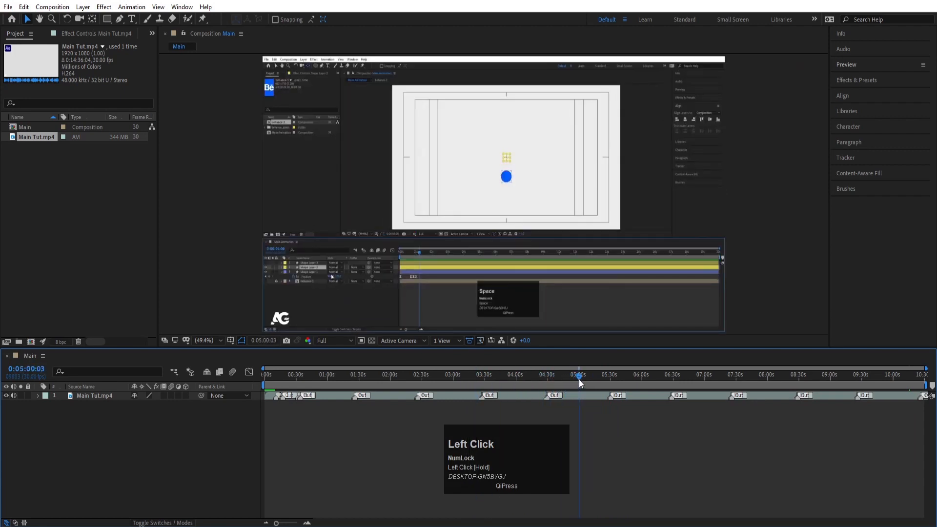
pyautogui.press('n')
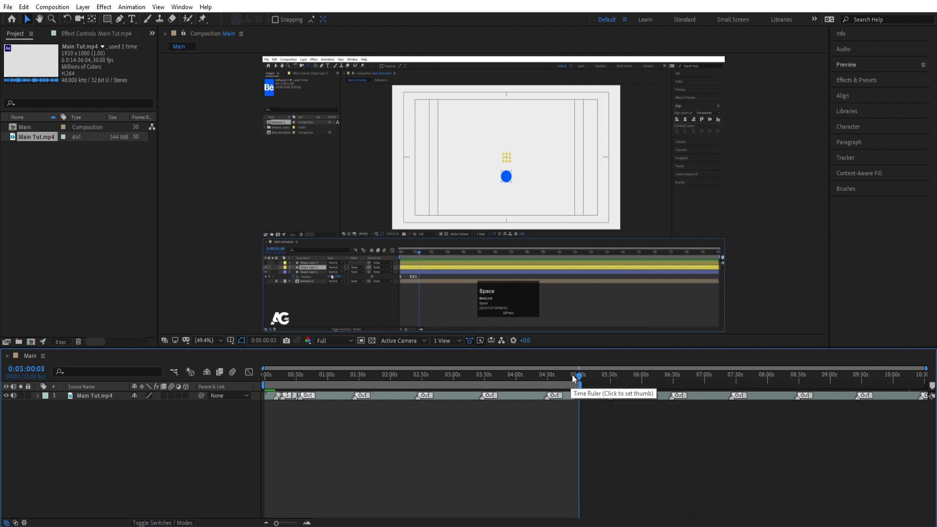
# - Play the composition from about 0:04:56:11 past the end of the work area to check where the preview loops
pyautogui.moveTo(579, 379)
pyautogui.mouseDown()
pyautogui.moveTo(564, 378)
pyautogui.moveTo(575, 380)
pyautogui.mouseUp()
pyautogui.press('=')
pyautogui.press('=')
pyautogui.press('=')
pyautogui.press('space')
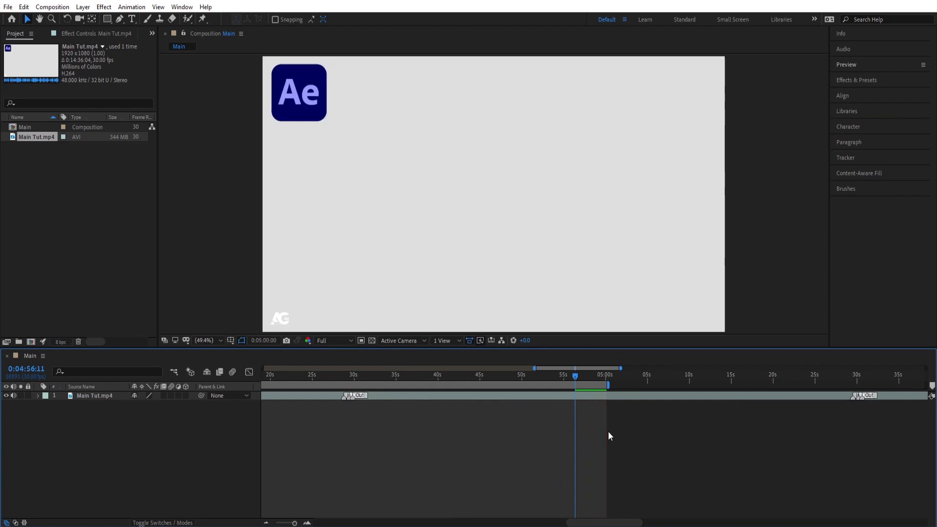
pyautogui.press('space')
pyautogui.press('-')
pyautogui.press('-')
pyautogui.press('-')
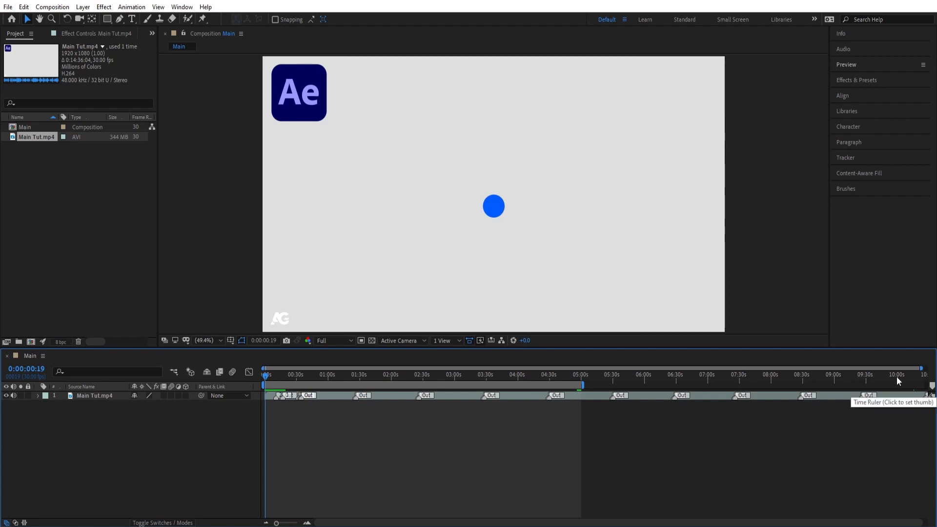
pyautogui.press('-')
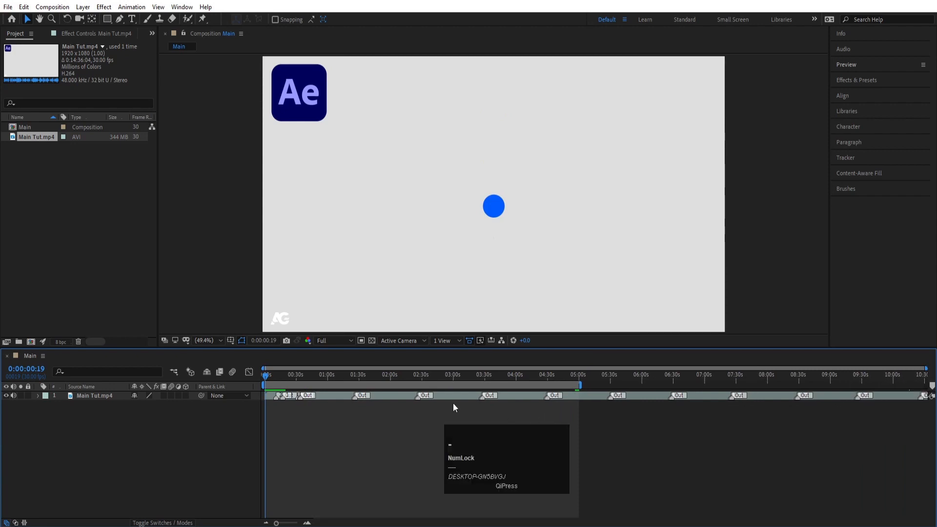
# - Trim the Main composition to its work area
pyautogui.press('=')
pyautogui.press('-')
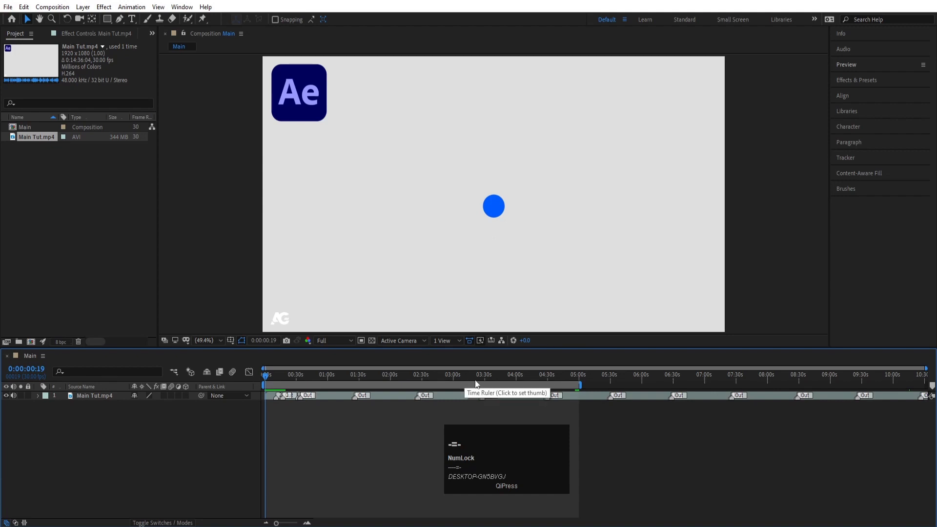
pyautogui.press('=')
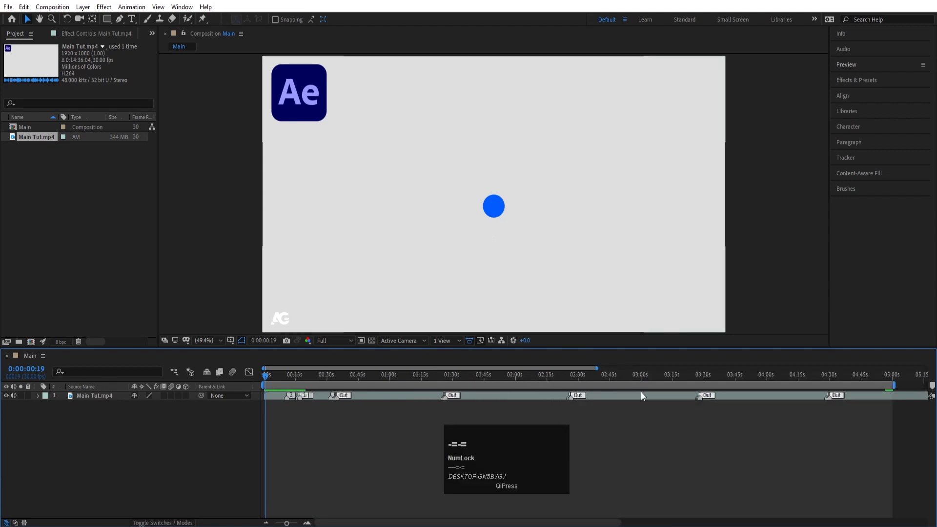
pyautogui.rightClick(863, 389)
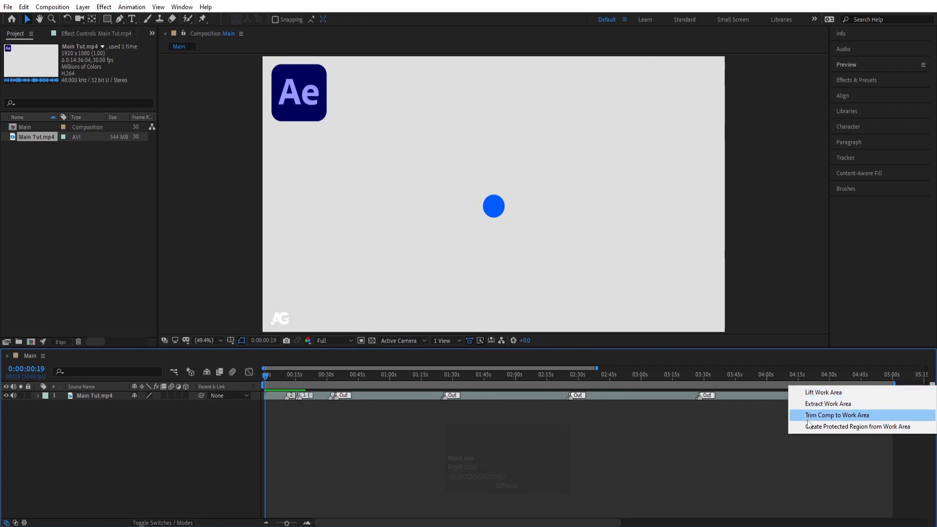
pyautogui.click(808, 422)
# - Scrub through the trimmed composition and check its duration in the composition settings
pyautogui.press('space')
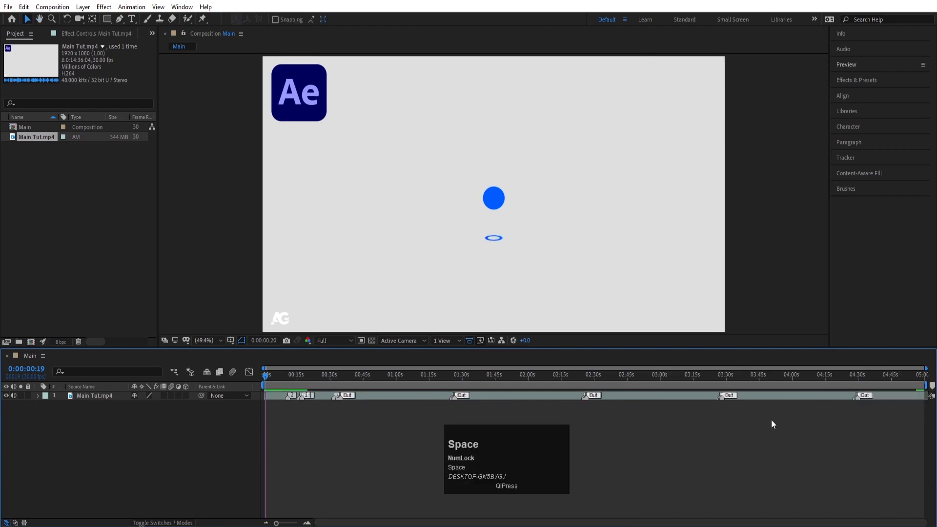
pyautogui.moveTo(920, 375); pyautogui.dragTo(821, 378)
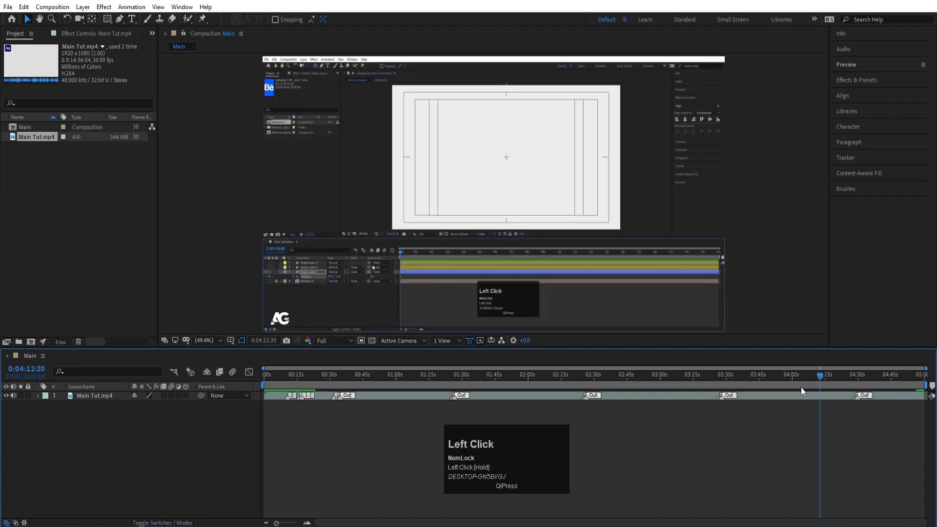
pyautogui.click(299, 380)
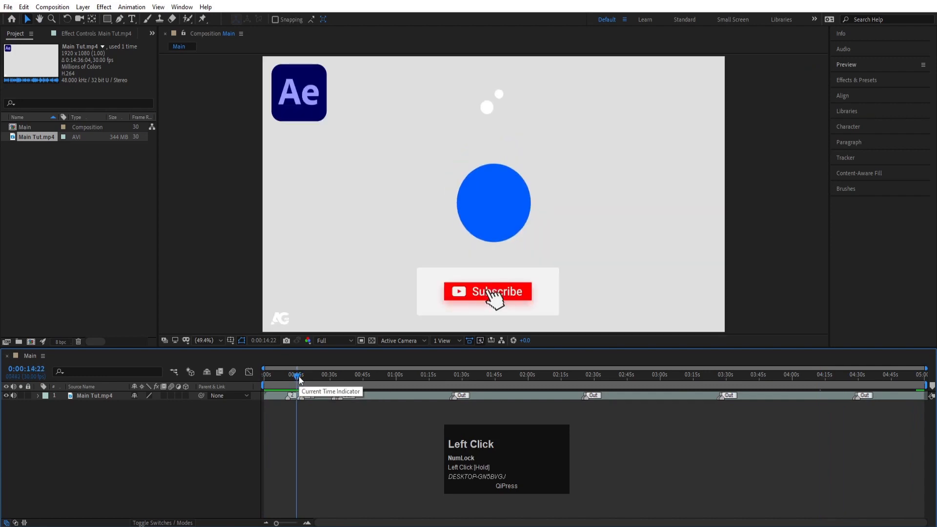
pyautogui.hotkey('ctrl', 'k')
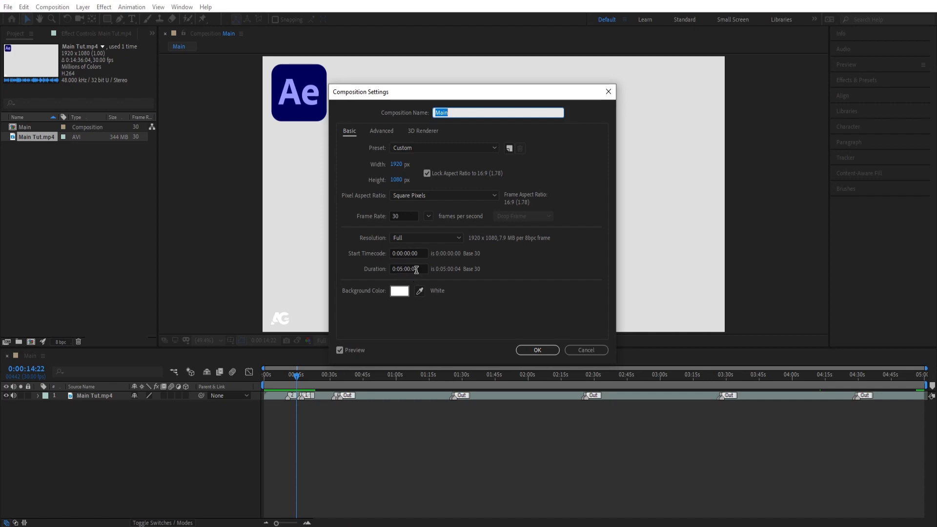
pyautogui.click(547, 355)
# - Play the Main composition briefly near its start and return the current time to 0:00:00:00
pyautogui.click(264, 380)
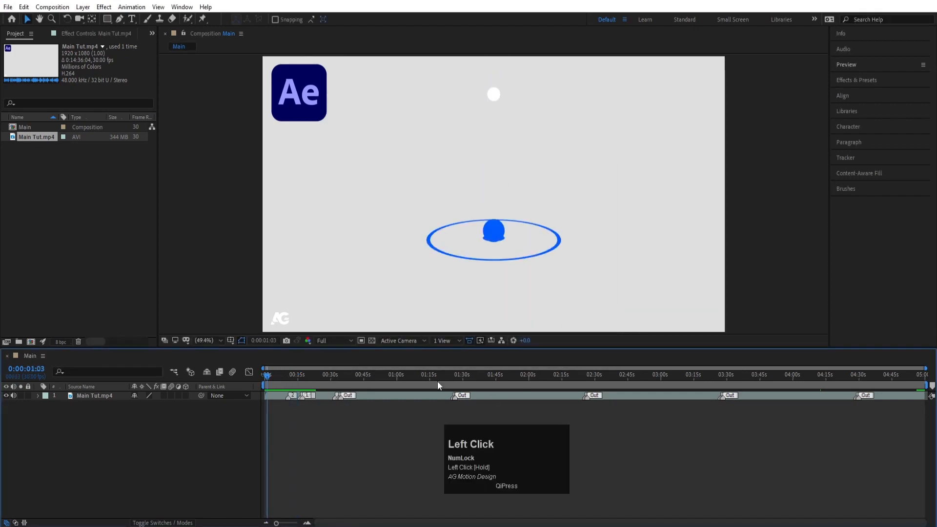
pyautogui.press('space')
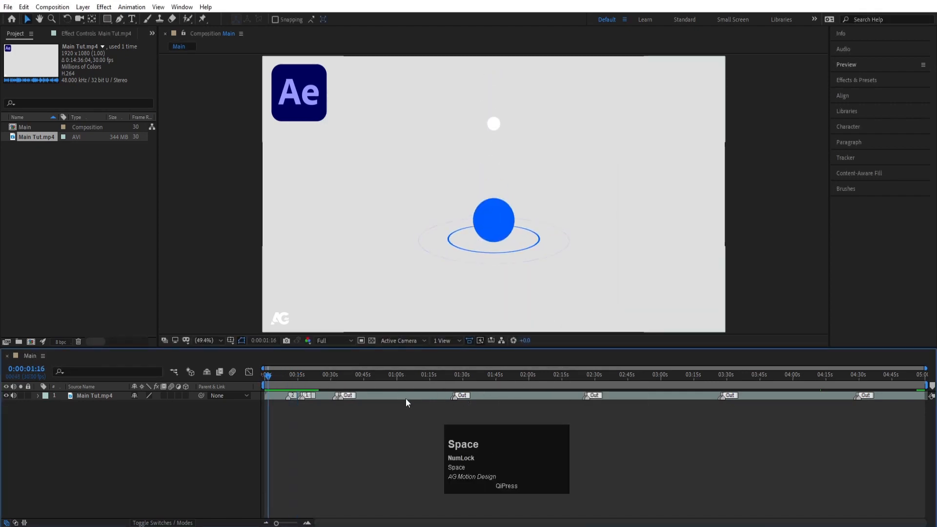
pyautogui.click(153, 433)
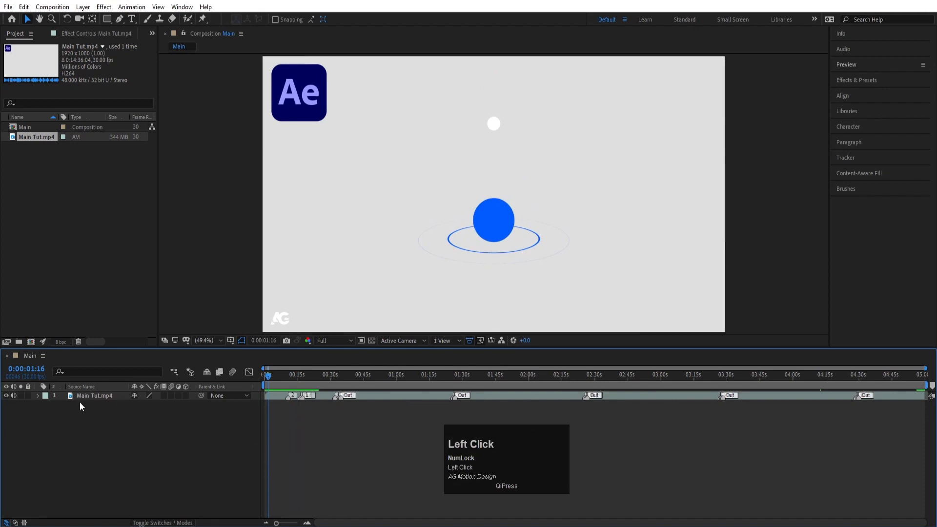
pyautogui.moveTo(270, 377); pyautogui.dragTo(245, 381)
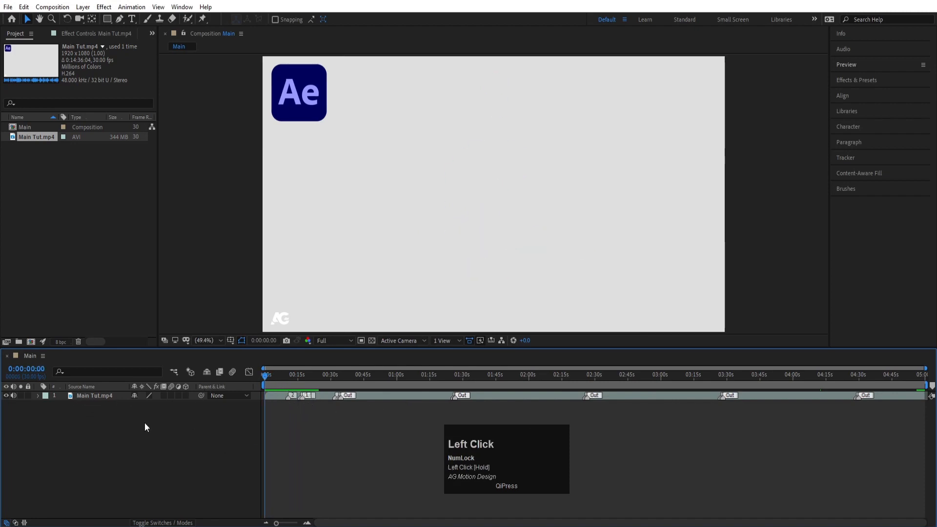
# - Examine the Audio and Transform properties of the Main Tut.mp4 layer, collapse them again and deselect the layer
pyautogui.click(99, 397)
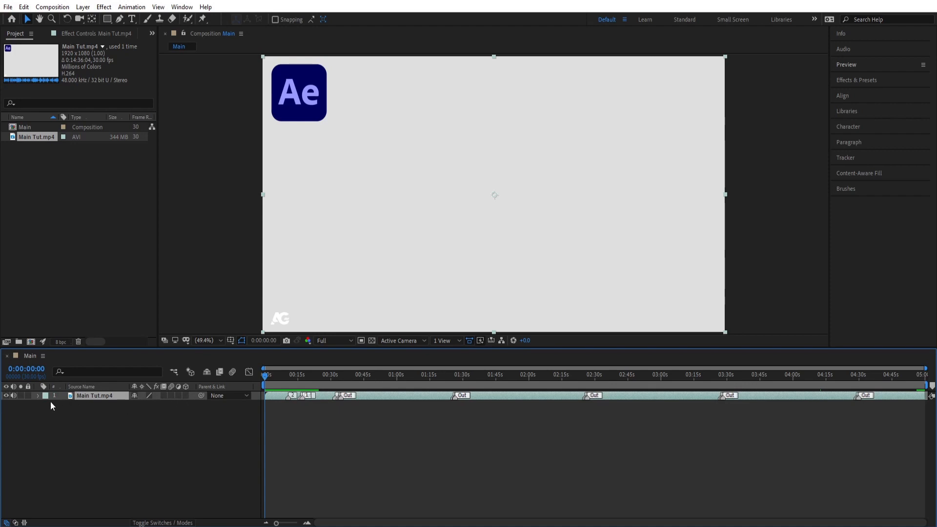
pyautogui.press('Num_Lock')
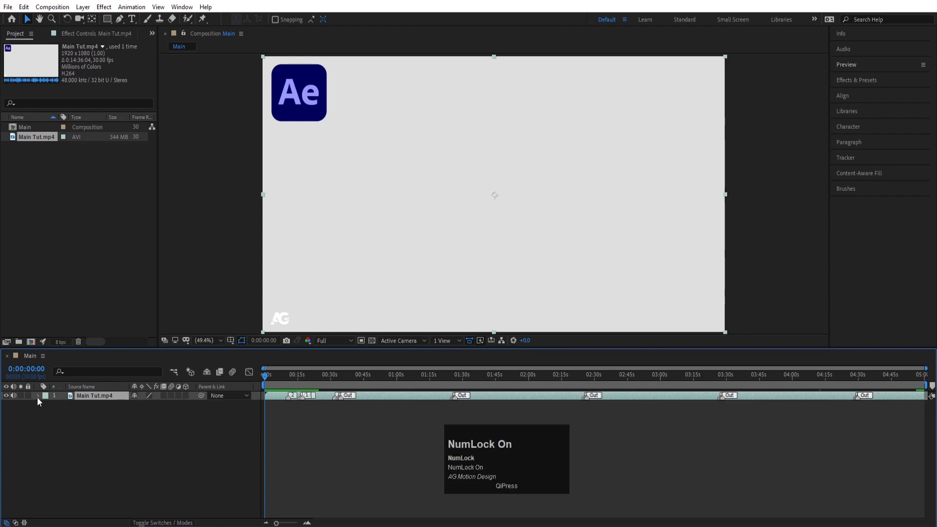
pyautogui.click(37, 396)
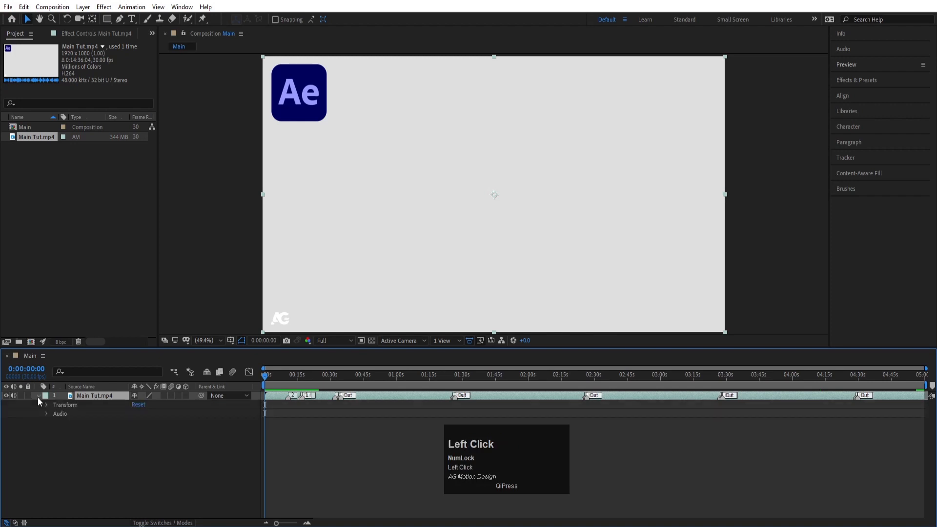
pyautogui.click(54, 414)
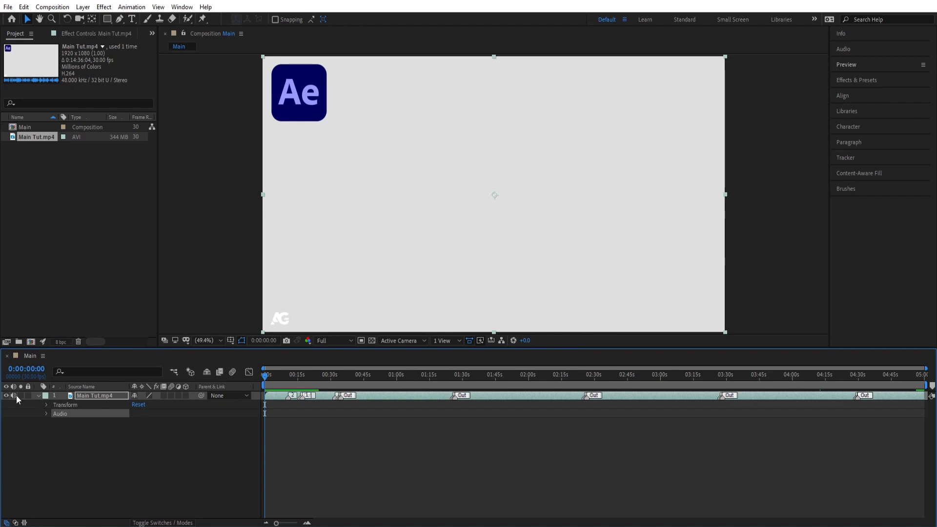
pyautogui.click(46, 412)
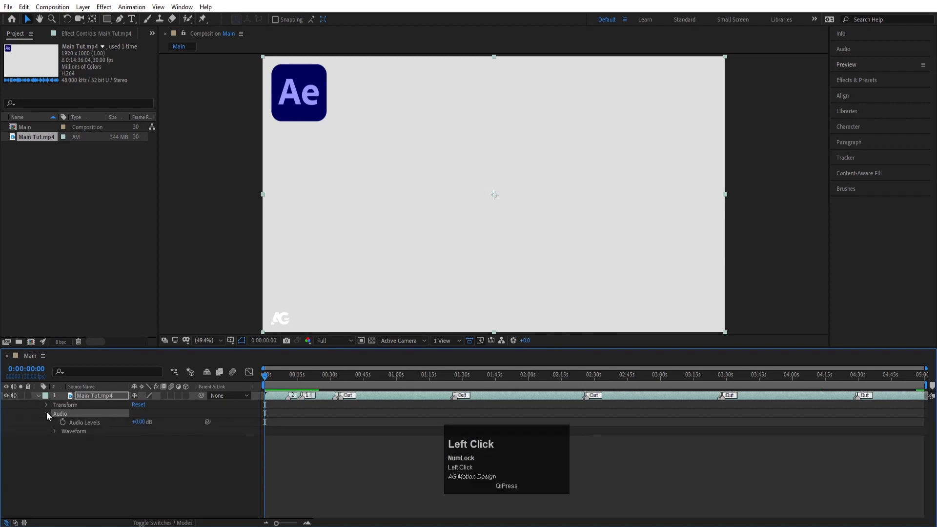
pyautogui.click(46, 412)
pyautogui.click(58, 404)
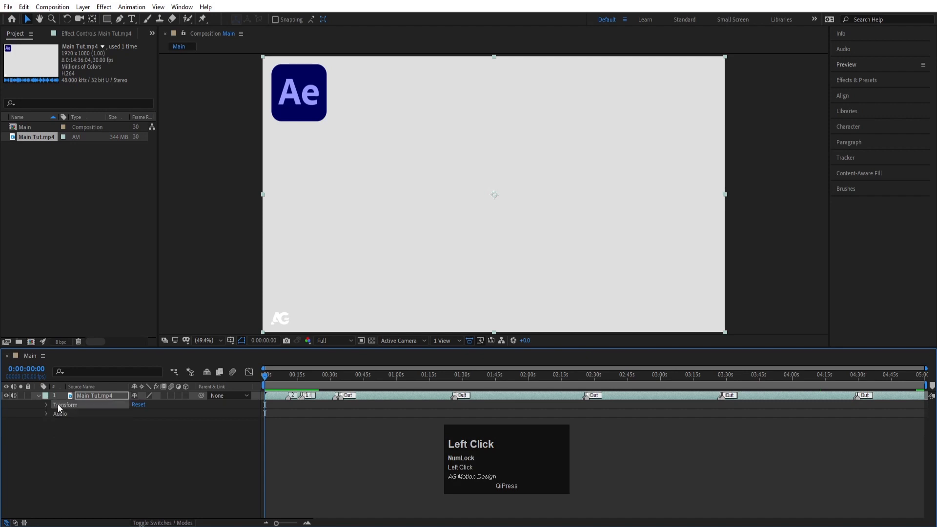
pyautogui.click(46, 404)
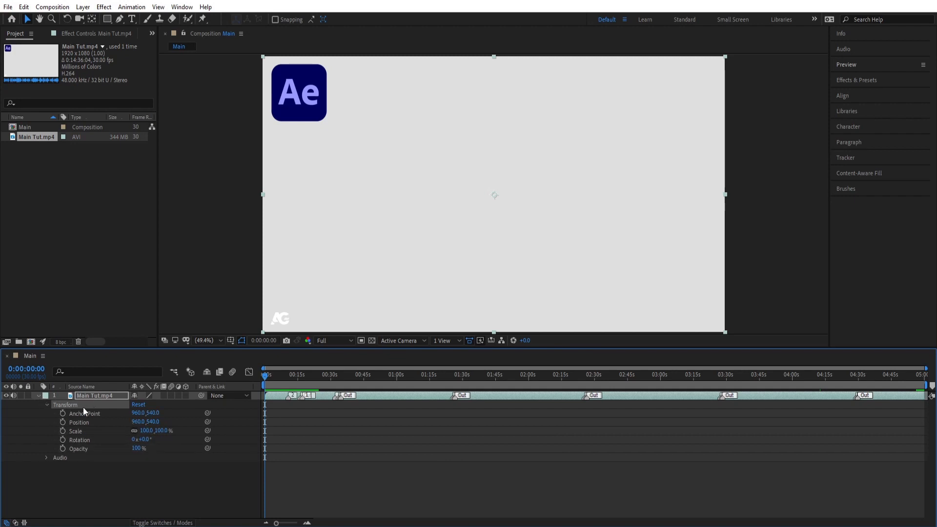
pyautogui.click(39, 396)
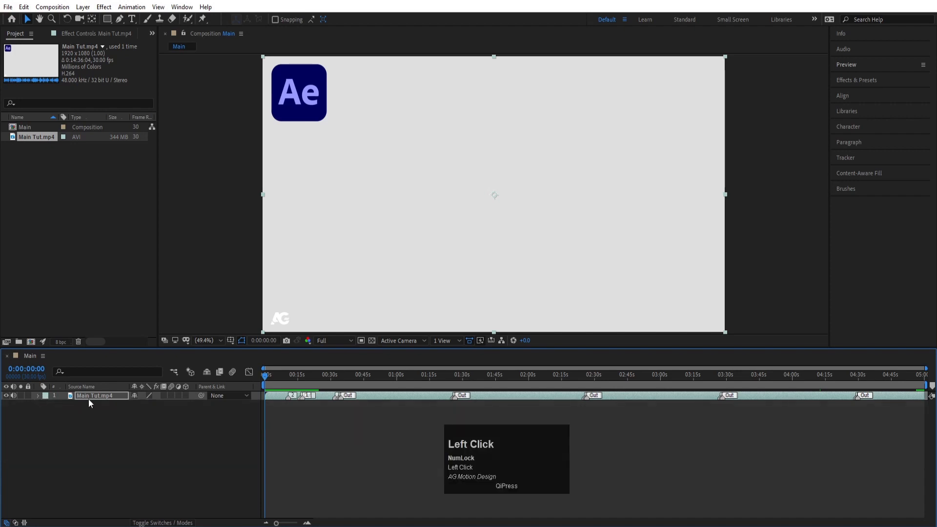
pyautogui.click(85, 424)
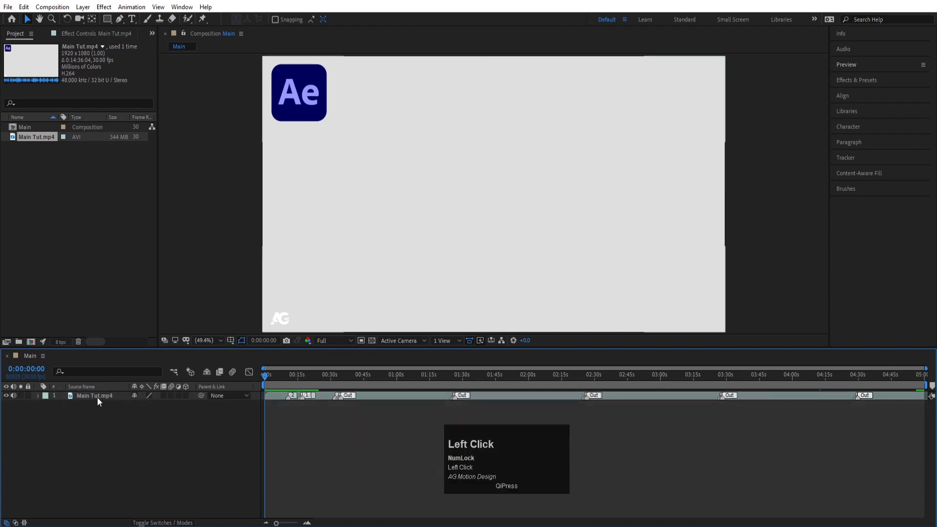
# - Animate the Main Tut.mp4 layer's Position from 960, 540 at 0:00:00:00 to 1502, 540 at 0:00:02:01
pyautogui.click(97, 396)
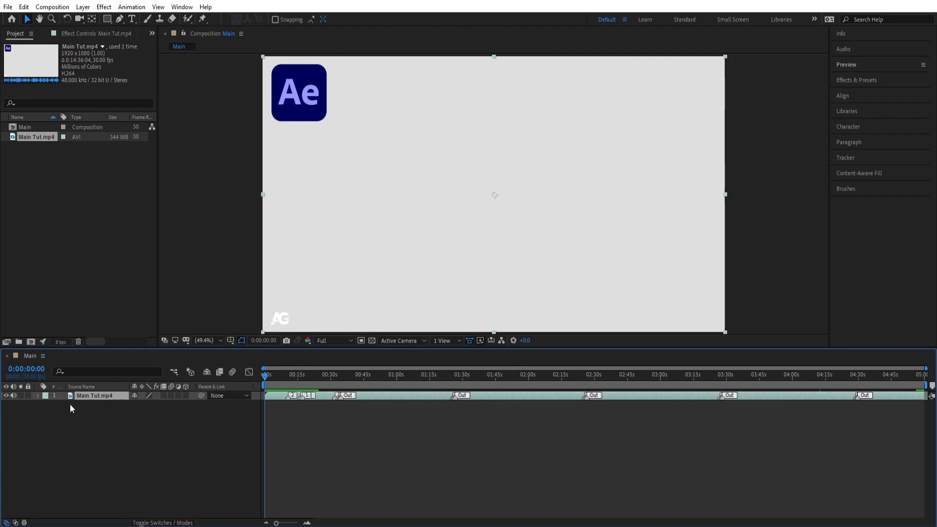
pyautogui.press('p')
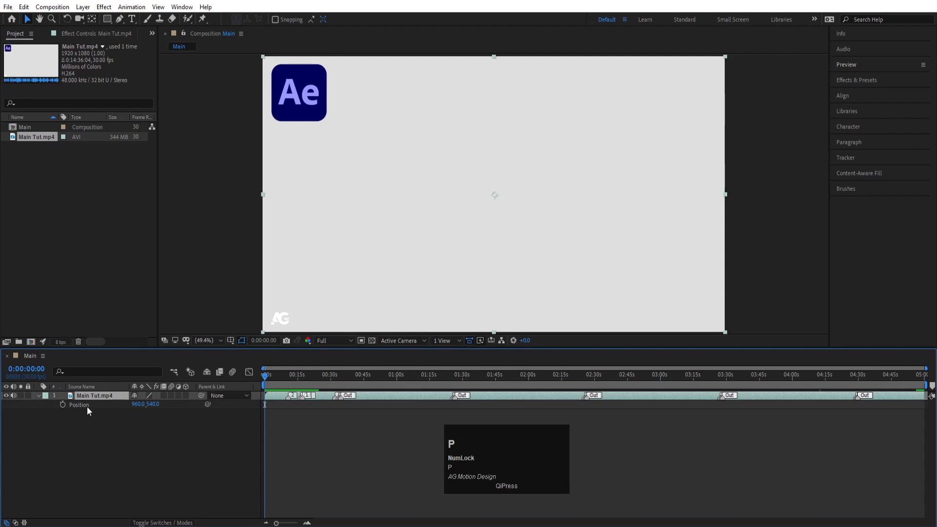
pyautogui.click(62, 404)
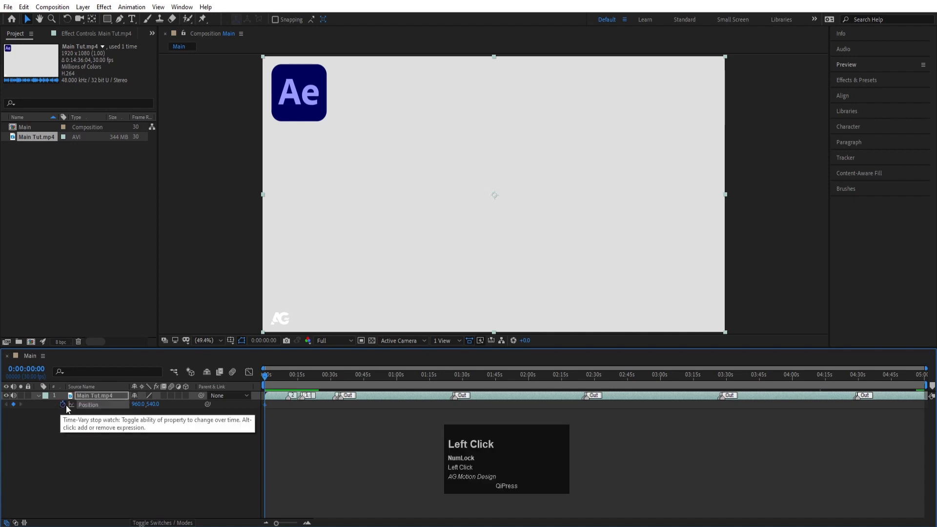
pyautogui.press('space')
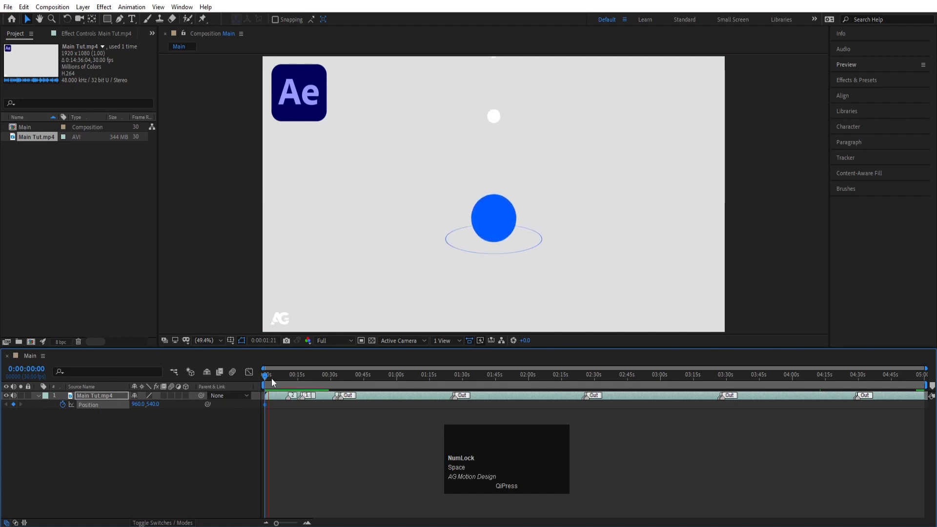
pyautogui.press('space')
pyautogui.moveTo(138, 404); pyautogui.dragTo(396, 399)
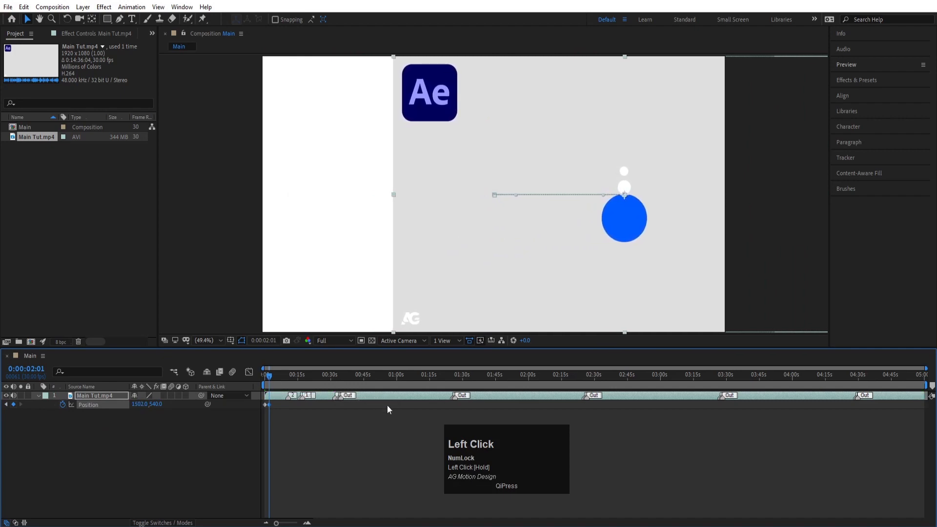
# - Play the Position animation from 0:00:00:00 several times to review the layer's horizontal movement
pyautogui.click(264, 377)
pyautogui.moveTo(262, 379); pyautogui.dragTo(241, 378)
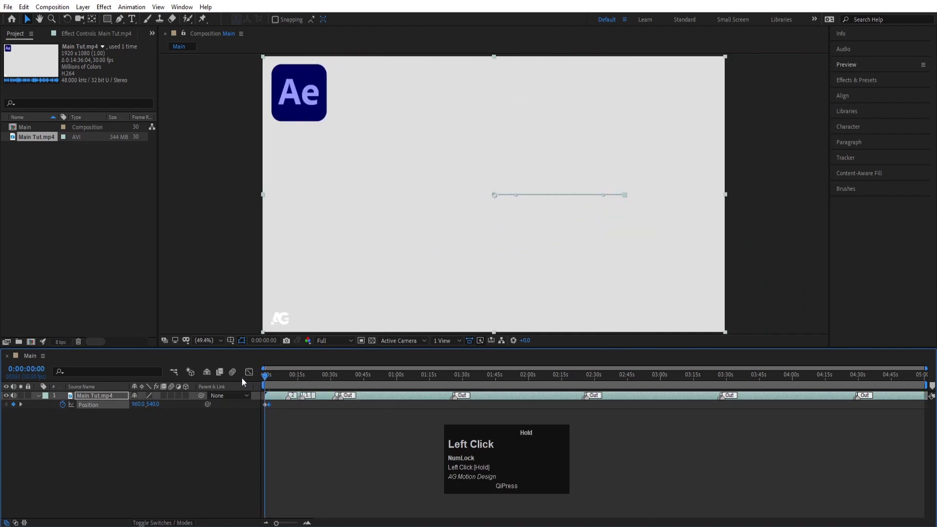
pyautogui.press('=')
pyautogui.press('=')
pyautogui.press('=')
pyautogui.press('=')
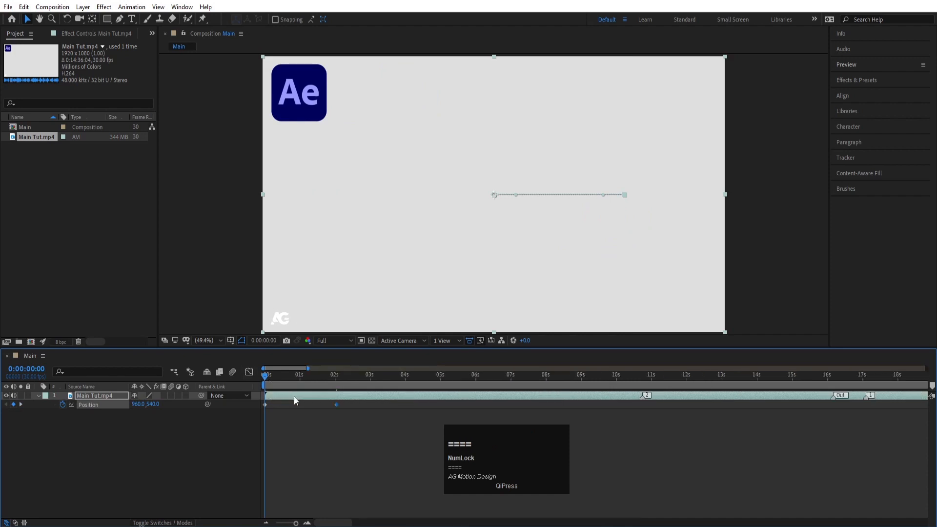
pyautogui.press('space')
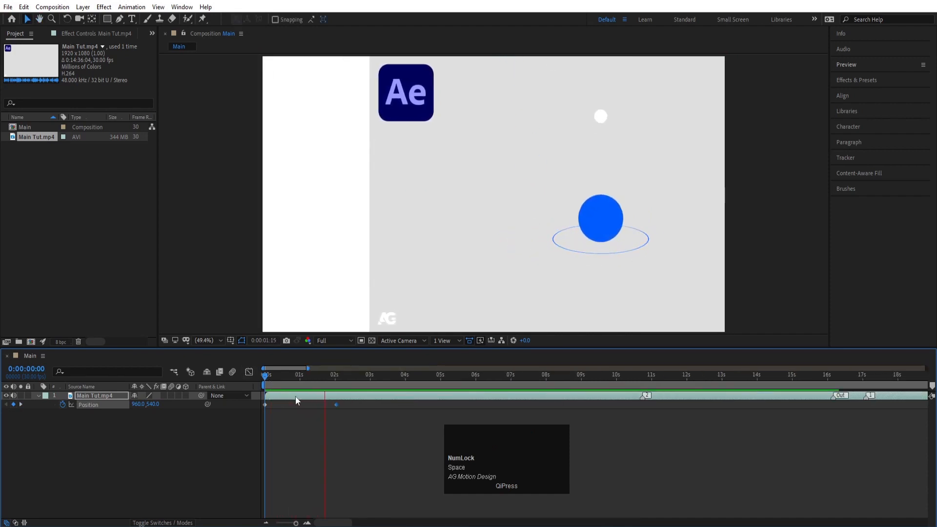
pyautogui.press('space')
pyautogui.moveTo(313, 382); pyautogui.dragTo(216, 387)
pyautogui.press('space')
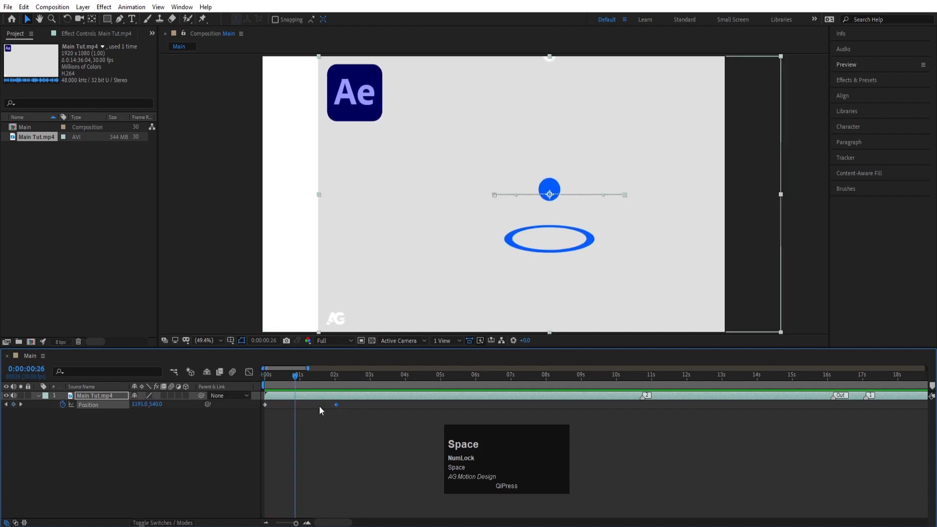
pyautogui.moveTo(298, 376); pyautogui.dragTo(233, 376)
pyautogui.press('space')
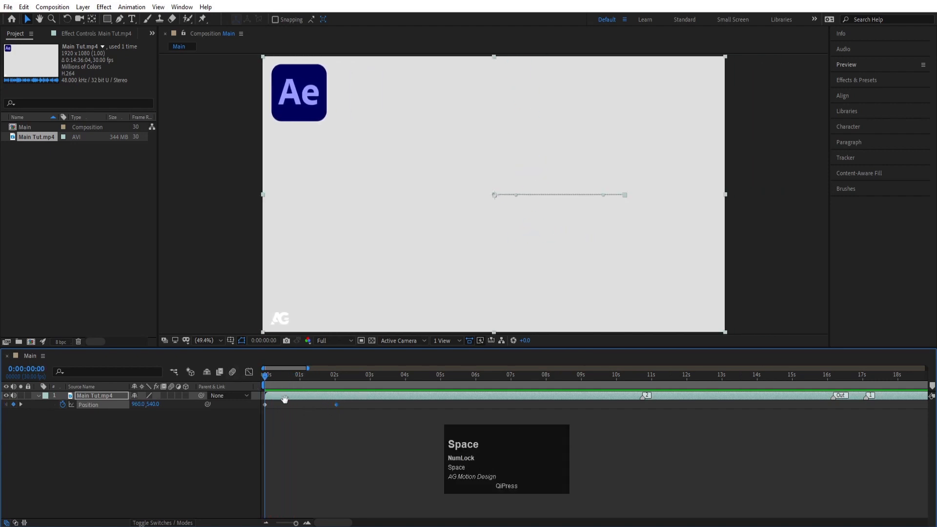
pyautogui.click(237, 386)
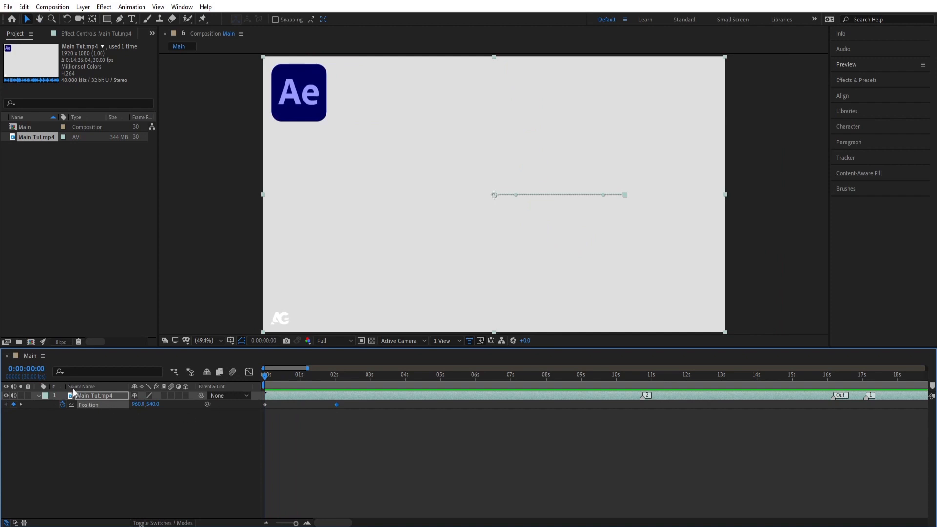
# - Show only the Scale property of the Main Tut.mp4 layer, start keyframing it at 0:00:00:00 and deselect the layer
pyautogui.click(97, 424)
pyautogui.click(87, 396)
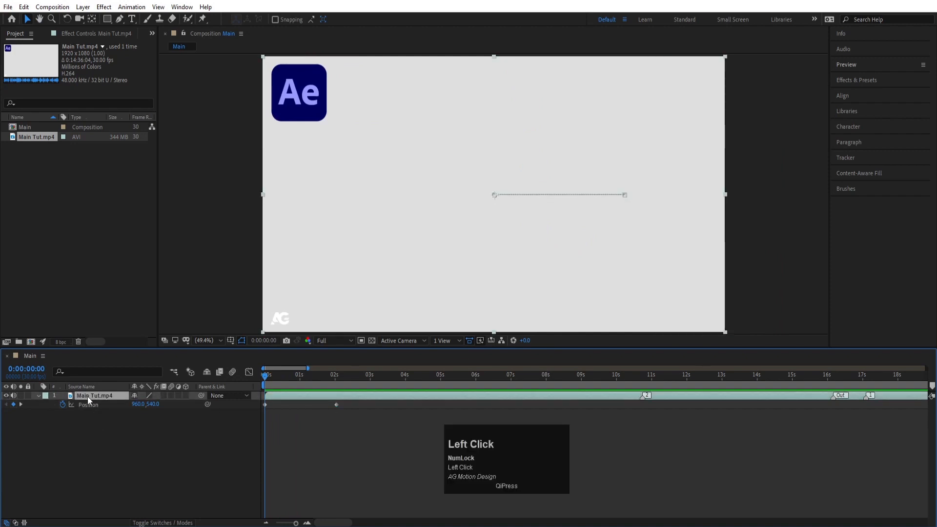
pyautogui.press('s')
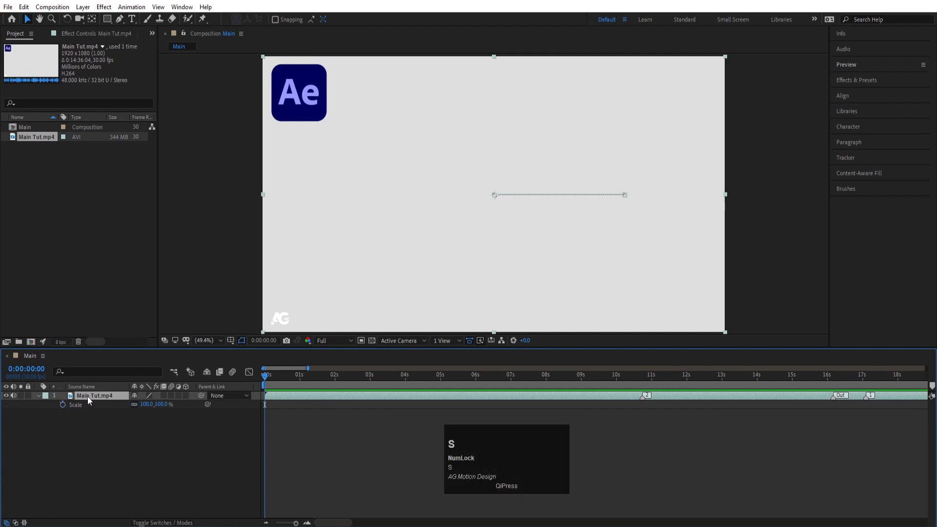
pyautogui.click(62, 405)
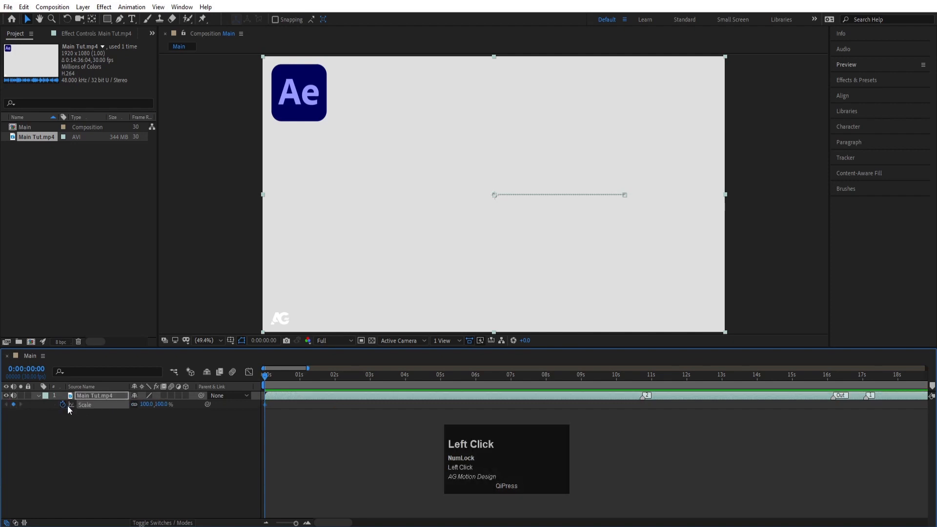
pyautogui.click(101, 422)
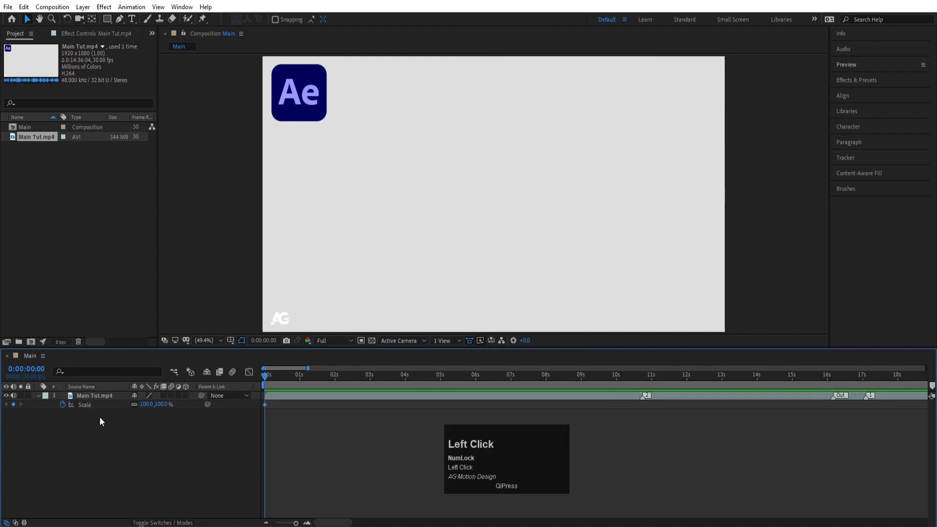
# - Show all keyframed properties of the Main Tut.mp4 layer and set its Scale to 50% at 0:00:02:00
pyautogui.press('u')
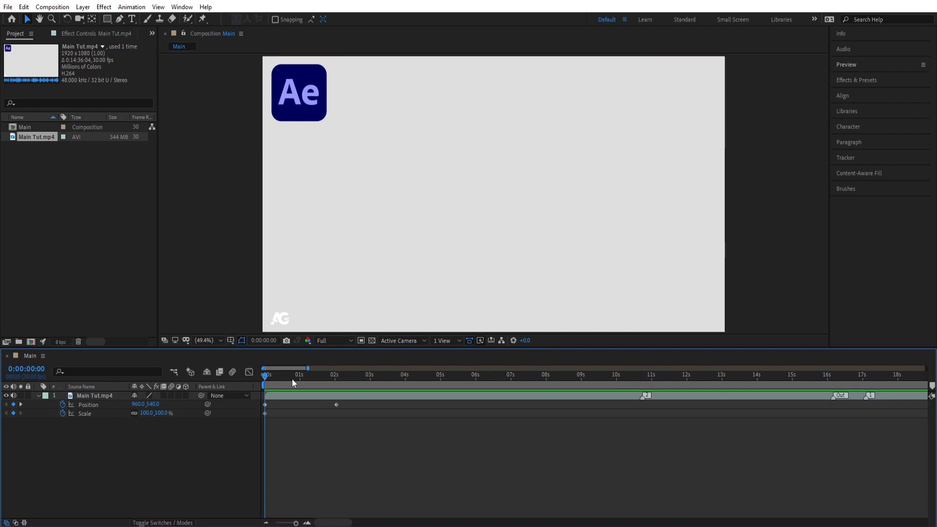
pyautogui.moveTo(292, 379); pyautogui.dragTo(335, 386)
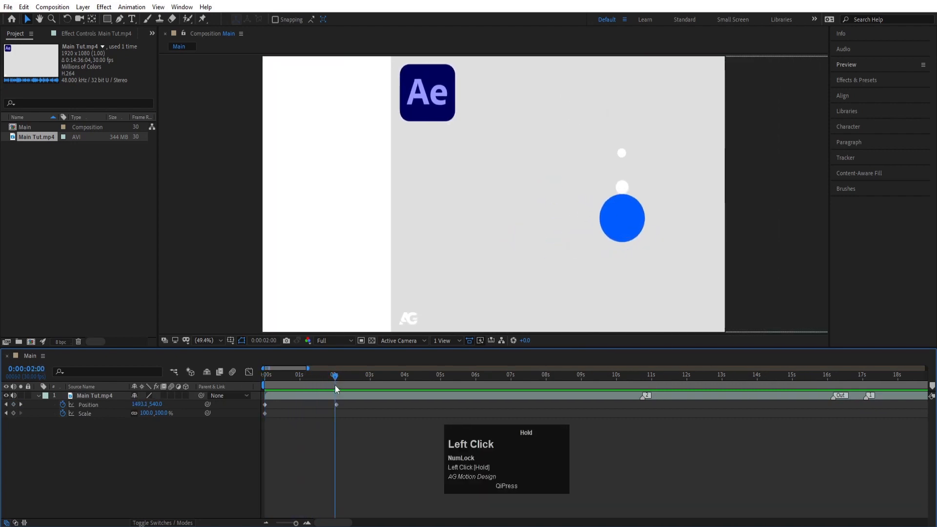
pyautogui.moveTo(147, 413); pyautogui.dragTo(129, 419)
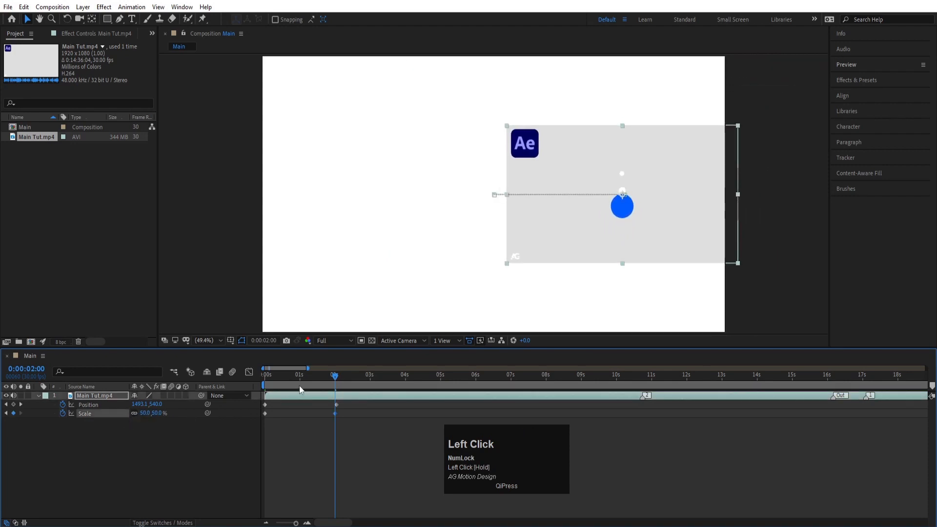
# - Start keyframing the layer's Rotation at 0:00:00:00 with 0°, and show it together with the Position and Scale keyframes
pyautogui.press('Home')
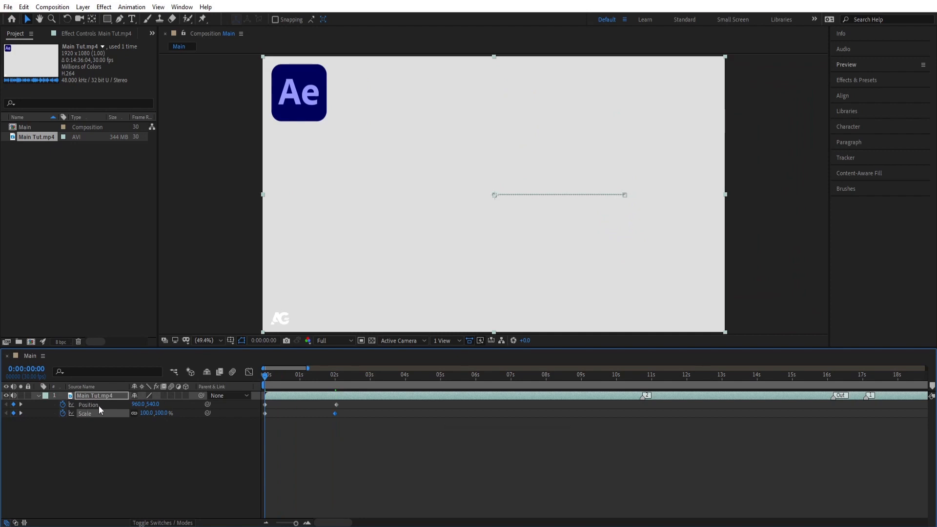
pyautogui.press('r')
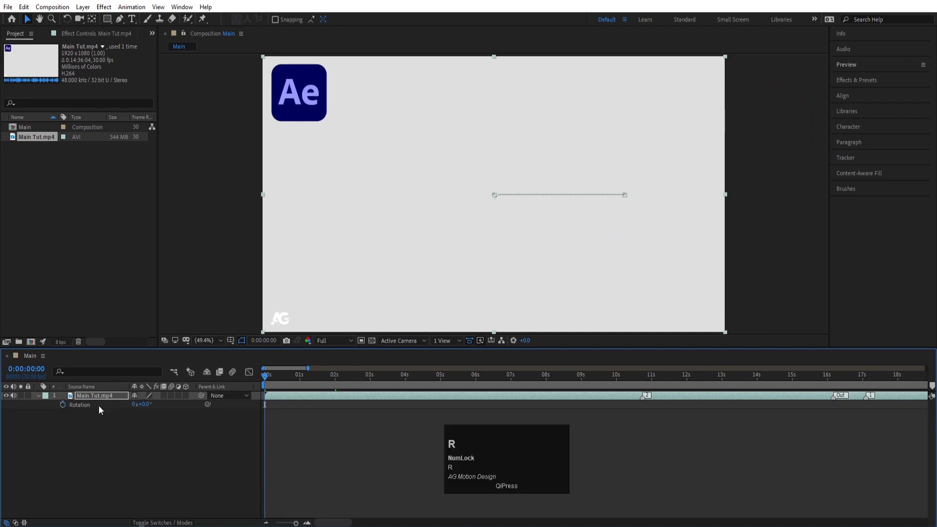
pyautogui.click(63, 406)
pyautogui.press('u')
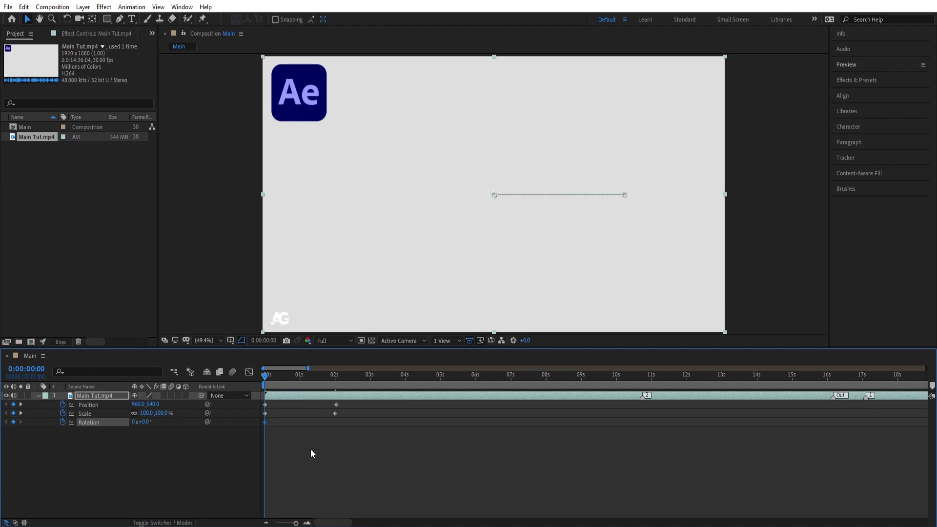
# - Jump back and forth between the keyframes at 0:00:00:00 and 0:00:02:00, and rotate the layer clockwise at 0:00:02:00
pyautogui.press('k')
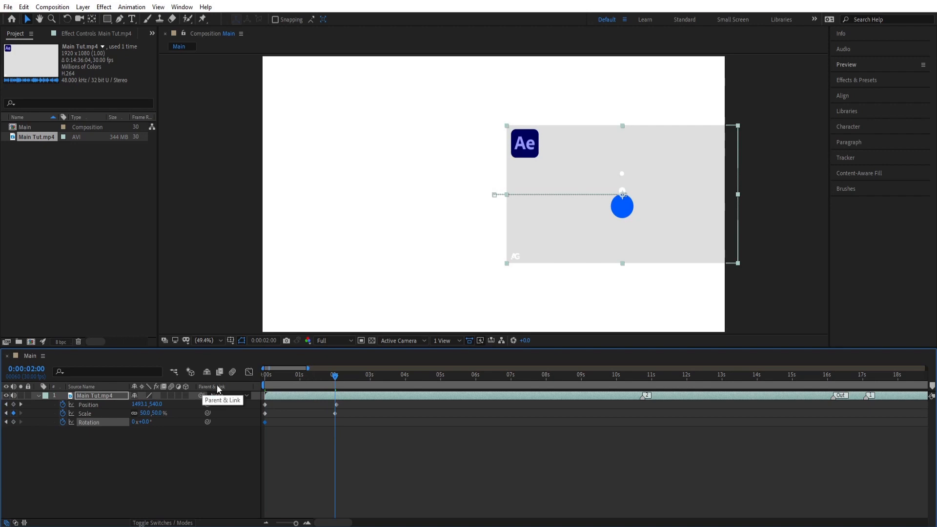
pyautogui.press('j')
pyautogui.press('k')
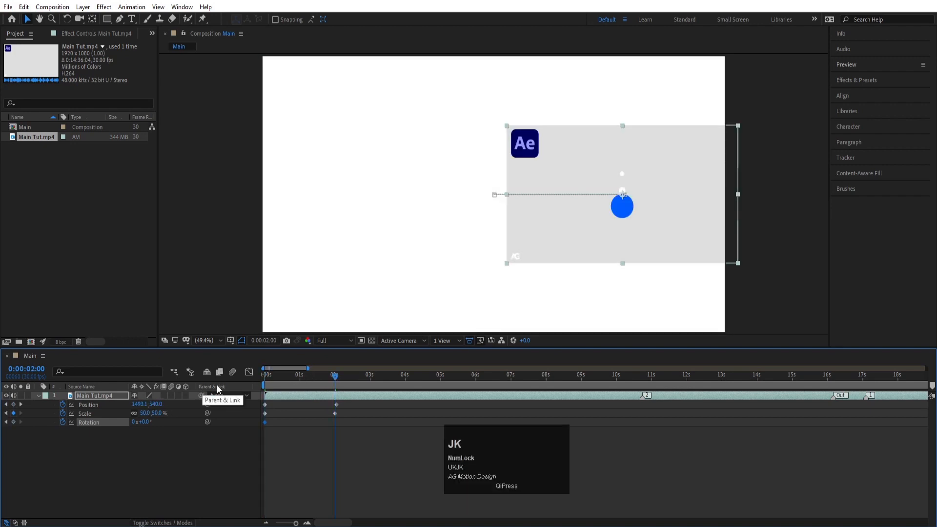
pyautogui.press('j')
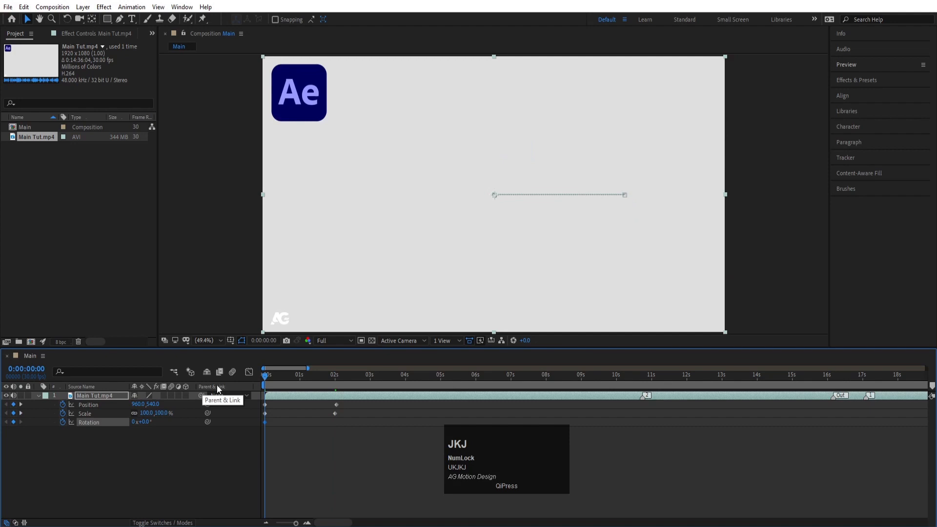
pyautogui.press('k')
pyautogui.moveTo(145, 427); pyautogui.dragTo(161, 426)
# - Play the combined Position, Scale and Rotation animation from the beginning and return to 0:00:00:00
pyautogui.moveTo(312, 373); pyautogui.dragTo(235, 376)
pyautogui.press('space')
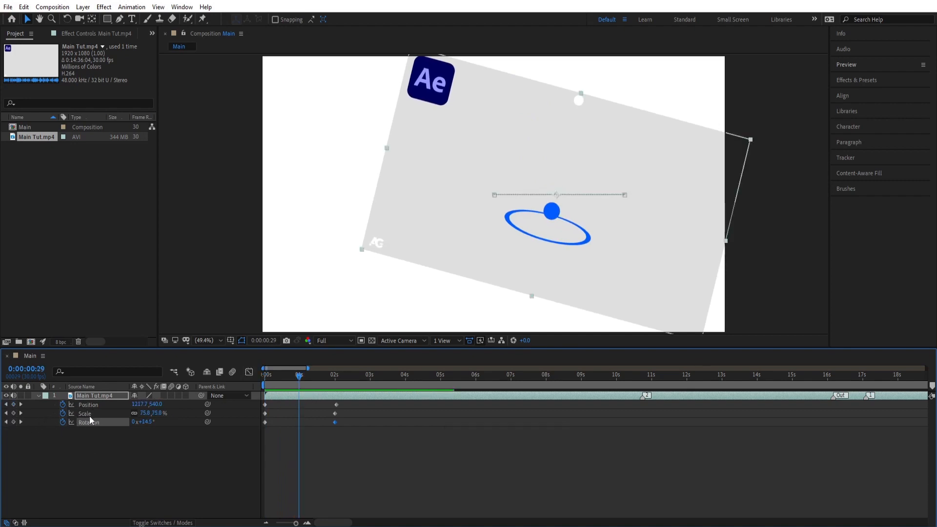
pyautogui.press('space')
pyautogui.press('space')
pyautogui.moveTo(277, 379); pyautogui.dragTo(181, 395)
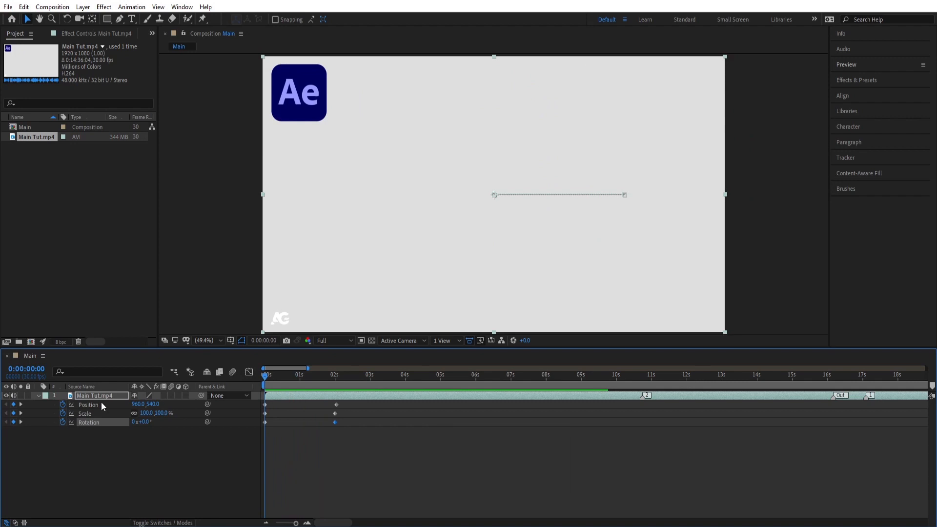
# - Keyframe the layer's Opacity at 100% at 0:00:00:00 and lower it at 0:00:02:00 to fade the layer out
pyautogui.press('t')
pyautogui.click(61, 404)
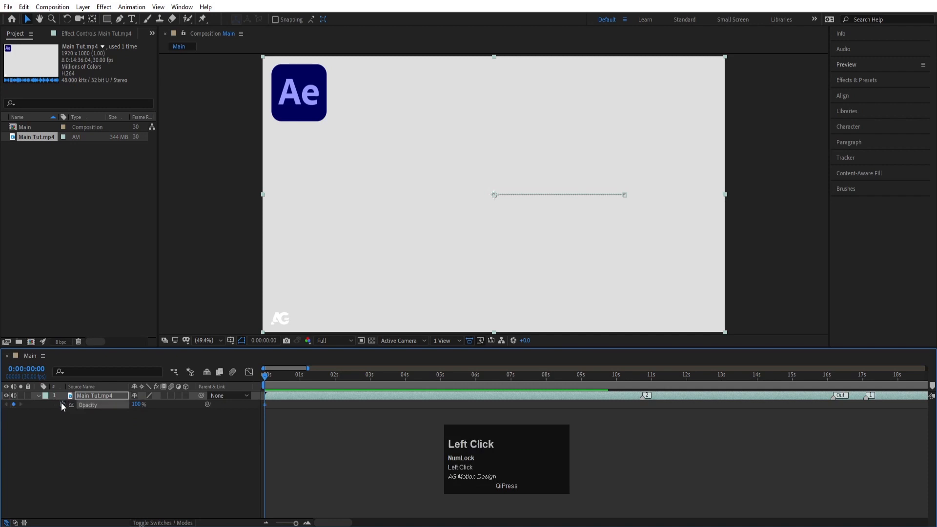
pyautogui.press('u')
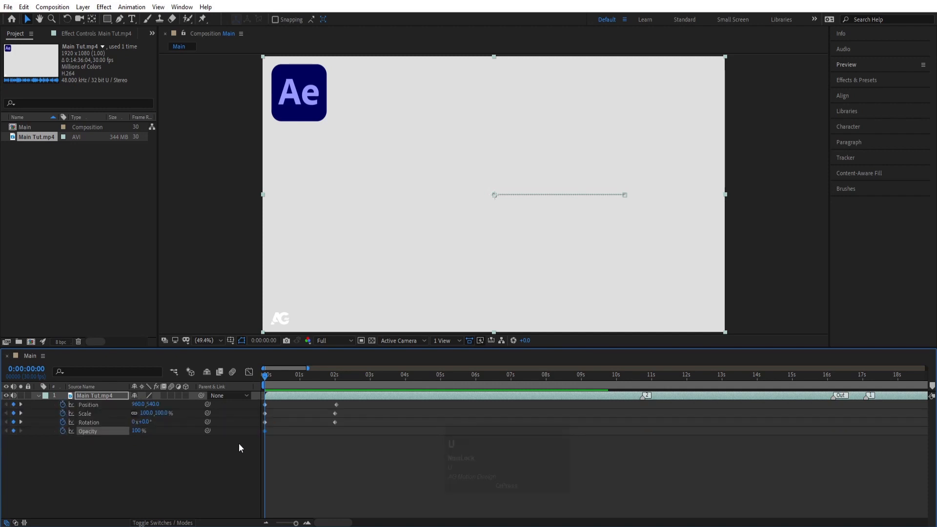
pyautogui.press('k')
pyautogui.moveTo(136, 432); pyautogui.dragTo(30, 439)
# - Play the animation with the Opacity fade from the beginning and return to 0:00:00:00
pyautogui.press('j')
pyautogui.press('space')
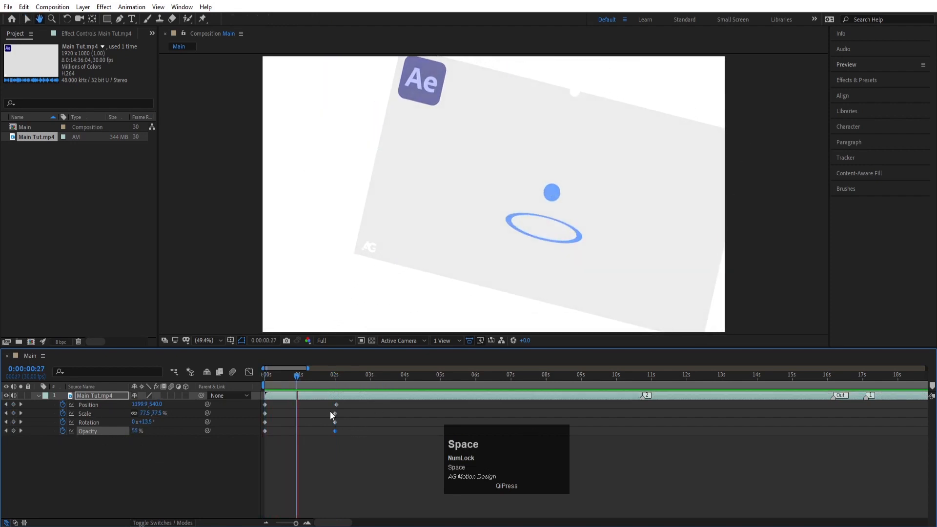
pyautogui.moveTo(294, 385); pyautogui.dragTo(253, 380)
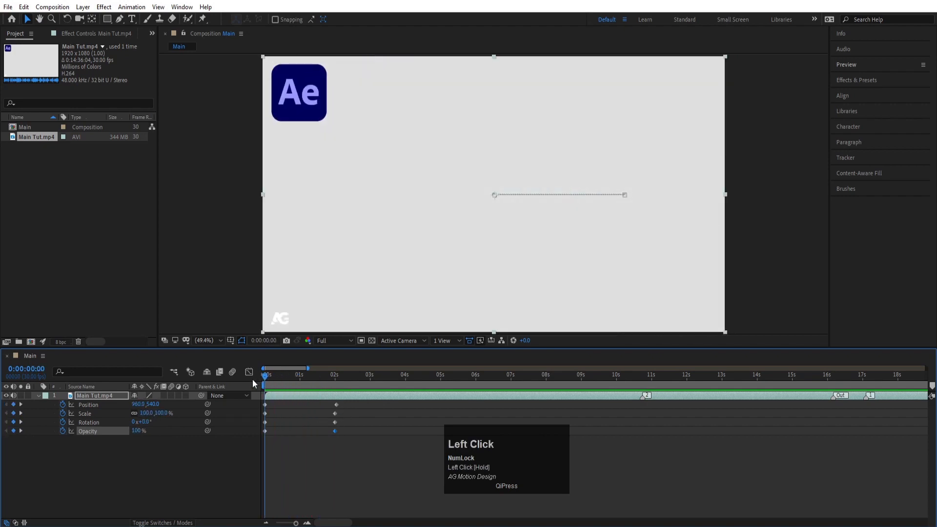
# - Show the layer's Position, Scale, Rotation and Opacity one at a time, play the animation briefly and deselect the layer
pyautogui.click(36, 397)
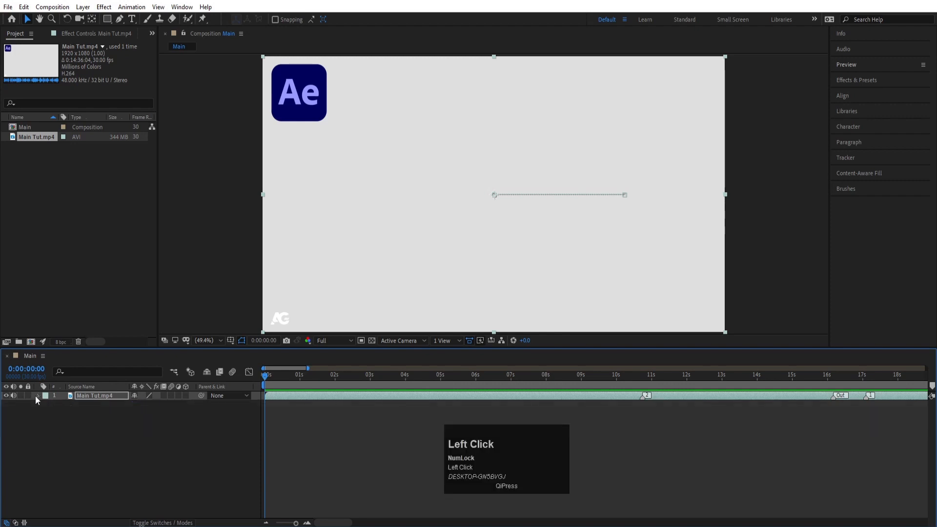
pyautogui.click(36, 397)
pyautogui.click(79, 398)
pyautogui.press('p')
pyautogui.press('s')
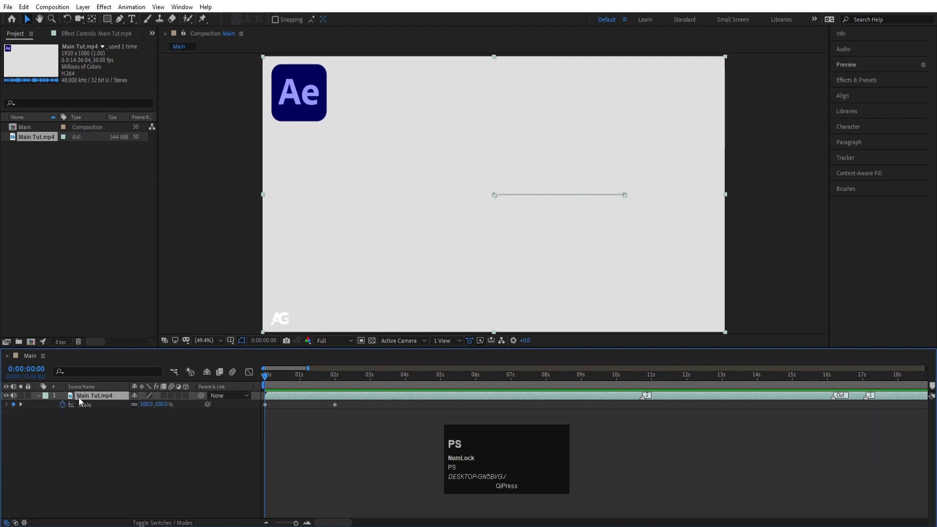
pyautogui.press('r')
pyautogui.press('t')
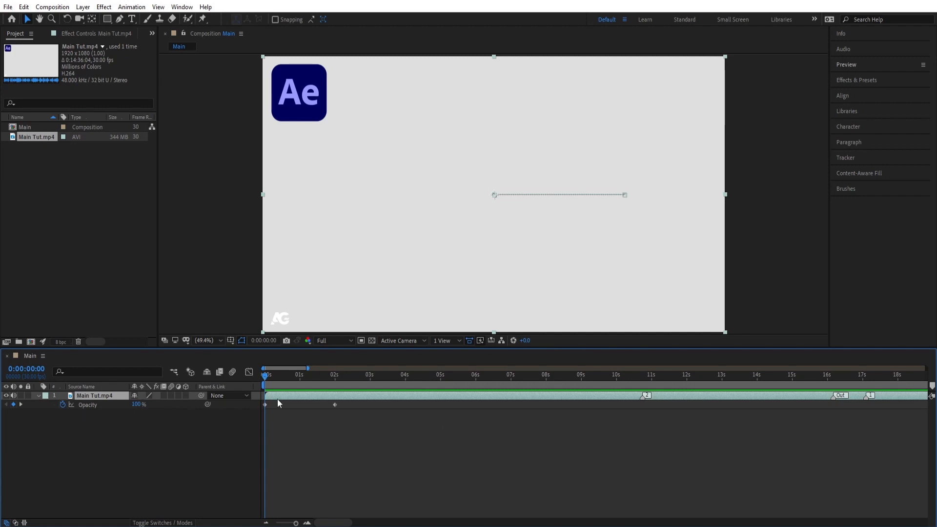
pyautogui.press('space')
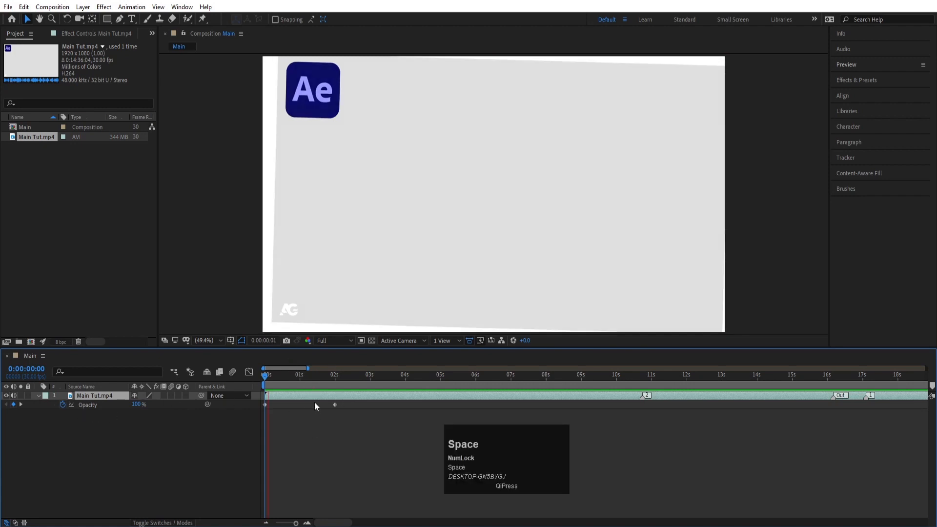
pyautogui.click(172, 486)
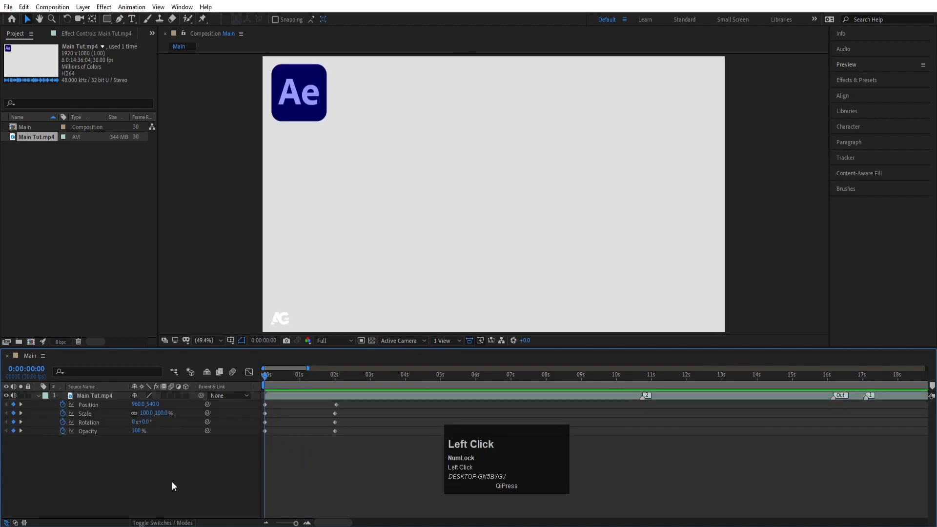
# - Delete all Position, Scale, Rotation and Opacity keyframes of the Main Tut.mp4 layer and collapse its properties
pyautogui.click(321, 169)
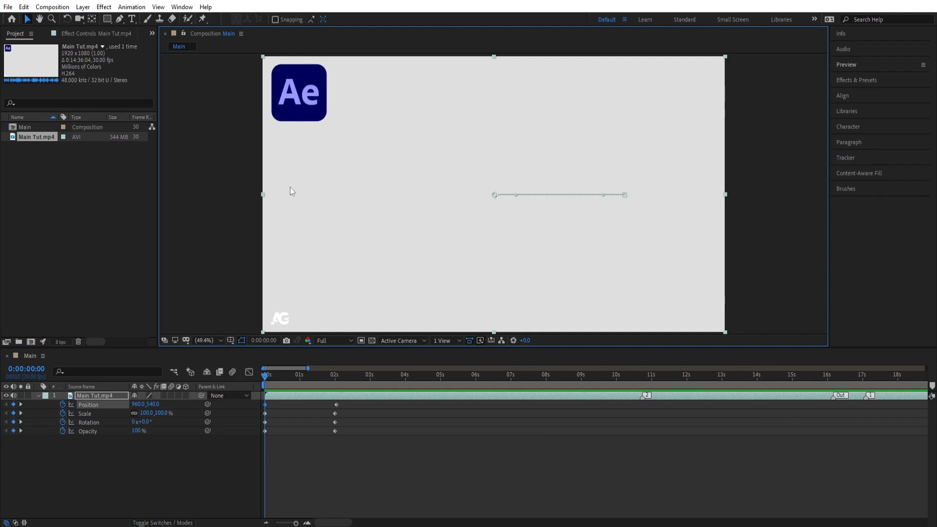
pyautogui.moveTo(363, 404); pyautogui.dragTo(256, 452)
pyautogui.press('Delete')
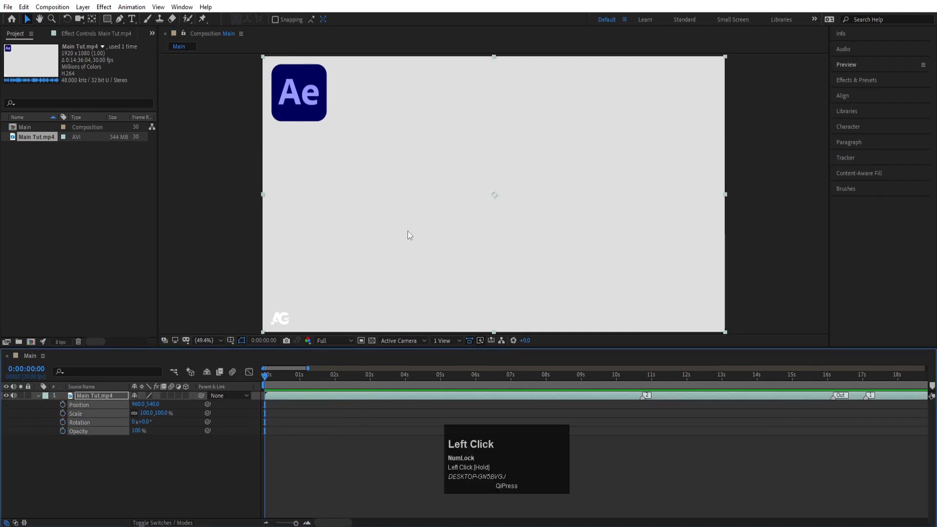
pyautogui.click(39, 397)
pyautogui.click(110, 409)
# - Scale the Main Tut.mp4 layer proportionally to about half size in the composition view and move it toward the frame's upper right
pyautogui.click(95, 396)
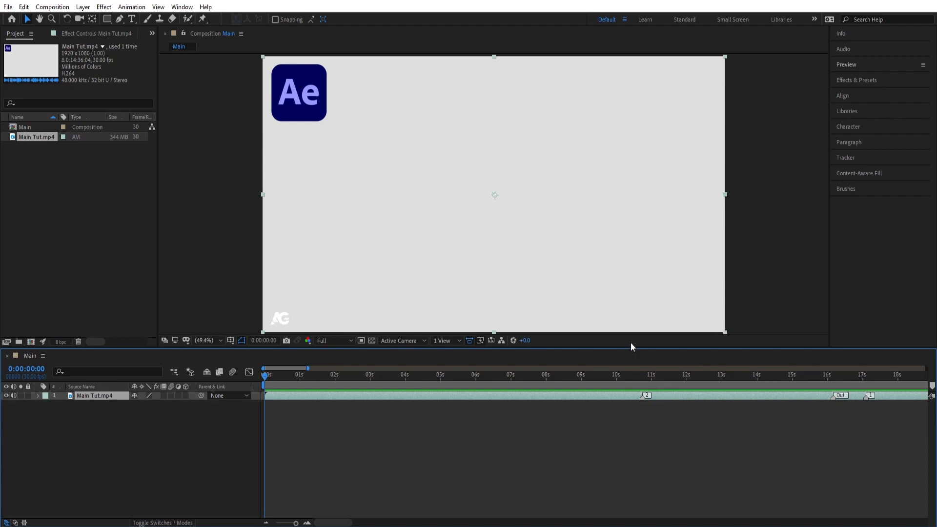
pyautogui.moveTo(259, 334); pyautogui.dragTo(399, 270)
pyautogui.press('shift')
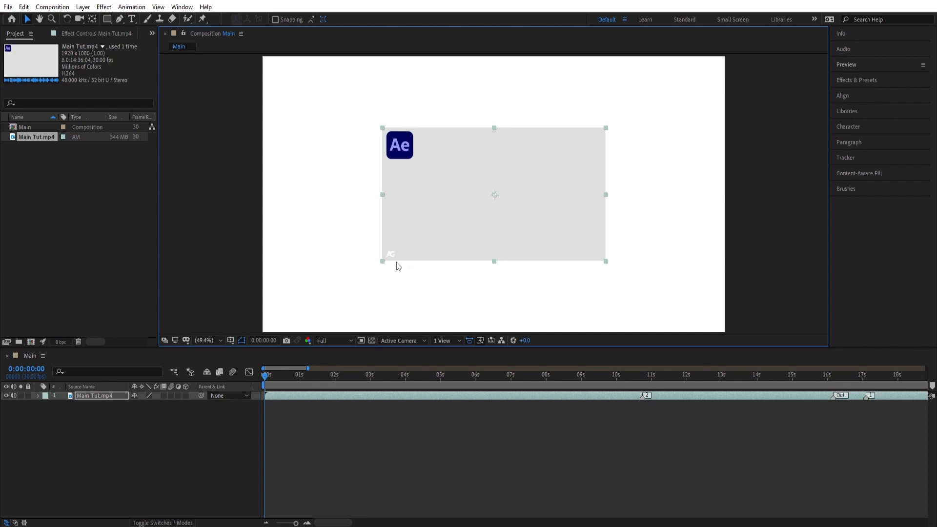
pyautogui.moveTo(450, 230); pyautogui.dragTo(545, 188)
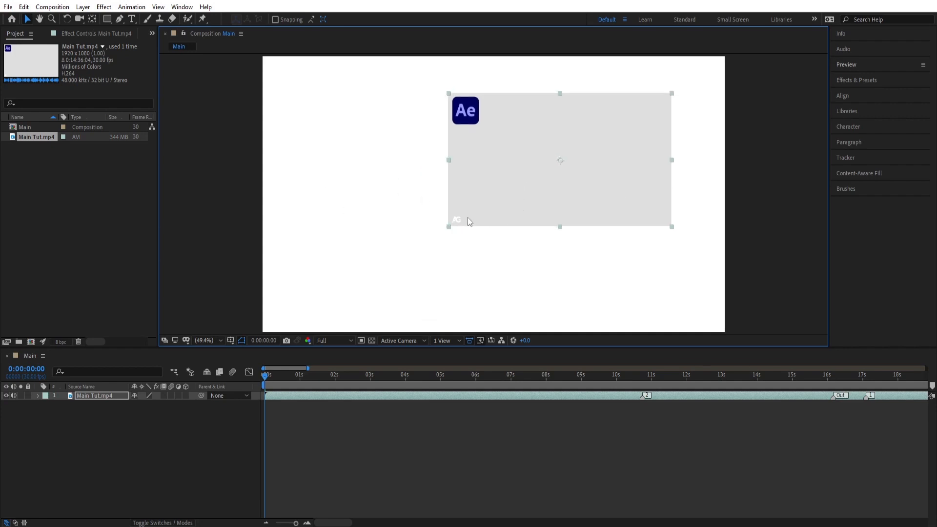
# - Reselect the Main Tut.mp4 layer in the composition view and apply the Fit to Comp transform
pyautogui.click(397, 207)
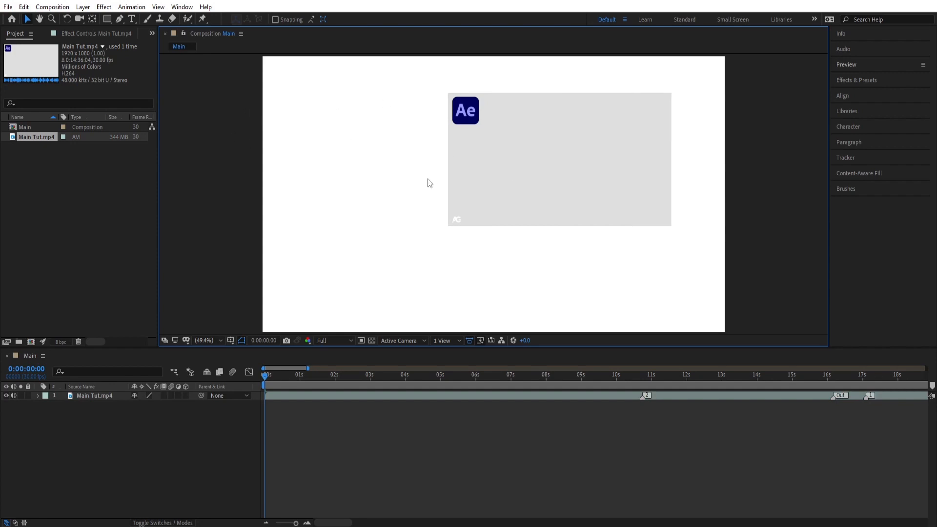
pyautogui.click(640, 174)
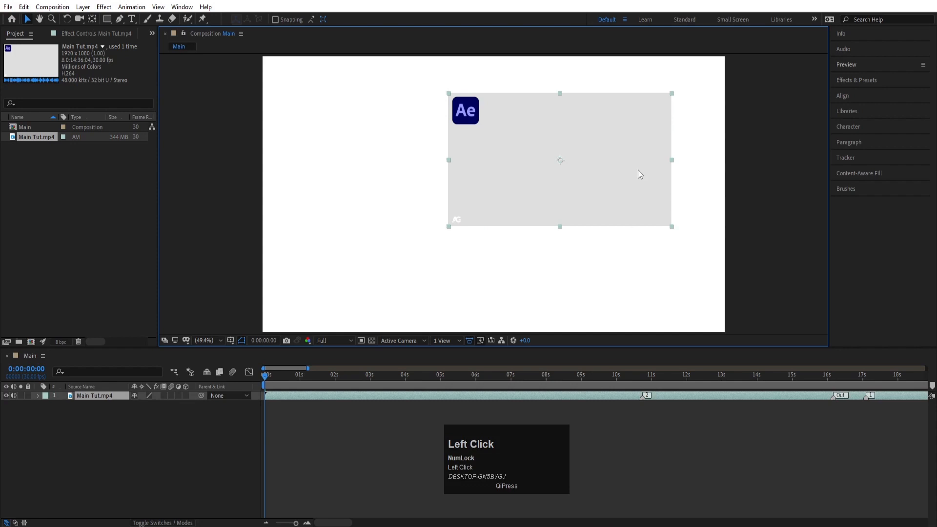
pyautogui.rightClick(580, 133)
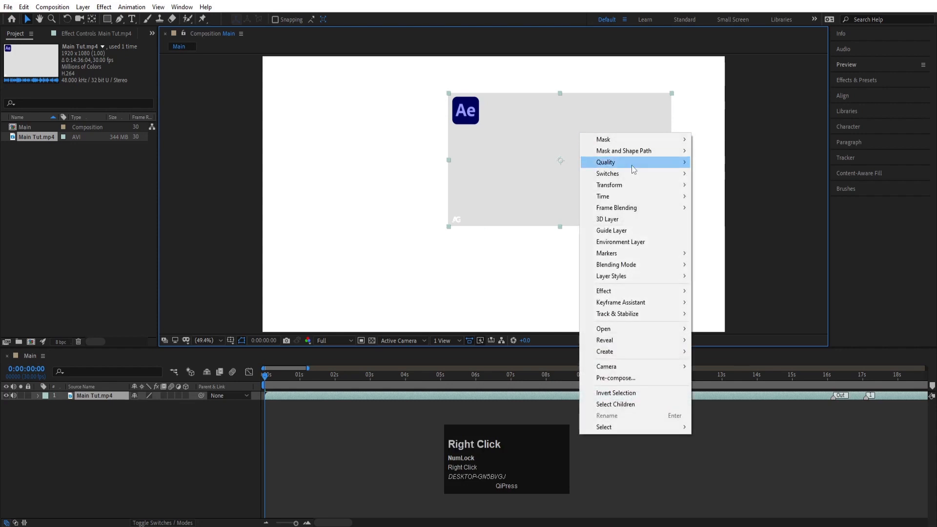
pyautogui.click(630, 184)
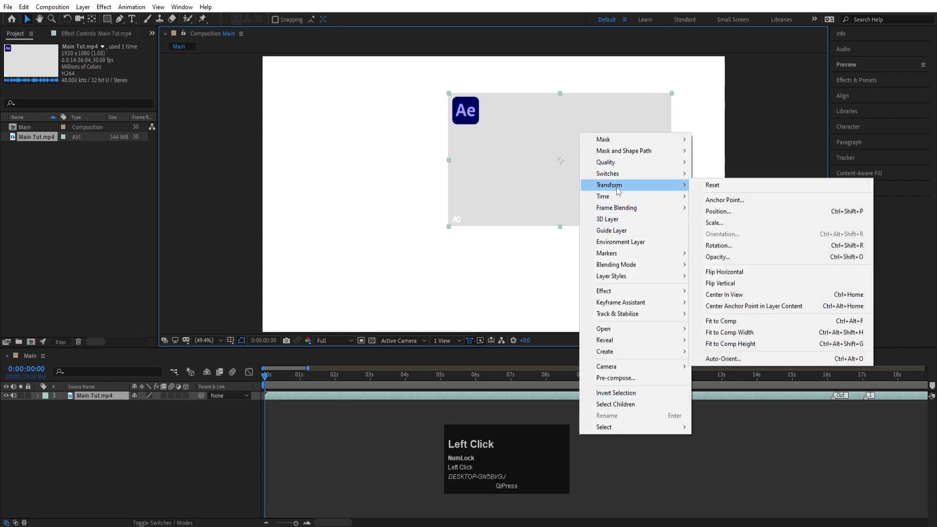
pyautogui.click(722, 321)
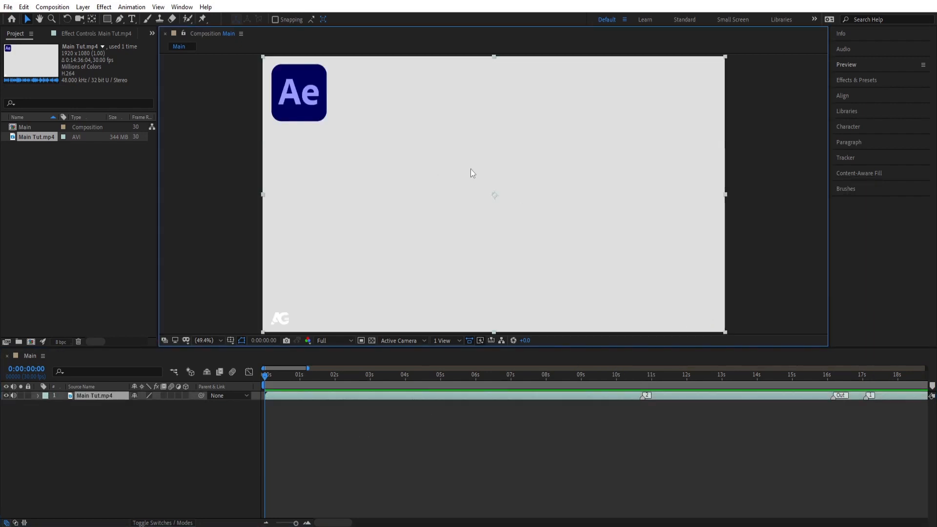
# - Zoom the composition view in and out between 50% and 6.25% and pan the frame within it
pyautogui.scroll(2, 471, 169)
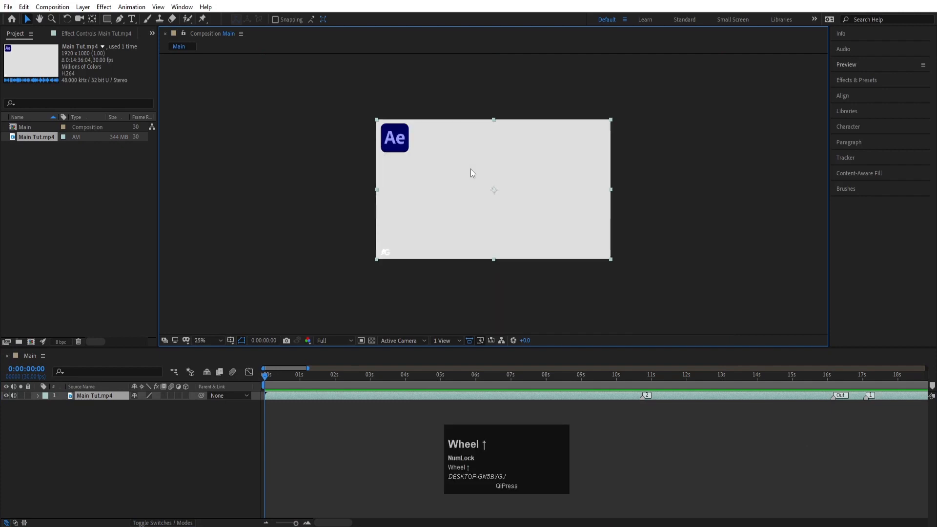
pyautogui.scroll(2, 470, 168)
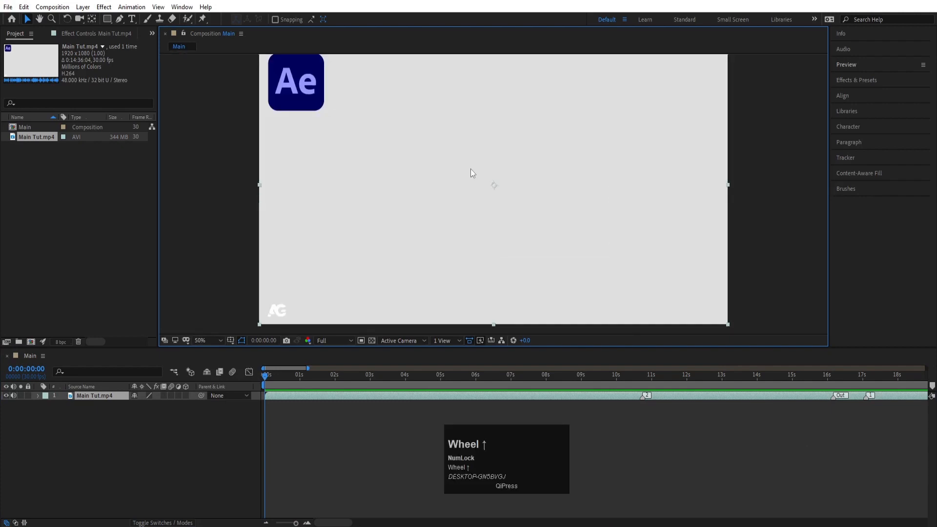
pyautogui.scroll(-4, 470, 169)
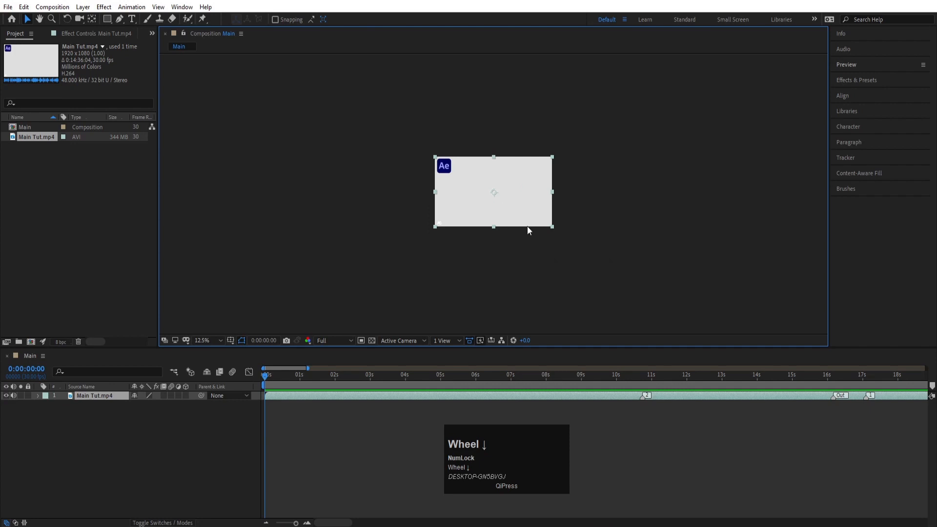
pyautogui.press('space')
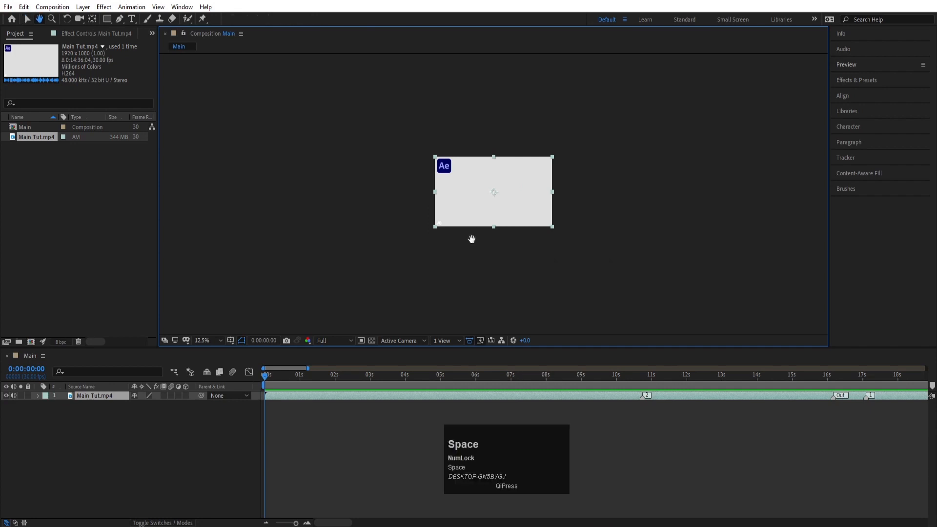
pyautogui.moveTo(474, 250); pyautogui.dragTo(426, 234)
pyautogui.scroll(-2, 426, 233)
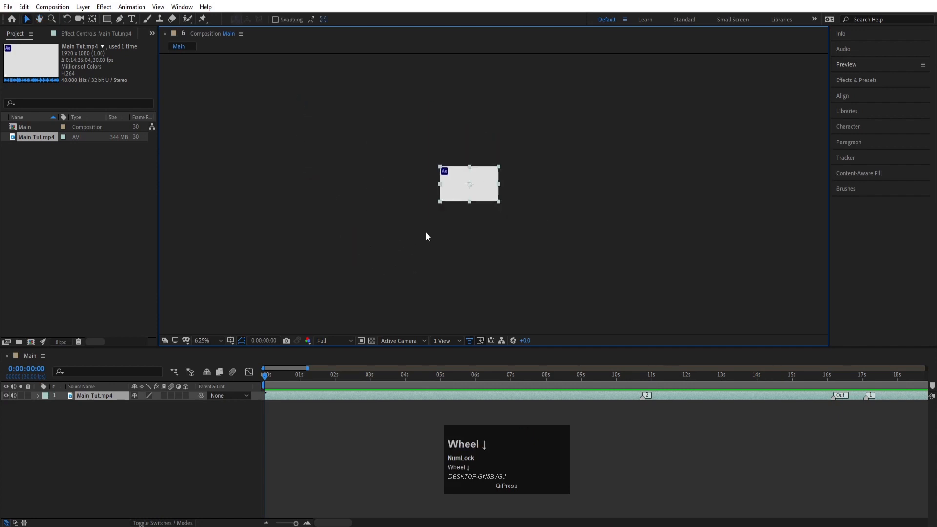
# - Zoom the composition view out to 1.5% and deselect the layer, finishing with the magnification set to Fit
pyautogui.moveTo(490, 221); pyautogui.dragTo(411, 188)
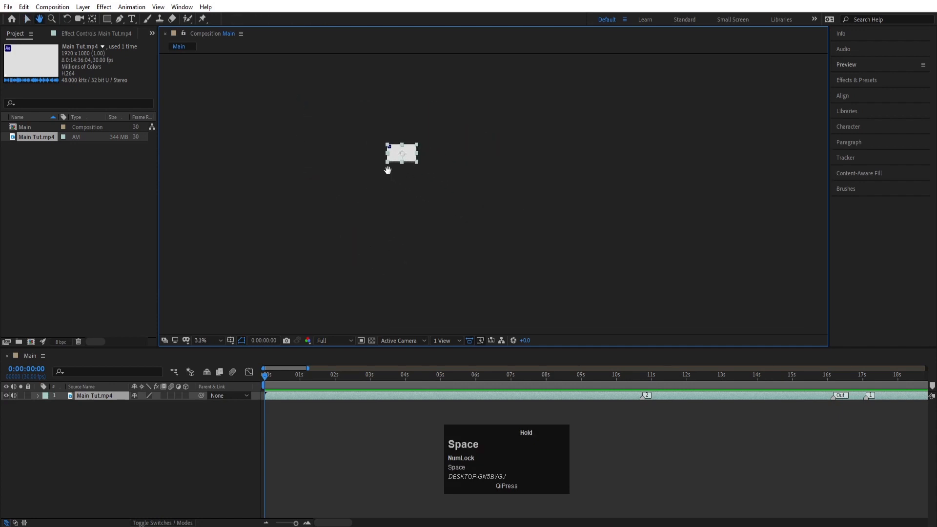
pyautogui.scroll(-1, 444, 222)
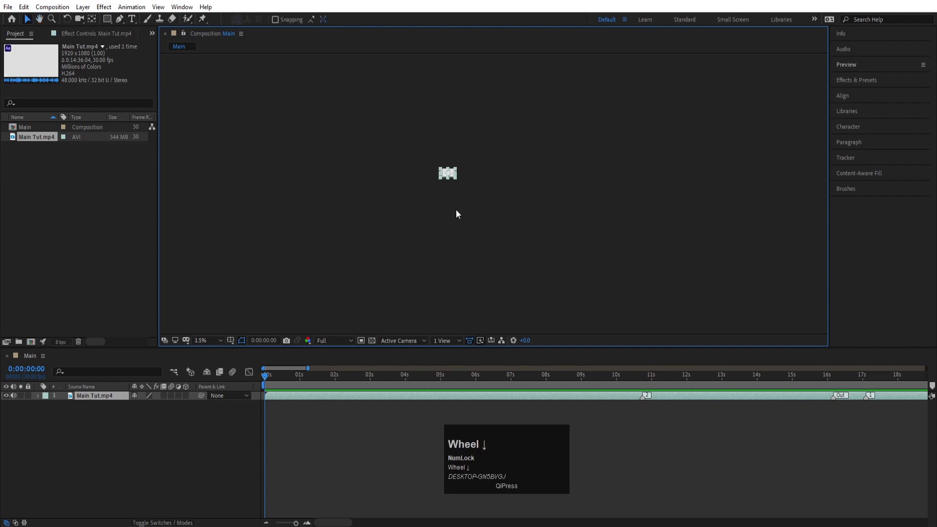
pyautogui.click(456, 211)
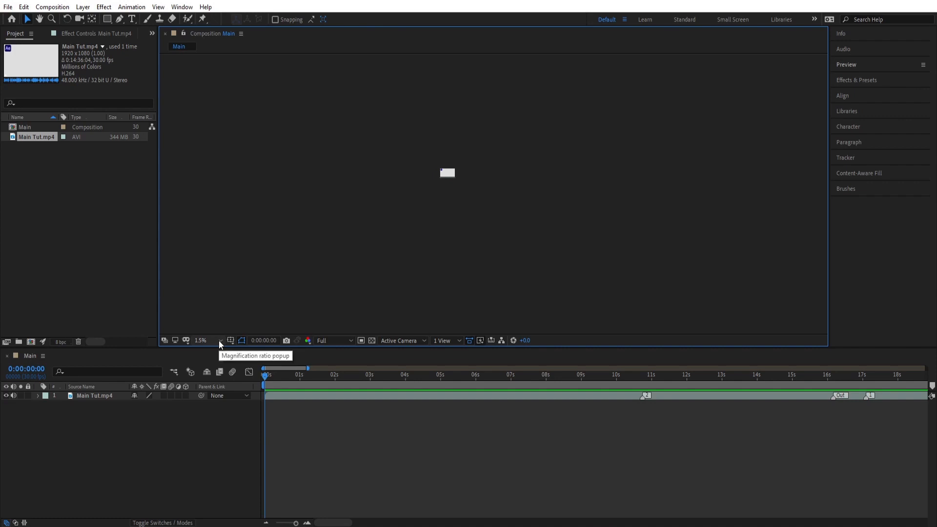
pyautogui.press('Num_Lock')
pyautogui.press('-')
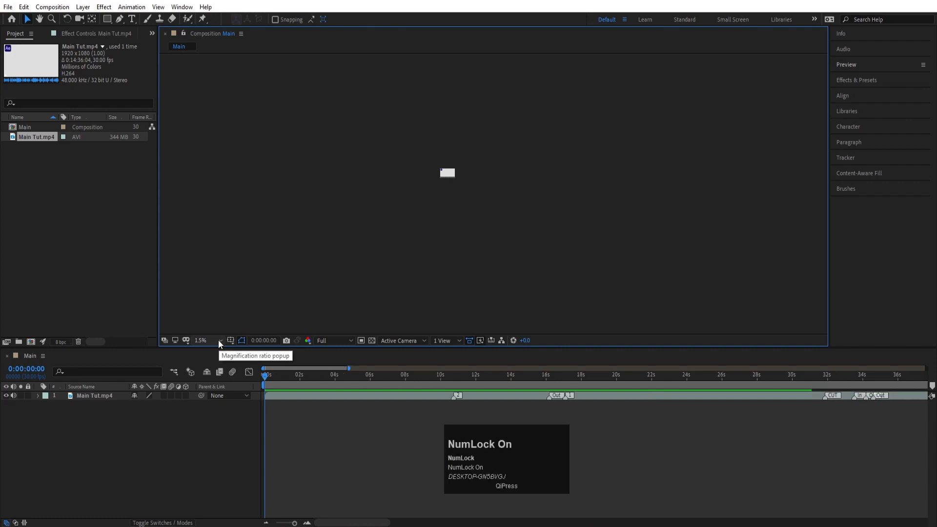
pyautogui.click(209, 342)
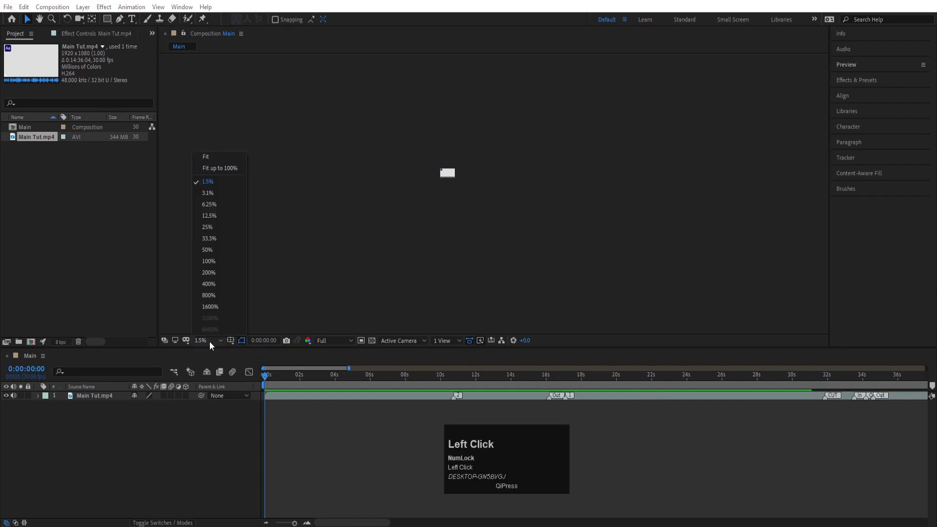
pyautogui.click(216, 156)
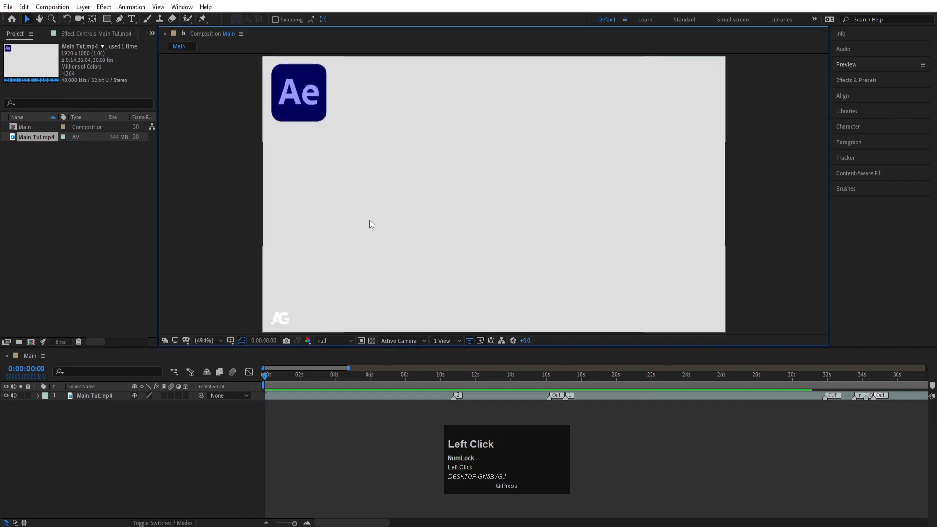
# - Try the Title/Action Safe and Proportional Grid overlays on the composition, ending with Title/Action Safe
pyautogui.click(230, 341)
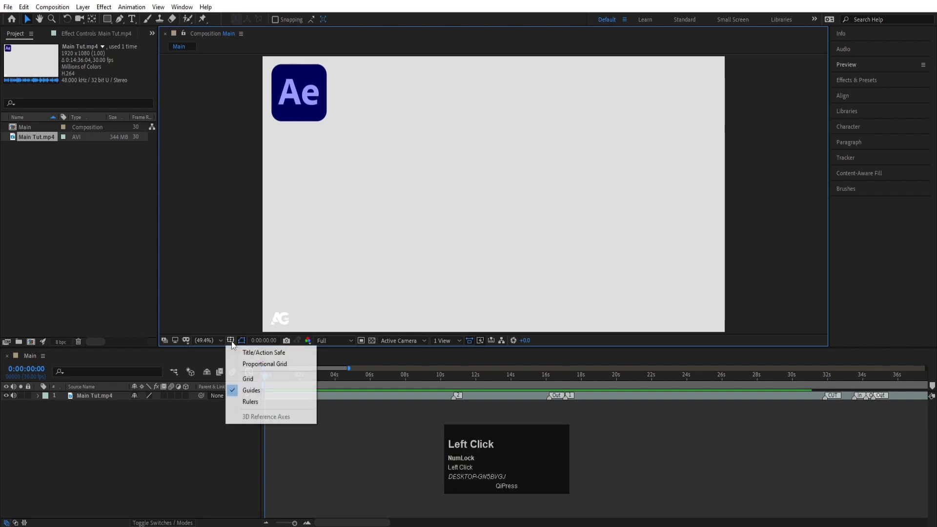
pyautogui.click(254, 353)
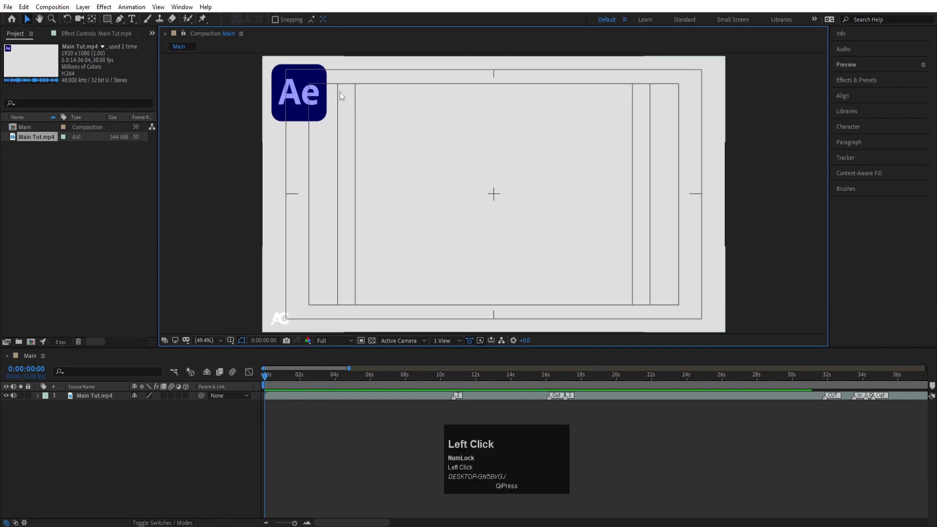
pyautogui.click(231, 344)
pyautogui.click(256, 364)
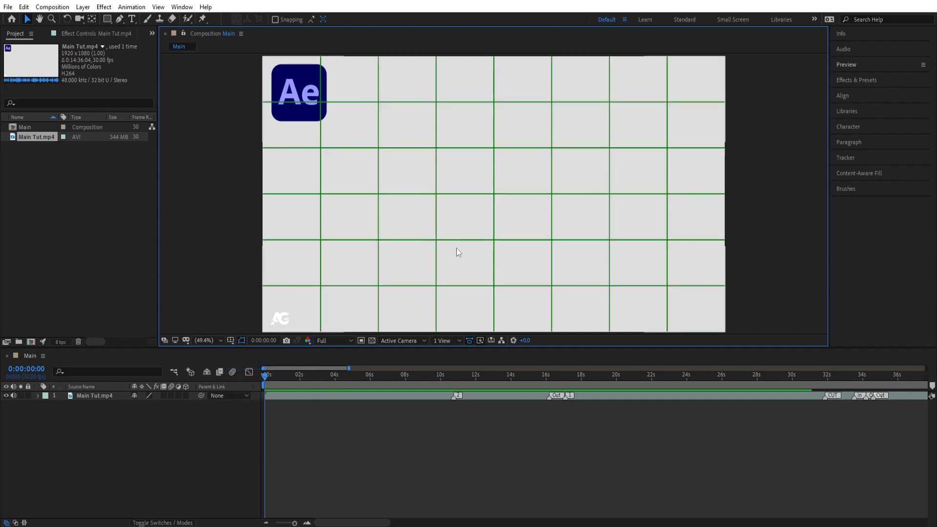
pyautogui.click(232, 340)
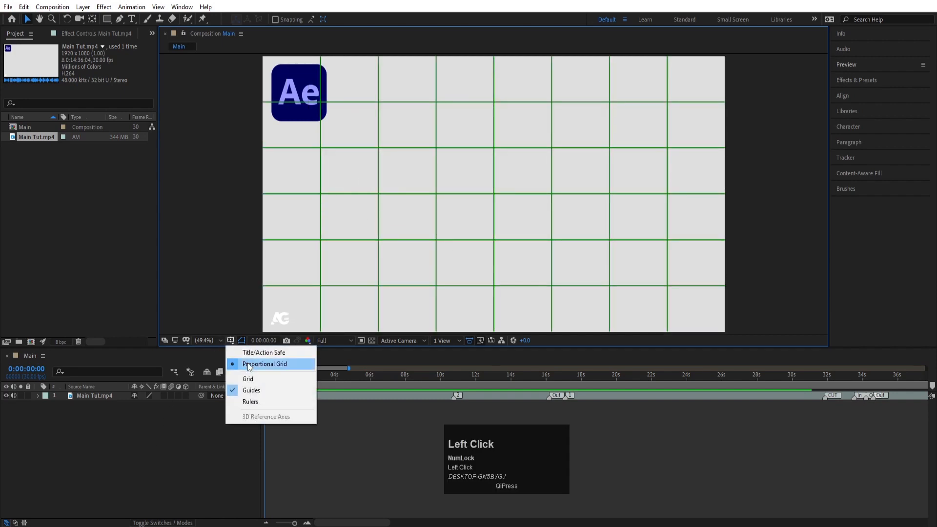
pyautogui.click(264, 353)
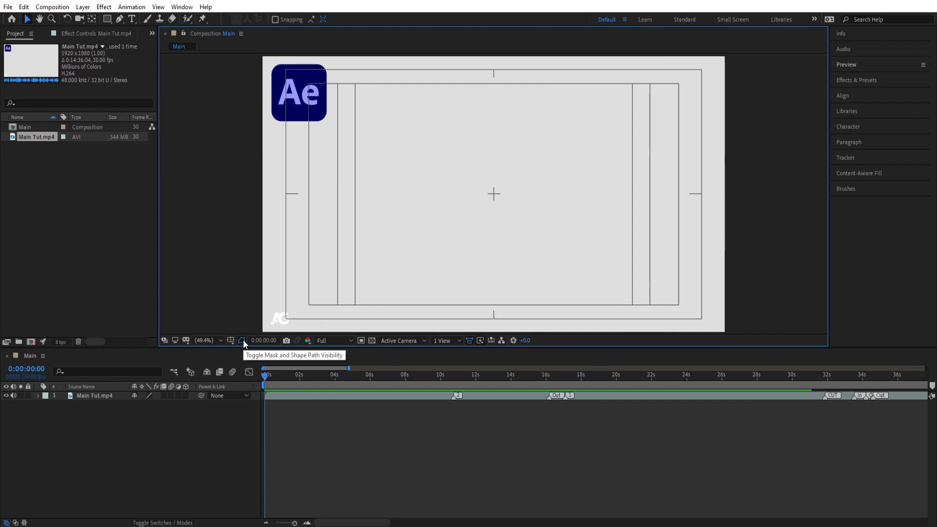
# - Move the playhead to 0:00:23:15 and inspect the sphere up close at Quarter preview resolution
pyautogui.click(301, 272)
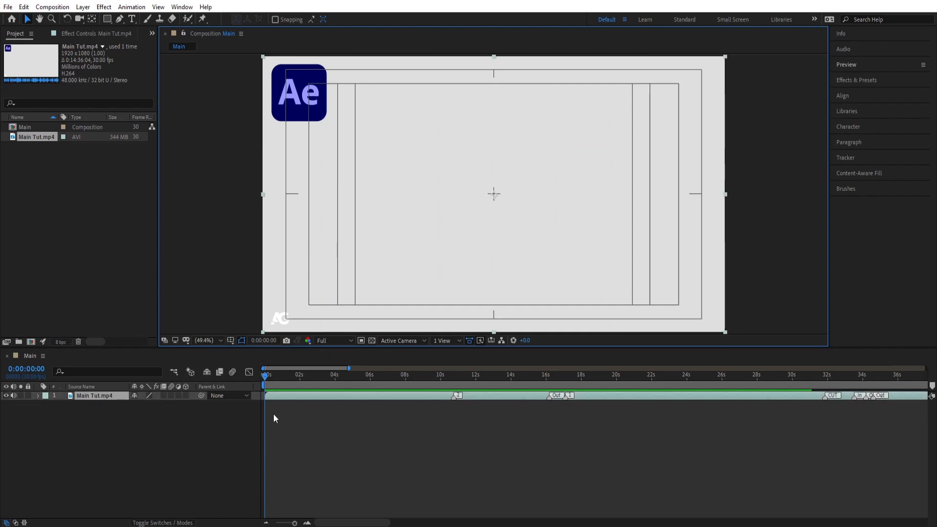
pyautogui.click(300, 379)
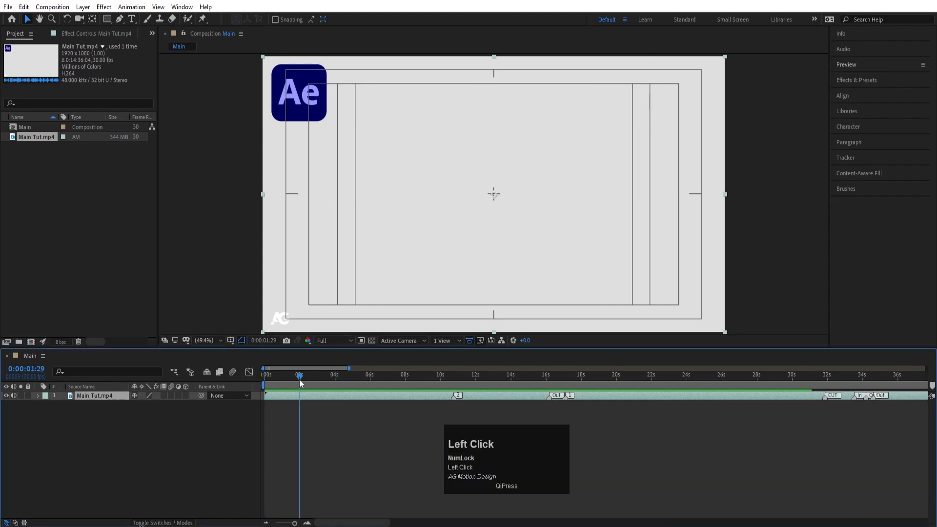
pyautogui.moveTo(299, 383); pyautogui.dragTo(678, 382)
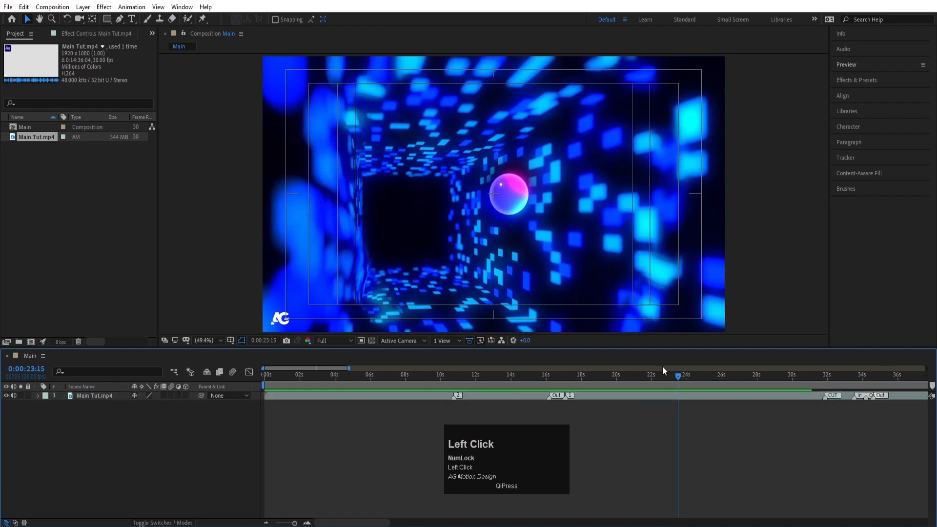
pyautogui.click(324, 343)
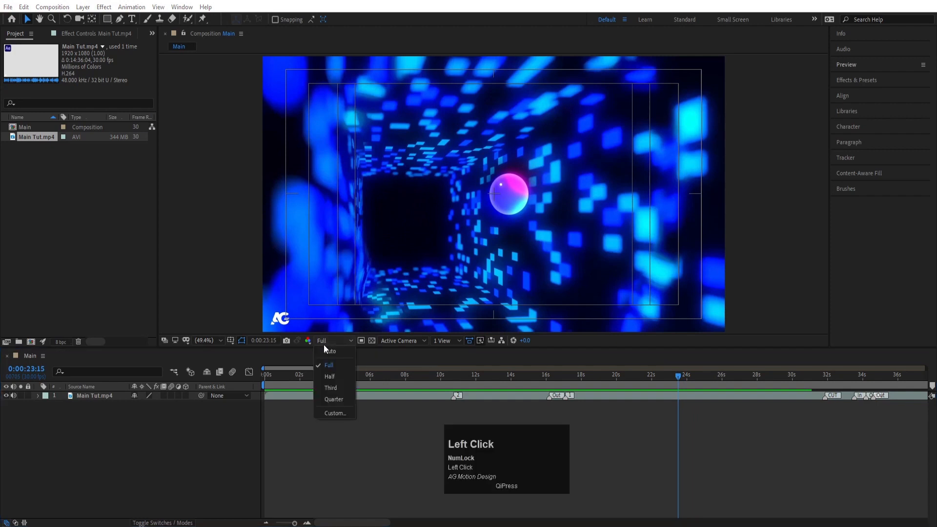
pyautogui.click(323, 399)
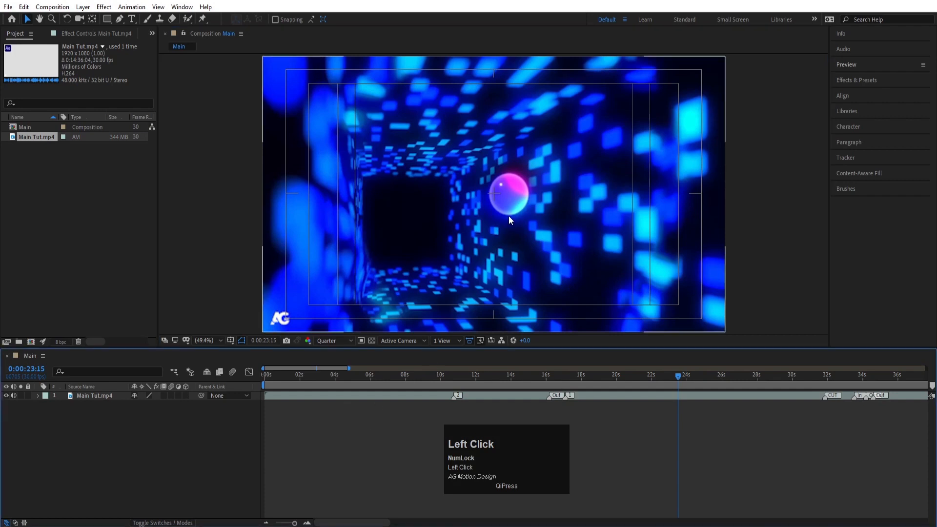
pyautogui.scroll(7, 517, 200)
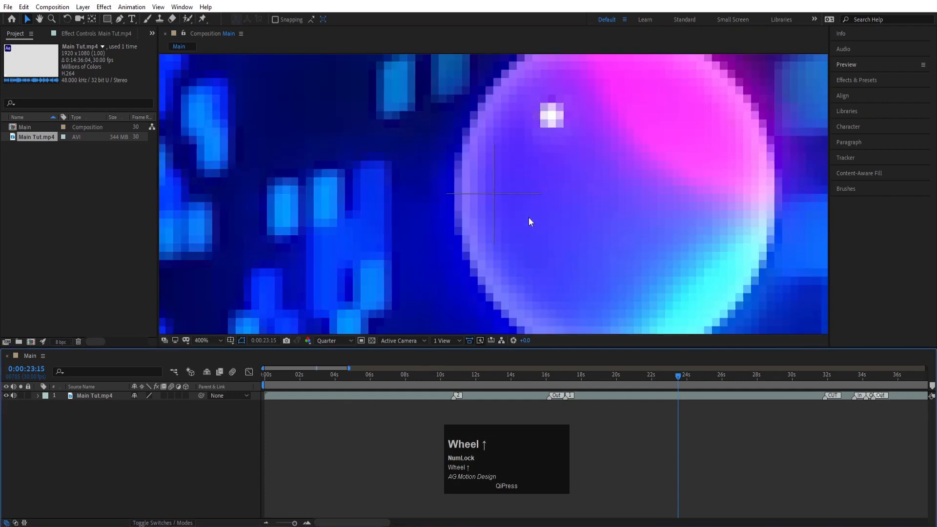
# - Restore the composition's preview resolution to Full and set the view magnification to 50%
pyautogui.click(336, 339)
pyautogui.click(332, 366)
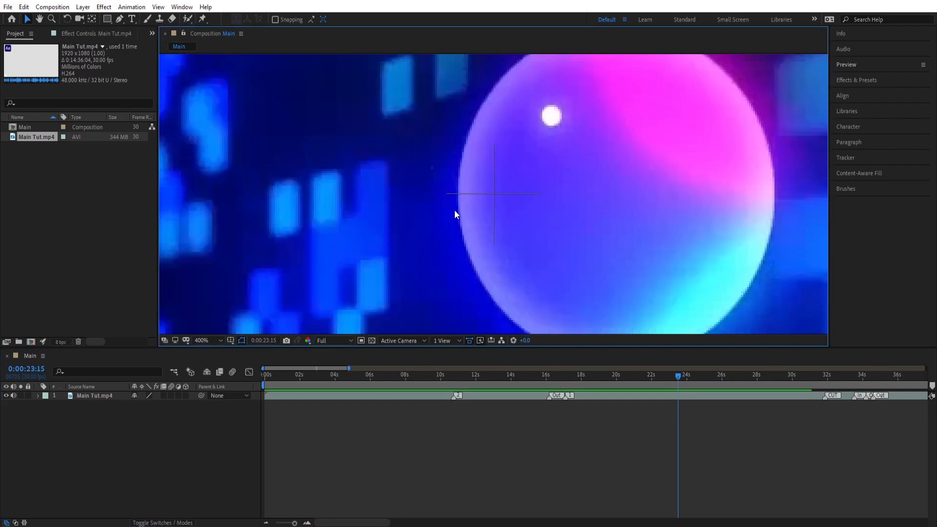
pyautogui.scroll(-1, 422, 196)
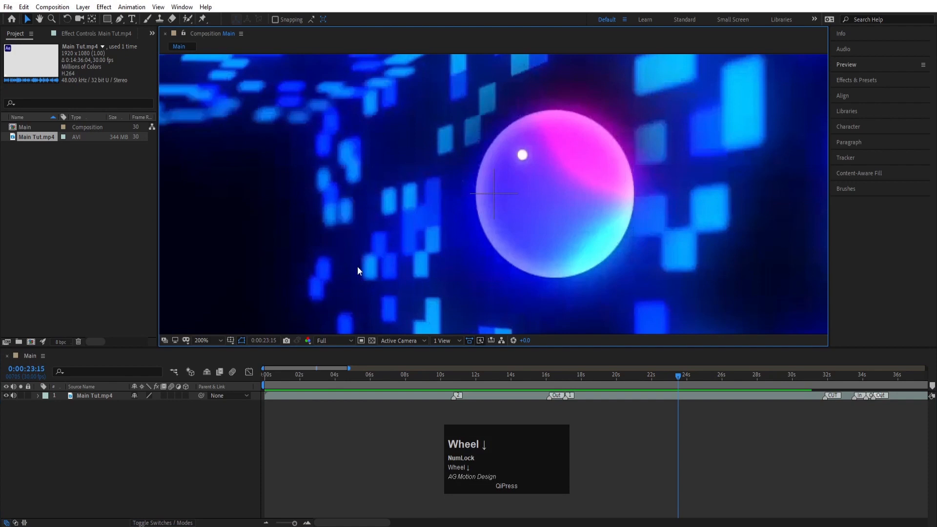
pyautogui.scroll(-3, 410, 242)
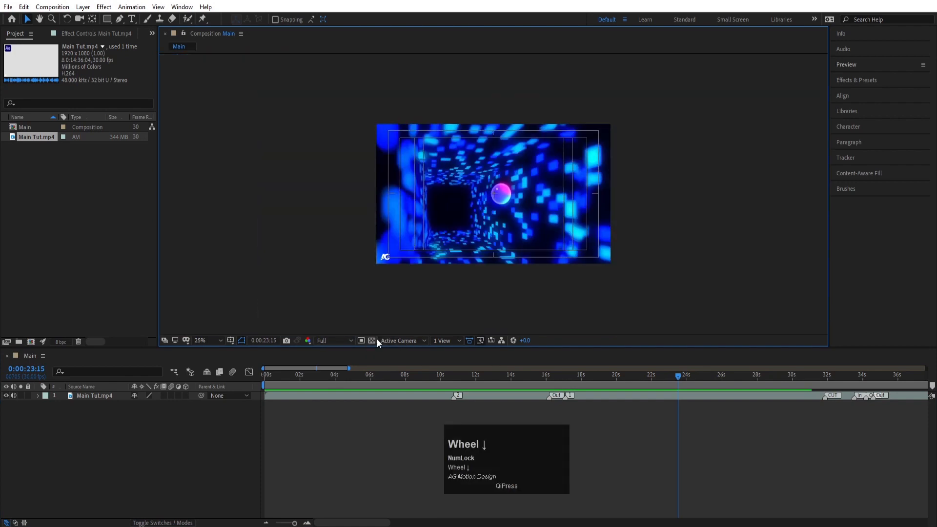
pyautogui.scroll(1, 424, 326)
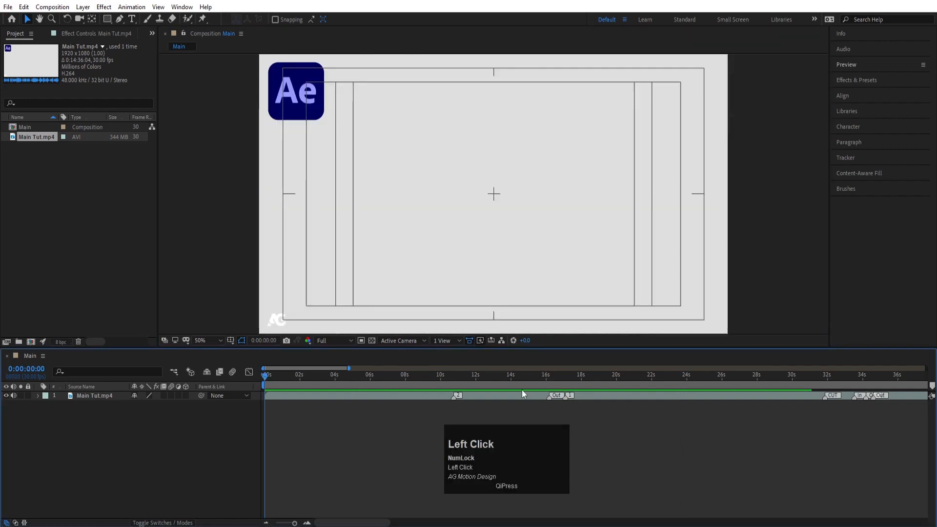
# - Browse the effect categories in Effects & Presets and search them for "bri"
pyautogui.click(840, 81)
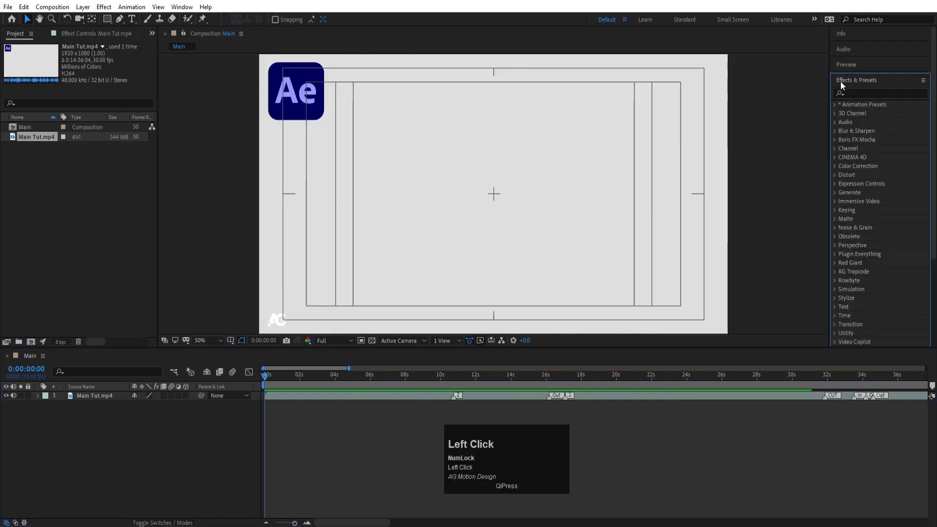
pyautogui.moveTo(280, 377); pyautogui.dragTo(316, 381)
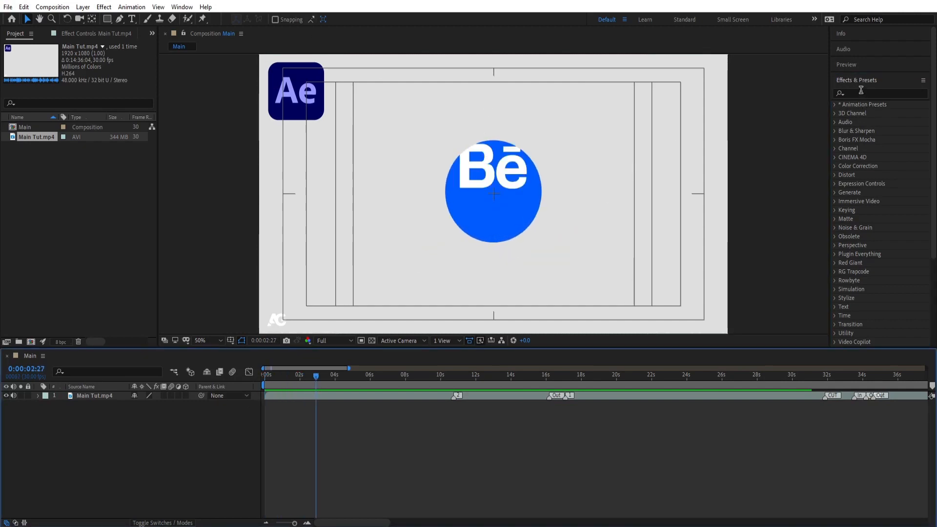
pyautogui.scroll(-1, 843, 164)
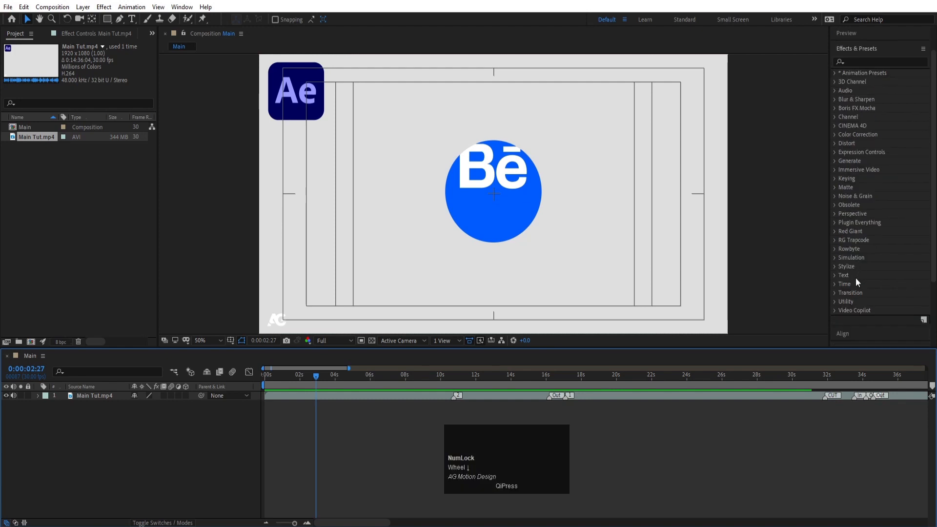
pyautogui.scroll(1, 856, 277)
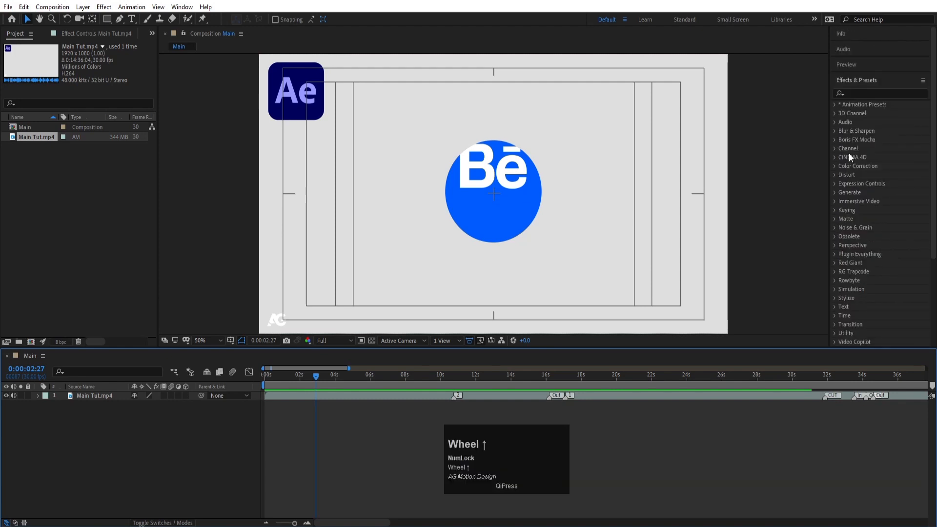
pyautogui.click(858, 91)
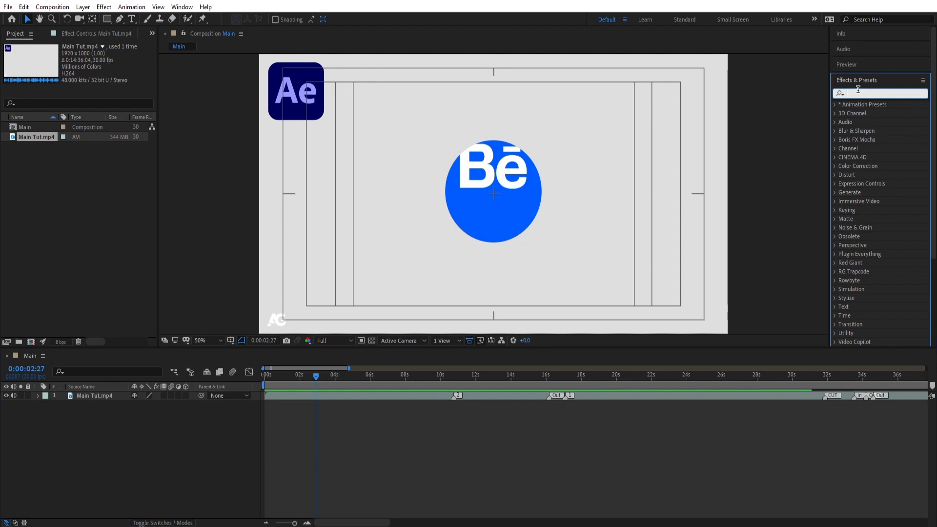
pyautogui.click(854, 93)
pyautogui.write('bri')
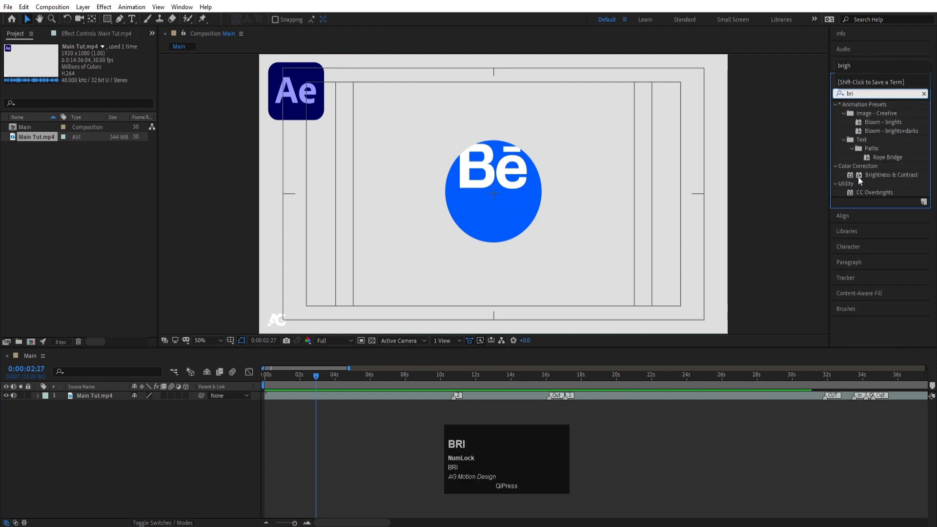
# - Select the Main Tut.mp4 layer, move the playhead to 0:00:10:11 and apply the Brightness & Contrast effect
pyautogui.click(415, 382)
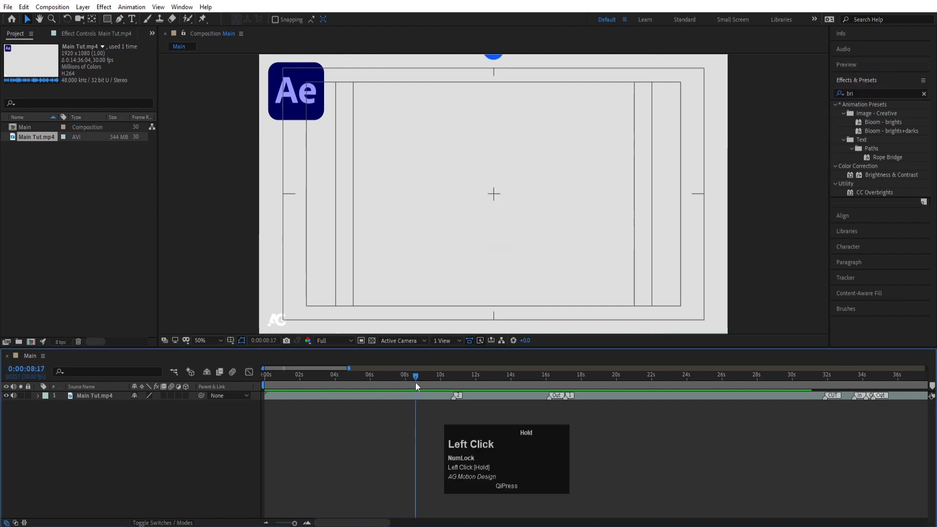
pyautogui.click(83, 397)
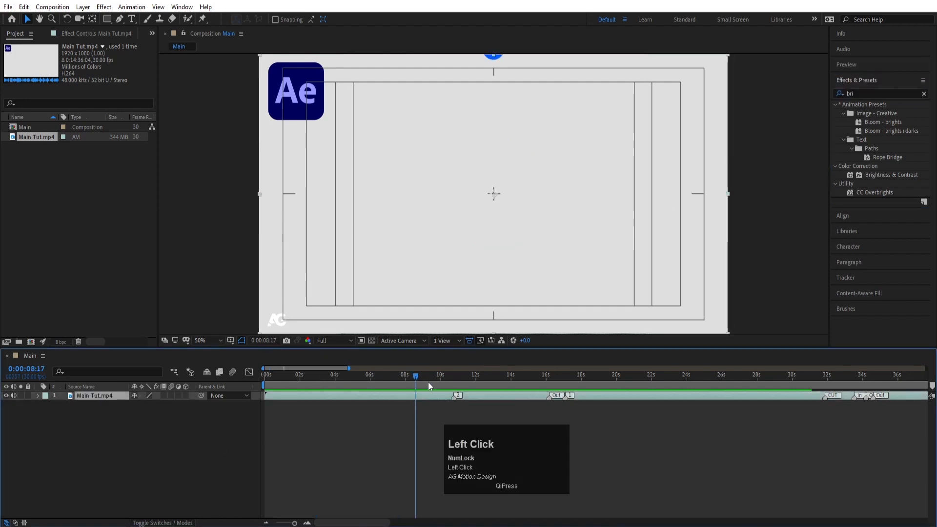
pyautogui.moveTo(430, 385); pyautogui.dragTo(447, 384)
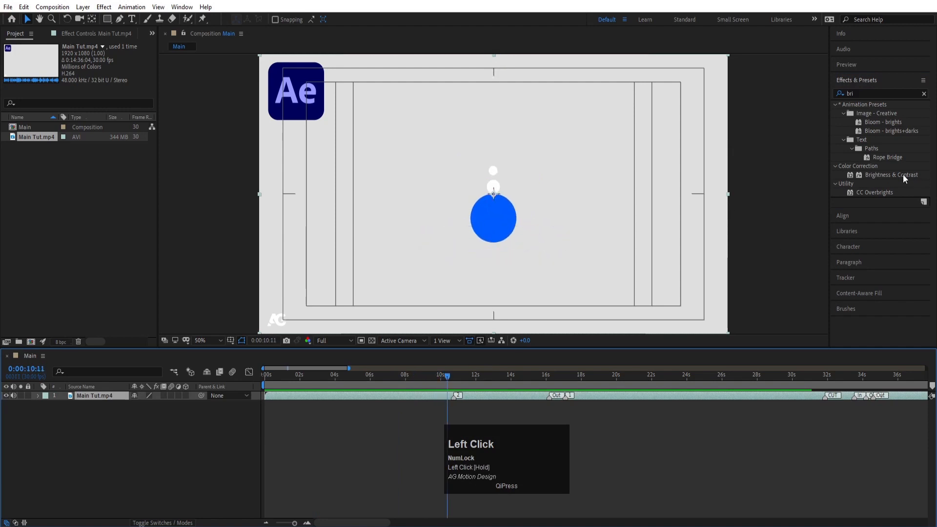
pyautogui.click(904, 176)
pyautogui.doubleClick(905, 176)
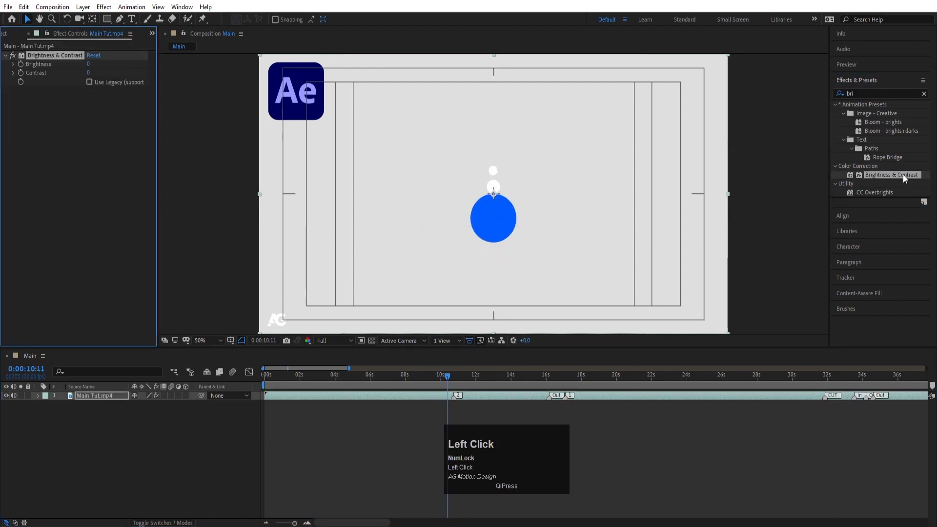
# - Undo the effect and reapply Brightness & Contrast to the layer in the composition view, with Brightness 111 and Contrast -94
pyautogui.hotkey('ctrl', 'z')
pyautogui.moveTo(904, 176); pyautogui.dragTo(582, 211)
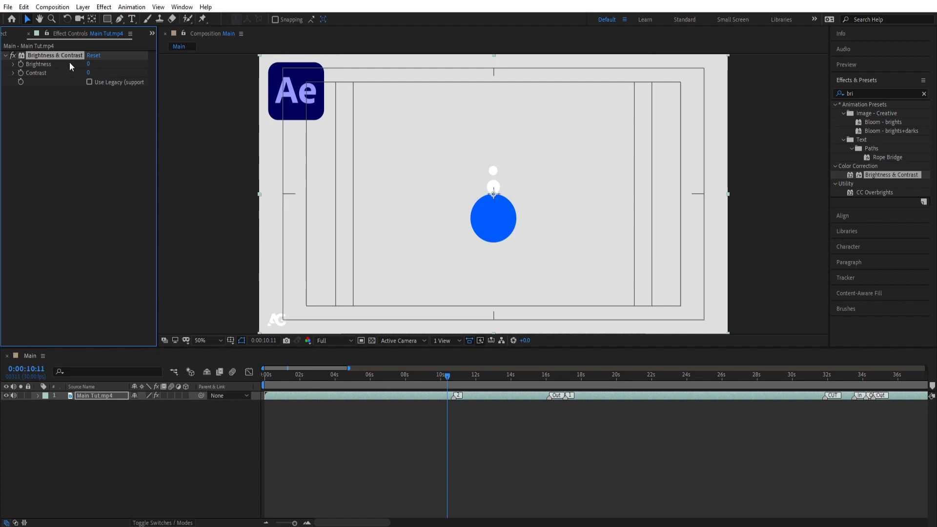
pyautogui.moveTo(89, 67); pyautogui.dragTo(1, 108)
pyautogui.click(33, 54)
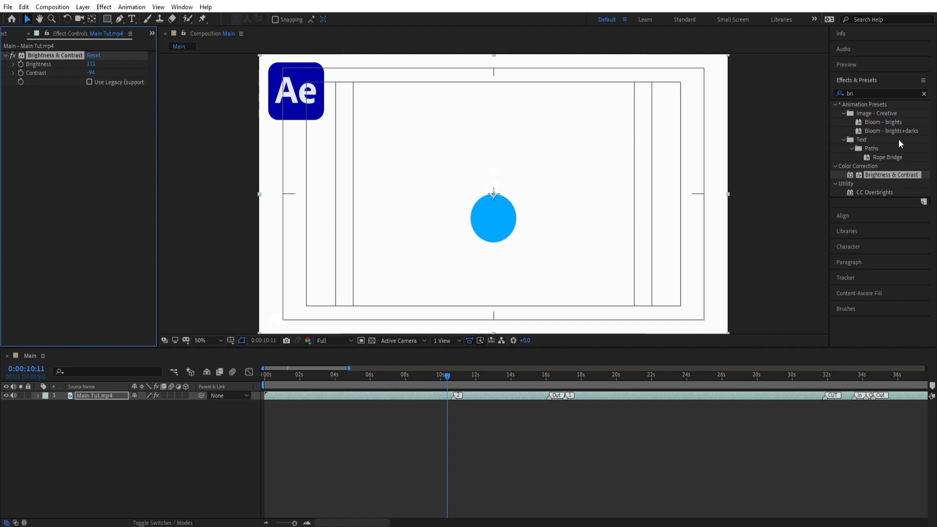
# - Delete the Brightness & Contrast effect from the Main Tut.mp4 layer, then clear and collapse the effects search
pyautogui.click(45, 56)
pyautogui.press('Delete')
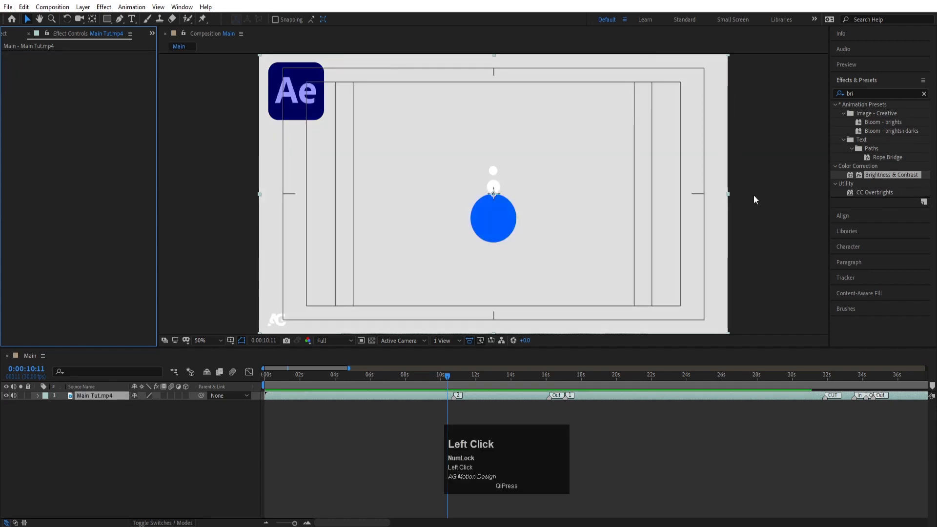
pyautogui.click(924, 94)
pyautogui.click(879, 78)
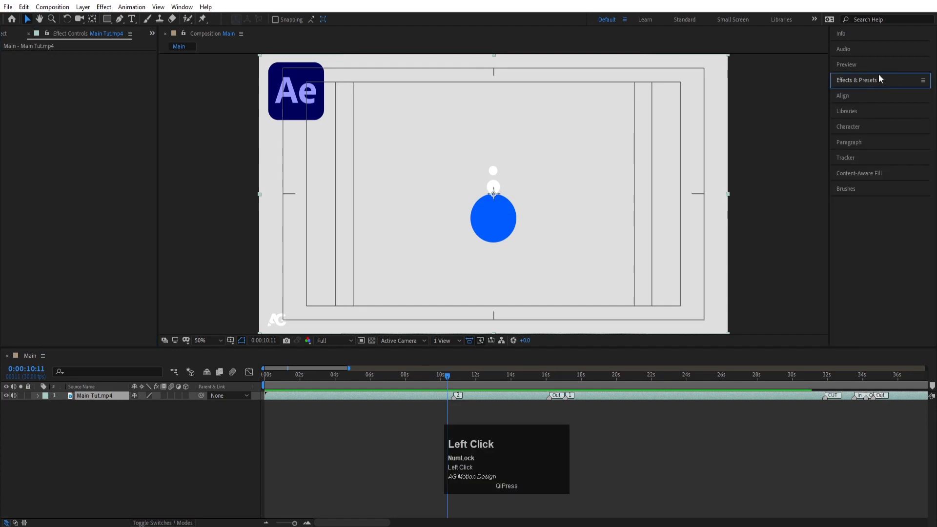
# - Show the Preview controls, return the playhead to 0:00:00:00, and play and stop the composition preview
pyautogui.click(855, 63)
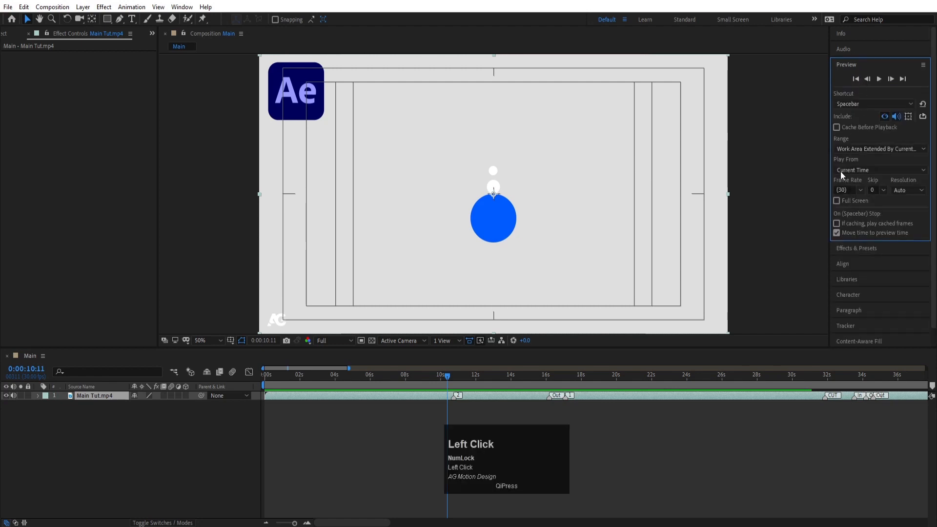
pyautogui.moveTo(441, 375); pyautogui.dragTo(286, 399)
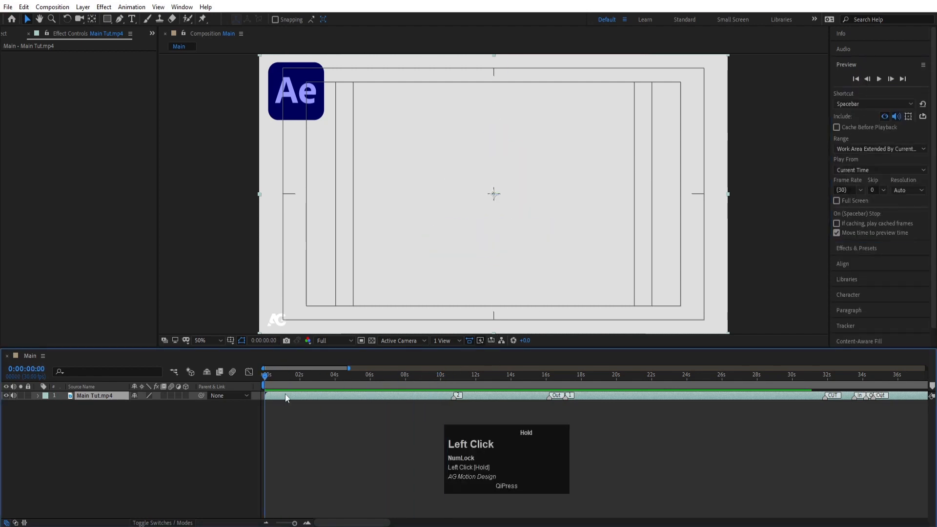
pyautogui.press('space')
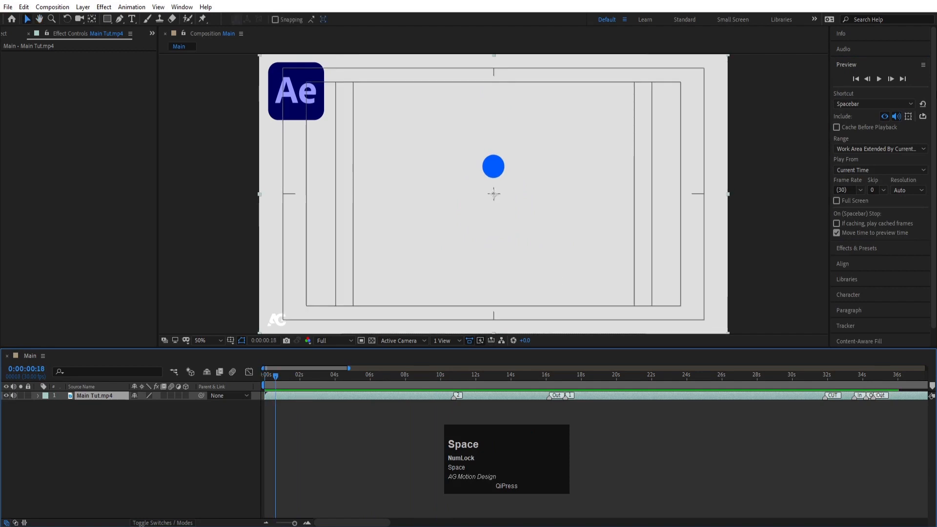
pyautogui.click(879, 80)
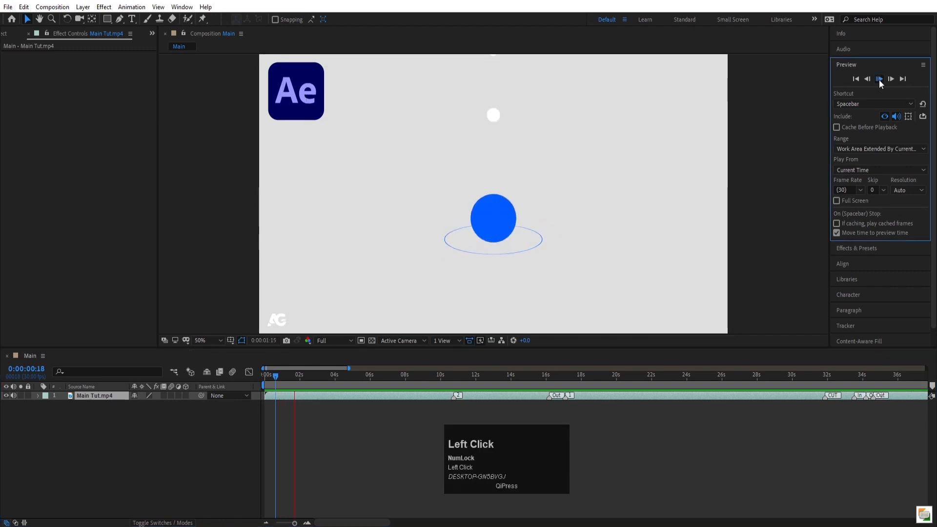
pyautogui.click(880, 80)
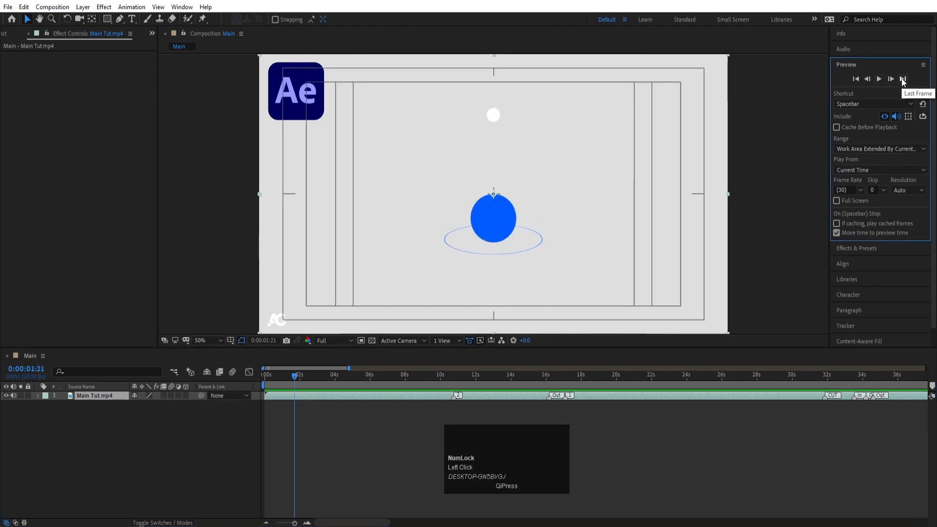
# - Jump to the composition's last frame and back to its first, and advance frame by frame to about 0:00:00:15
pyautogui.click(903, 81)
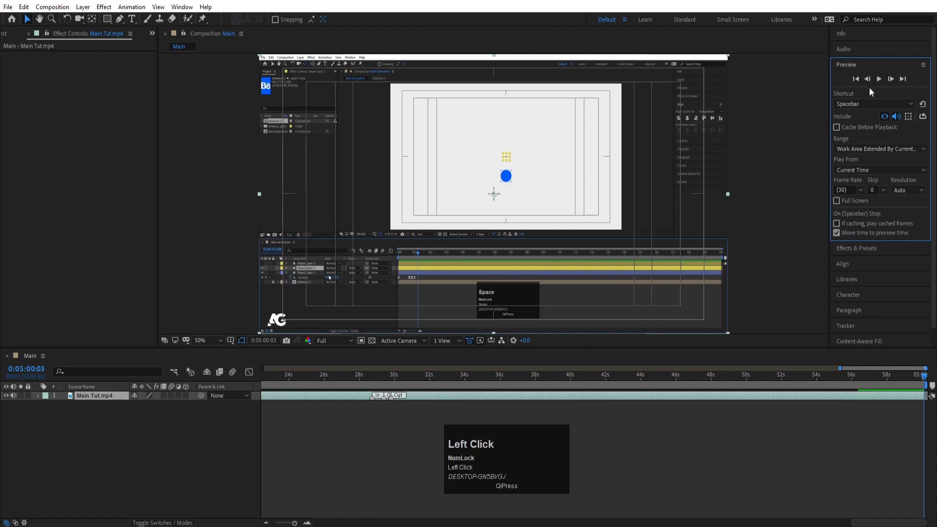
pyautogui.click(857, 79)
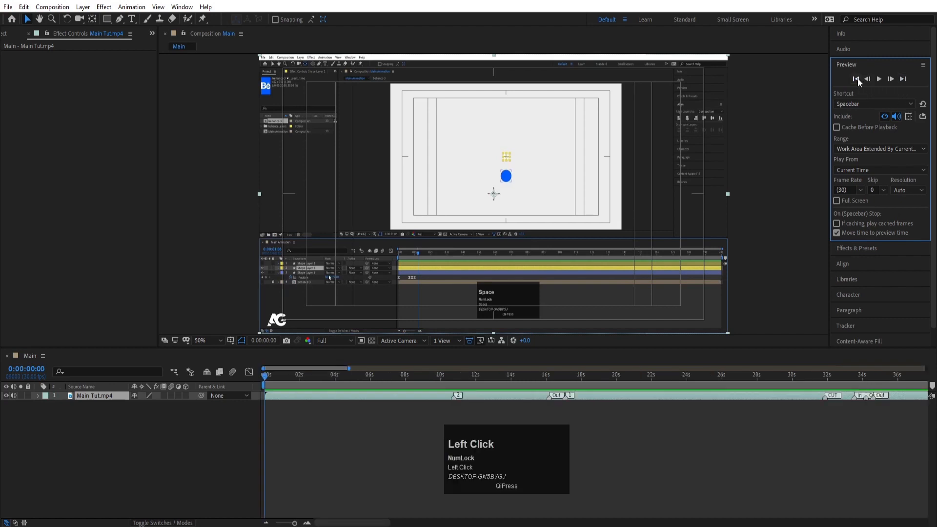
pyautogui.click(891, 79)
pyautogui.click(891, 79)
pyautogui.click(890, 79)
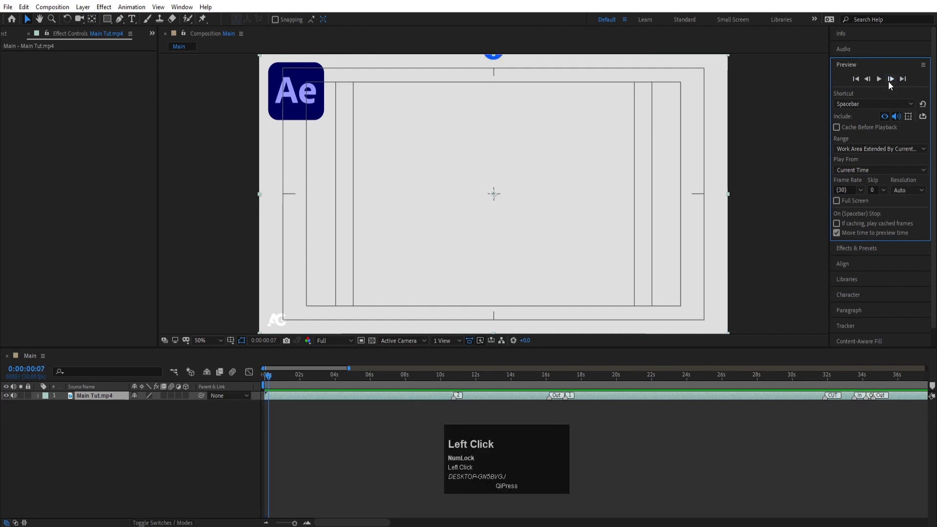
pyautogui.click(891, 79)
pyautogui.click(891, 79)
pyautogui.click(889, 81)
pyautogui.click(888, 81)
pyautogui.click(888, 81)
pyautogui.click(888, 81)
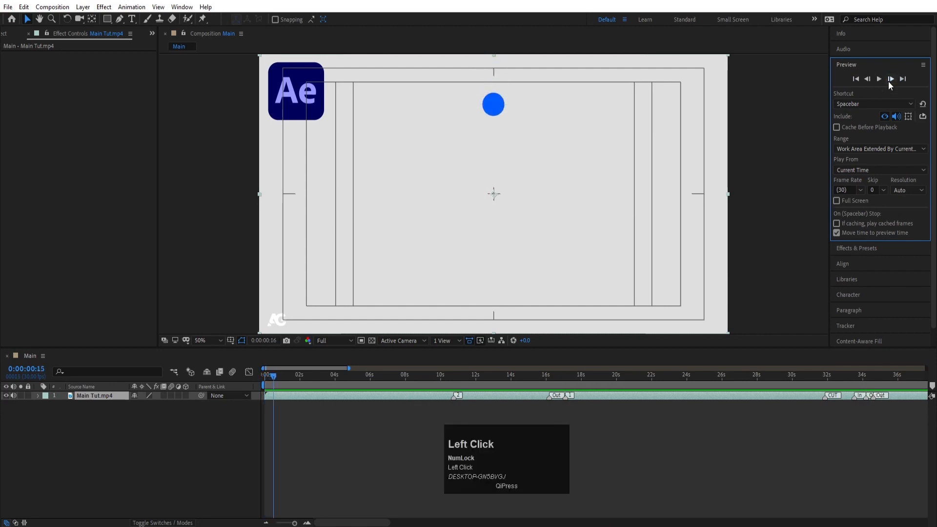
pyautogui.click(889, 81)
# - Step the playhead back frame by frame to 0:00:00:06 and collapse the Preview controls
pyautogui.click(868, 79)
pyautogui.click(868, 79)
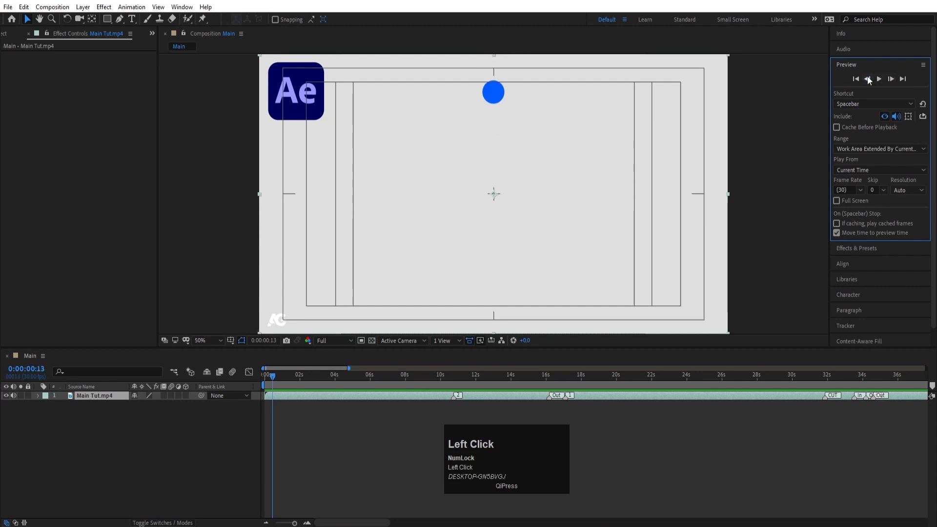
pyautogui.click(868, 79)
pyautogui.click(868, 79)
pyautogui.click(868, 79)
pyautogui.click(869, 79)
pyautogui.click(869, 79)
pyautogui.click(868, 79)
pyautogui.click(868, 79)
pyautogui.click(868, 79)
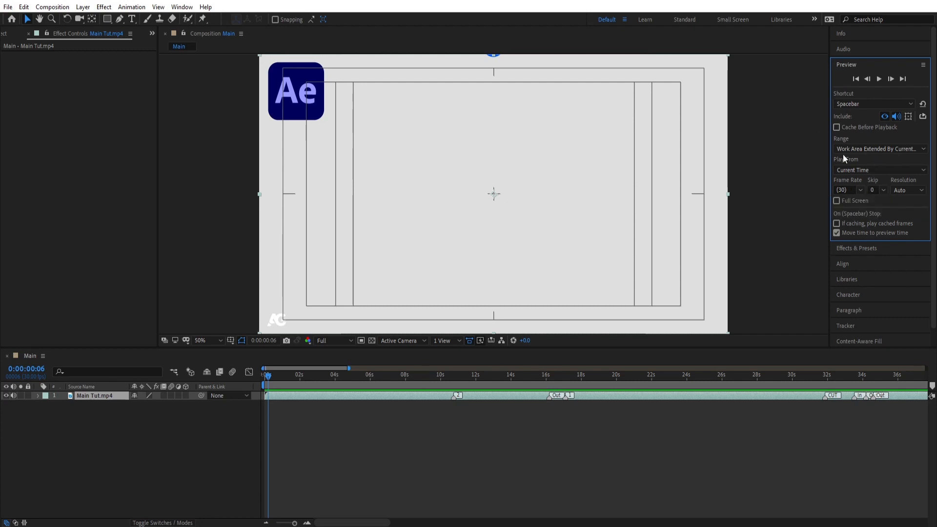
pyautogui.click(851, 66)
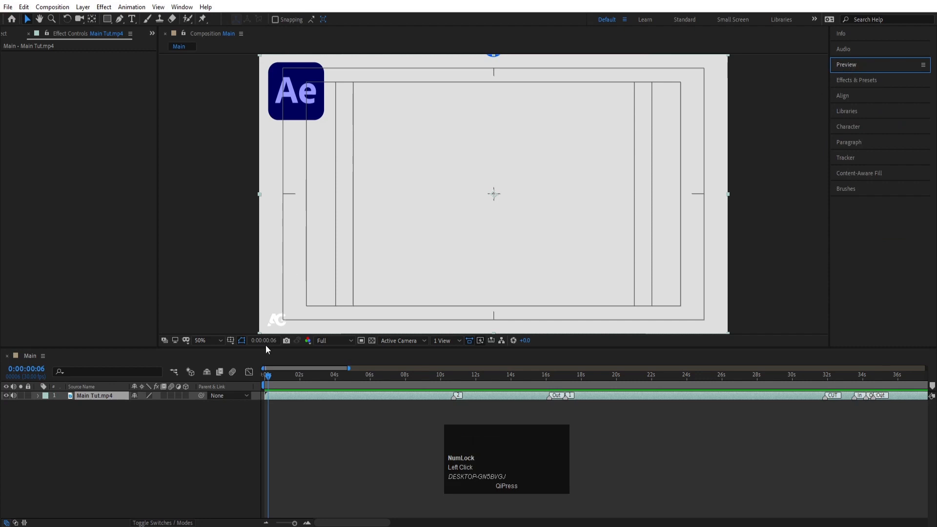
# - Deselect the Main Tut.mp4 layer, then open the Home screen to view the recent projects and close it
pyautogui.click(337, 488)
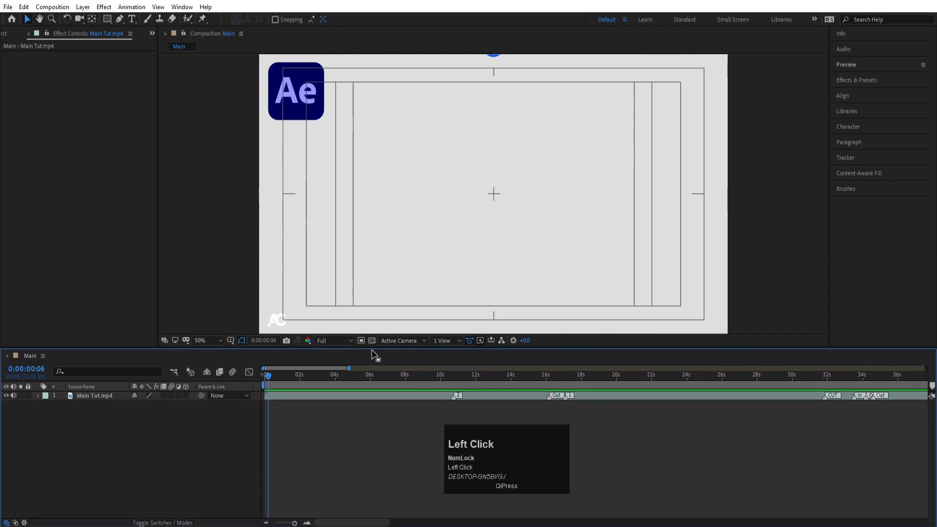
pyautogui.click(12, 19)
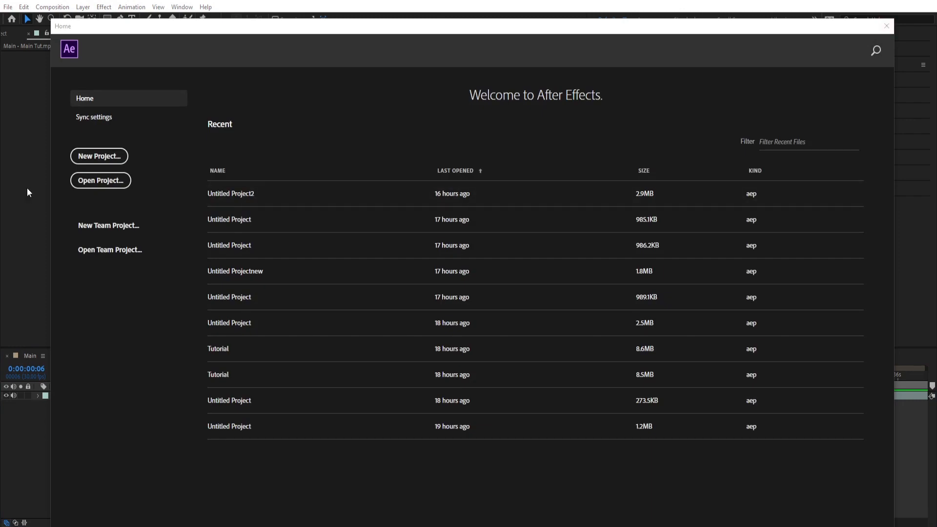
pyautogui.click(887, 26)
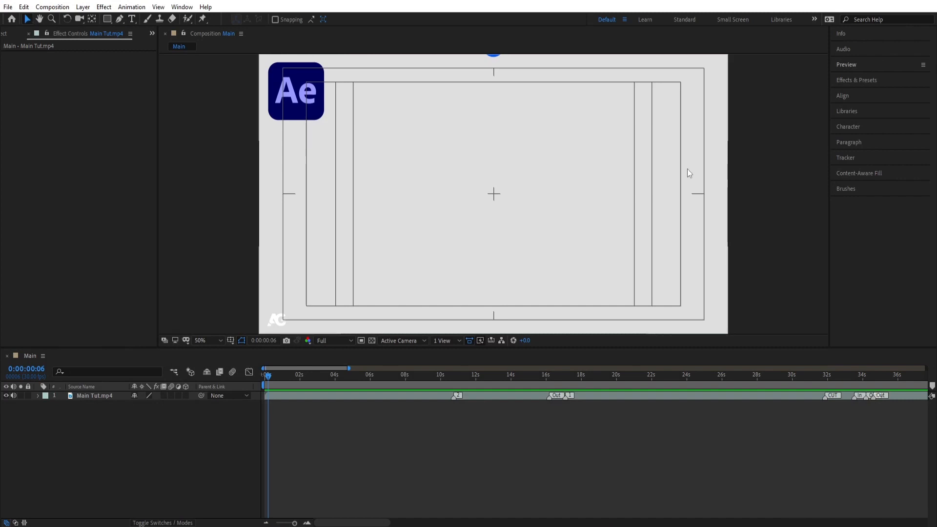
# - Try moving the Main Tut.mp4 layer freely in the composition view, then undo the move
pyautogui.click(450, 187)
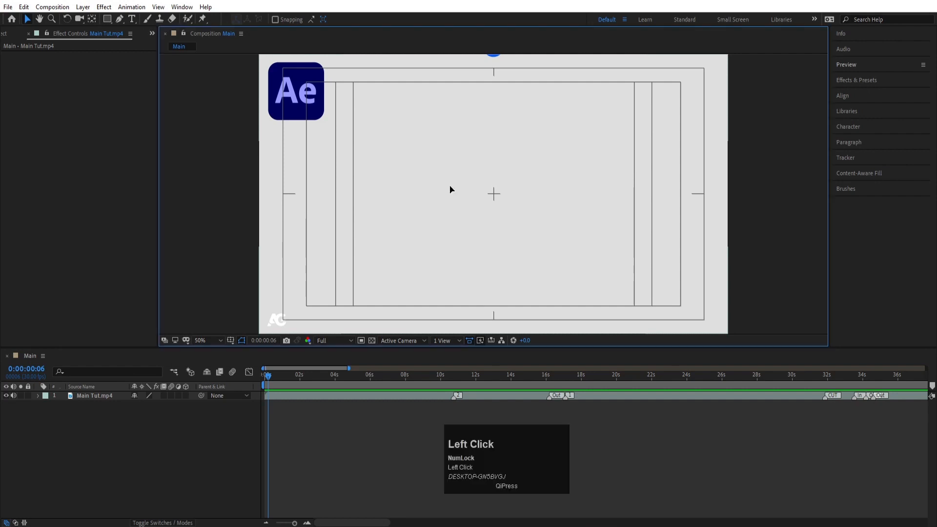
pyautogui.moveTo(374, 186); pyautogui.dragTo(408, 232)
pyautogui.hotkey('ctrl', 'z')
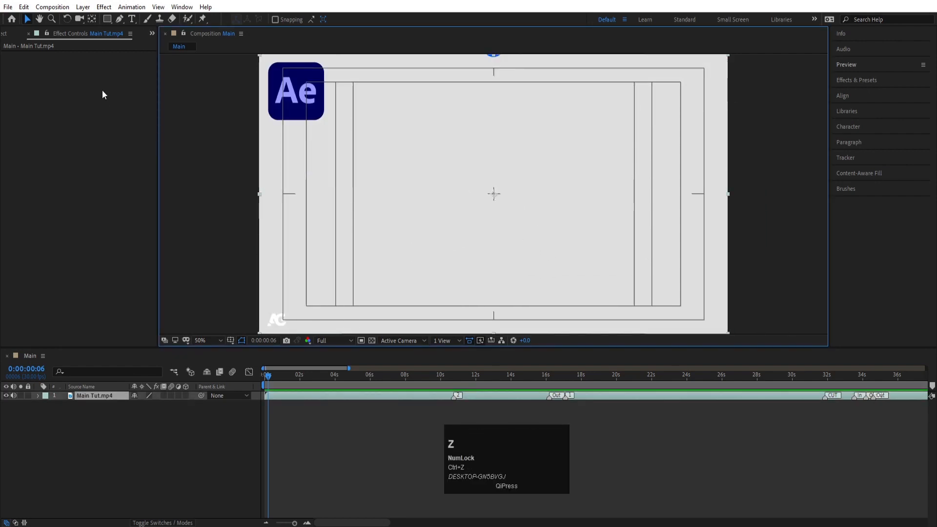
# - Pan around the composition view with the Hand tool
pyautogui.click(41, 21)
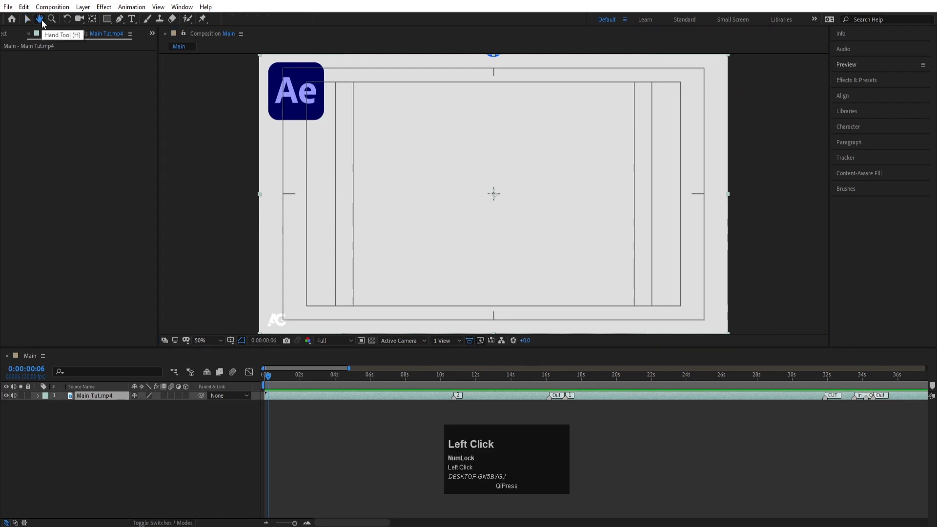
pyautogui.moveTo(320, 115); pyautogui.dragTo(347, 131)
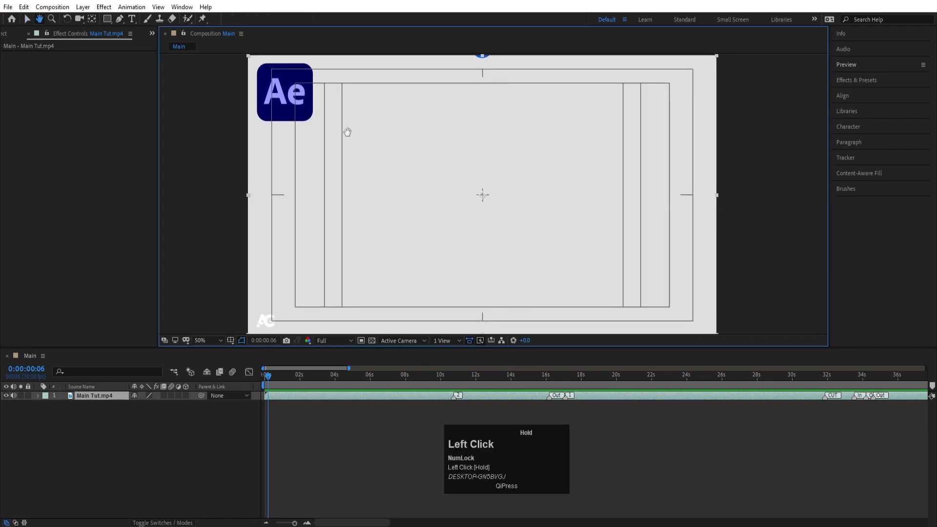
pyautogui.moveTo(569, 218)
pyautogui.mouseDown()
pyautogui.moveTo(485, 151)
pyautogui.moveTo(594, 189)
pyautogui.moveTo(587, 233)
pyautogui.moveTo(578, 225)
pyautogui.mouseUp()
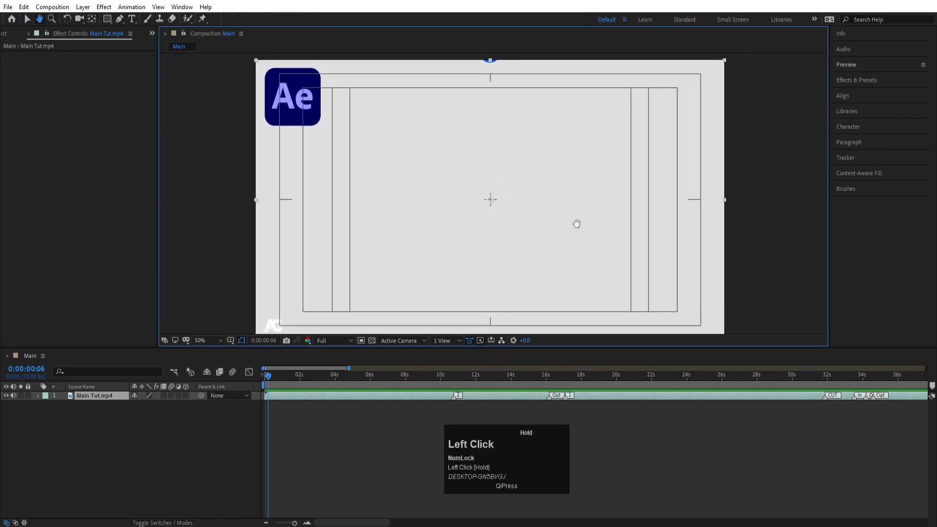
# - Magnify the composition view to 100% with the Zoom tool, then fit the whole frame back in the view
pyautogui.click(51, 21)
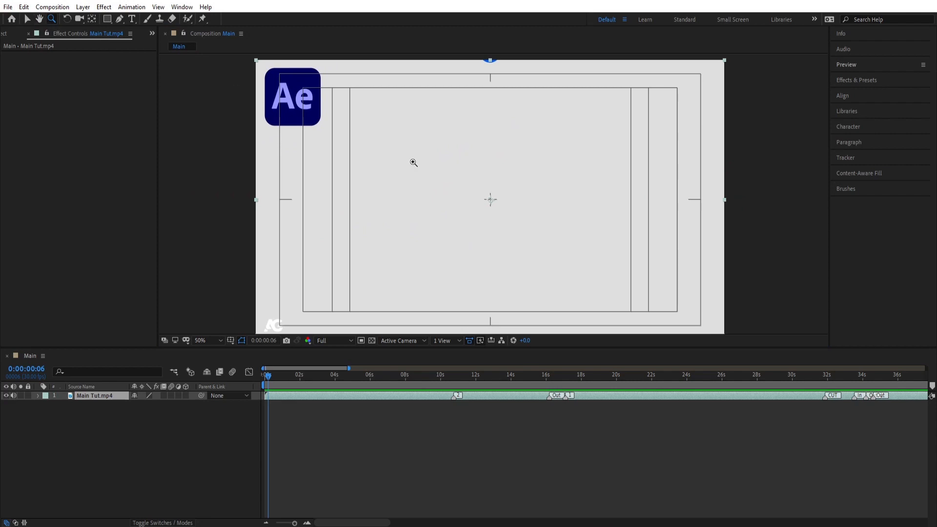
pyautogui.moveTo(383, 113); pyautogui.dragTo(478, 226)
pyautogui.scroll(-8, 479, 226)
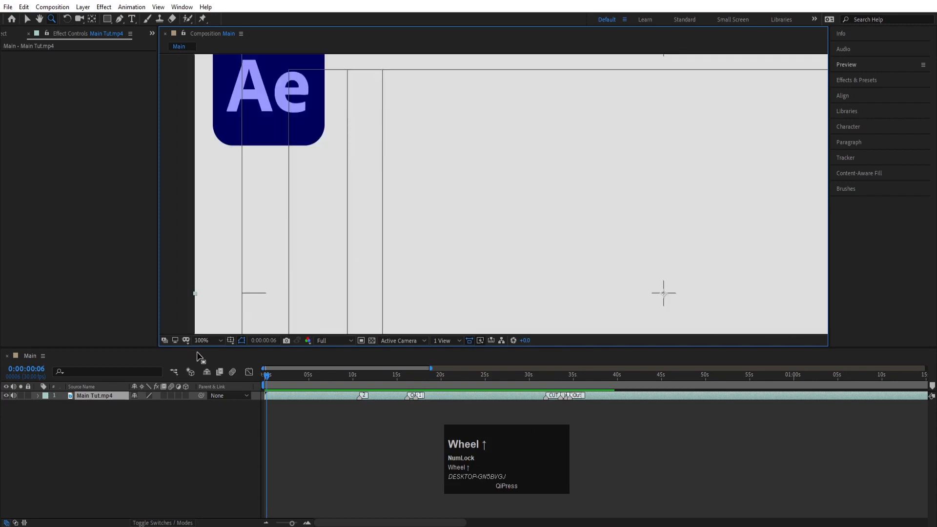
pyautogui.click(208, 340)
pyautogui.click(212, 158)
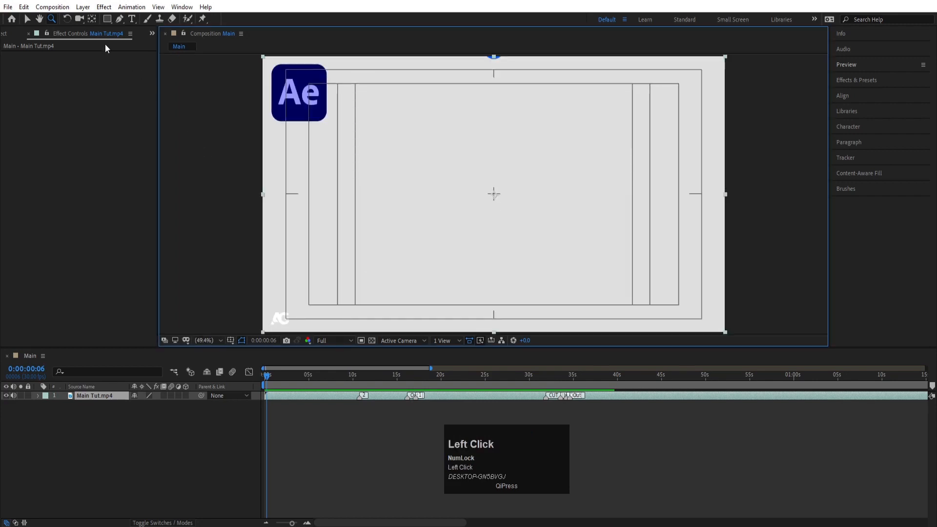
# - Try rotating the Main Tut.mp4 layer freehand with the Rotation tool, then undo the rotation
pyautogui.click(68, 20)
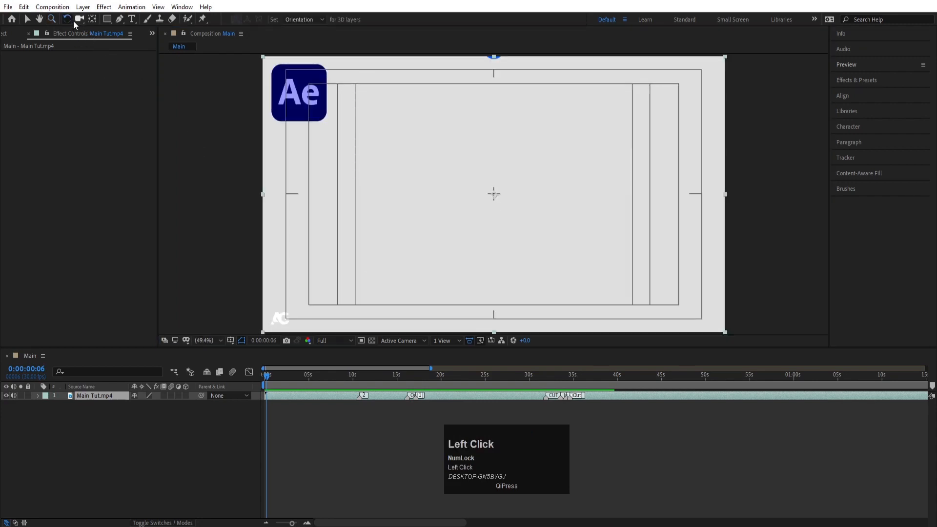
pyautogui.moveTo(634, 111); pyautogui.dragTo(648, 152)
pyautogui.hotkey('ctrl', 'z')
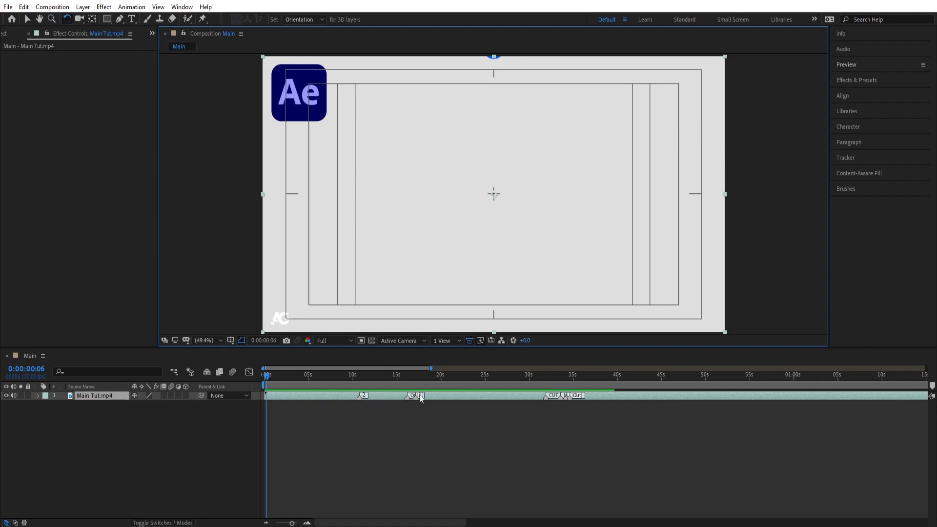
# - Activate the Pan Behind tool, reveal the Main Tut.mp4 layer's Rotation, set it to 31° and undo that rotation
pyautogui.click(93, 22)
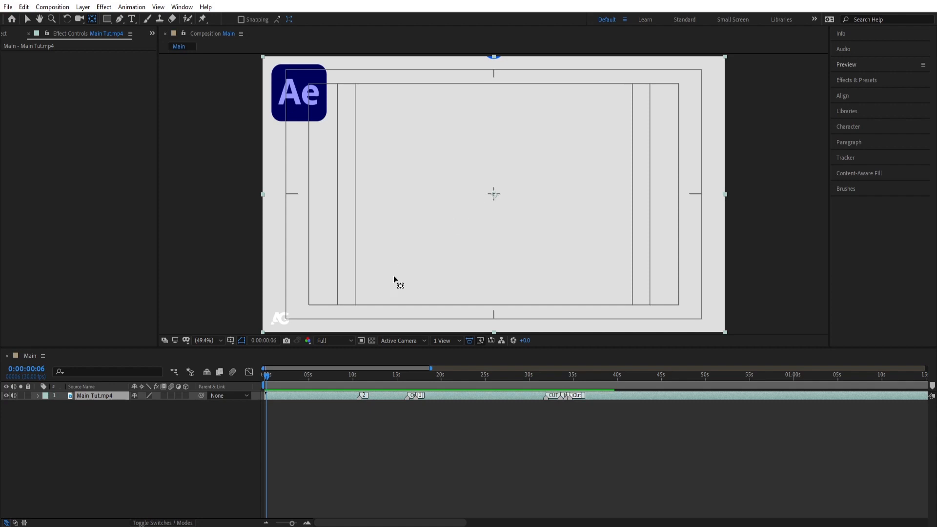
pyautogui.click(116, 396)
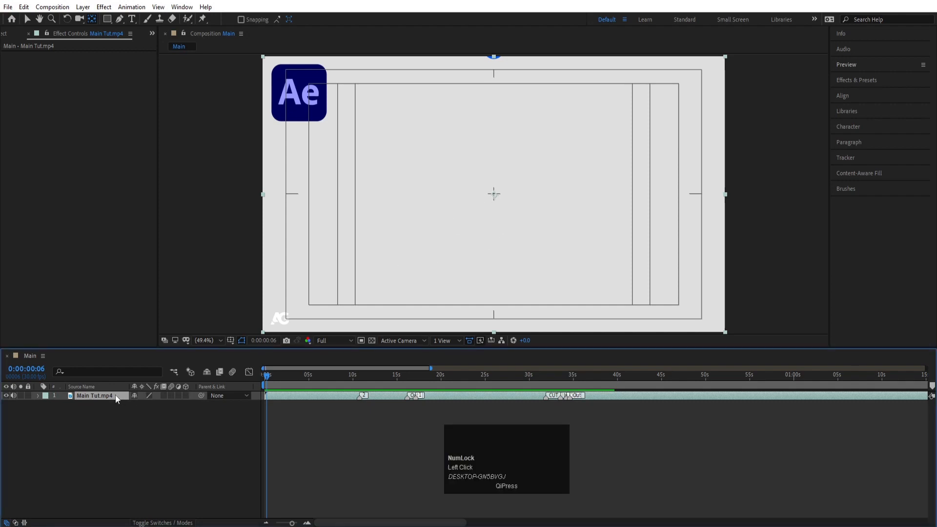
pyautogui.press('r')
pyautogui.moveTo(144, 406); pyautogui.dragTo(159, 407)
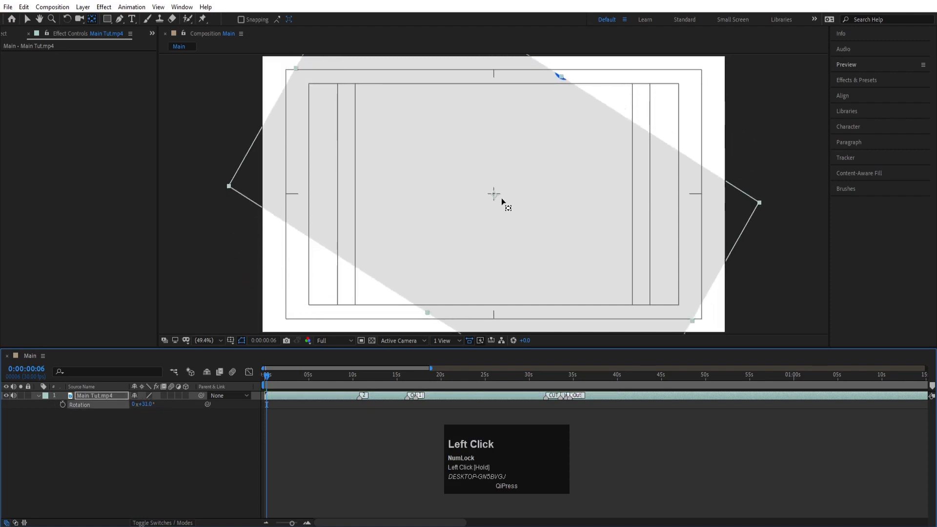
pyautogui.press('ctrl')
pyautogui.hotkey('ctrl', 'z')
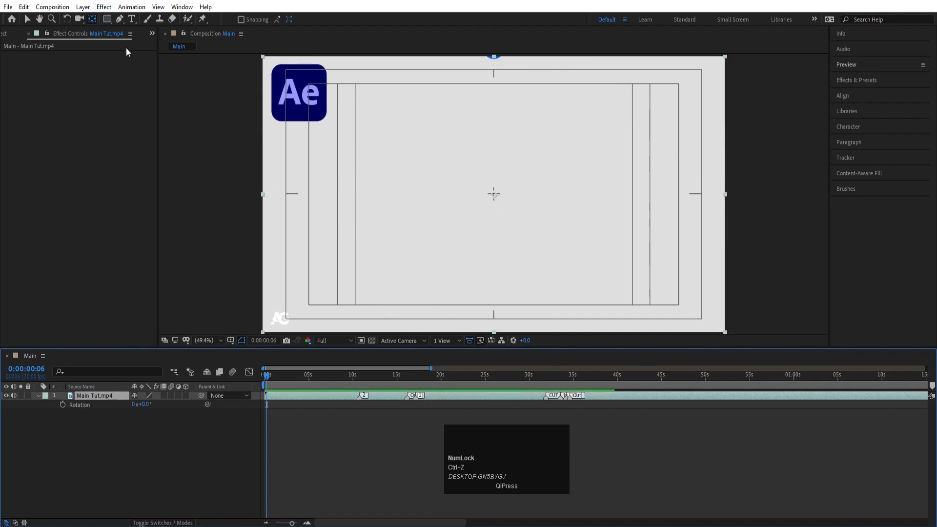
# - Move the layer's anchor point up and left of the frame centre, set Rotation to 56° and undo that rotation
pyautogui.moveTo(493, 196); pyautogui.dragTo(426, 154)
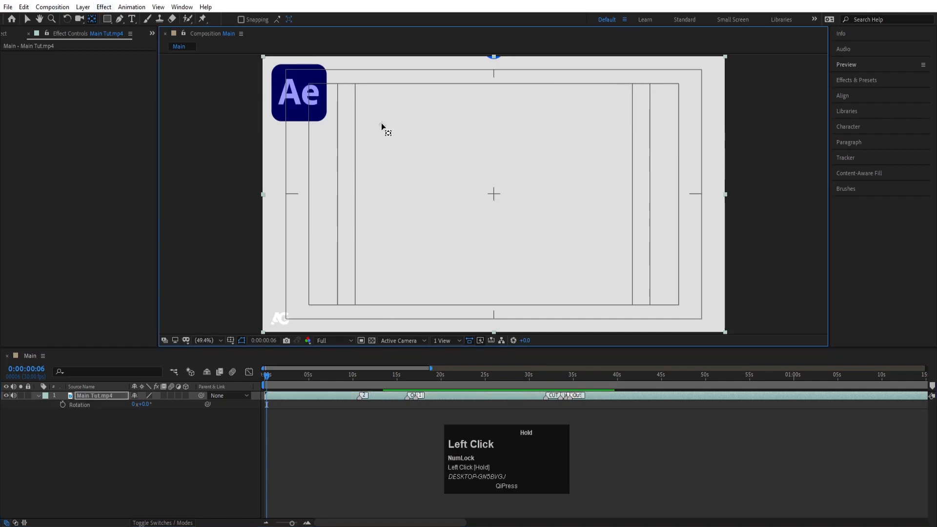
pyautogui.moveTo(381, 122); pyautogui.dragTo(376, 118)
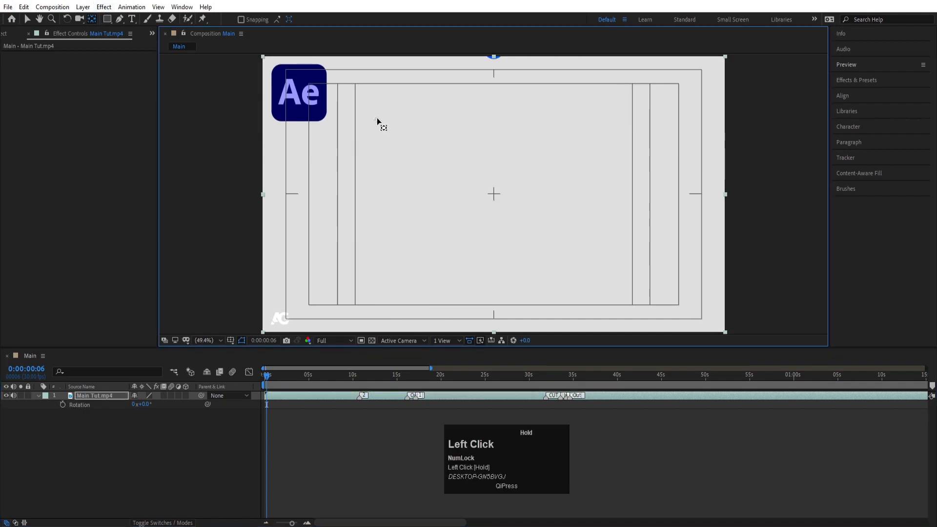
pyautogui.click(108, 398)
pyautogui.moveTo(147, 407); pyautogui.dragTo(175, 407)
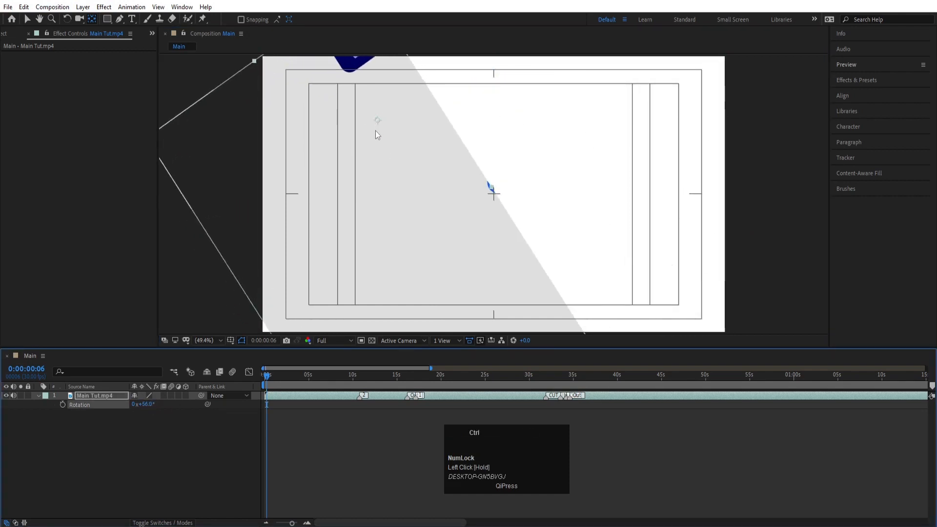
pyautogui.hotkey('ctrl', 'z')
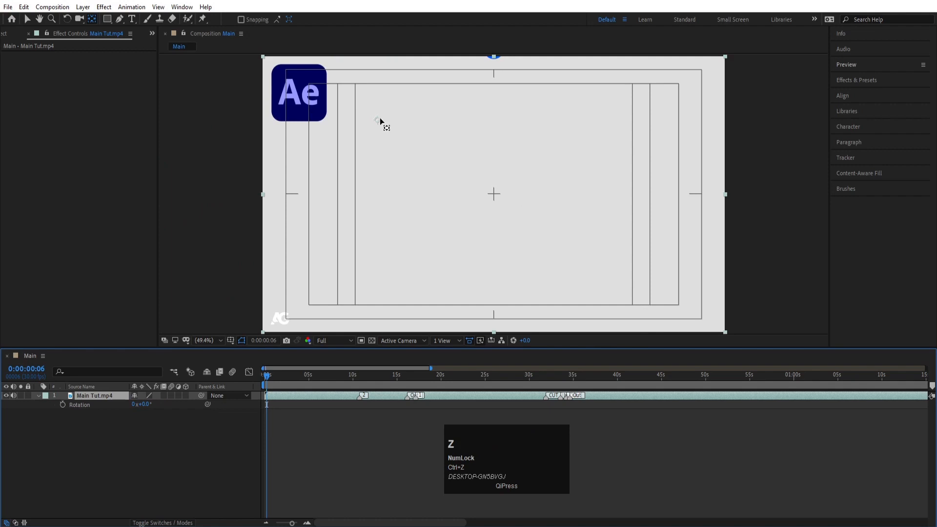
# - Move the Main Tut.mp4 layer's anchor point back to the centre of the frame and deselect the layer
pyautogui.moveTo(377, 119); pyautogui.dragTo(400, 143)
pyautogui.moveTo(442, 194); pyautogui.dragTo(494, 193)
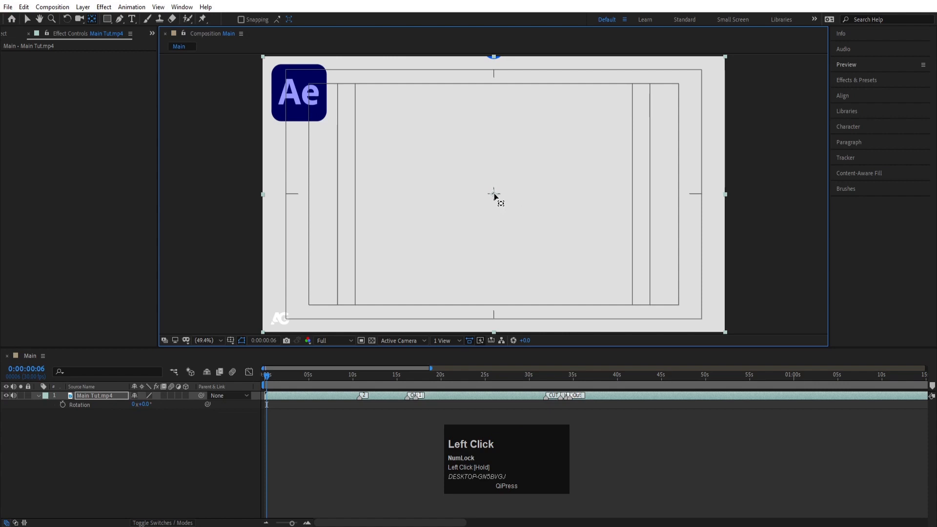
pyautogui.click(169, 439)
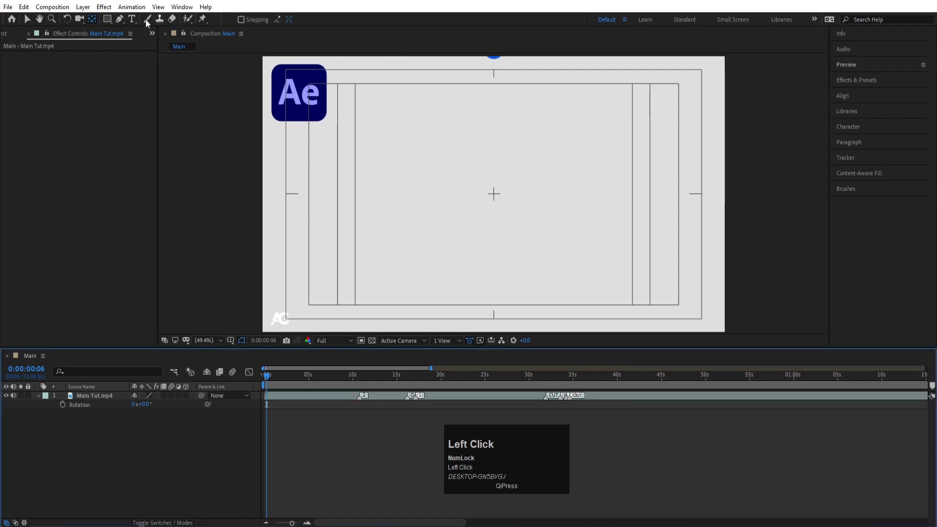
# - Draw a closed five-point polygon with the Pen tool across the middle and upper part of the frame
pyautogui.moveTo(110, 18)
pyautogui.mouseDown()
pyautogui.moveTo(159, 22)
pyautogui.moveTo(155, 45)
pyautogui.moveTo(149, 23)
pyautogui.moveTo(140, 53)
pyautogui.moveTo(140, 40)
pyautogui.moveTo(197, 46)
pyautogui.moveTo(175, 34)
pyautogui.moveTo(156, 45)
pyautogui.moveTo(133, 22)
pyautogui.moveTo(127, 57)
pyautogui.moveTo(119, 22)
pyautogui.moveTo(108, 18)
pyautogui.mouseUp()
pyautogui.click(120, 20)
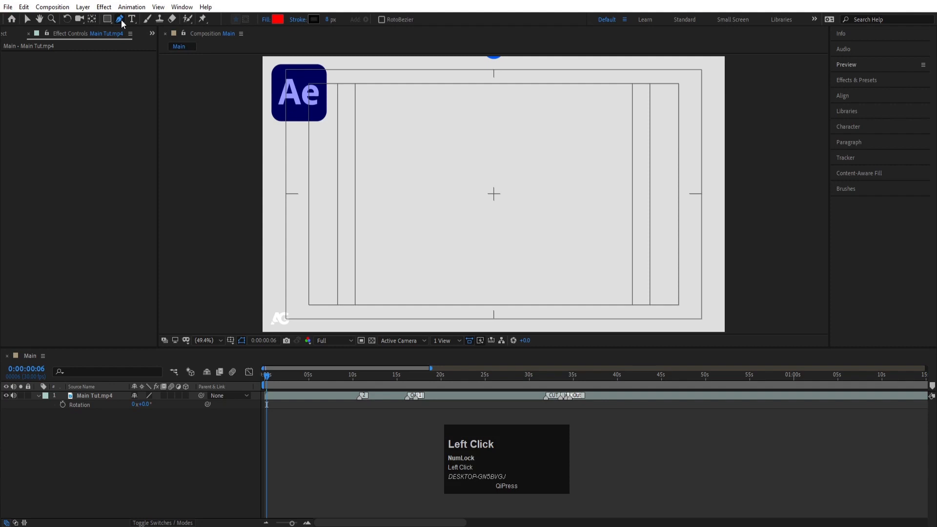
pyautogui.click(417, 104)
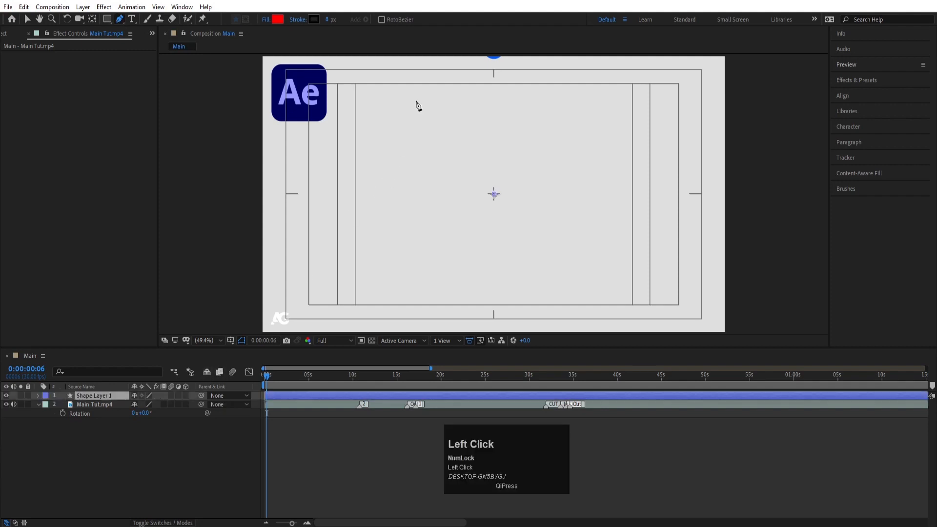
pyautogui.click(370, 193)
pyautogui.click(616, 213)
pyautogui.click(600, 108)
pyautogui.click(474, 110)
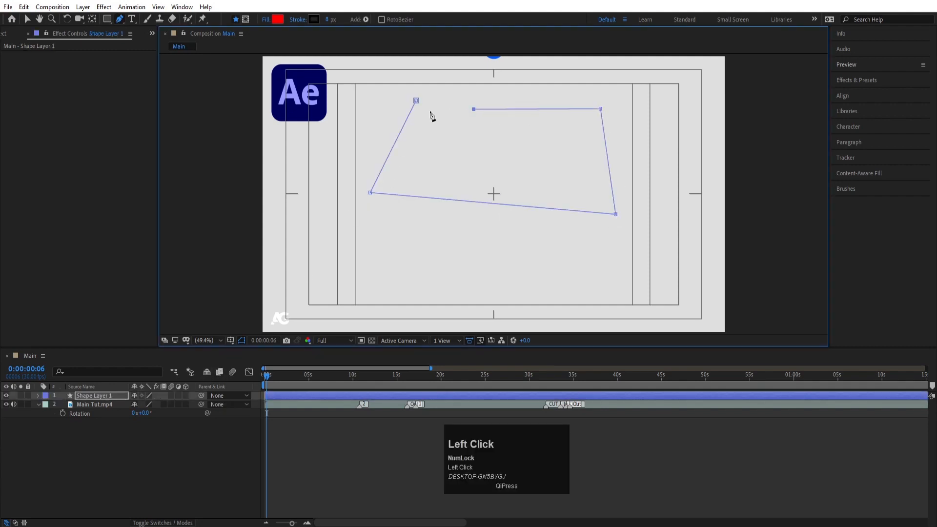
pyautogui.click(416, 101)
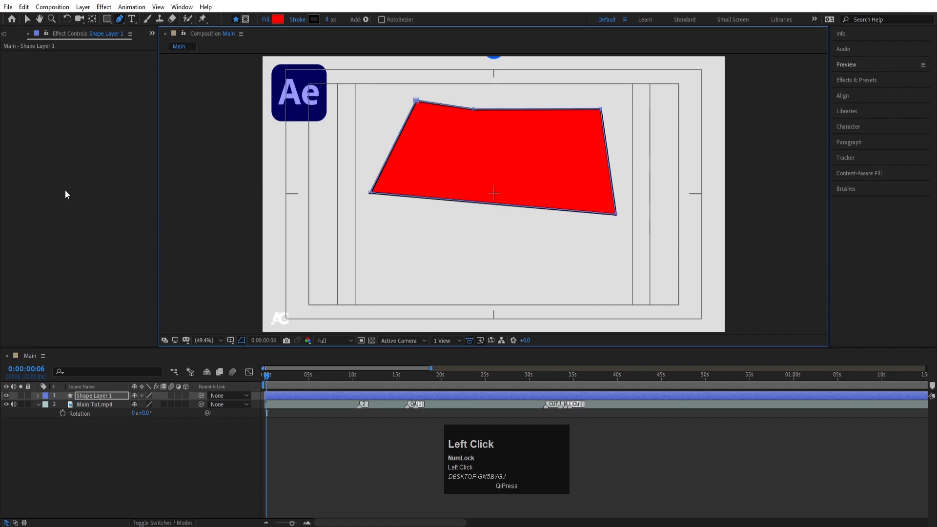
# - Set the pen-drawn shape's stroke width to 33 px and delete its shape layer
pyautogui.click(112, 395)
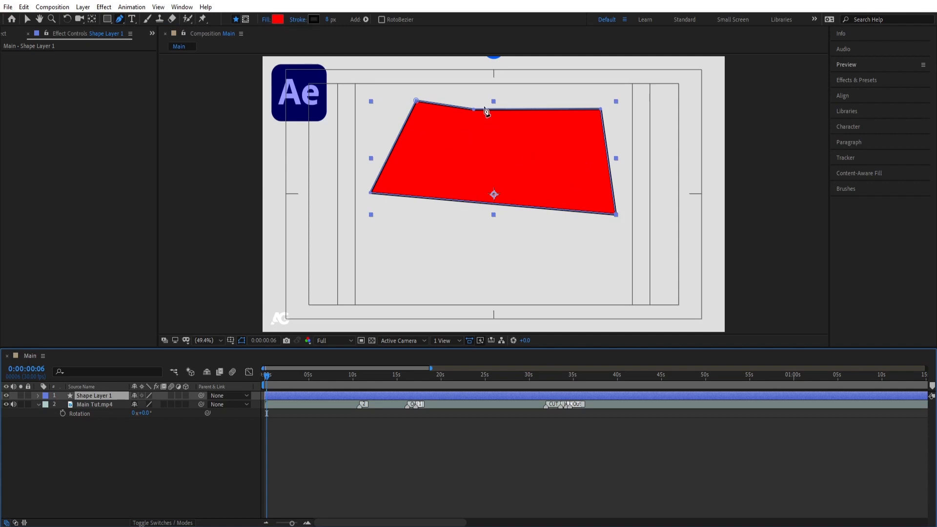
pyautogui.moveTo(329, 25)
pyautogui.mouseDown()
pyautogui.moveTo(338, 22)
pyautogui.moveTo(318, 28)
pyautogui.moveTo(336, 21)
pyautogui.moveTo(326, 21)
pyautogui.moveTo(325, 31)
pyautogui.mouseUp()
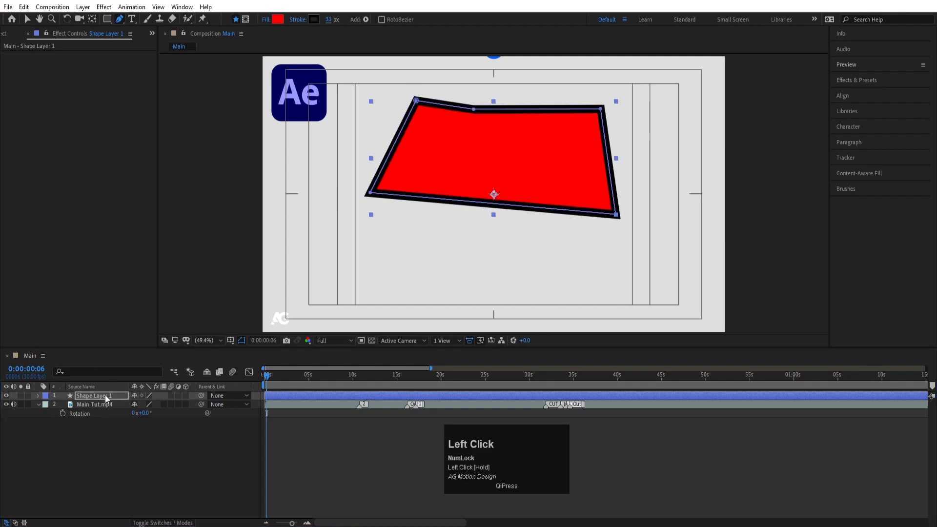
pyautogui.click(104, 395)
pyautogui.press('Delete')
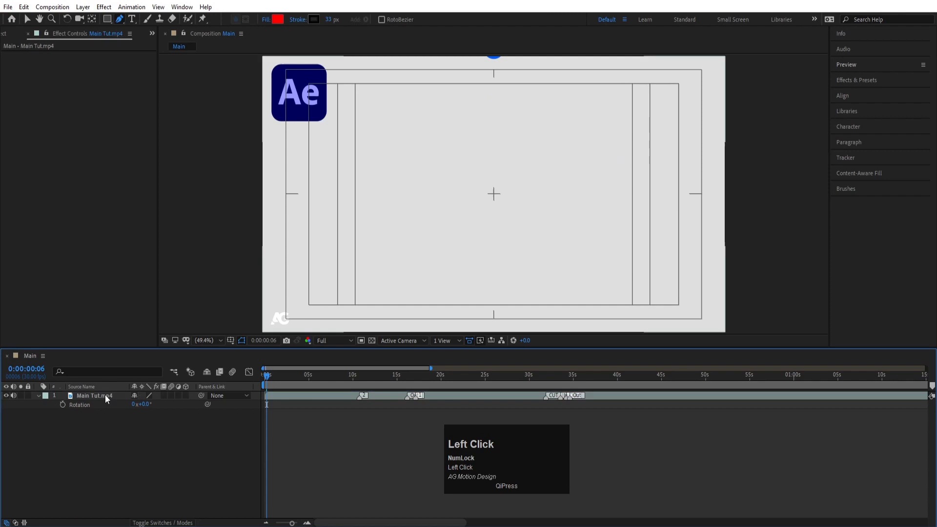
# - Add a text layer left of the frame centre reading "dsddfsdsds dssadx"
pyautogui.click(132, 19)
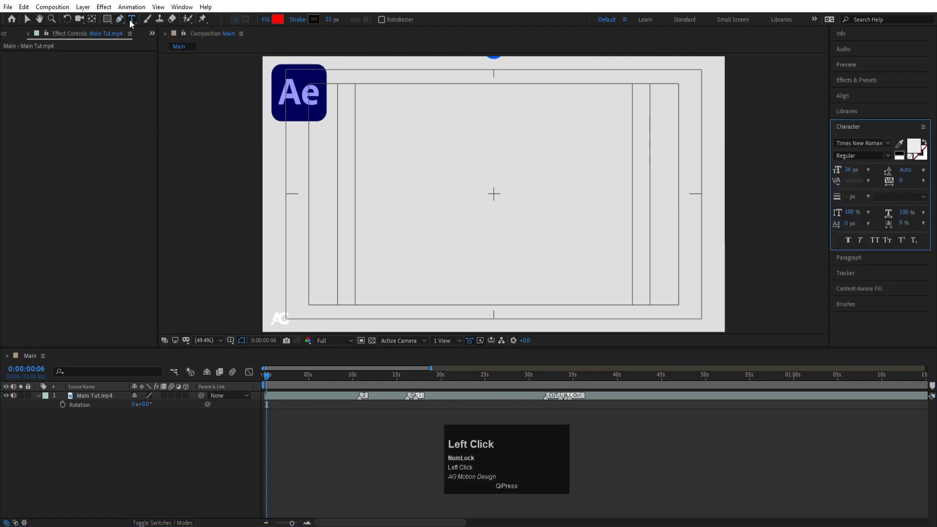
pyautogui.click(385, 198)
pyautogui.write('dsddf')
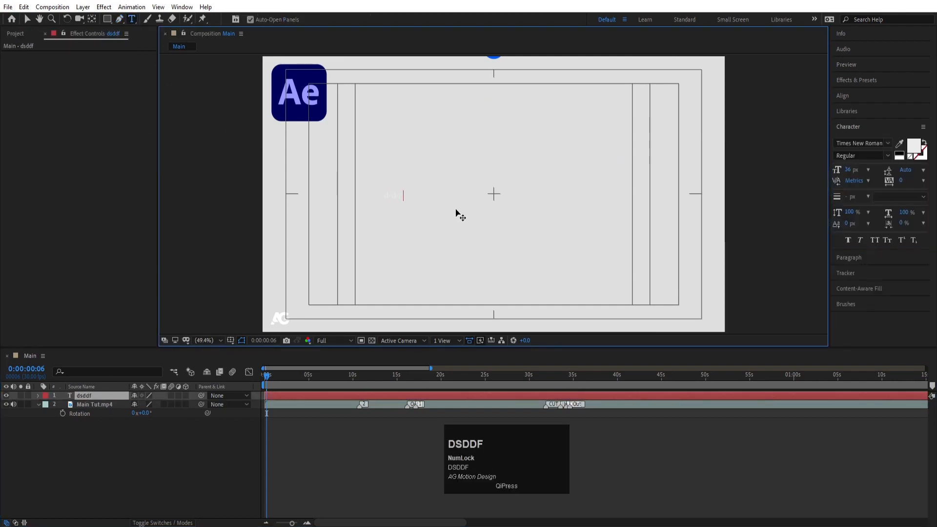
pyautogui.write('sdsds dssadx')
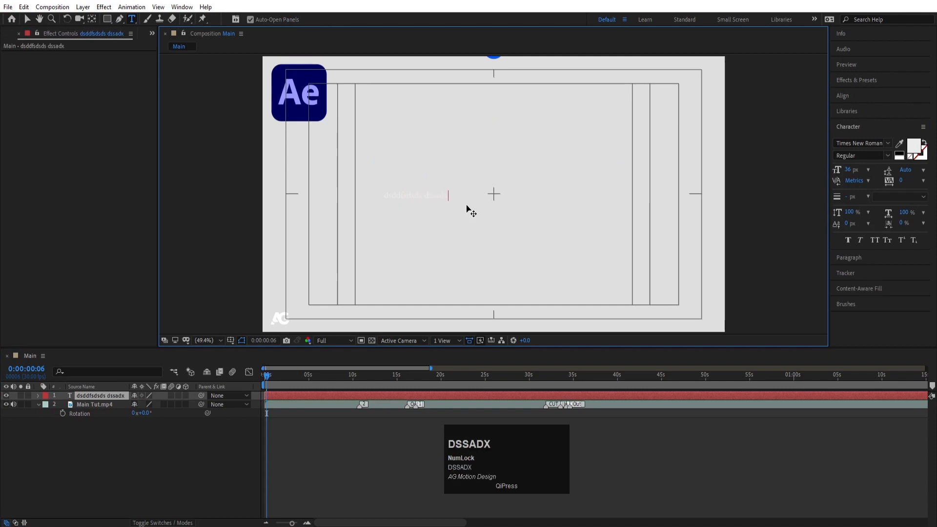
# - Set the text layer's font size to 111 px and its fill color to black
pyautogui.hotkey('ctrl', 'a')
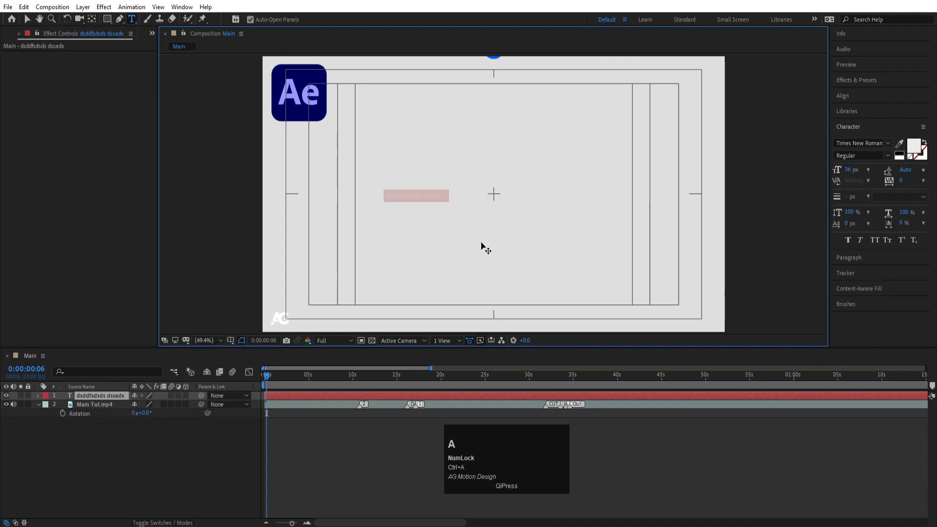
pyautogui.click(78, 397)
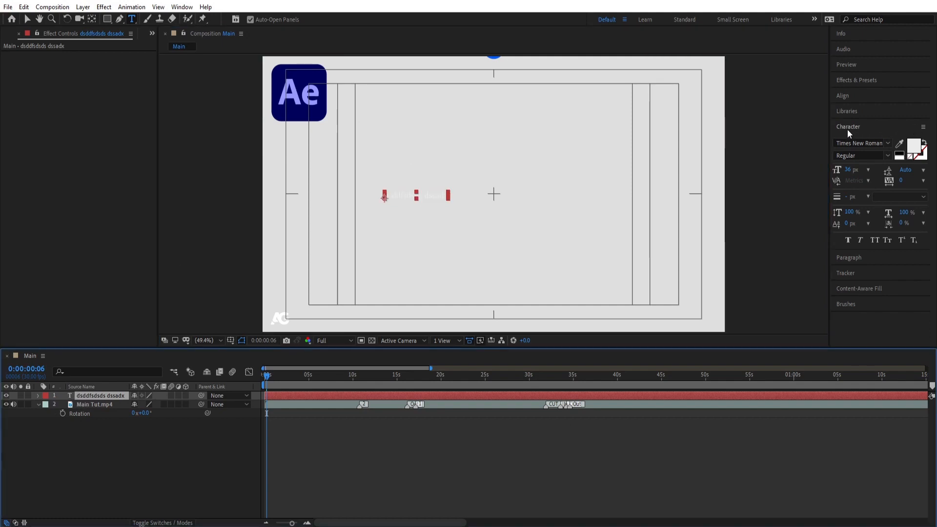
pyautogui.moveTo(848, 169); pyautogui.dragTo(890, 170)
pyautogui.click(901, 154)
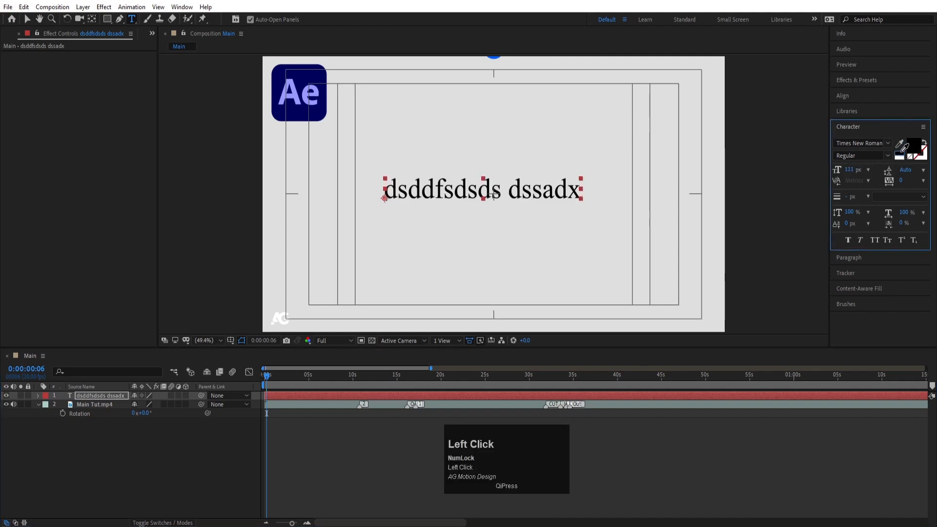
# - Apply the Rosewood Std font to the text layer
pyautogui.click(874, 144)
pyautogui.scroll(5, 865, 217)
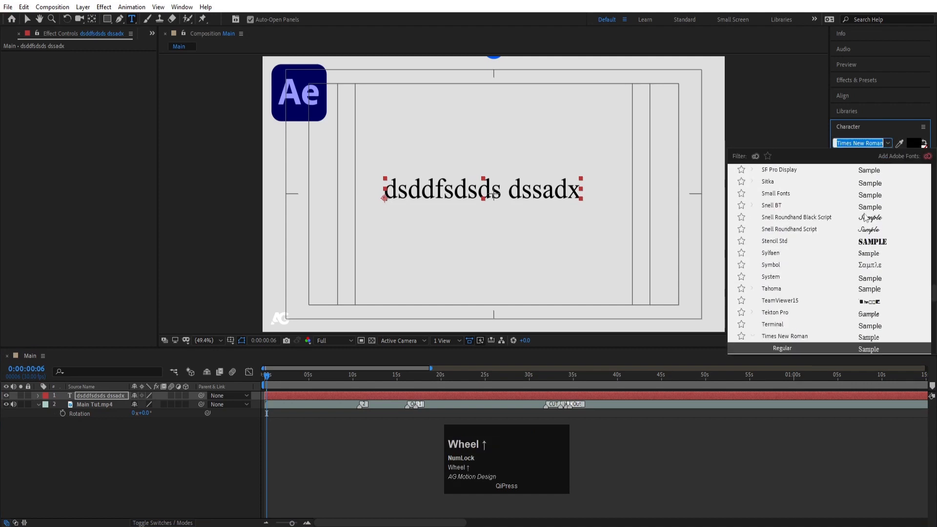
pyautogui.click(871, 195)
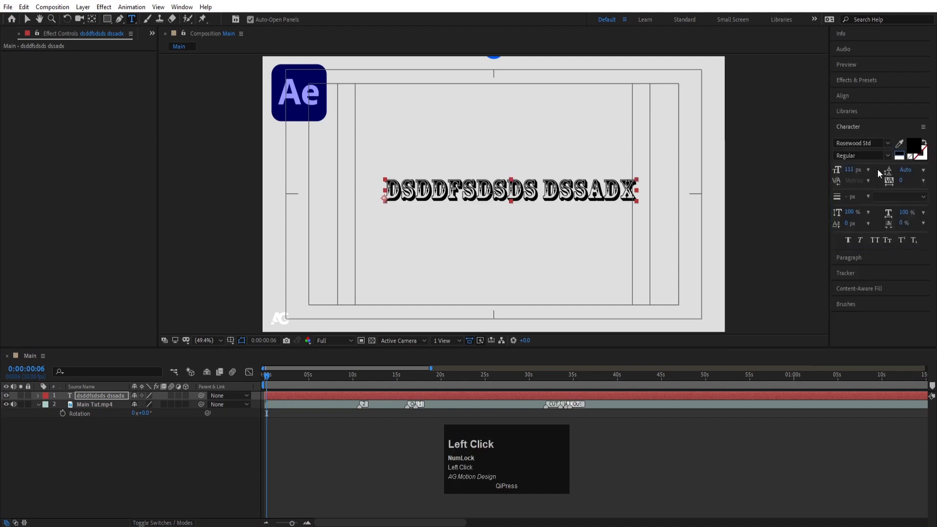
# - Change the text layer's font to Segoe UI with the Bold style
pyautogui.click(886, 143)
pyautogui.click(874, 233)
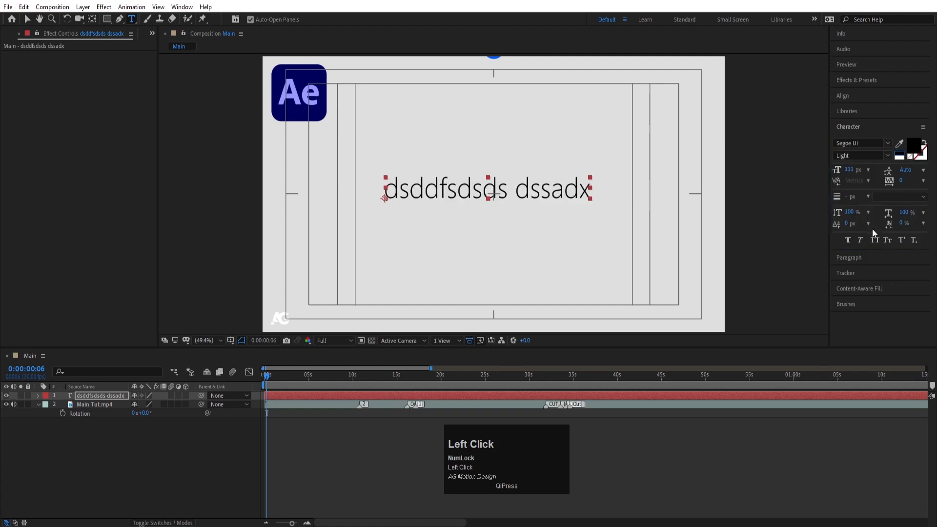
pyautogui.click(886, 154)
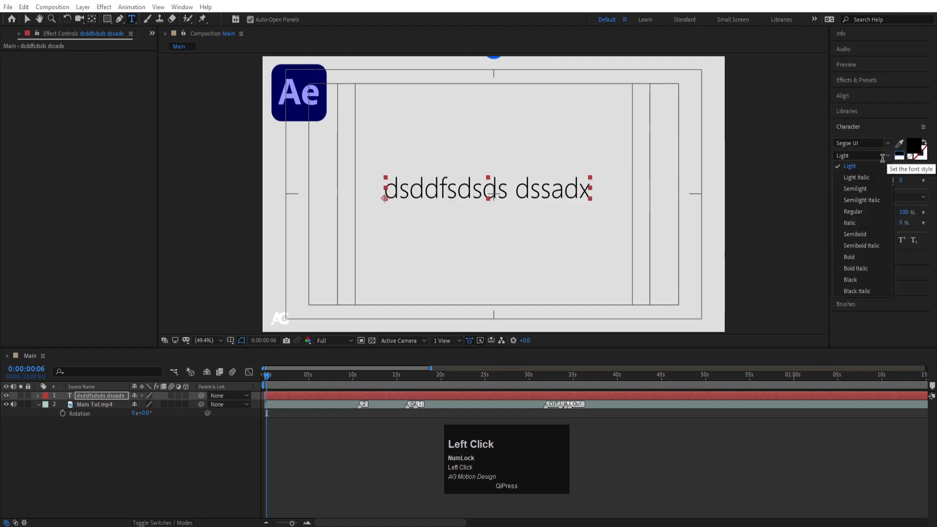
pyautogui.click(855, 258)
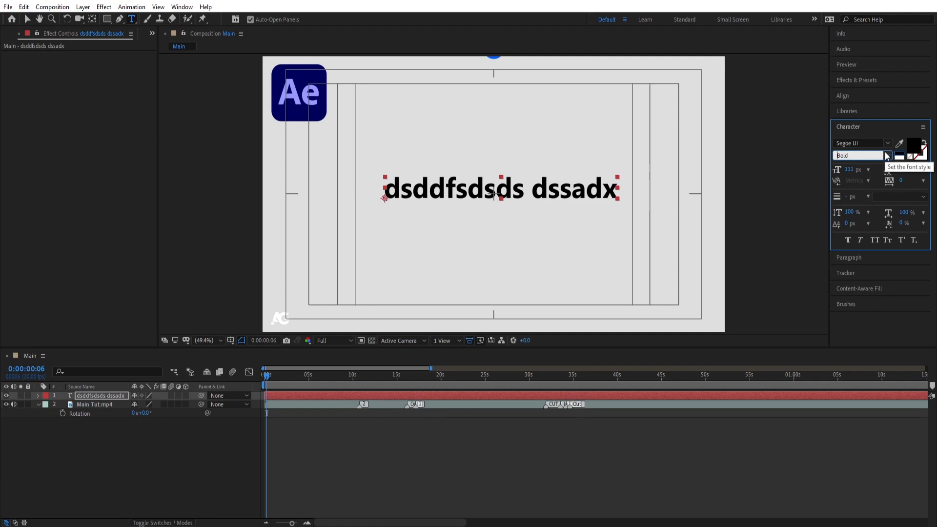
# - Try altering the text's vertical and horizontal scale and its tracking, restoring the scales to 100% and the tracking to 0
pyautogui.moveTo(857, 215); pyautogui.dragTo(852, 213)
pyautogui.hotkey('ctrl', 'z')
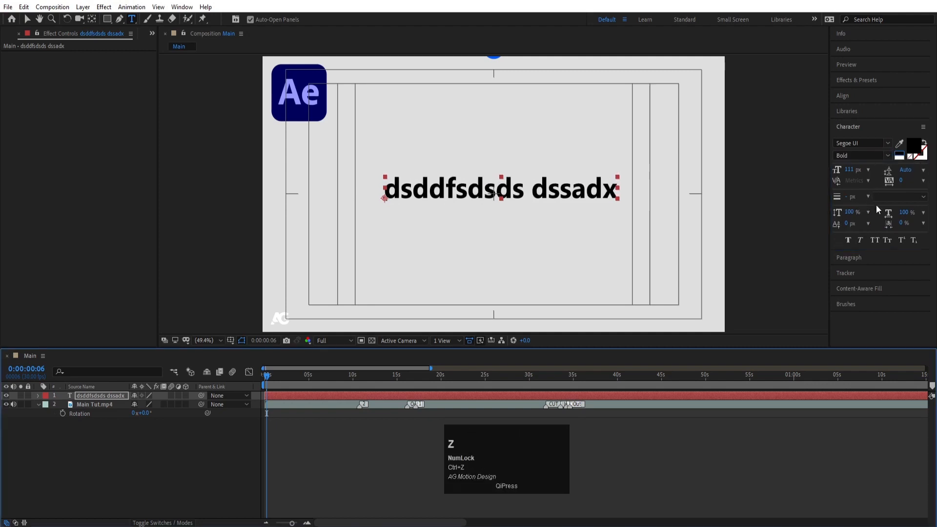
pyautogui.moveTo(906, 215); pyautogui.dragTo(889, 212)
pyautogui.moveTo(897, 178); pyautogui.dragTo(906, 180)
pyautogui.click(902, 180)
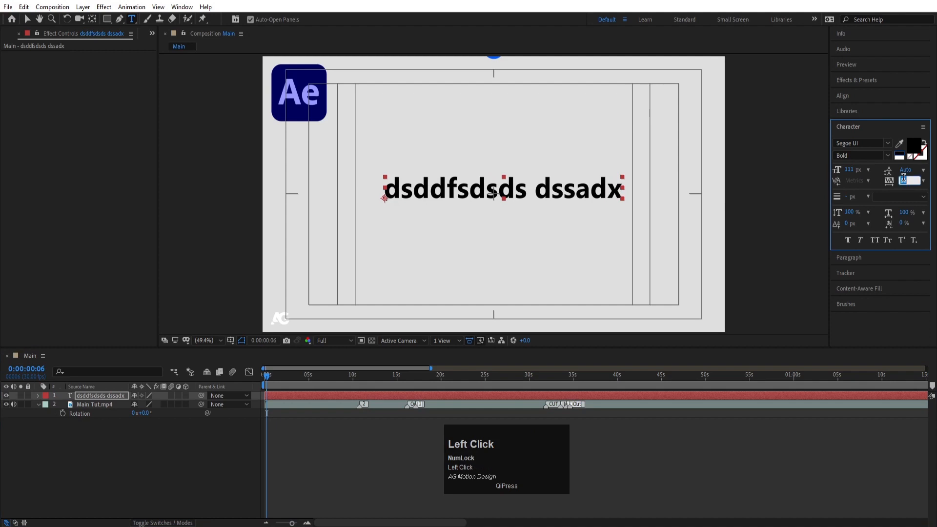
pyautogui.write('0')
pyautogui.press('Return')
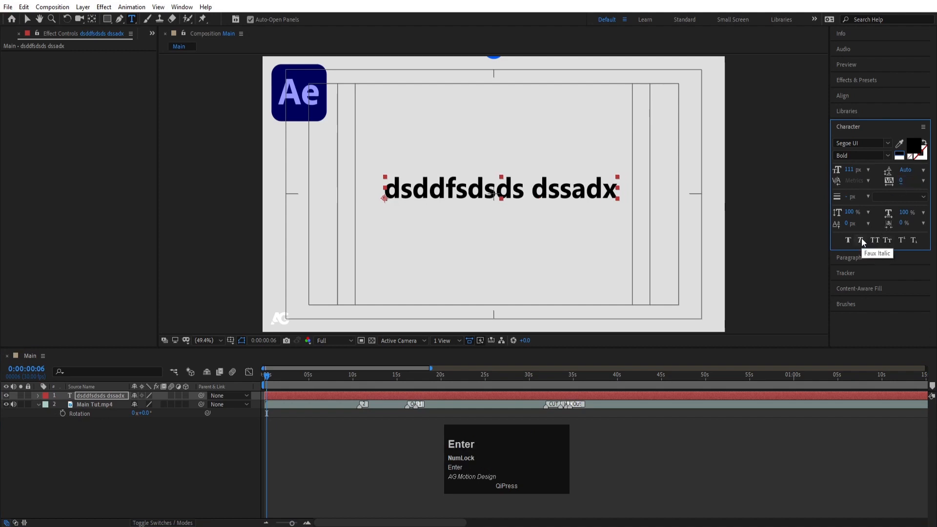
# - Try the Faux Italic, Faux Bold and capitals styles on the text, and turn them all off again
pyautogui.click(861, 239)
pyautogui.click(849, 239)
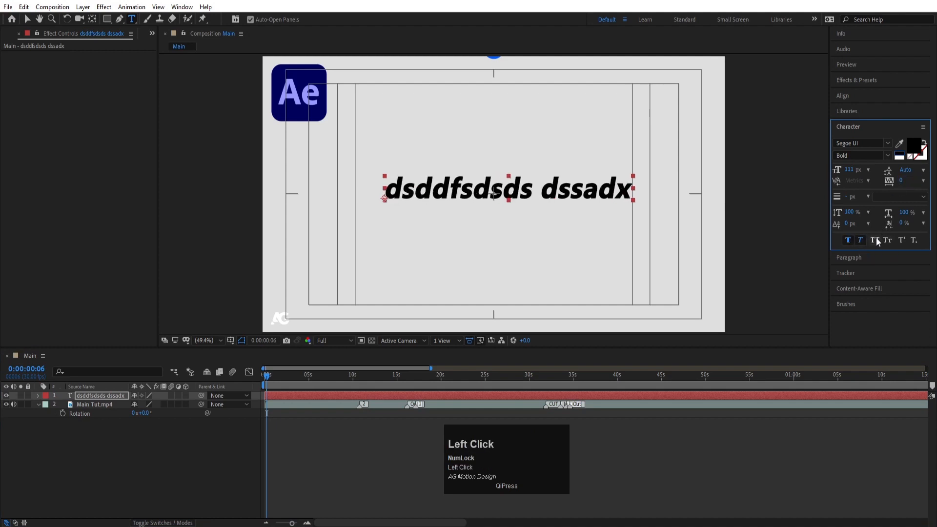
pyautogui.click(875, 240)
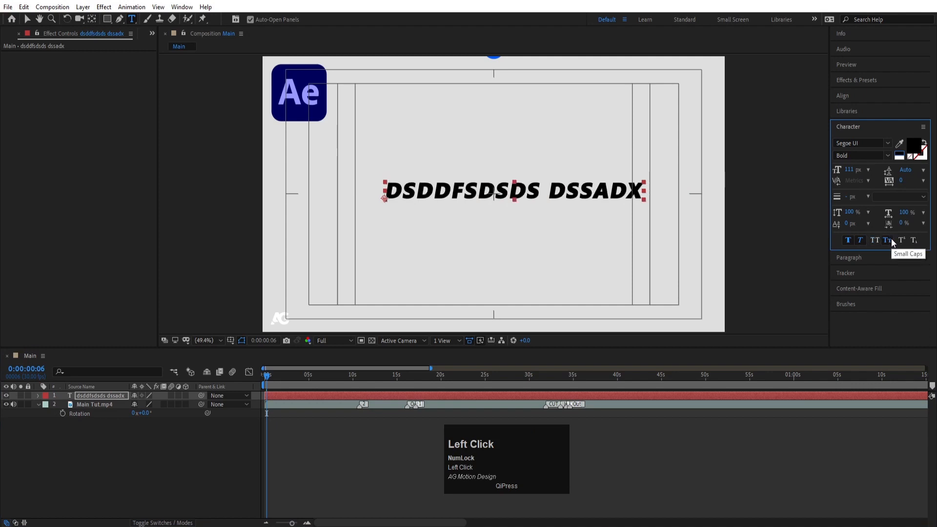
pyautogui.click(875, 239)
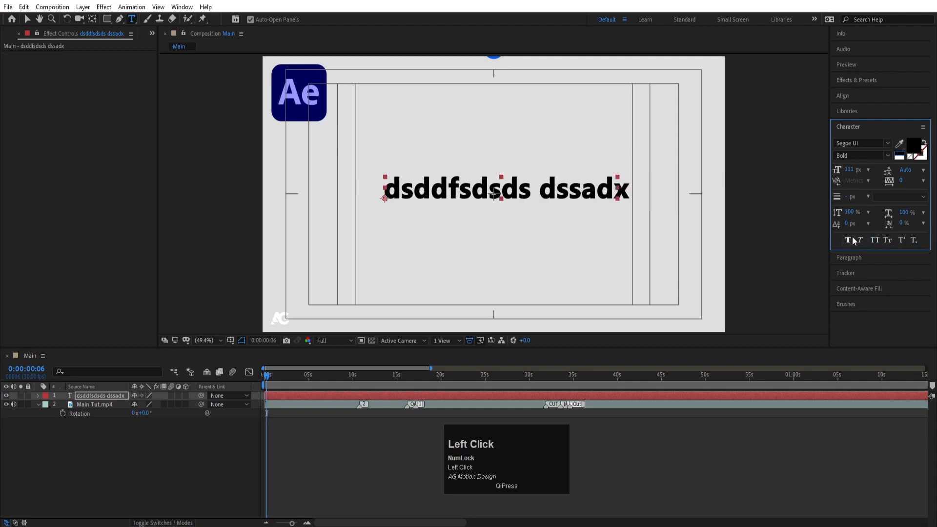
pyautogui.click(852, 236)
pyautogui.click(854, 128)
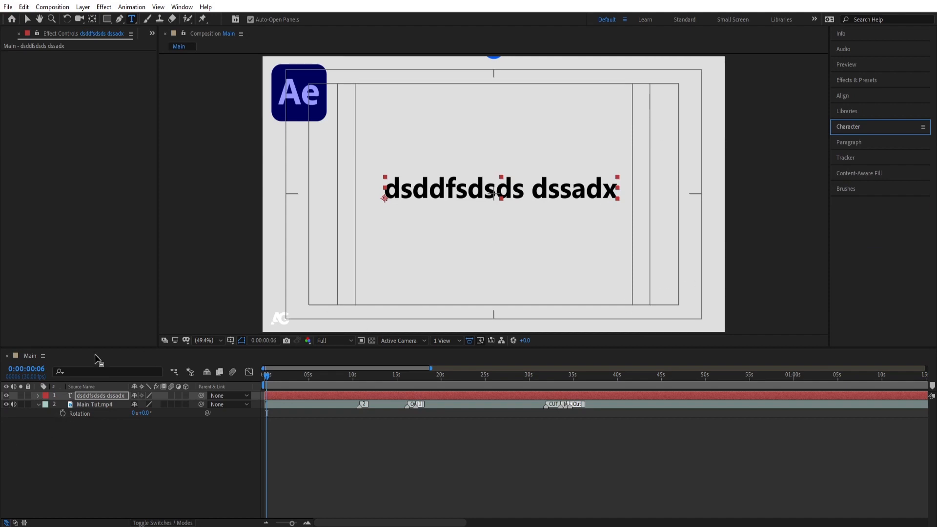
# - Try center and right paragraph alignment on the text, and restore left alignment
pyautogui.click(860, 144)
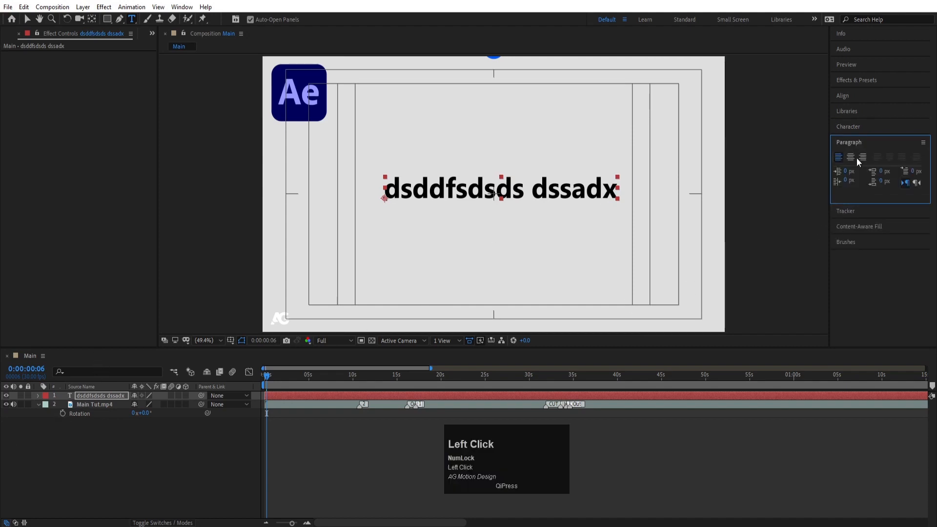
pyautogui.click(851, 157)
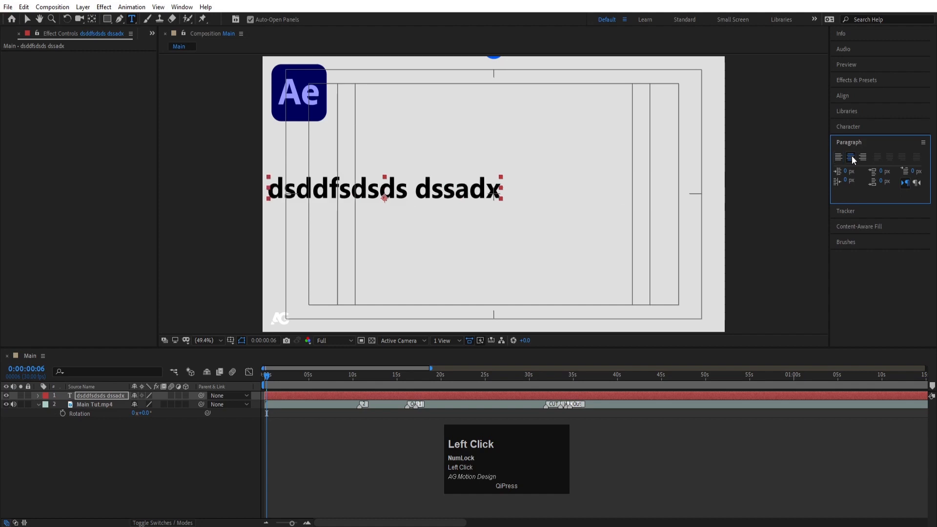
pyautogui.click(863, 157)
pyautogui.click(839, 161)
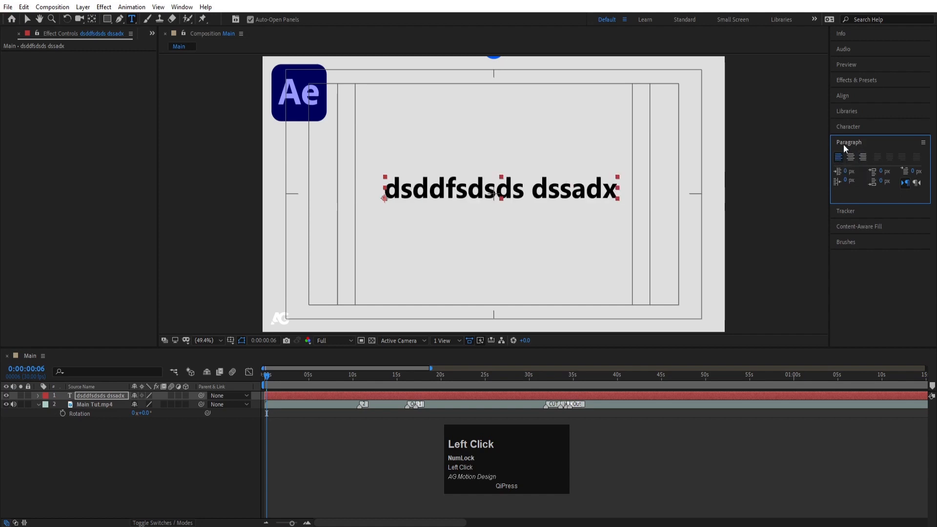
# - Remove the text layer and the Main Tut.mp4 layer from the Main composition, and return the playhead to 0:00:00:00
pyautogui.click(111, 396)
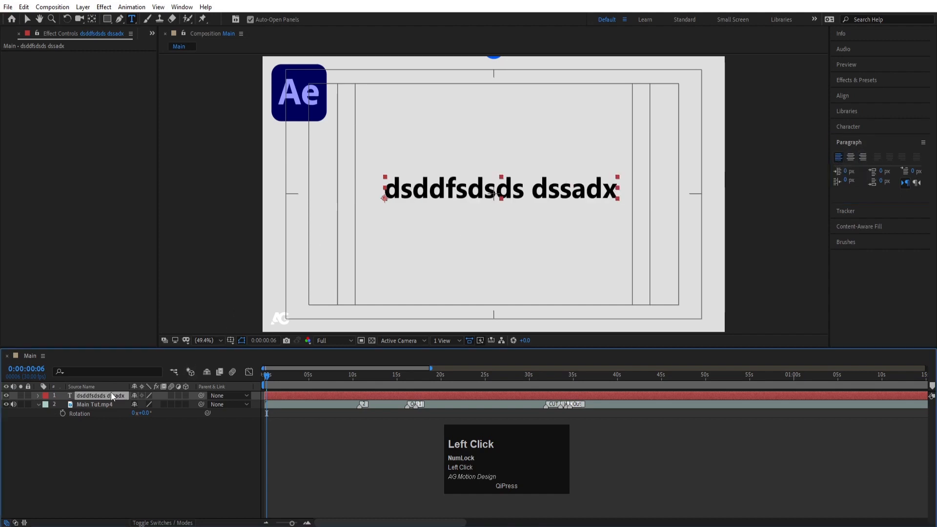
pyautogui.press('Delete')
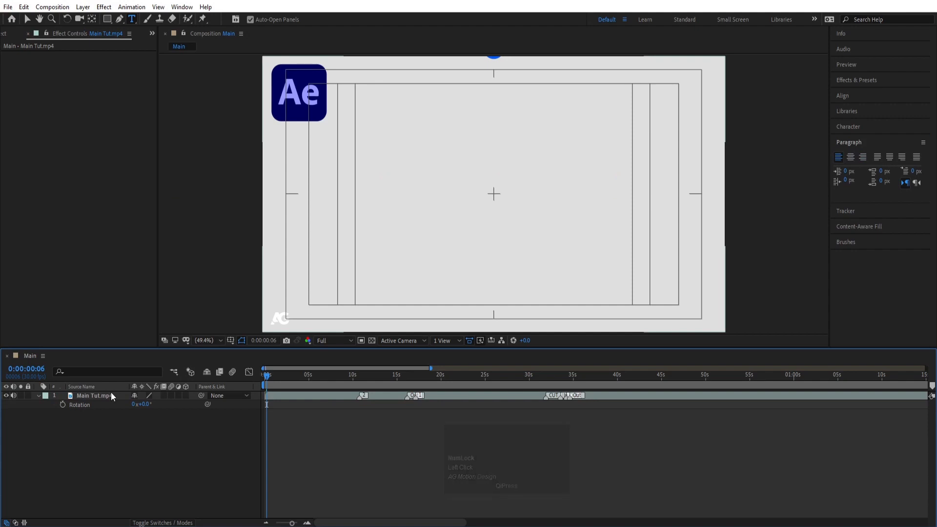
pyautogui.click(122, 444)
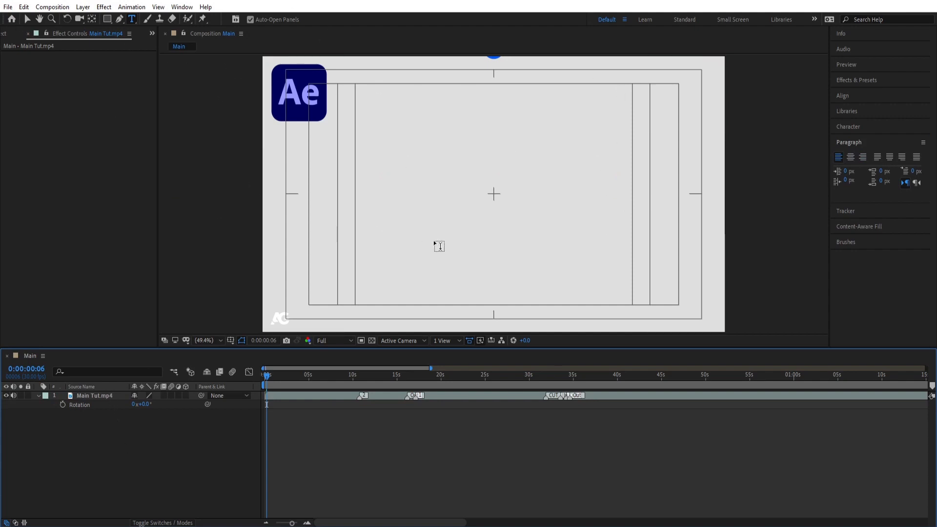
pyautogui.click(101, 429)
pyautogui.moveTo(279, 377); pyautogui.dragTo(256, 377)
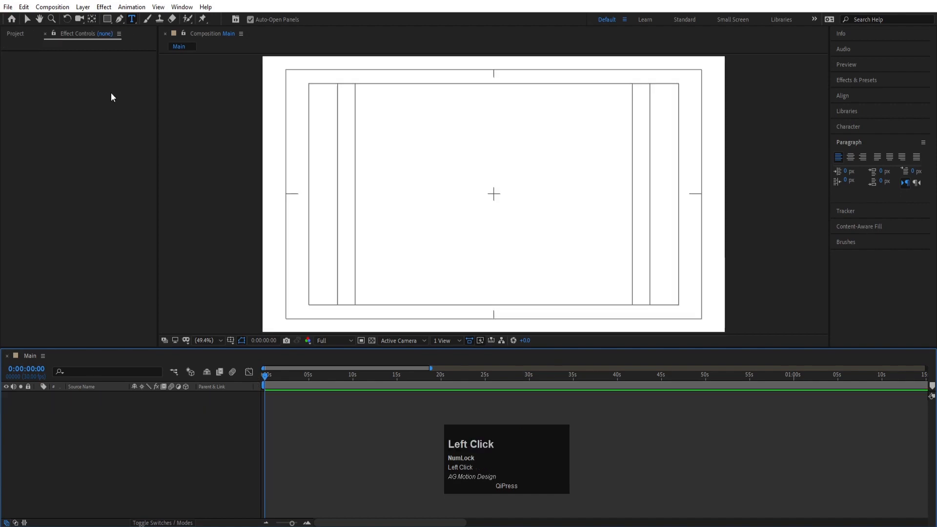
# - Draw a nearly circular ellipse with a red fill and 15 px stroke, just above the composition's center
pyautogui.click(107, 21)
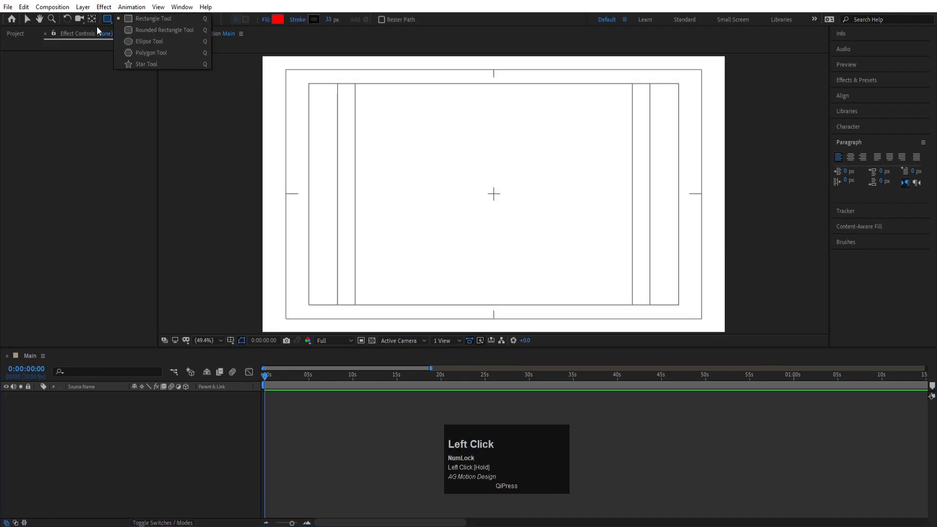
pyautogui.click(148, 41)
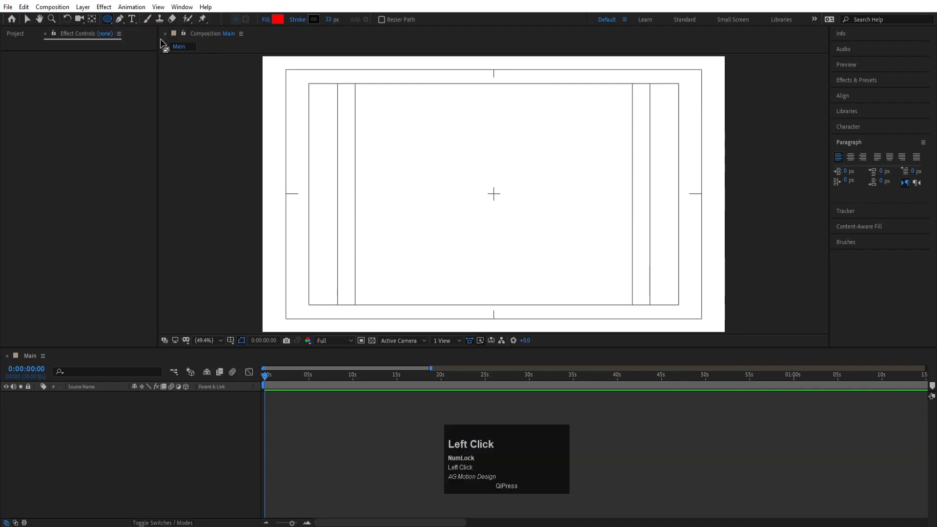
pyautogui.click(277, 20)
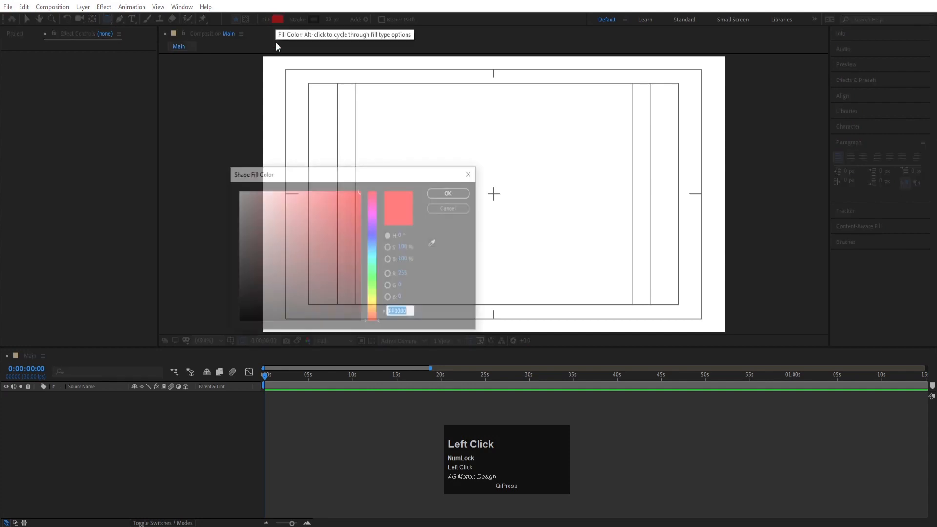
pyautogui.click(441, 194)
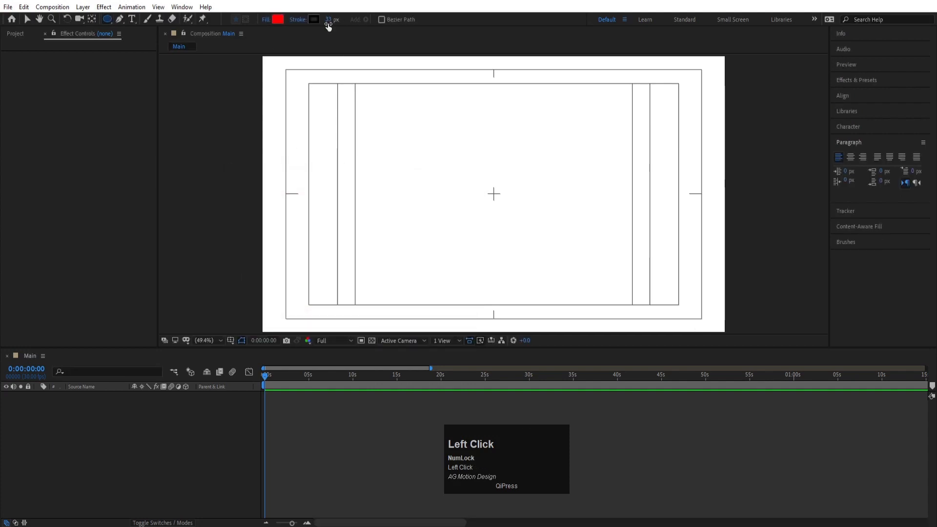
pyautogui.click(328, 19)
pyautogui.write('15')
pyautogui.press('Return')
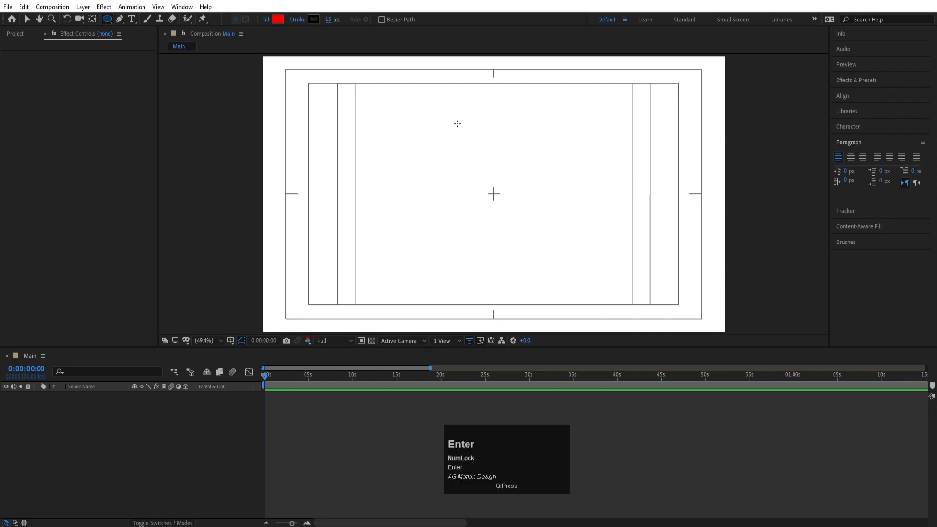
pyautogui.moveTo(457, 122); pyautogui.dragTo(526, 194)
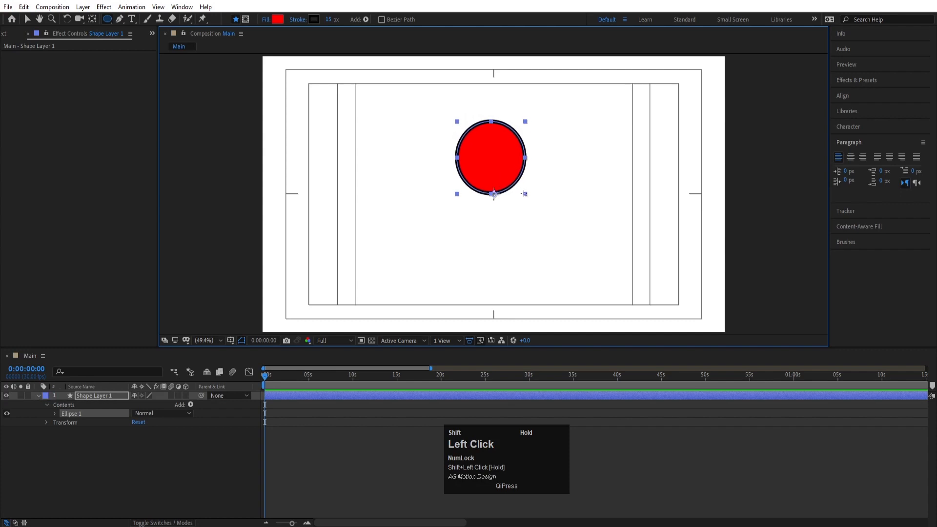
# - Center the anchor point of Shape Layer 1 on its circle
pyautogui.click(94, 454)
pyautogui.click(96, 397)
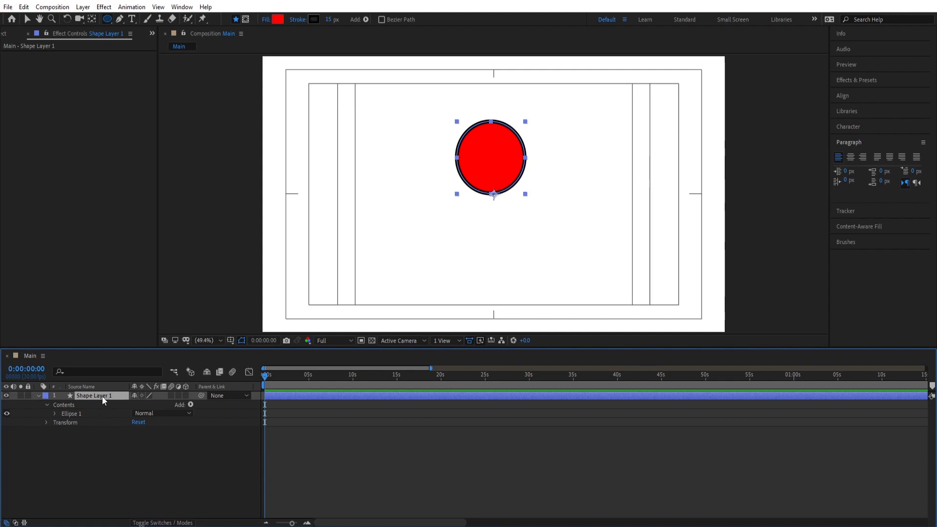
pyautogui.hotkey('ctrl', 'alt', 'Home')
# - Move the circle to the upper-left area of the frame, and center it horizontally and vertically in the composition with Align
pyautogui.press('v')
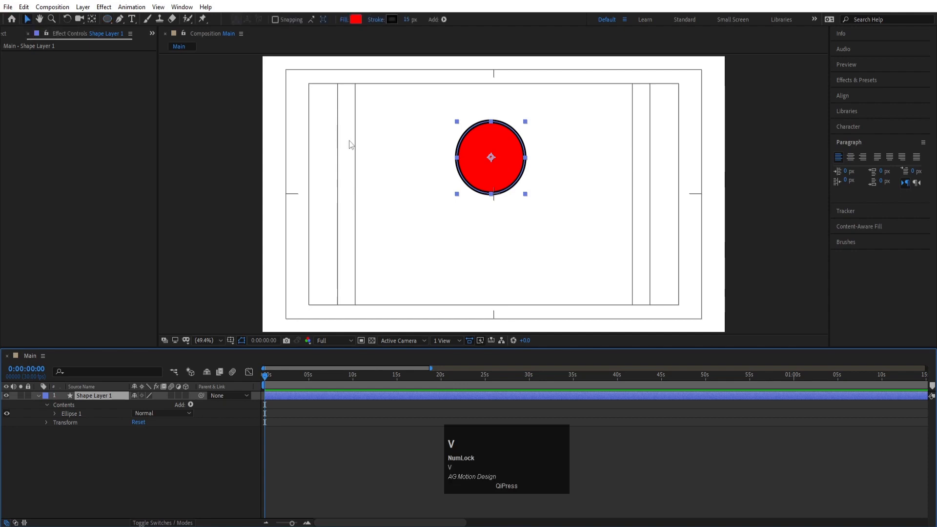
pyautogui.moveTo(483, 175); pyautogui.dragTo(342, 139)
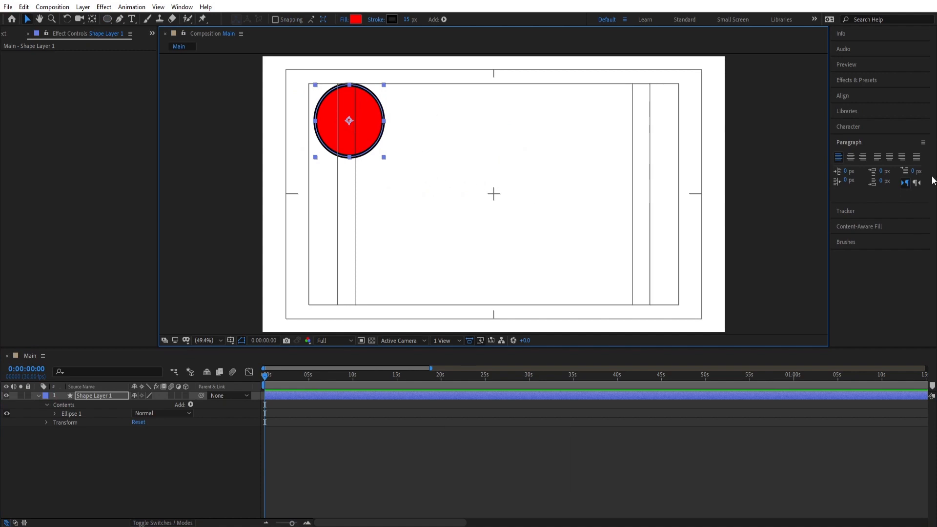
pyautogui.click(844, 95)
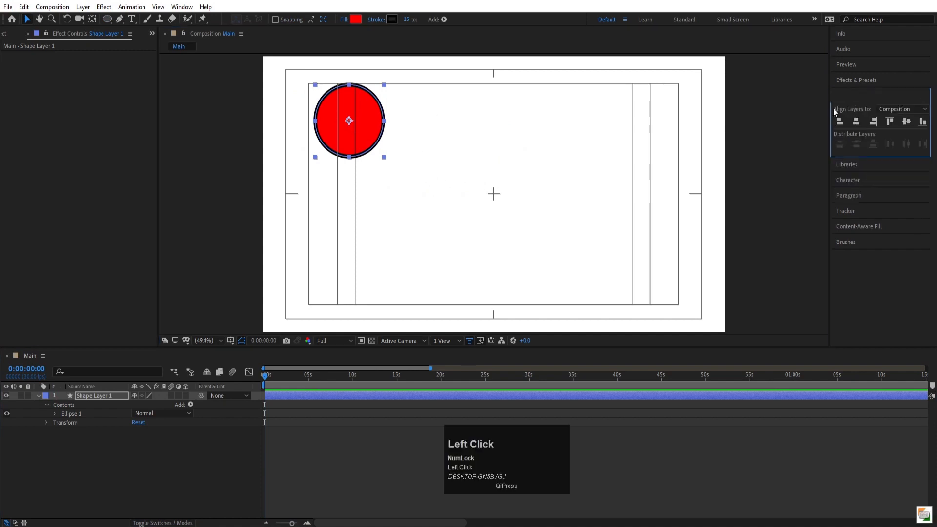
pyautogui.click(857, 123)
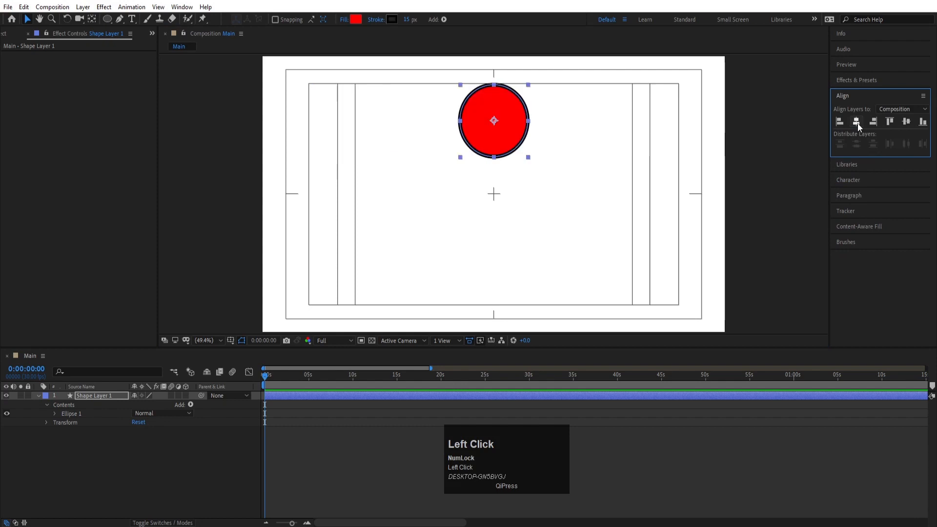
pyautogui.click(908, 124)
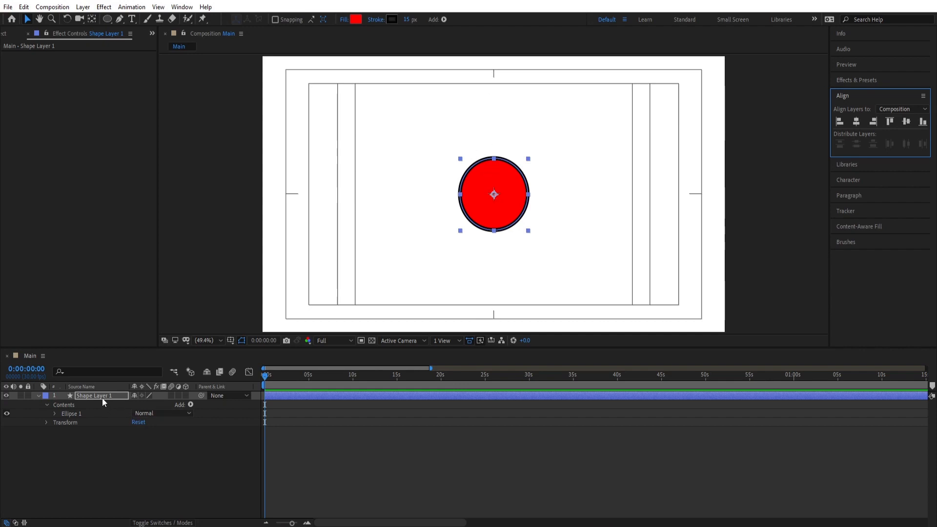
# - Set the circle's Position to 960, -170 above the frame and start keyframing it at 0:00:00:00
pyautogui.press('p')
pyautogui.click(133, 418)
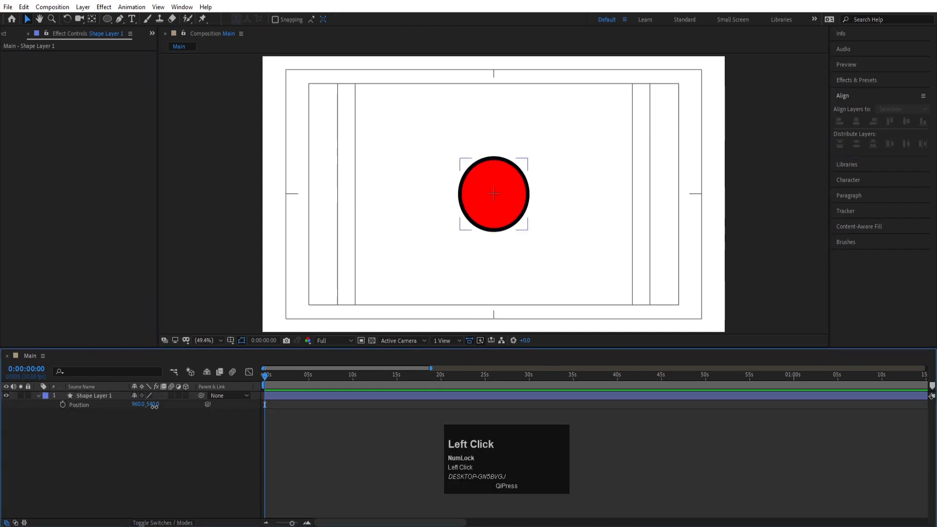
pyautogui.moveTo(154, 407); pyautogui.dragTo(83, 393)
pyautogui.click(70, 420)
pyautogui.click(95, 396)
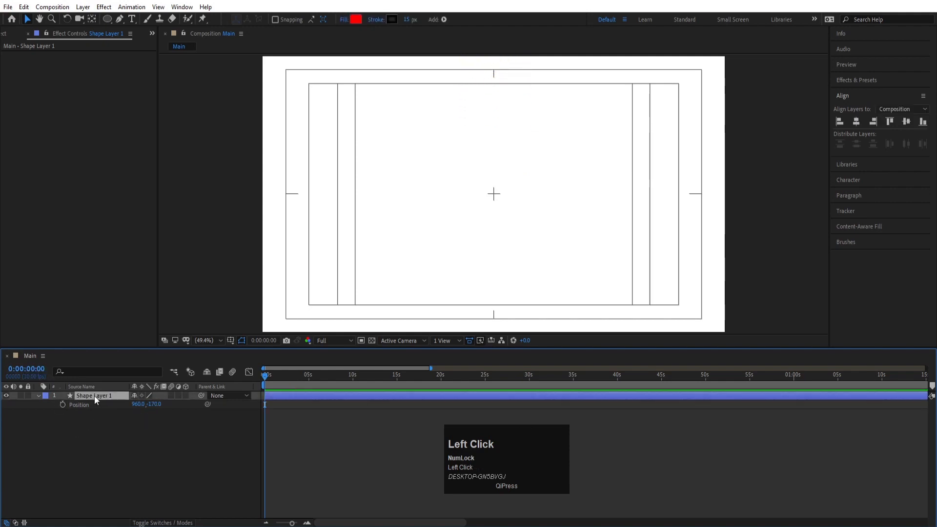
pyautogui.click(63, 404)
# - Add a Position keyframe of 960, 785 for the circle at 0:00:00:20
pyautogui.press('=')
pyautogui.press('=')
pyautogui.press('=')
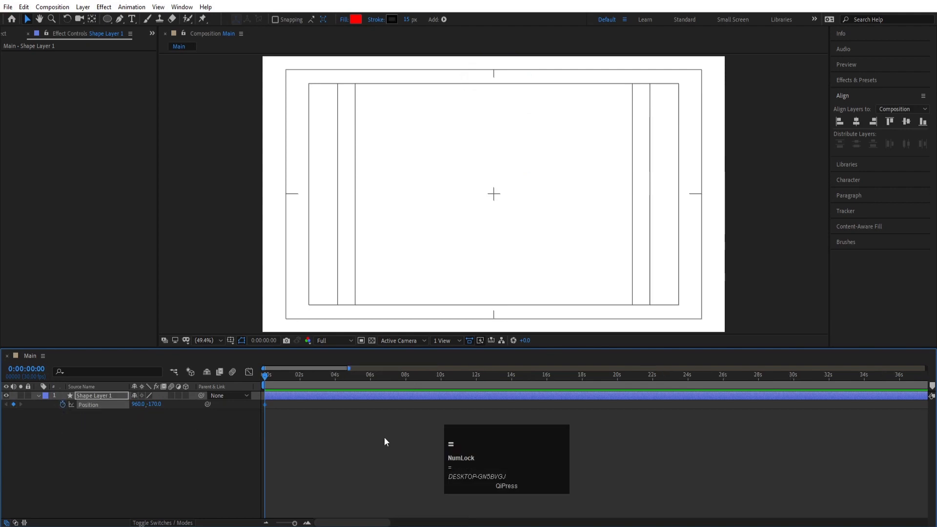
pyautogui.press('=')
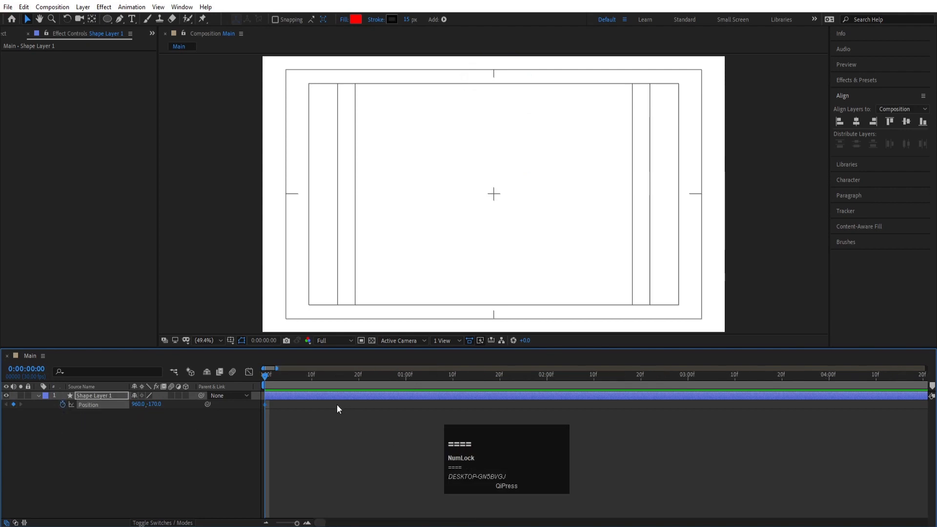
pyautogui.click(357, 379)
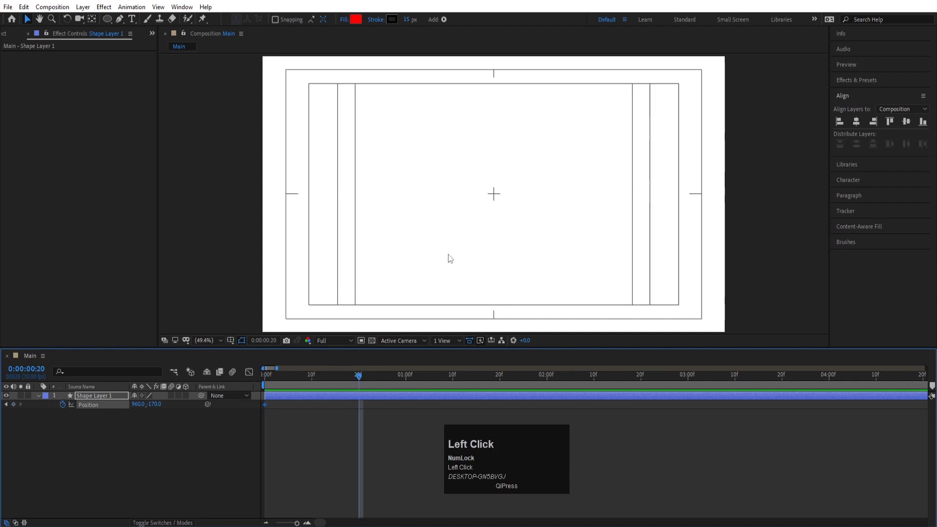
pyautogui.scroll(-2, 450, 257)
pyautogui.moveTo(154, 406); pyautogui.dragTo(579, 449)
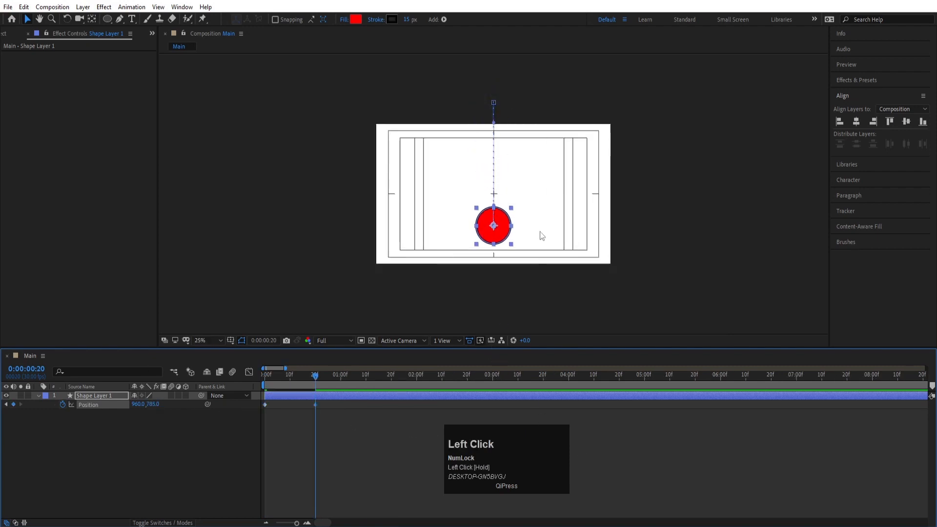
# - Preview the circle's drop from the start, and add a Position keyframe of 960, 512 at 0:00:00:26
pyautogui.scroll(1, 489, 204)
pyautogui.click(264, 376)
pyautogui.press('space')
pyautogui.press('space')
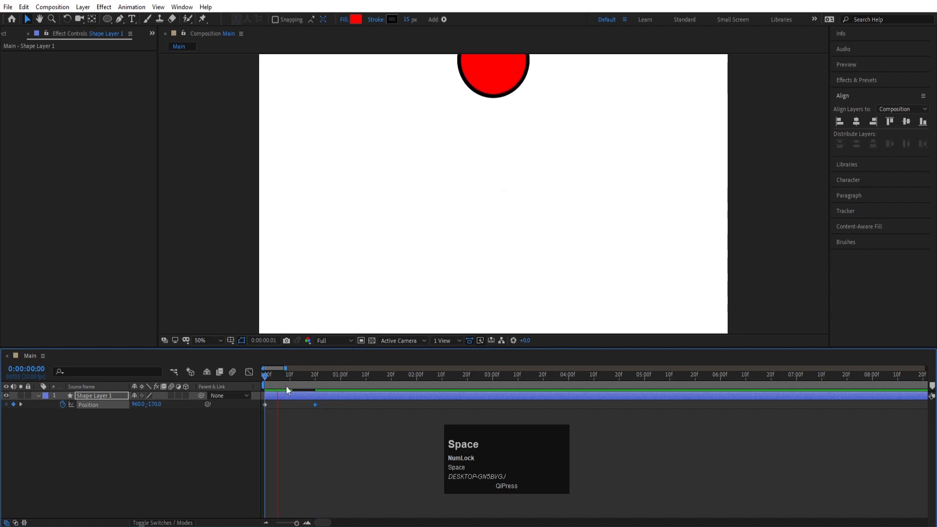
pyautogui.moveTo(308, 379); pyautogui.dragTo(330, 380)
pyautogui.moveTo(153, 404); pyautogui.dragTo(20, 389)
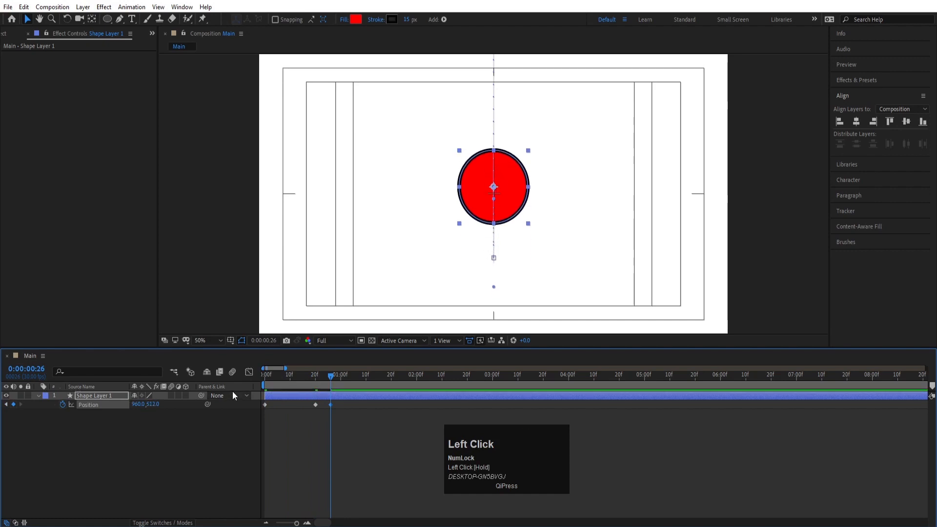
# - Copy the circle's Position keyframe at 0:00:00:20 to 0:00:01:02, and preview the bounce
pyautogui.click(347, 379)
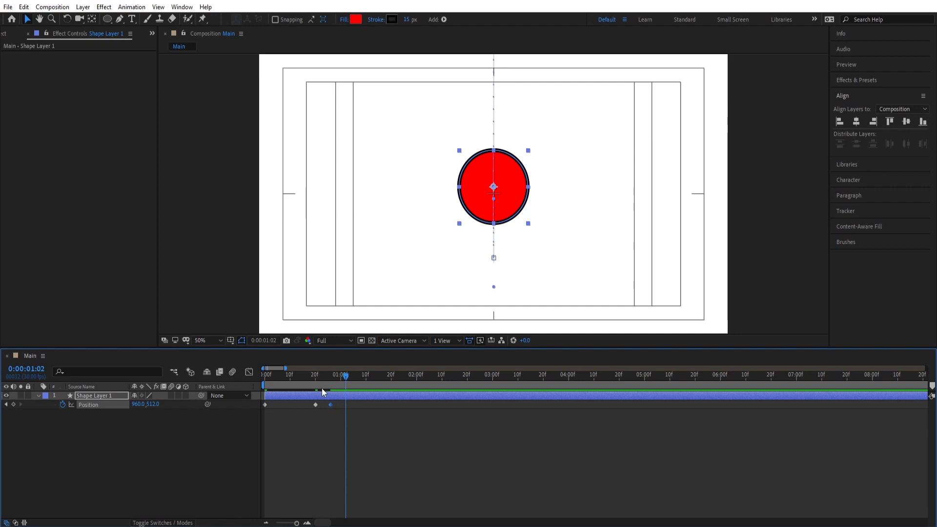
pyautogui.click(316, 405)
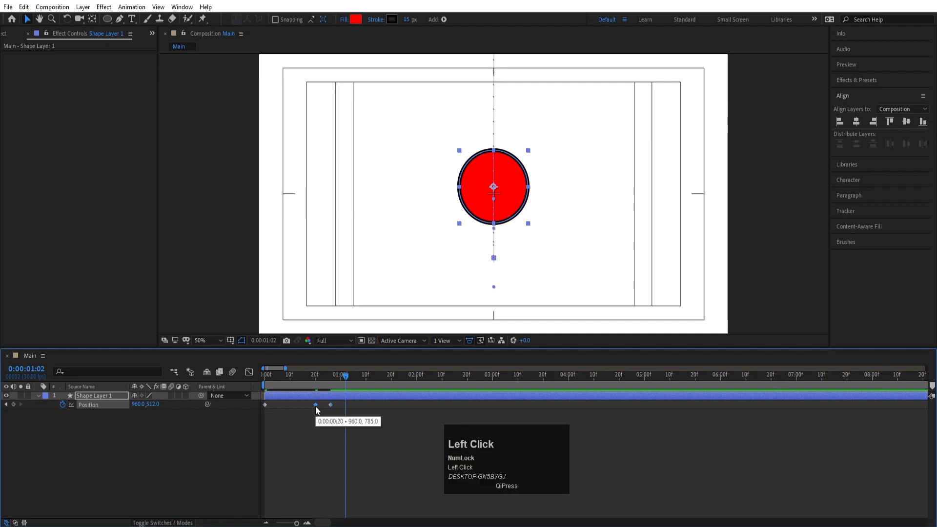
pyautogui.hotkey('ctrl', 'c')
pyautogui.hotkey('ctrl', 'v')
pyautogui.click(327, 398)
pyautogui.press('space')
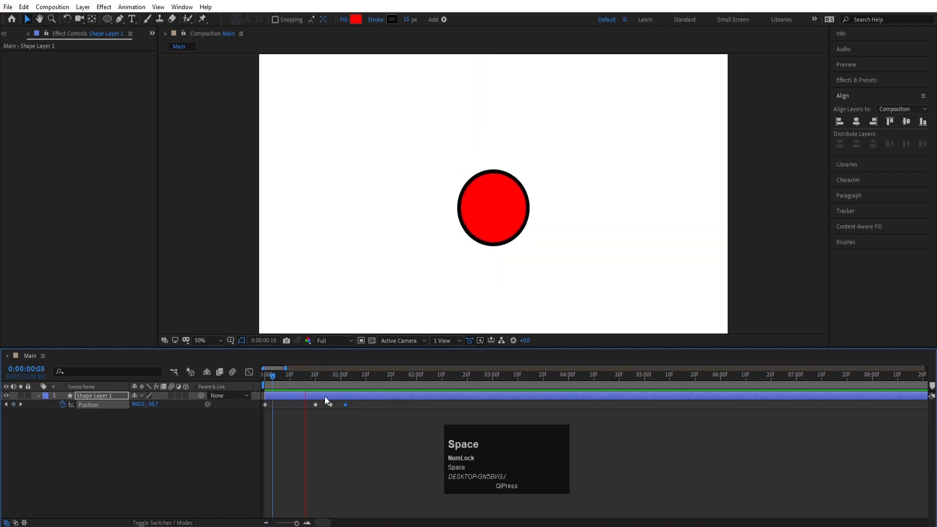
pyautogui.moveTo(356, 381); pyautogui.dragTo(314, 385)
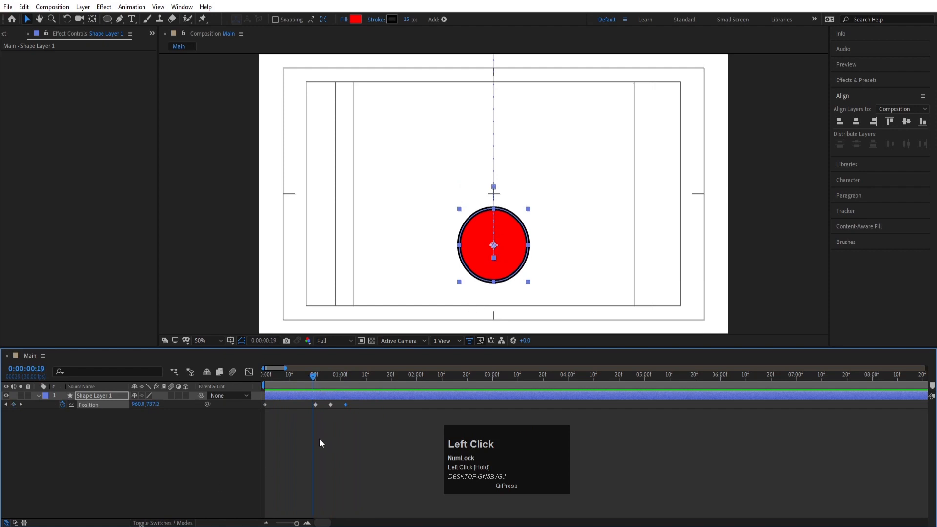
# - Set the Spatial Interpolation of all the circle's Position keyframes to Linear, and preview the bounce from the start
pyautogui.click(371, 426)
pyautogui.moveTo(371, 426); pyautogui.dragTo(259, 398)
pyautogui.rightClick(316, 403)
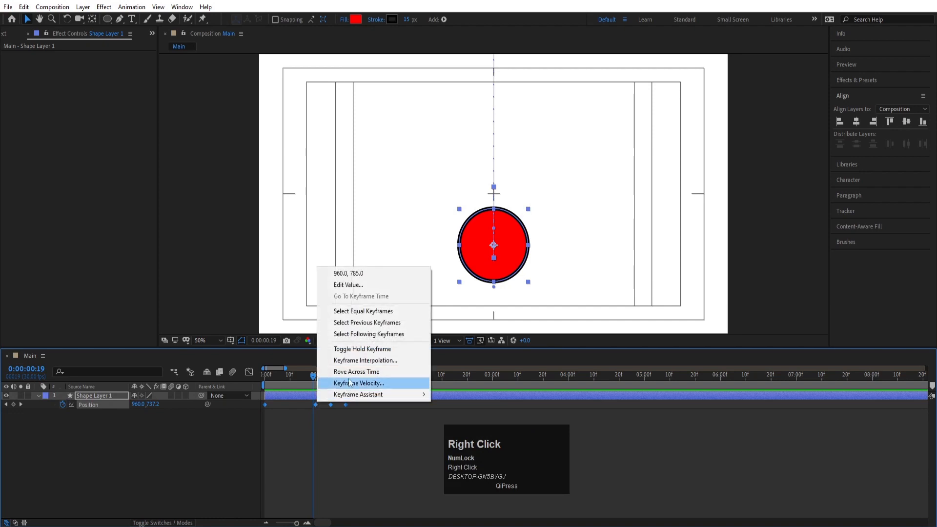
pyautogui.click(365, 361)
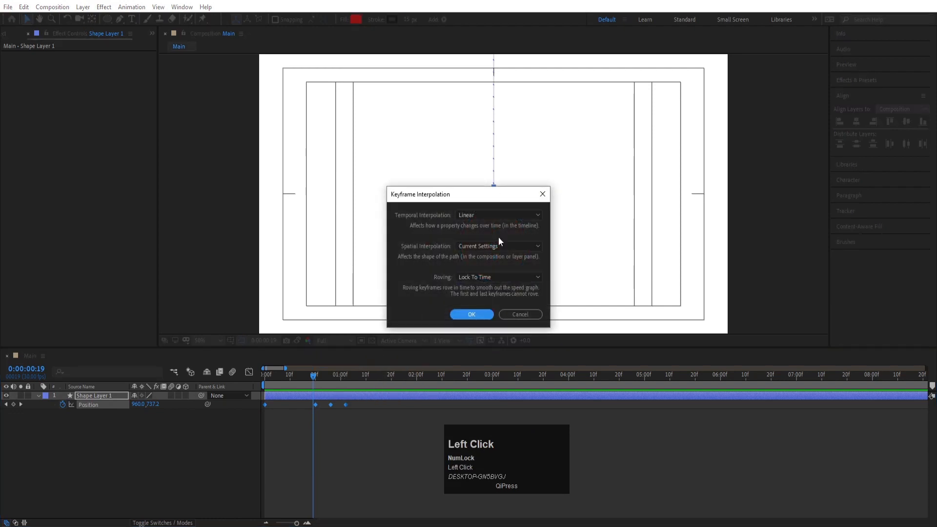
pyautogui.click(473, 250)
pyautogui.click(479, 267)
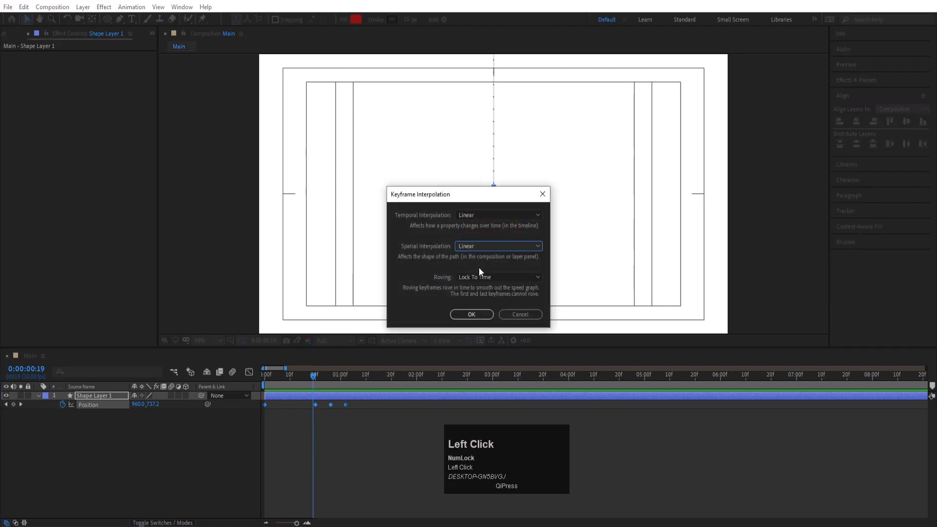
pyautogui.click(462, 317)
pyautogui.click(266, 375)
pyautogui.press('space')
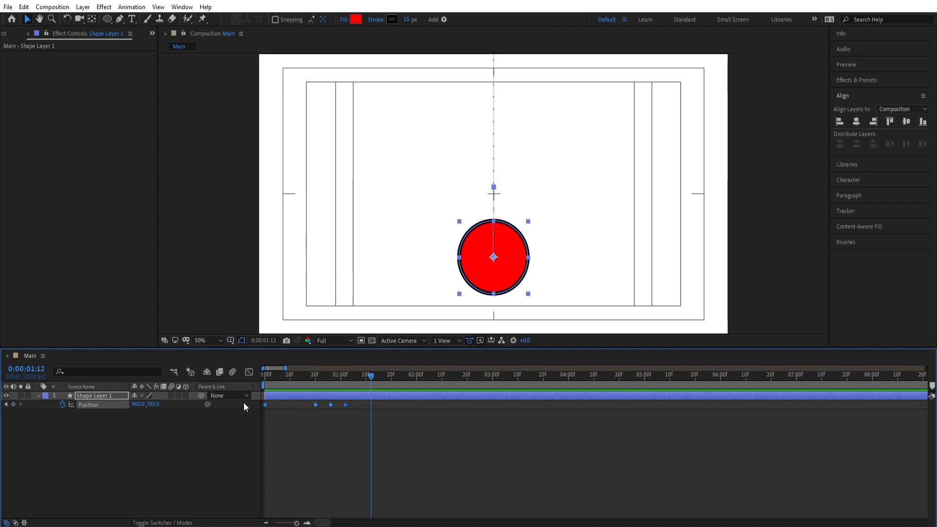
pyautogui.click(165, 452)
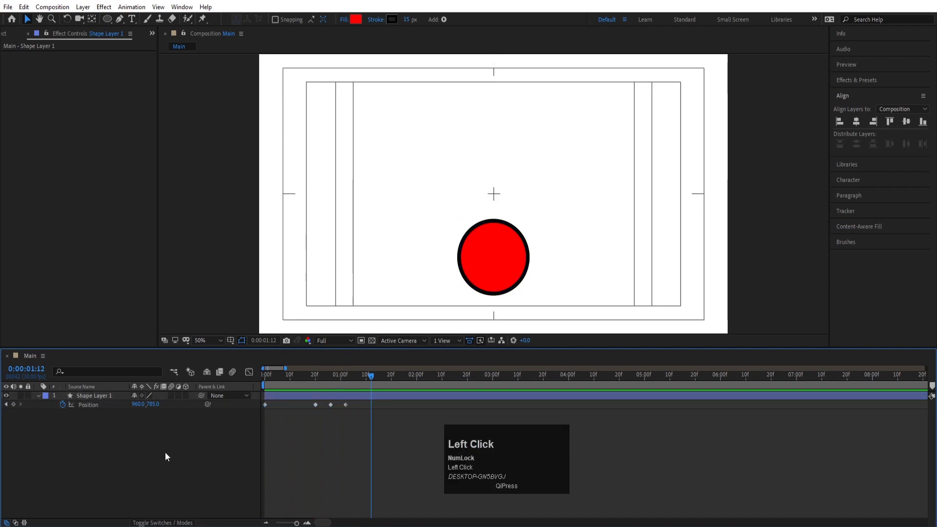
# - Deselect all layers' shape context by choosing the Rectangle Tool, and set the shape fill color to white
pyautogui.click(107, 18)
pyautogui.click(136, 18)
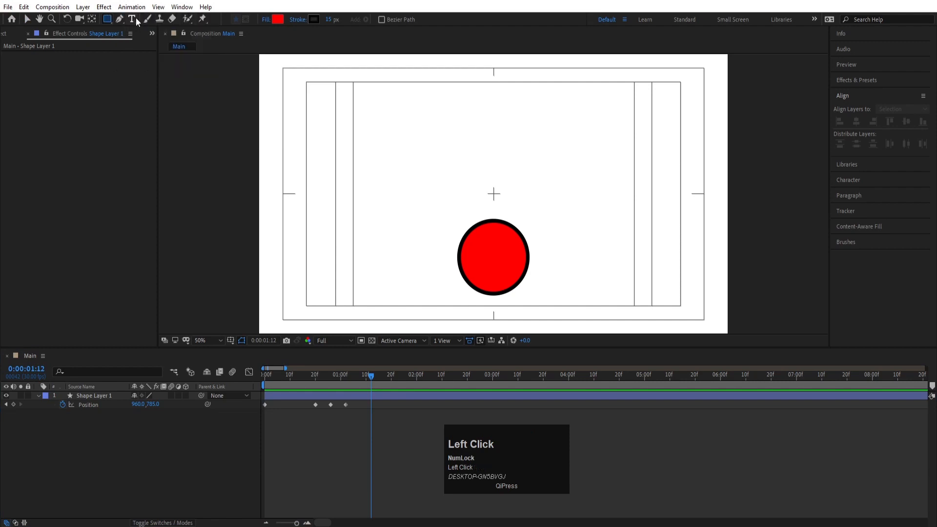
pyautogui.click(278, 20)
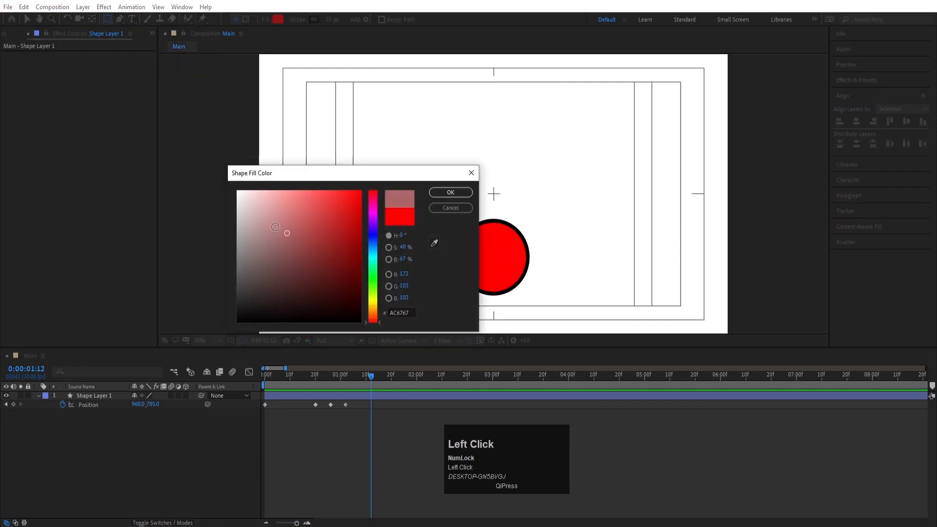
pyautogui.moveTo(276, 226); pyautogui.dragTo(209, 159)
pyautogui.click(451, 192)
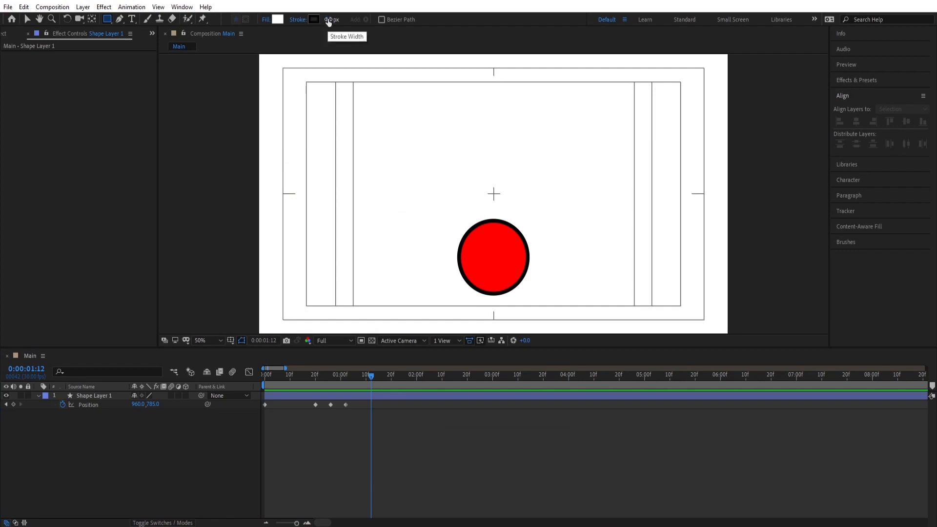
# - Draw a wide, flat rounded rectangle with a 15 px stroke beneath the circle, and center its anchor point
pyautogui.click(108, 19)
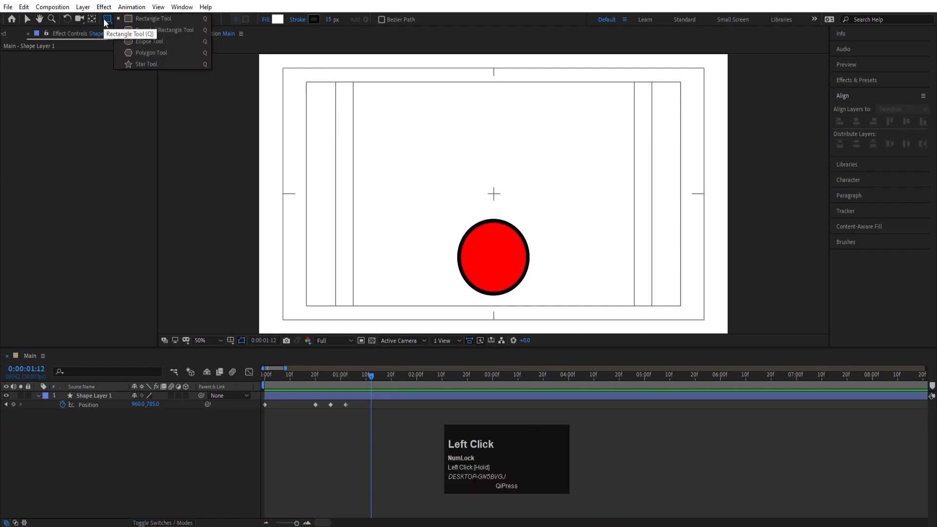
pyautogui.click(144, 33)
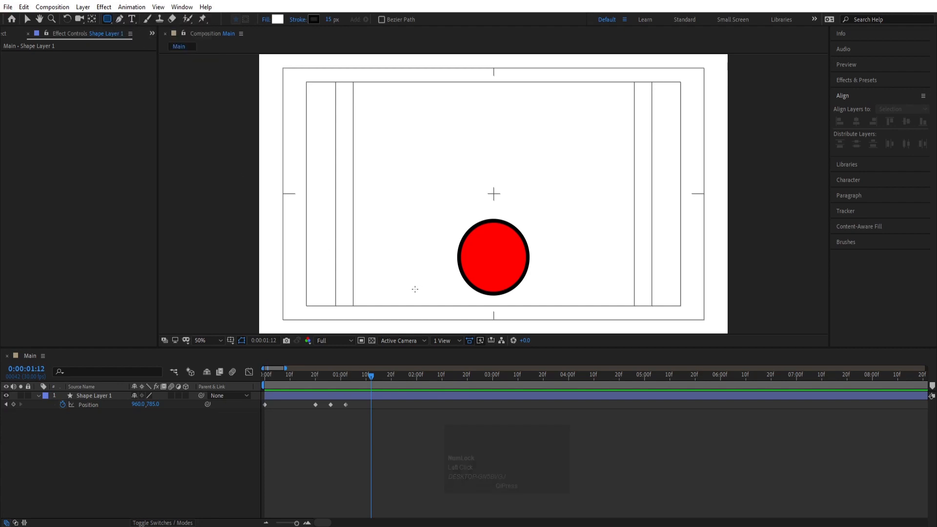
pyautogui.moveTo(411, 287); pyautogui.dragTo(580, 310)
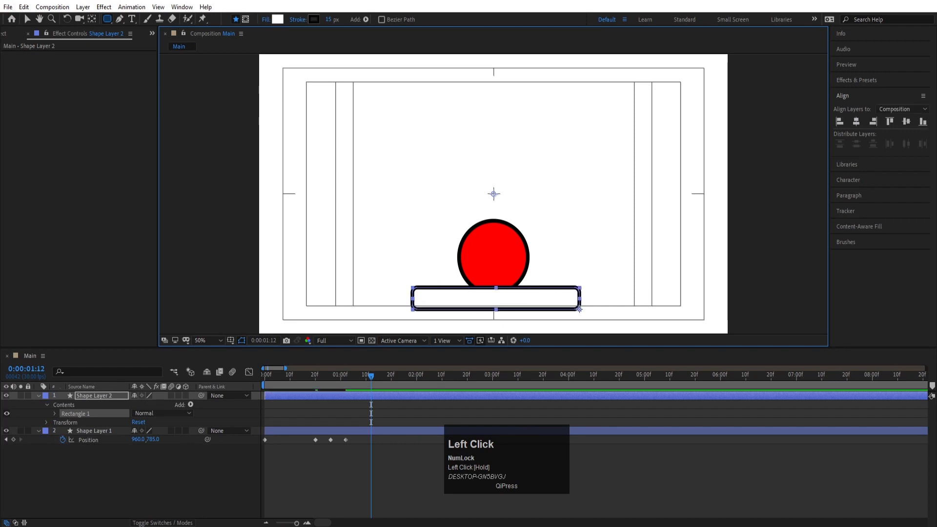
pyautogui.press('ctrl')
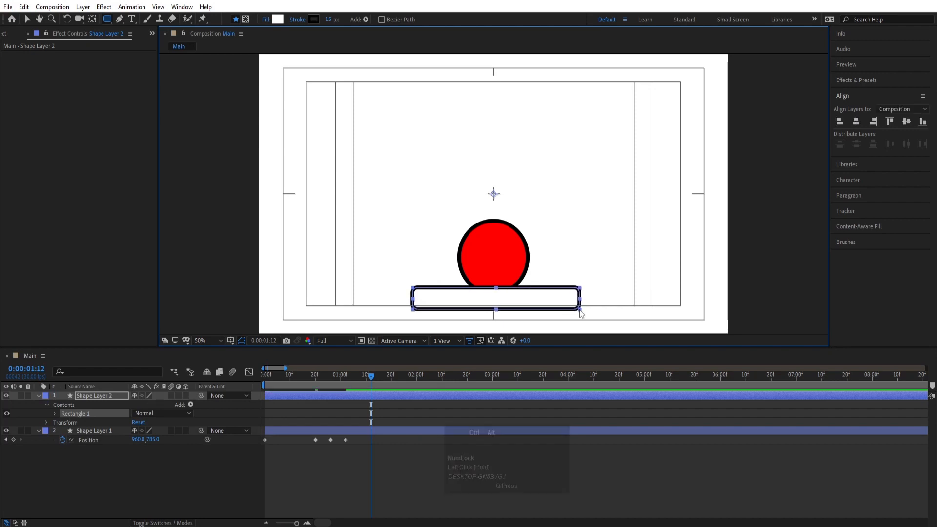
pyautogui.hotkey('ctrl', 'alt', 'Home')
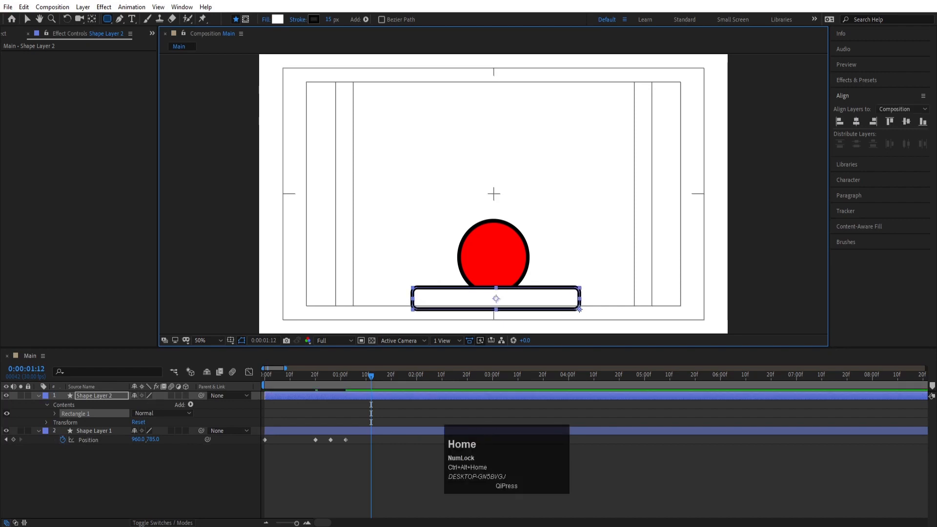
# - Raise the roundness of the rectangle path in Shape Layer 2 to about 41 so its ends are fully rounded
pyautogui.click(85, 398)
pyautogui.click(71, 413)
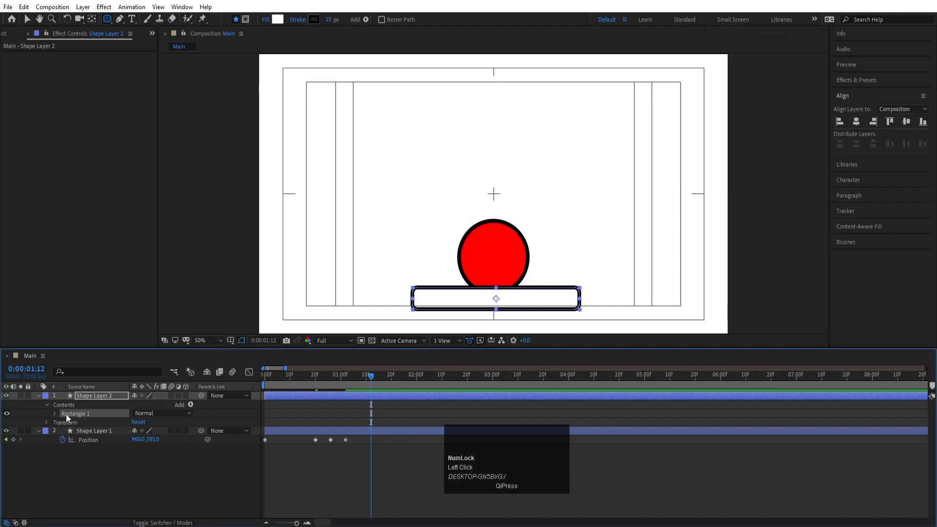
pyautogui.click(54, 413)
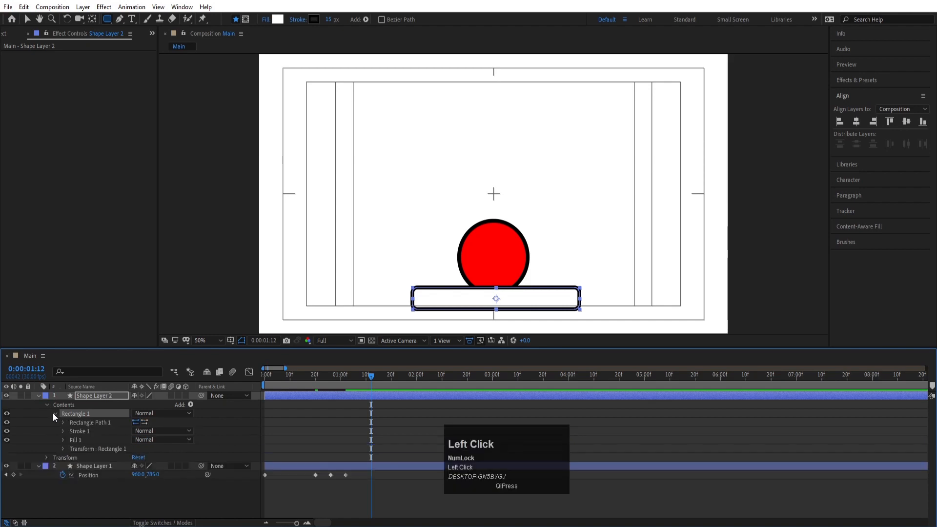
pyautogui.click(76, 420)
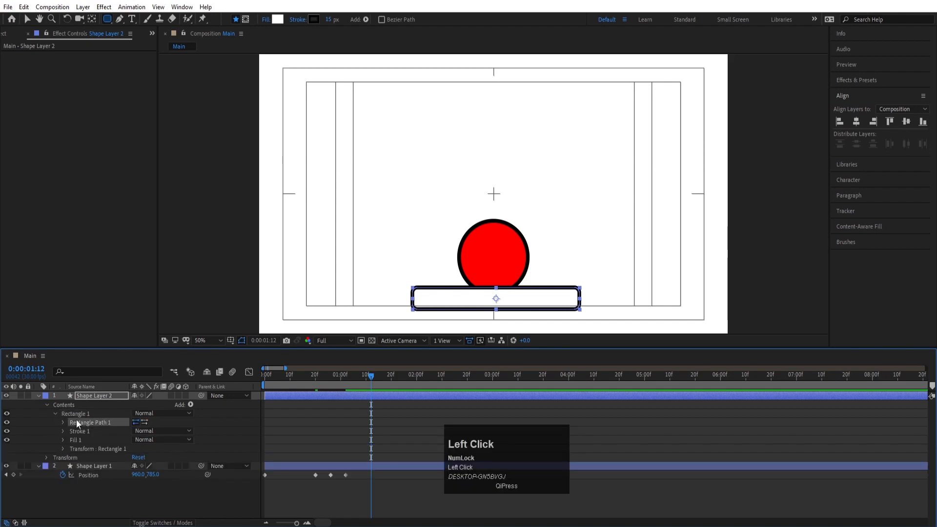
pyautogui.click(62, 421)
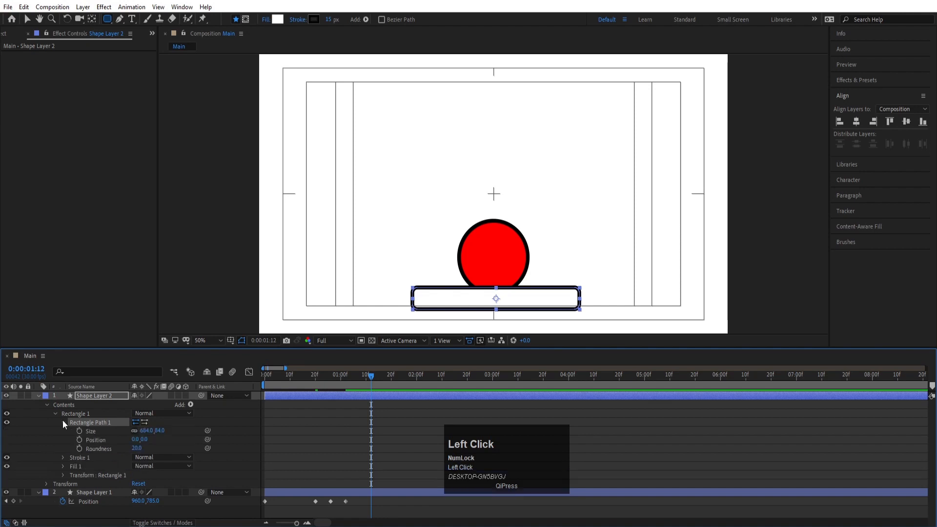
pyautogui.click(101, 448)
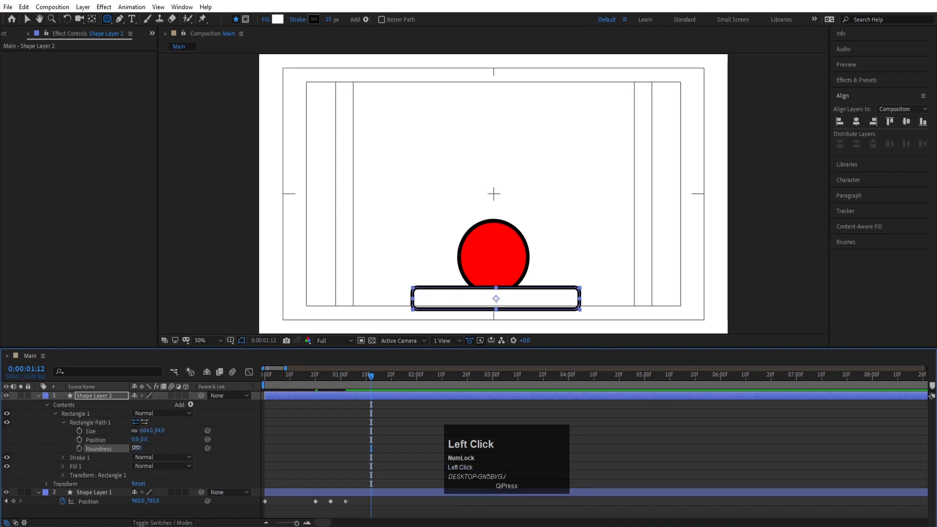
pyautogui.moveTo(137, 447); pyautogui.dragTo(145, 447)
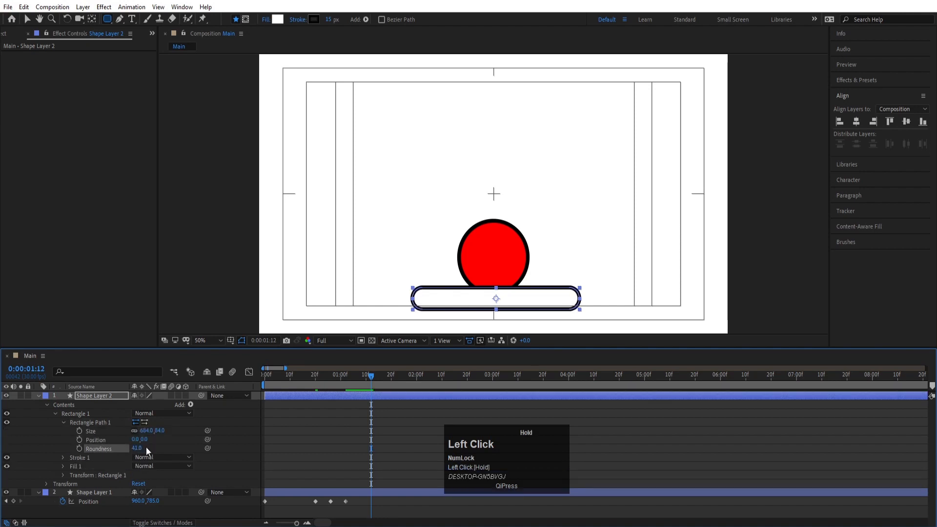
# - Center Shape Layer 2 horizontally in the composition and lower it to a Y position of 975, directly beneath the ball
pyautogui.click(38, 396)
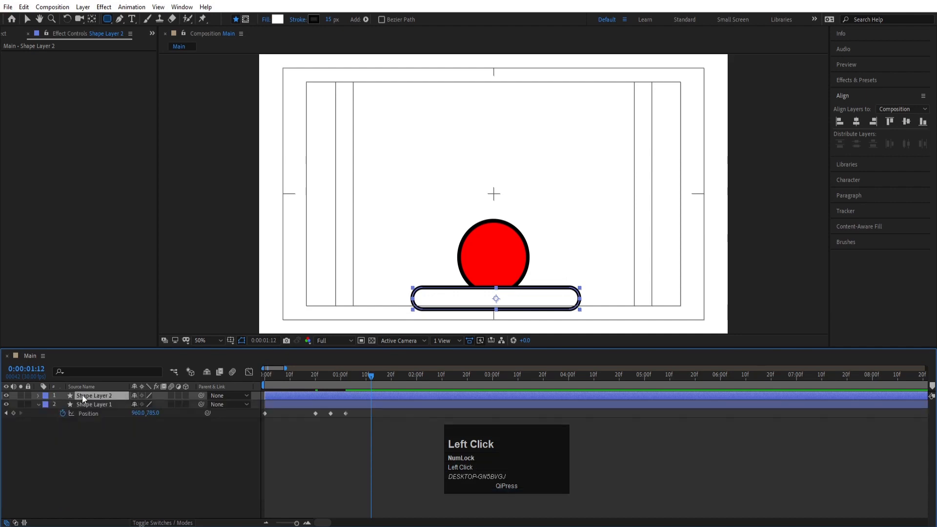
pyautogui.click(855, 123)
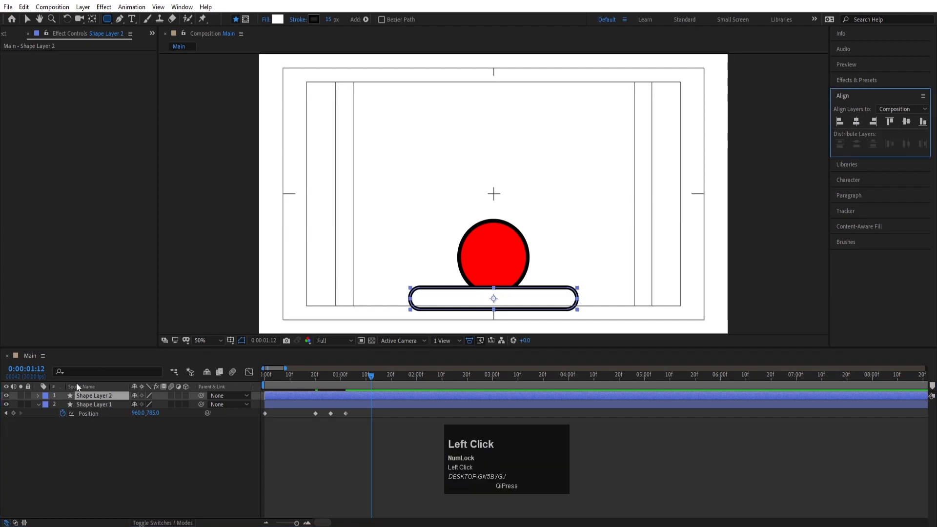
pyautogui.press('p')
pyautogui.moveTo(155, 409); pyautogui.dragTo(169, 409)
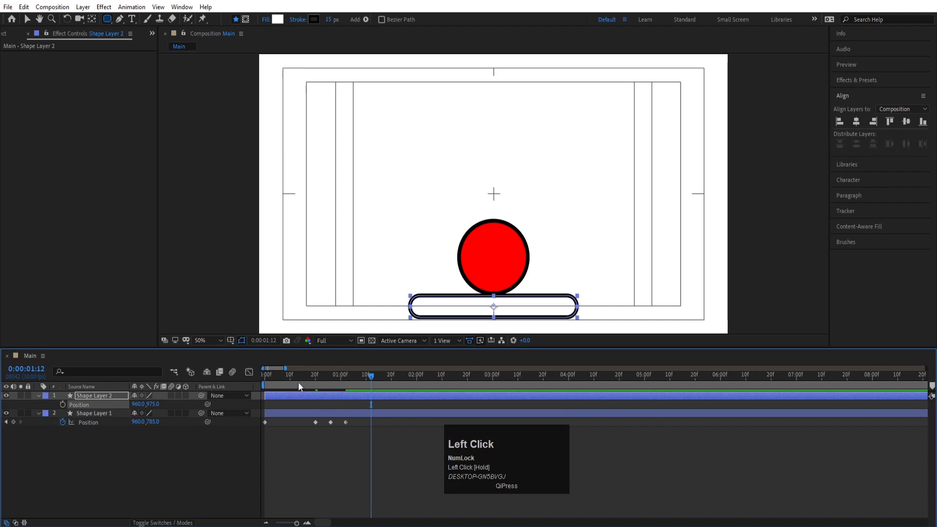
# - Play back the ball dropping onto the platform several times from the first frame to check the motion
pyautogui.moveTo(298, 381); pyautogui.dragTo(265, 377)
pyautogui.press('space')
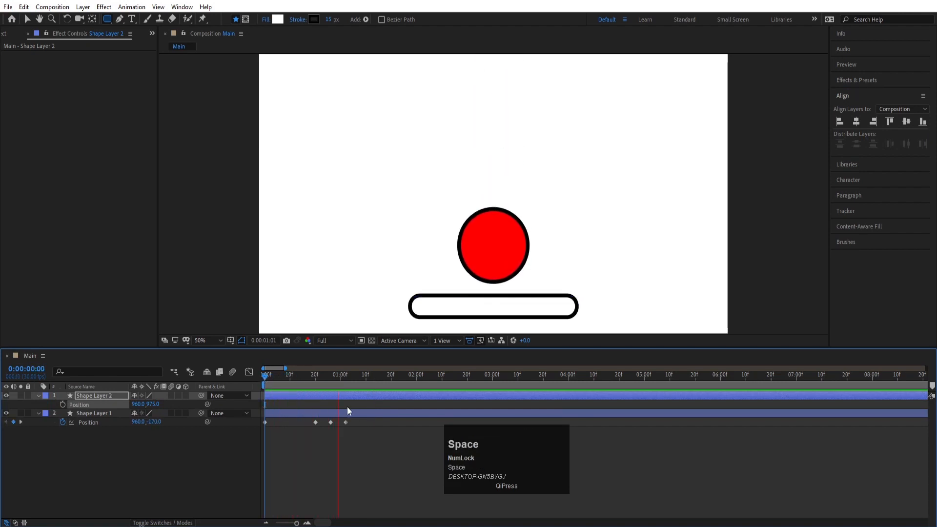
pyautogui.press('space')
pyautogui.moveTo(336, 382); pyautogui.dragTo(274, 385)
pyautogui.press('space')
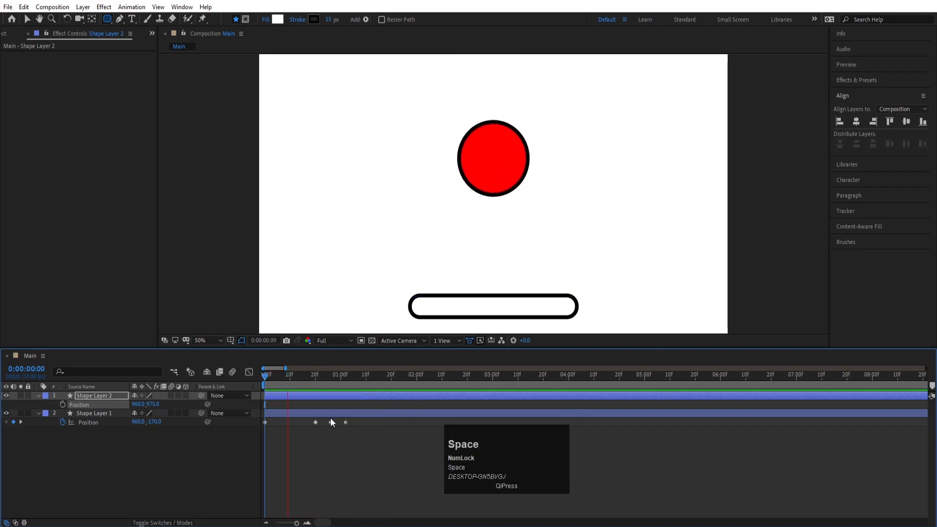
pyautogui.press('space')
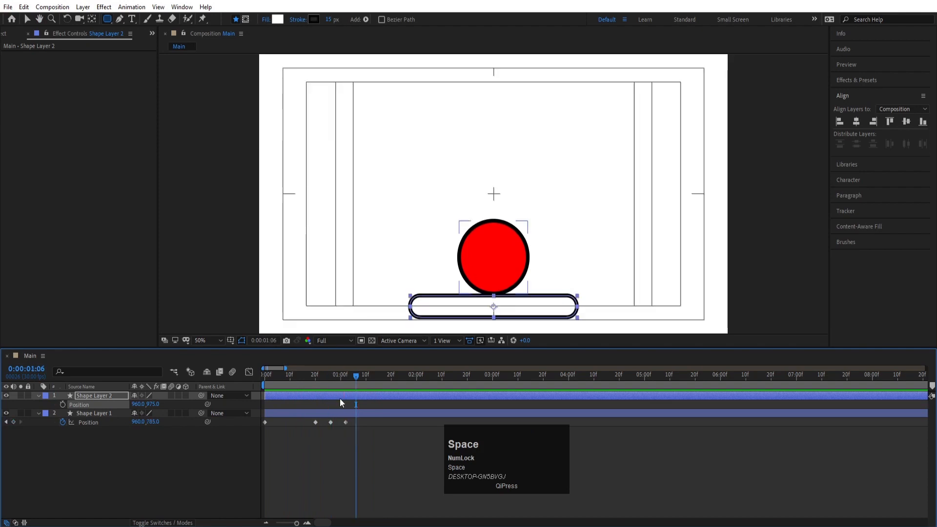
pyautogui.moveTo(329, 377); pyautogui.dragTo(265, 377)
pyautogui.press('space')
pyautogui.press('space')
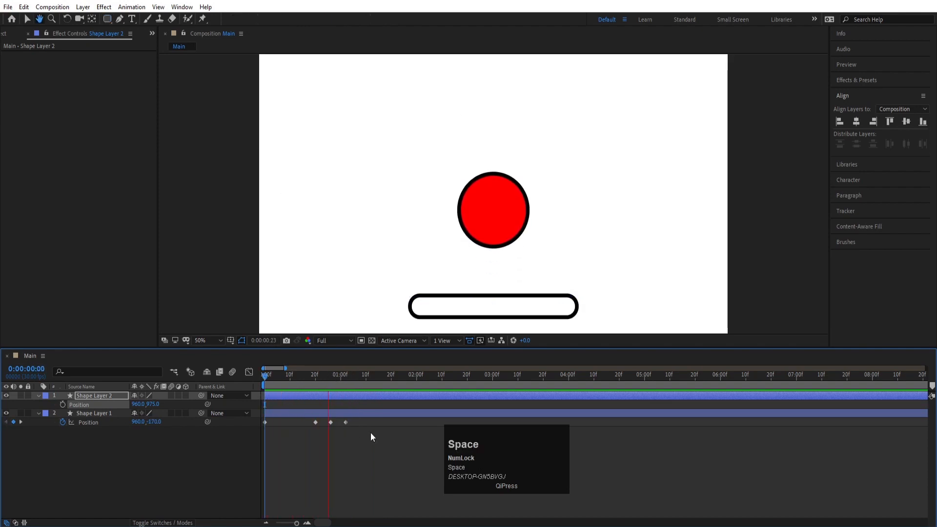
pyautogui.press('space')
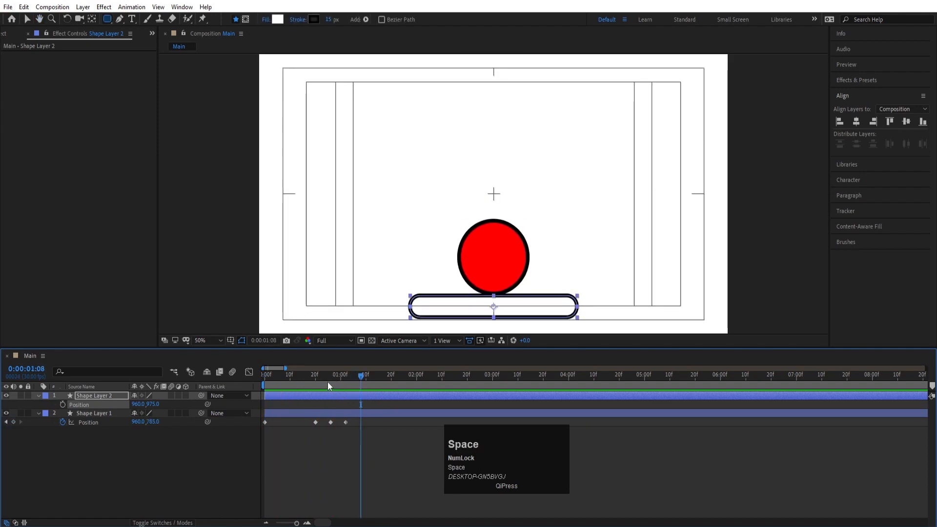
pyautogui.moveTo(327, 382); pyautogui.dragTo(226, 388)
pyautogui.press('space')
pyautogui.press('space')
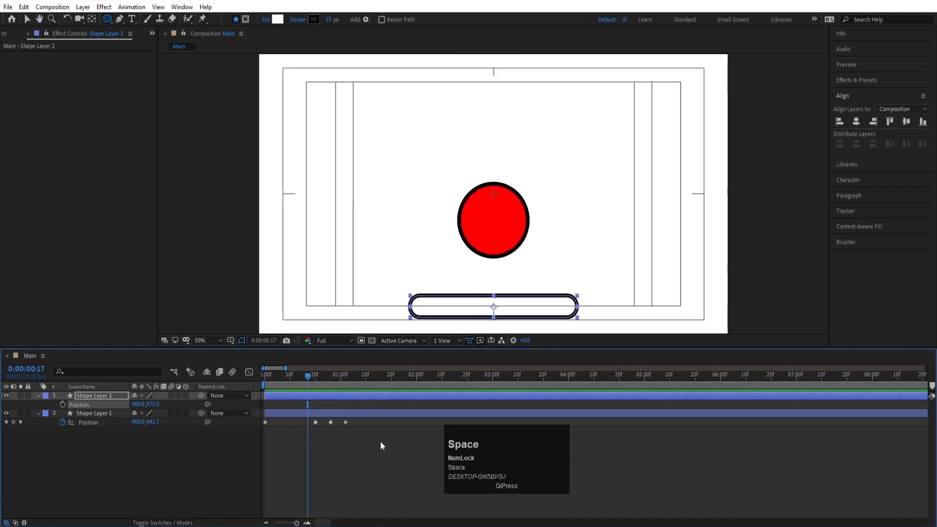
pyautogui.press('=')
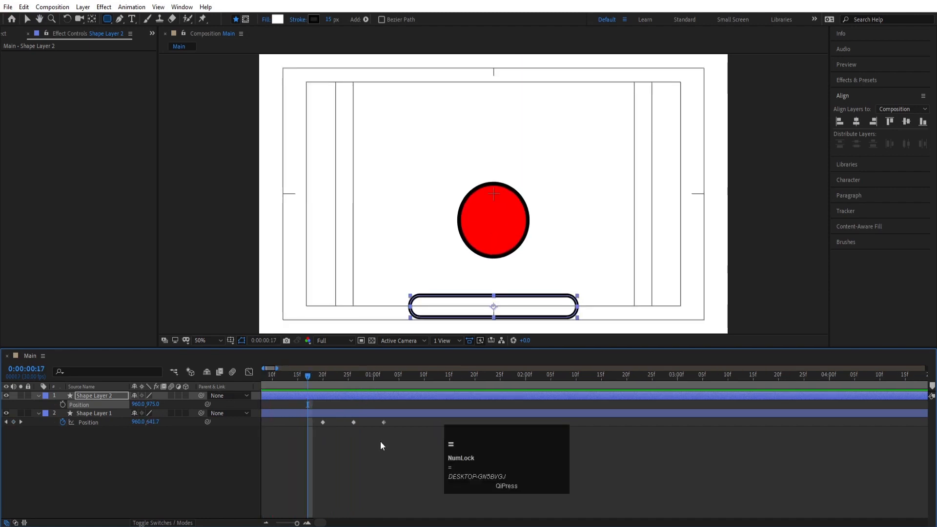
pyautogui.moveTo(320, 386); pyautogui.dragTo(203, 385)
pyautogui.press('-')
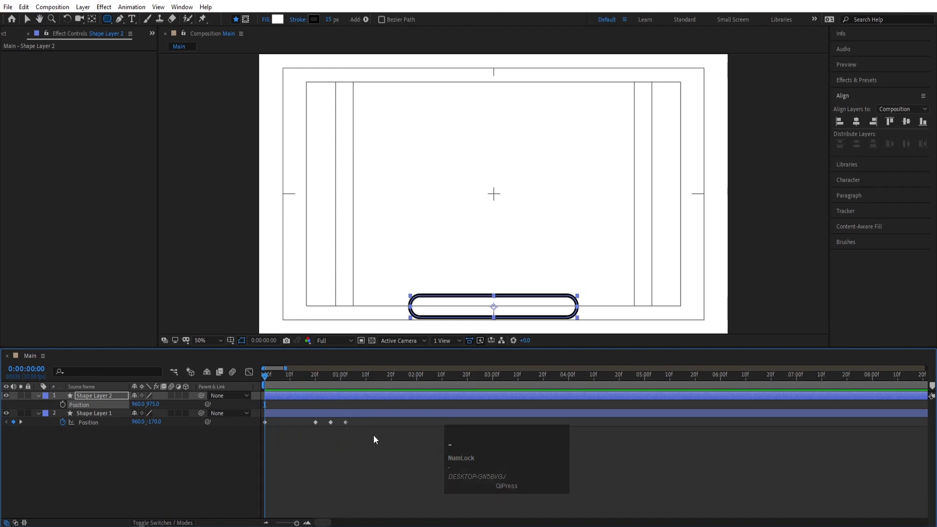
# - Try Easy Ease on all of the ball layer's position keyframes, preview the bounce and undo the easing
pyautogui.moveTo(373, 441); pyautogui.dragTo(253, 411)
pyautogui.press('space')
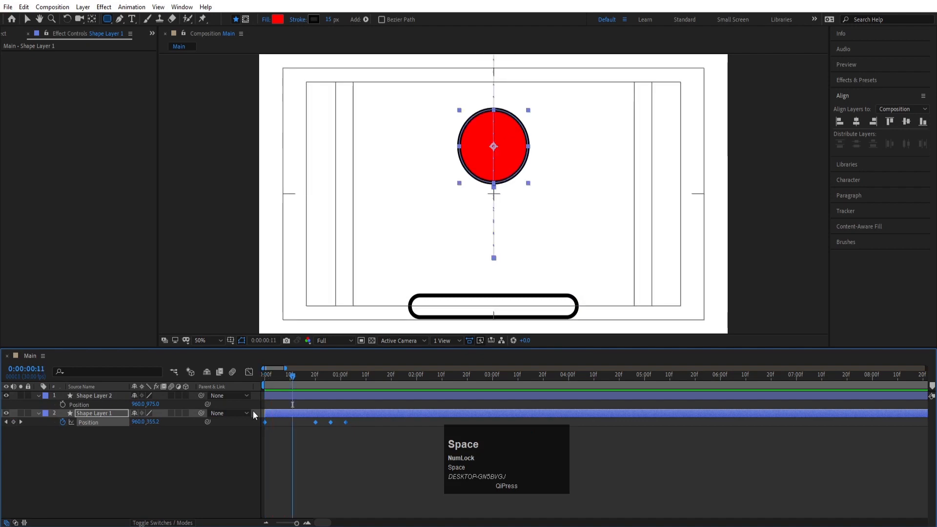
pyautogui.press('F9')
pyautogui.press('space')
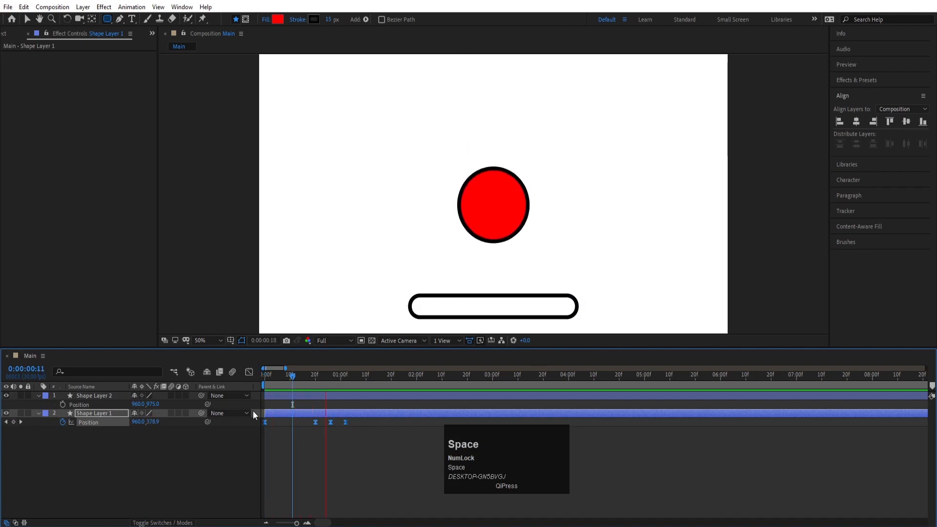
pyautogui.press('space')
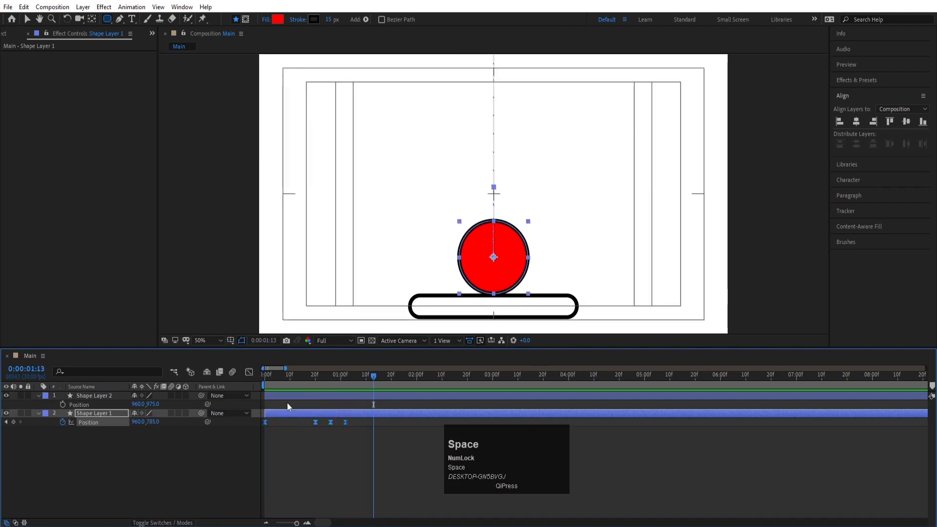
pyautogui.moveTo(289, 381); pyautogui.dragTo(262, 382)
pyautogui.press('space')
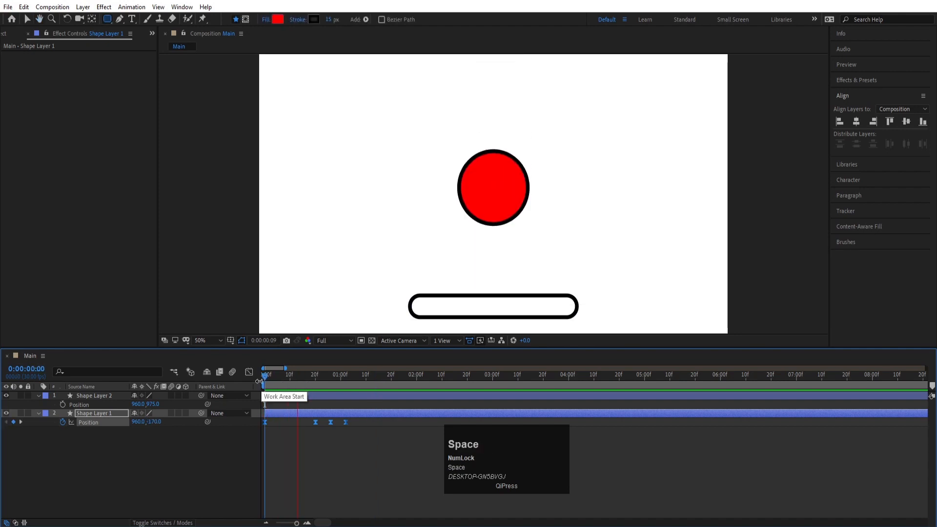
pyautogui.press('space')
pyautogui.click(293, 382)
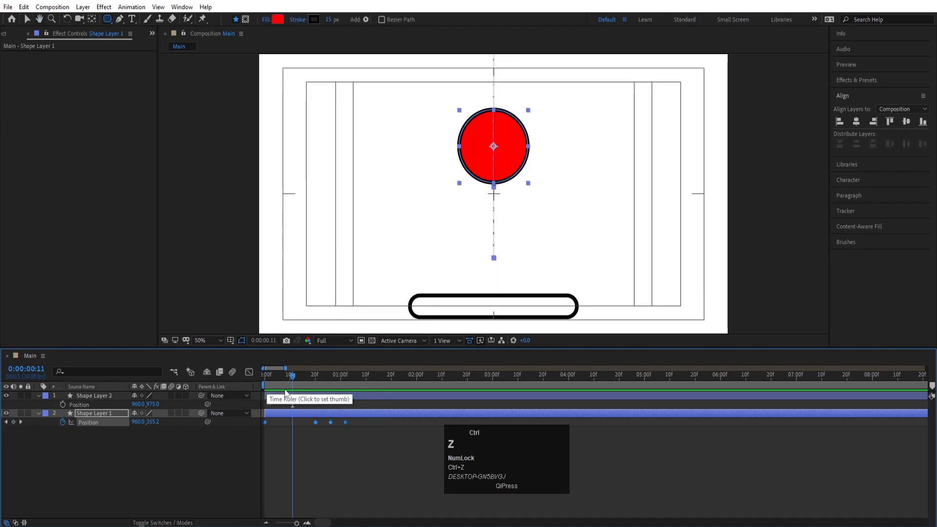
# - Apply Easy Ease to all position keyframes of Shape Layer 1 and play back the bounce
pyautogui.click(352, 419)
pyautogui.click(88, 422)
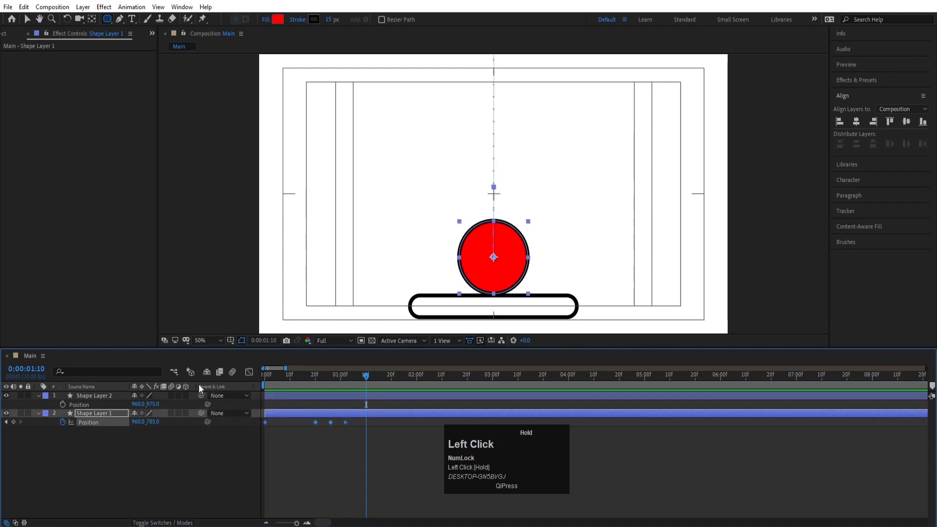
pyautogui.press('F9')
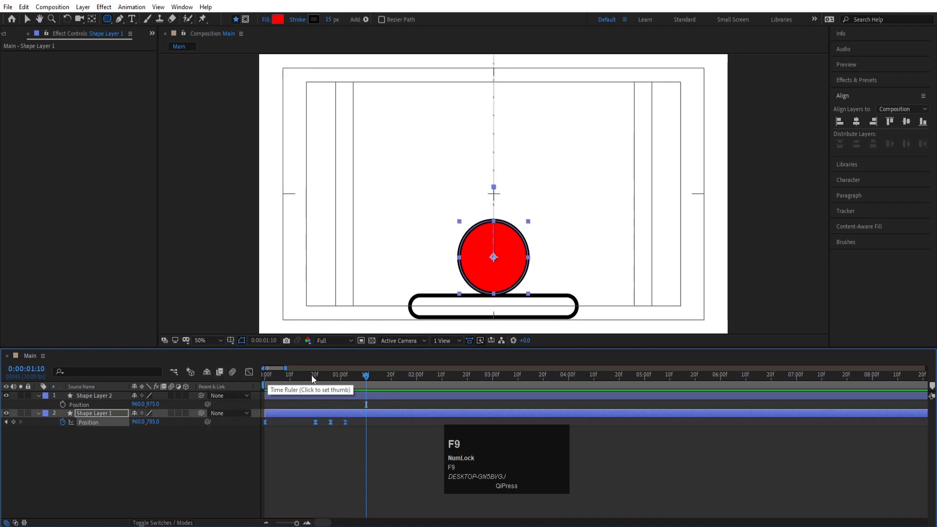
pyautogui.click(266, 375)
pyautogui.press('space')
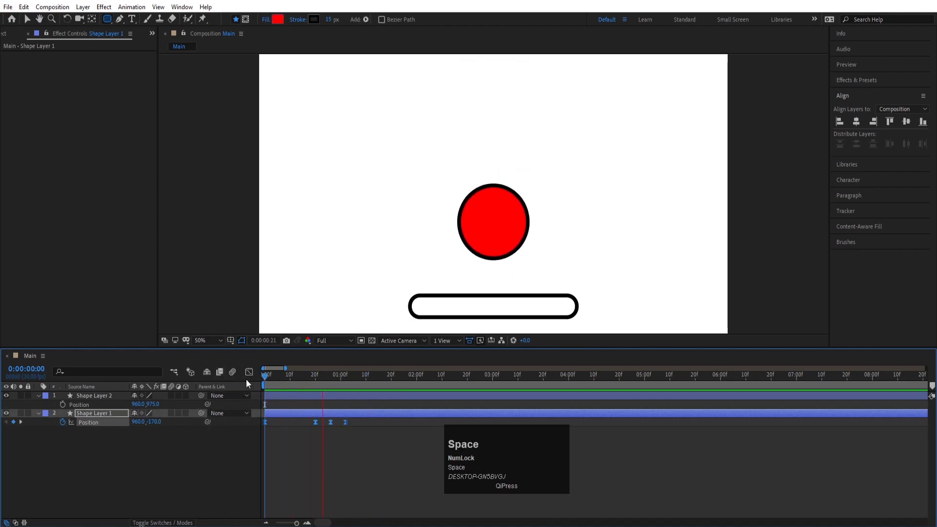
pyautogui.press('space')
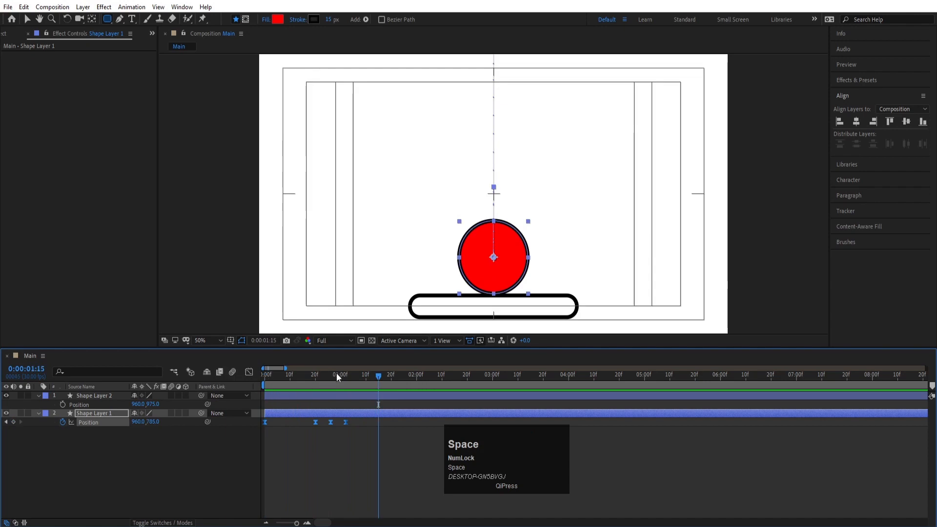
pyautogui.moveTo(337, 376); pyautogui.dragTo(322, 381)
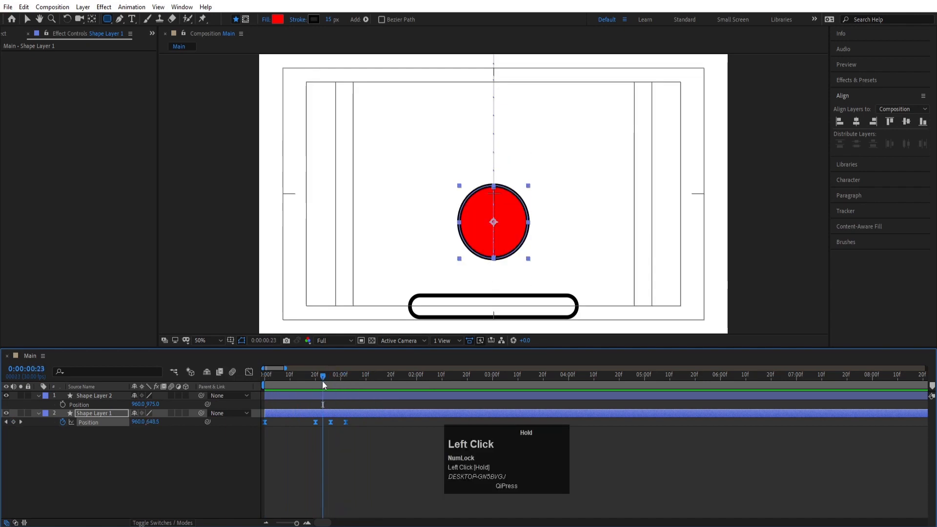
pyautogui.press('space')
pyautogui.press('space')
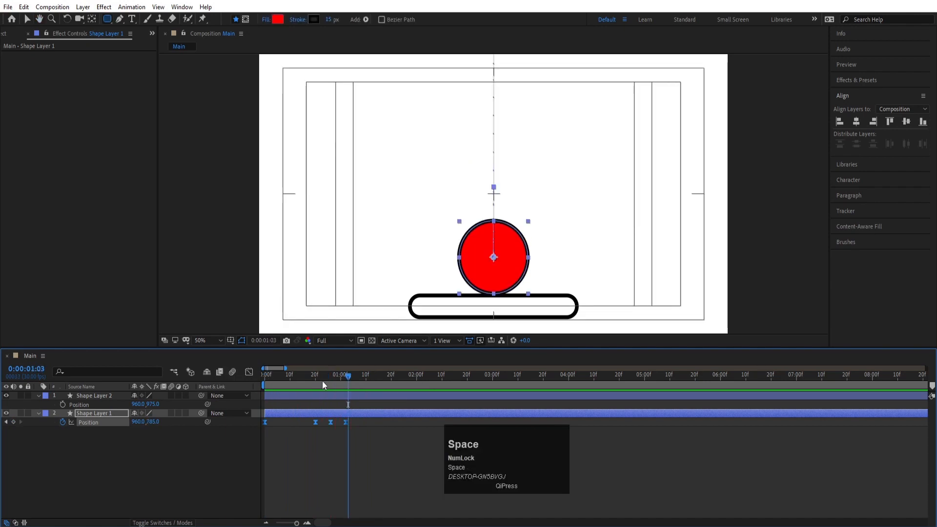
# - Display the speed graph of Shape Layer 1's position in the Graph Editor and play back the animation from the start
pyautogui.click(268, 384)
pyautogui.press('=')
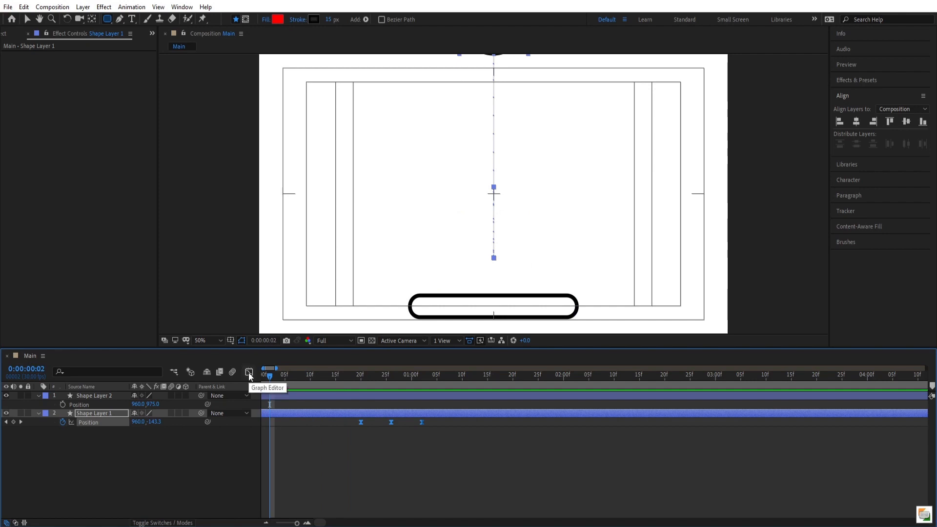
pyautogui.click(249, 374)
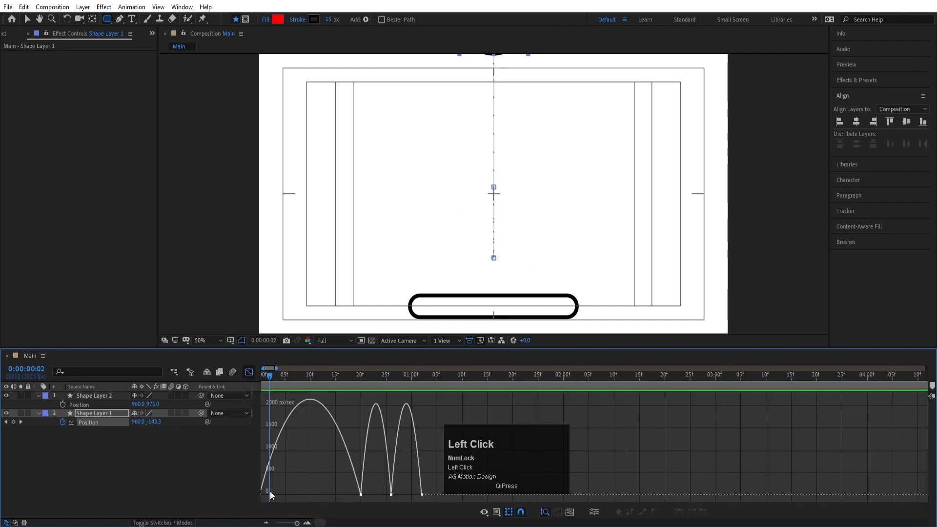
pyautogui.rightClick(307, 433)
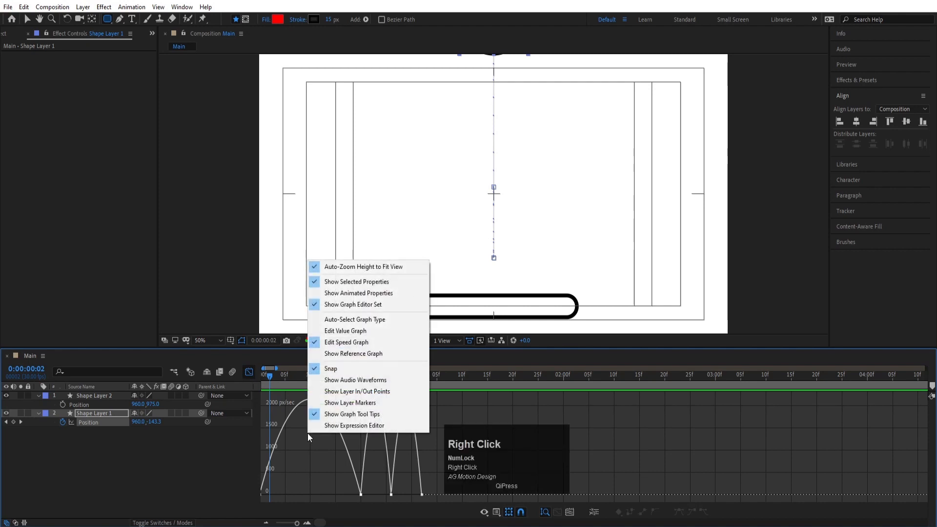
pyautogui.click(282, 468)
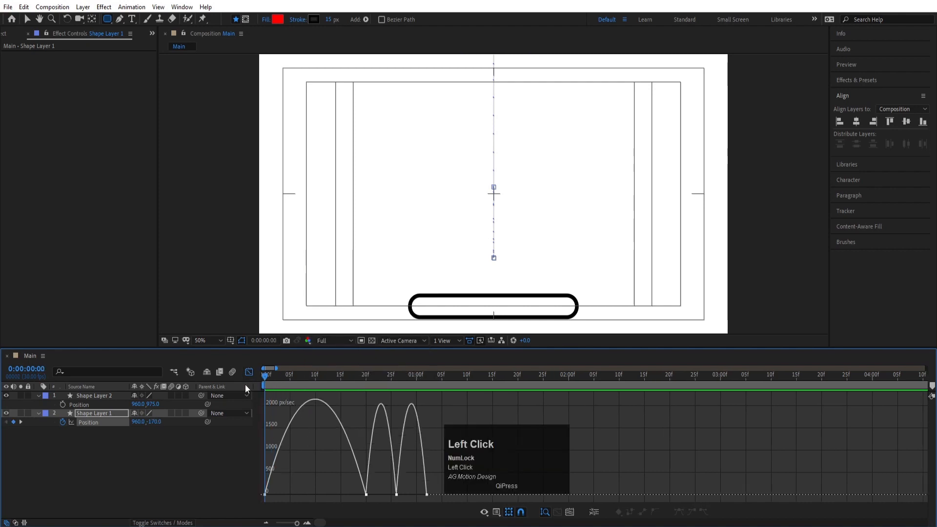
pyautogui.press('space')
pyautogui.press('space')
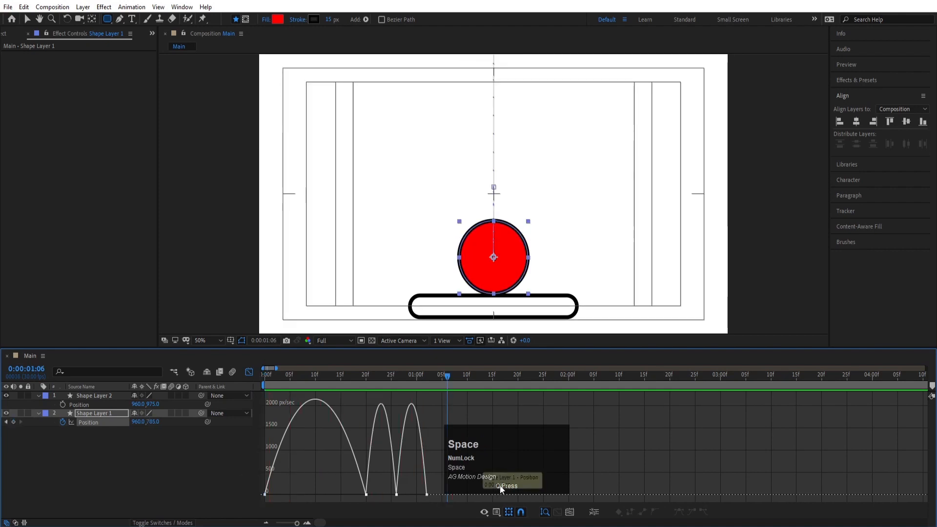
# - Reshape the first speed curve of the ball's position so it starts slowly and peaks just before the keyframe at frame 20
pyautogui.moveTo(500, 485); pyautogui.dragTo(575, 476)
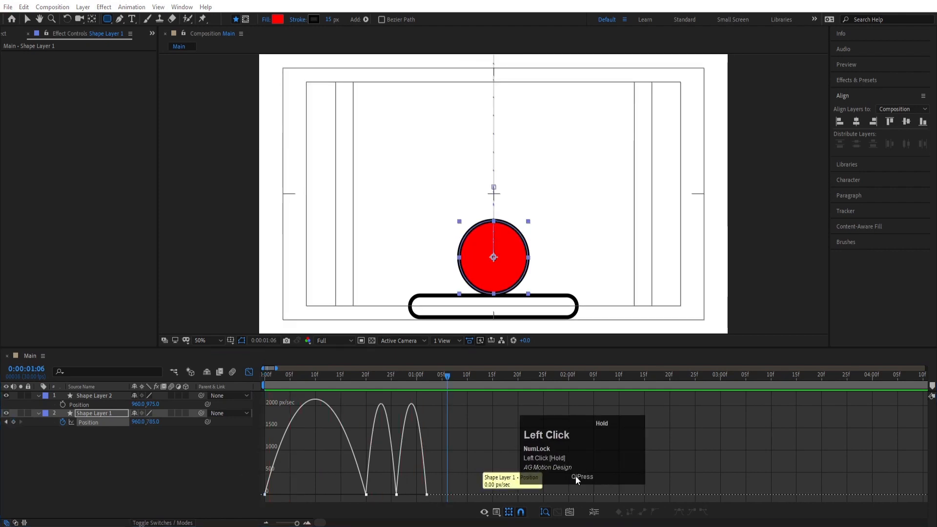
pyautogui.click(316, 378)
pyautogui.moveTo(297, 470); pyautogui.dragTo(359, 497)
pyautogui.click(282, 384)
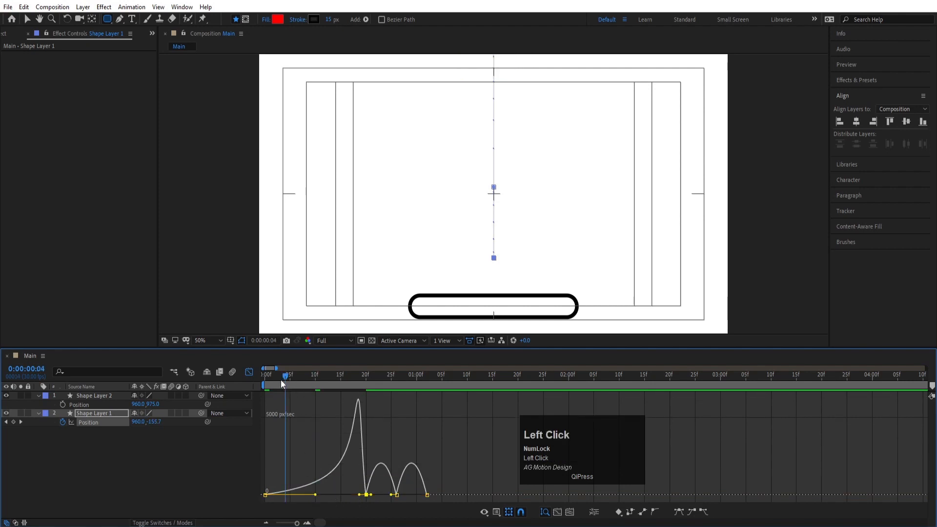
# - Play back the bounce from the start to check the ball's reshaped fall
pyautogui.moveTo(281, 383); pyautogui.dragTo(265, 384)
pyautogui.click(265, 496)
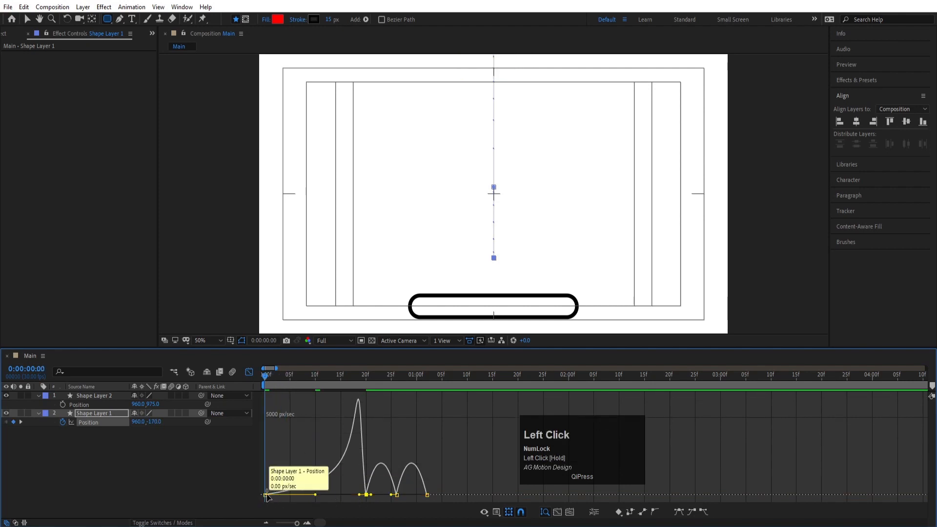
pyautogui.moveTo(268, 497); pyautogui.dragTo(277, 496)
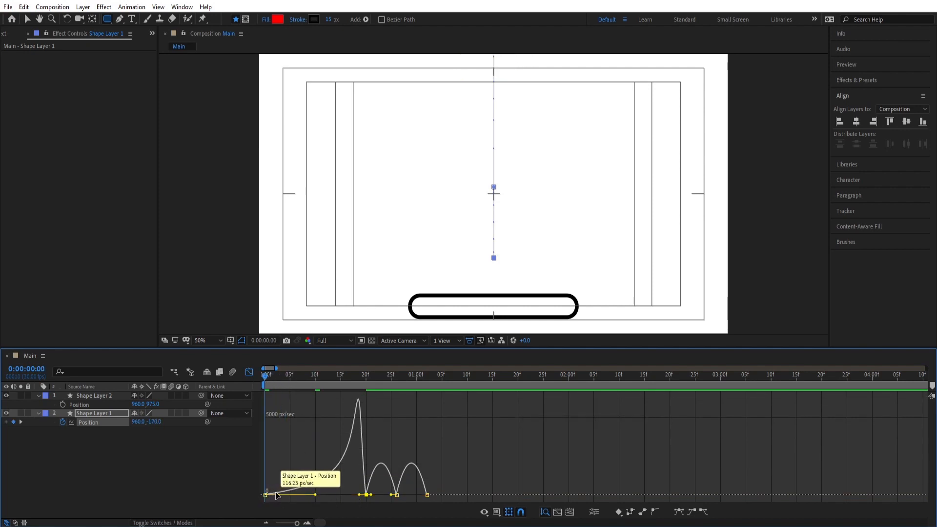
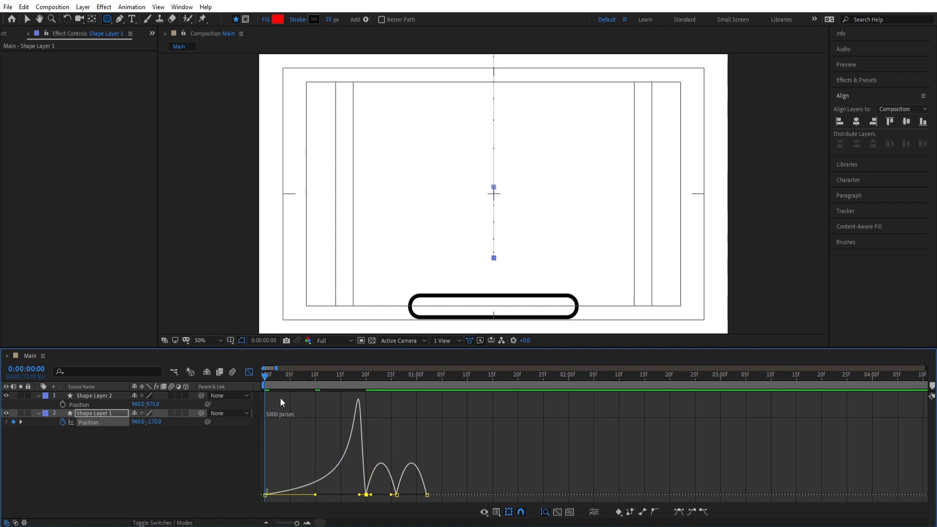
pyautogui.moveTo(265, 378)
pyautogui.mouseDown()
pyautogui.moveTo(321, 385)
pyautogui.moveTo(256, 388)
pyautogui.mouseUp()
pyautogui.press('space')
pyautogui.press('space')
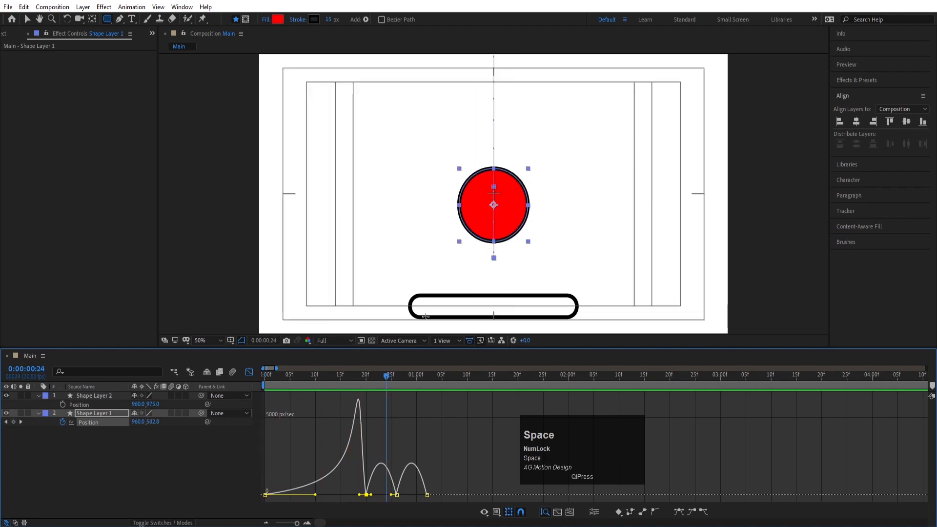
pyautogui.press('space')
pyautogui.press('space')
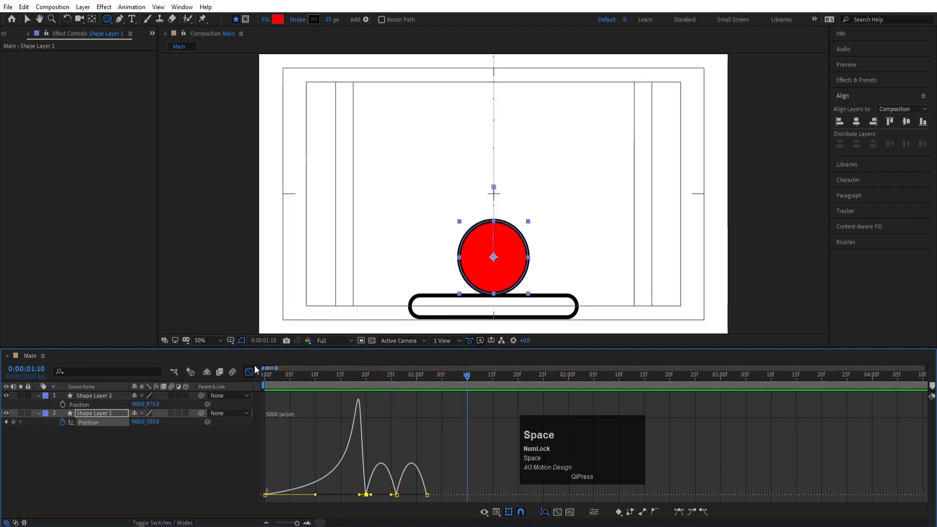
# - Reshape the ball's second and third speed curves to peak just after frame 20 and just before the last keyframe, slowing around frame 26
pyautogui.click(372, 380)
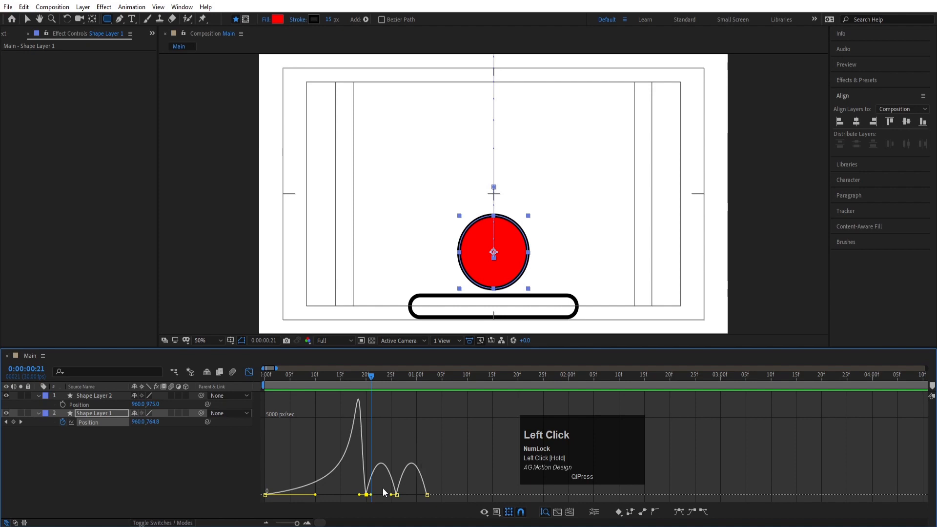
pyautogui.press('=')
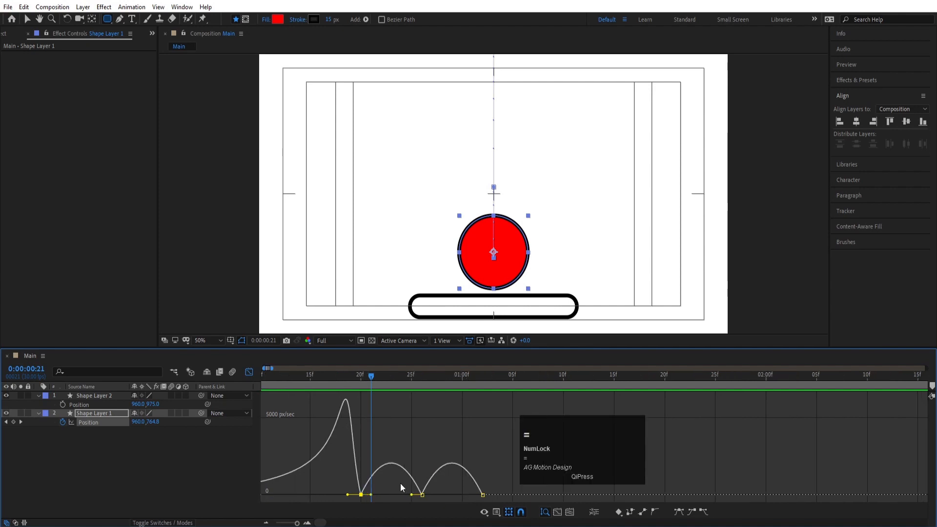
pyautogui.moveTo(401, 486); pyautogui.dragTo(456, 496)
# - Leave the Graph Editor and play back the refined bounce from the start several times
pyautogui.click(310, 376)
pyautogui.moveTo(288, 376); pyautogui.dragTo(245, 379)
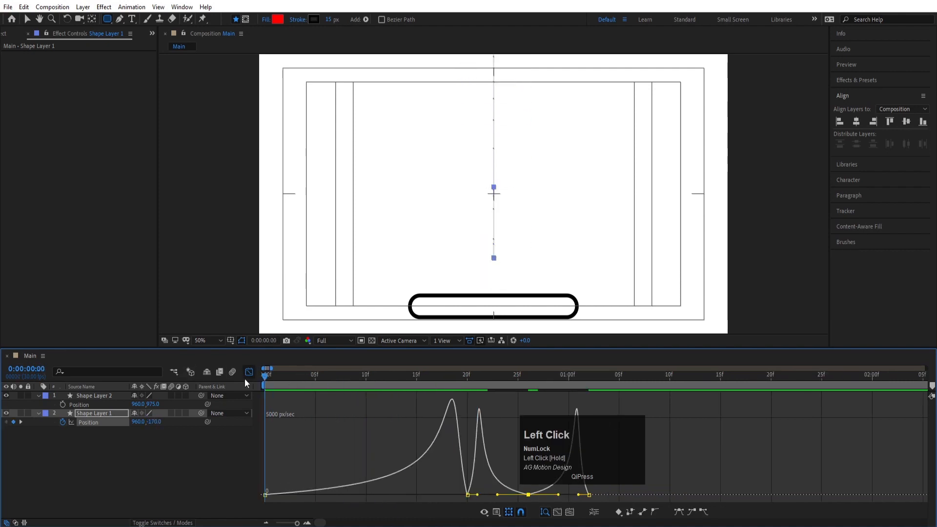
pyautogui.click(249, 372)
pyautogui.press('space')
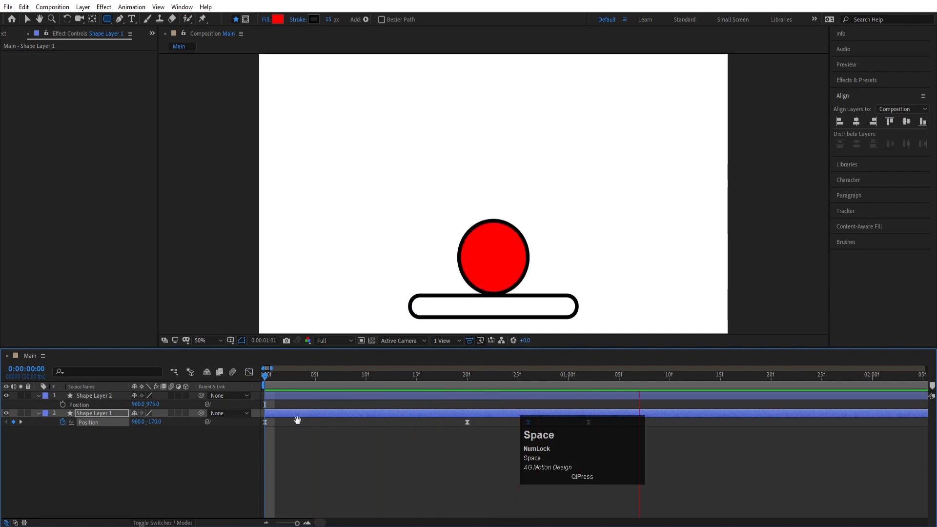
pyautogui.press('space')
pyautogui.press('-')
pyautogui.click(265, 379)
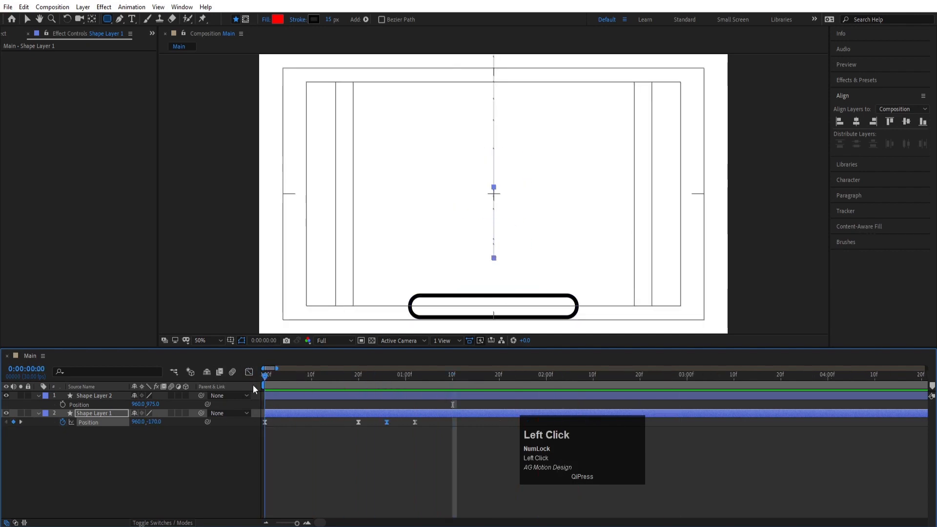
pyautogui.press('space')
pyautogui.press('space')
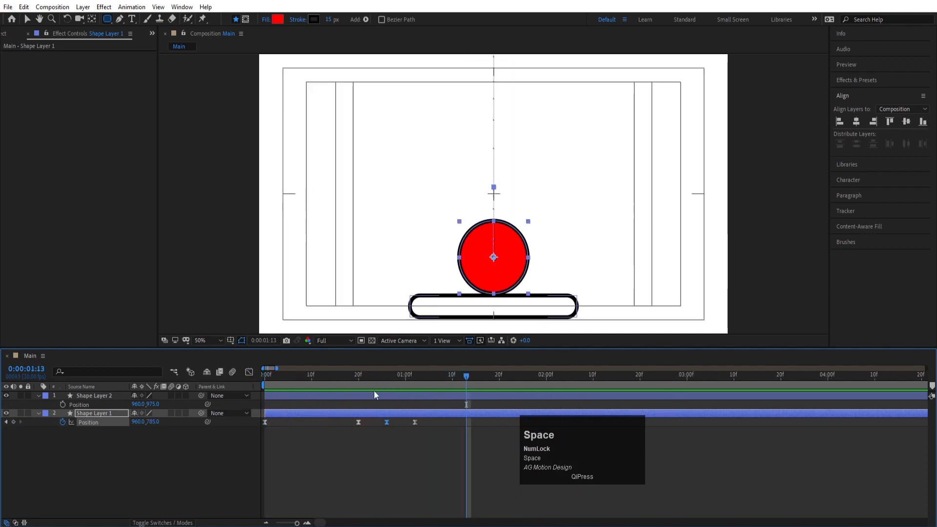
pyautogui.click(302, 388)
pyautogui.press('space')
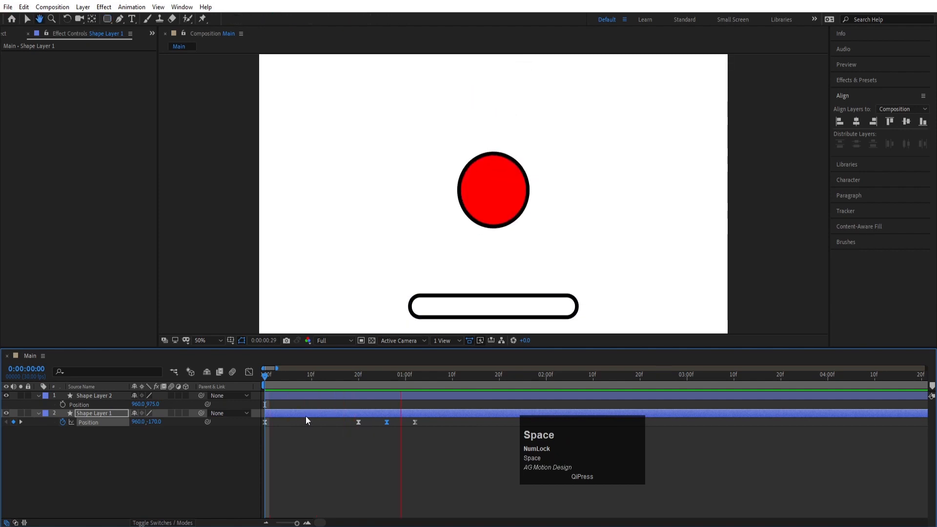
pyautogui.press('space')
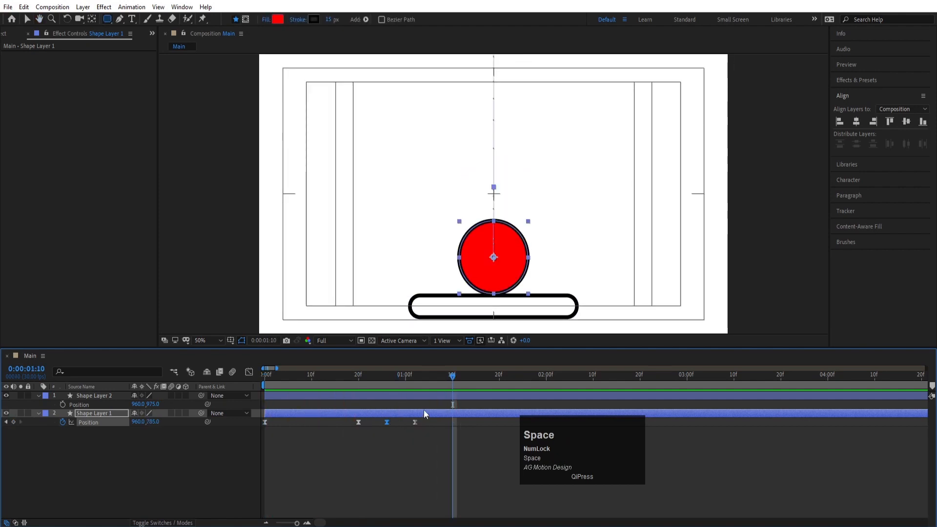
pyautogui.click(265, 380)
pyautogui.press('space')
pyautogui.press('space')
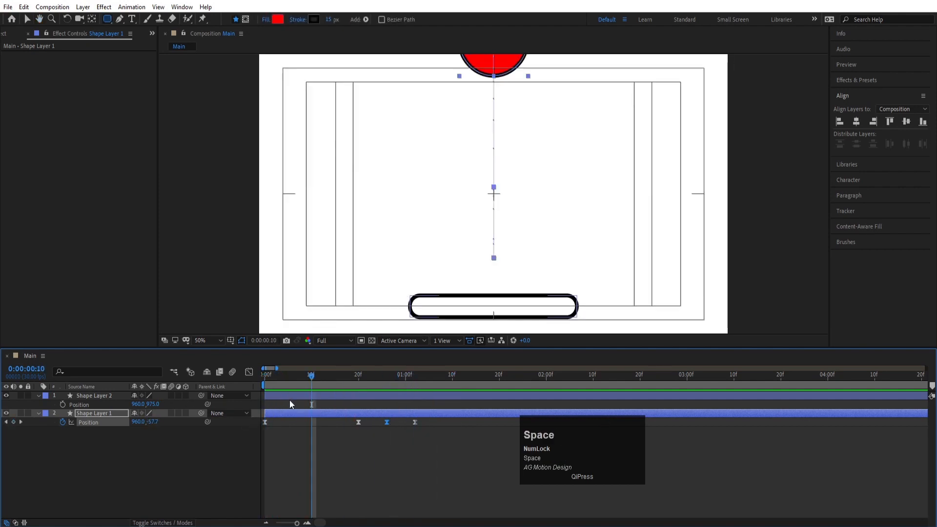
pyautogui.click(265, 378)
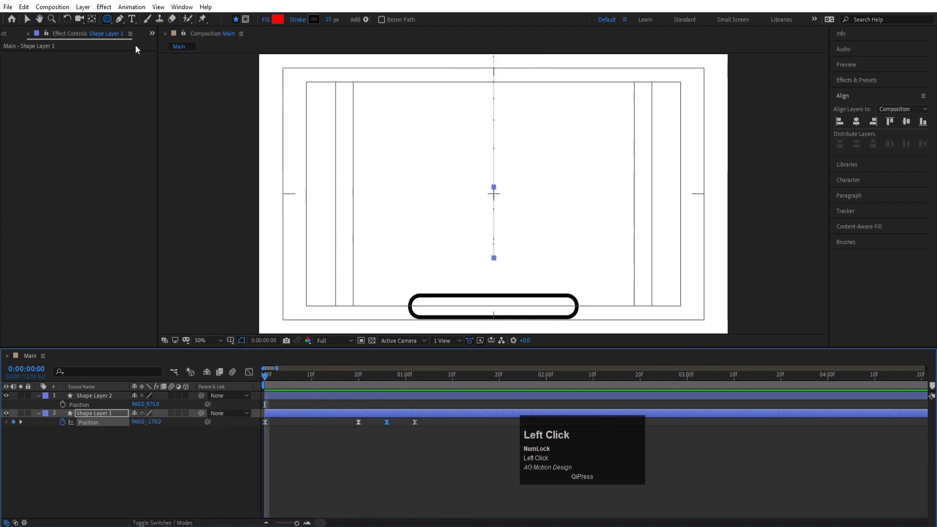
# - Deselect the layers and draw a straight horizontal line in the upper-left area of the composition with the Pen tool
pyautogui.click(119, 20)
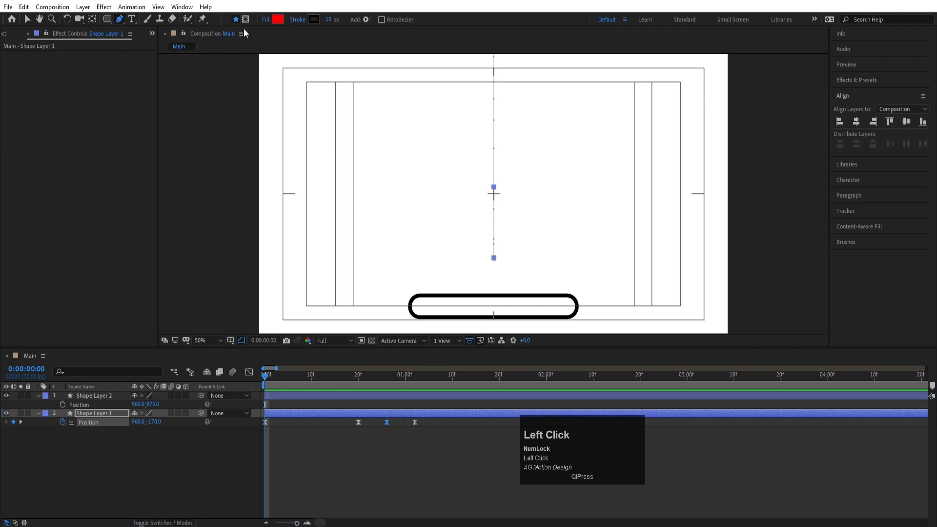
pyautogui.press('space')
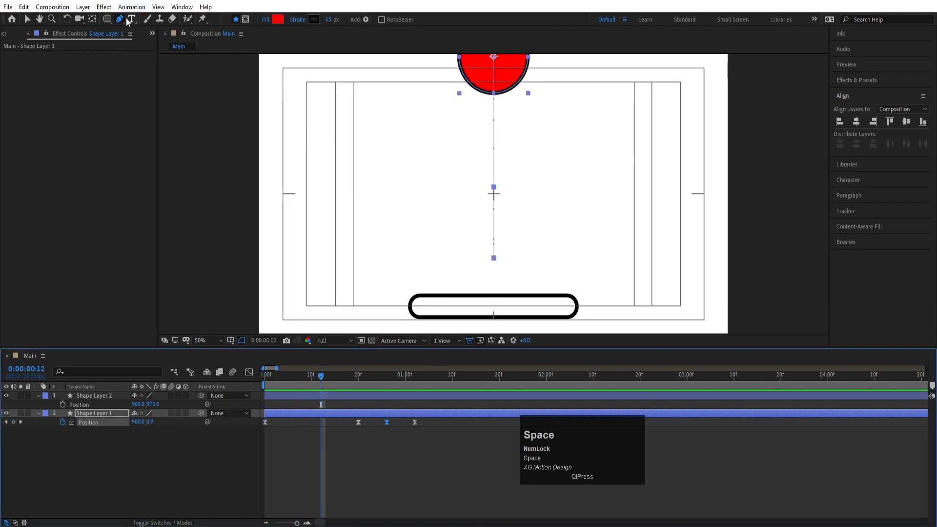
pyautogui.click(300, 467)
pyautogui.press('u')
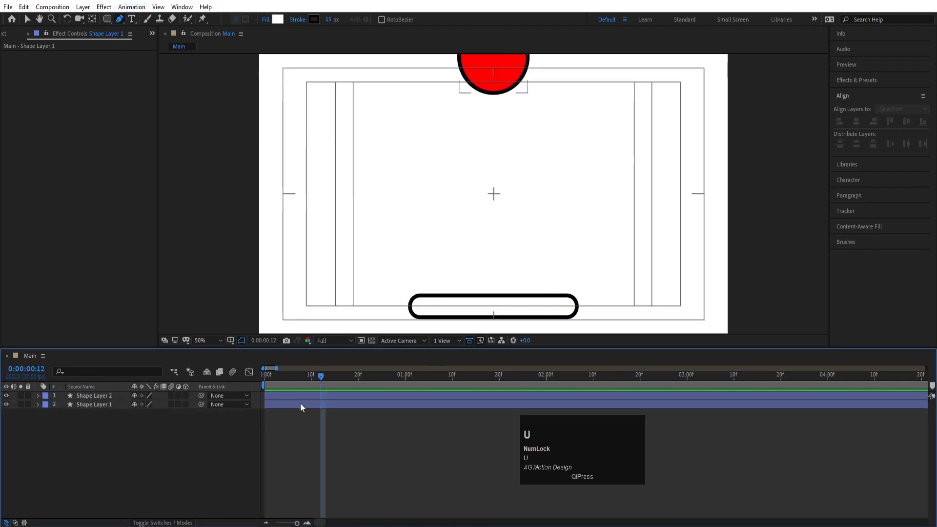
pyautogui.moveTo(295, 379); pyautogui.dragTo(420, 396)
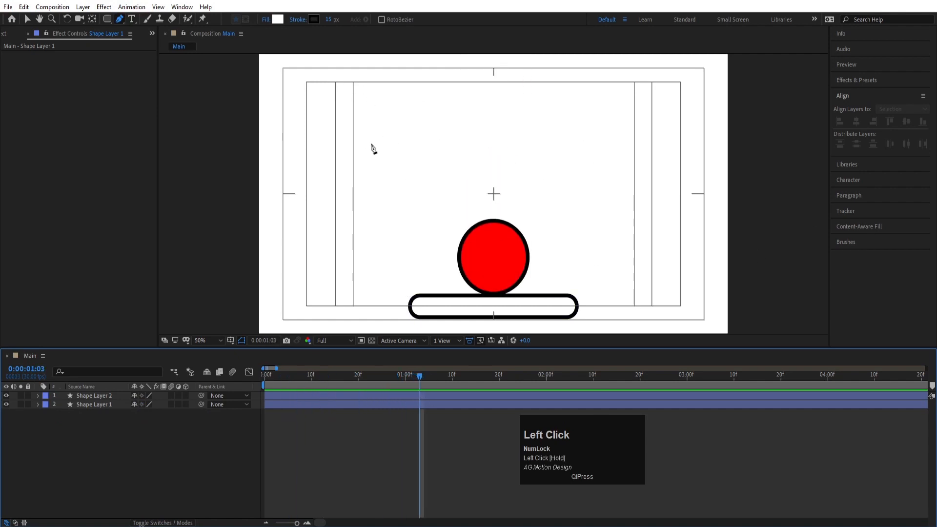
pyautogui.click(300, 106)
pyautogui.press('shift')
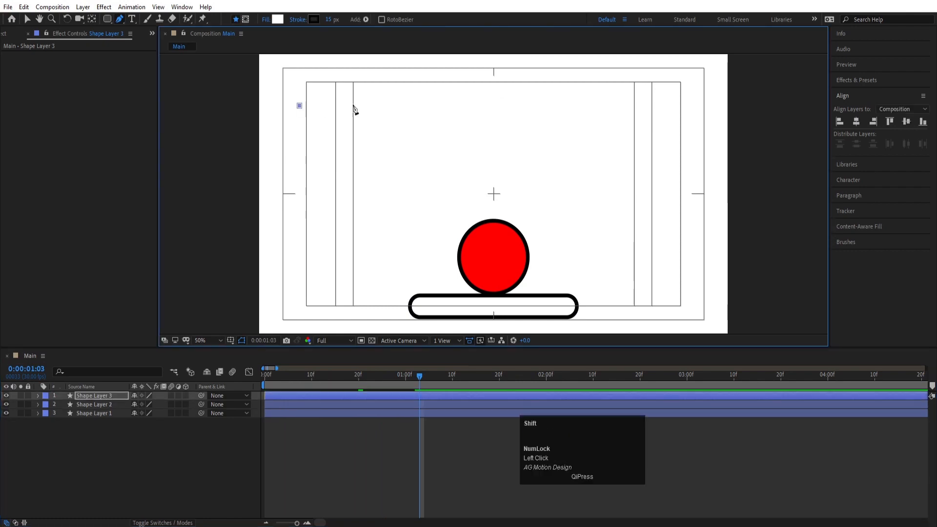
pyautogui.keyDown('shift'); pyautogui.click(439, 106); pyautogui.keyUp('shift')
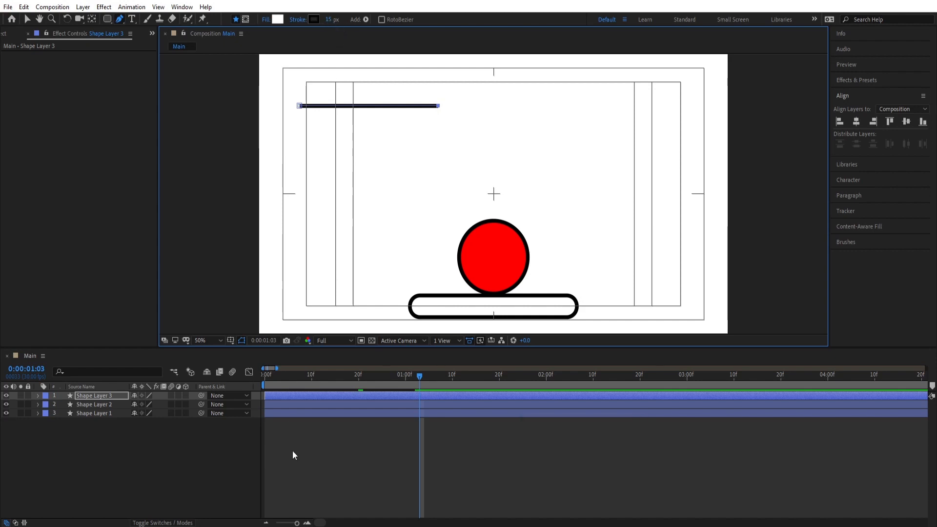
# - Return to the first frame and add Trim Paths to the new line layer, Shape Layer 3
pyautogui.moveTo(301, 386); pyautogui.dragTo(27, 397)
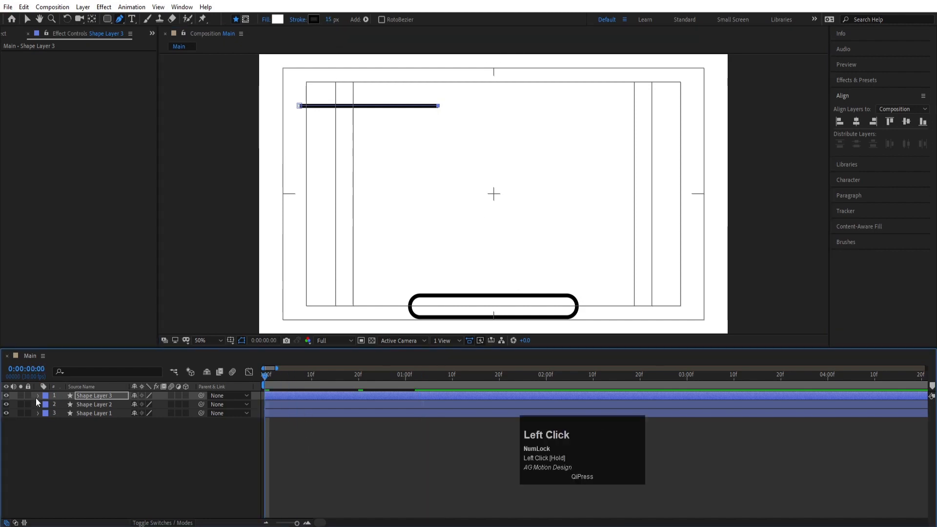
pyautogui.click(37, 396)
pyautogui.click(83, 396)
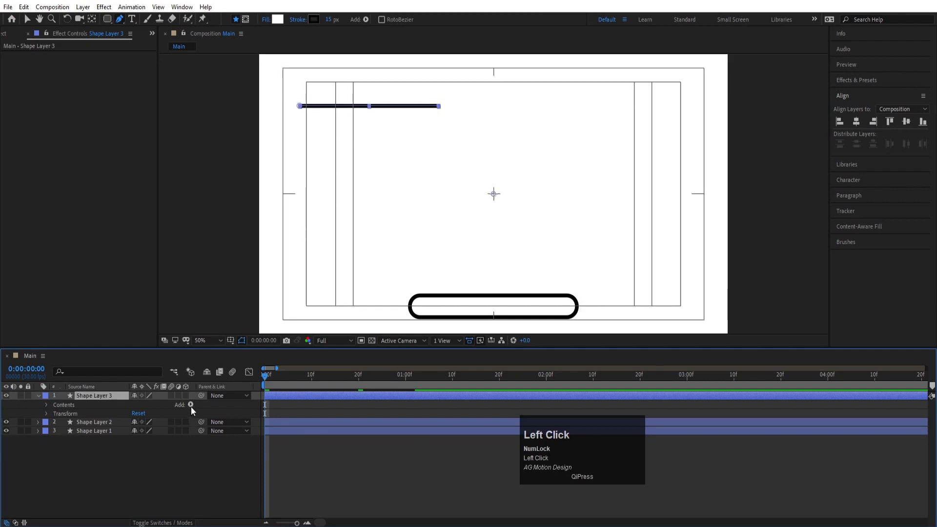
pyautogui.click(191, 405)
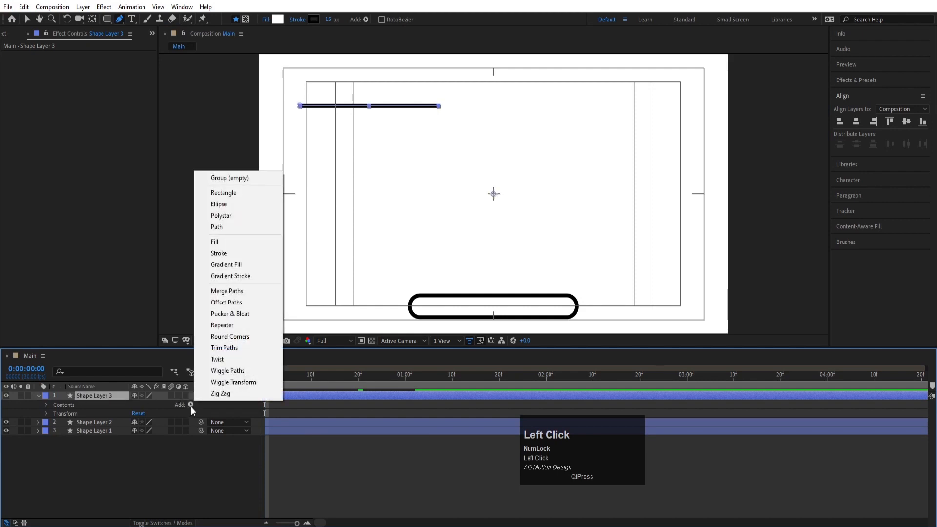
pyautogui.click(231, 348)
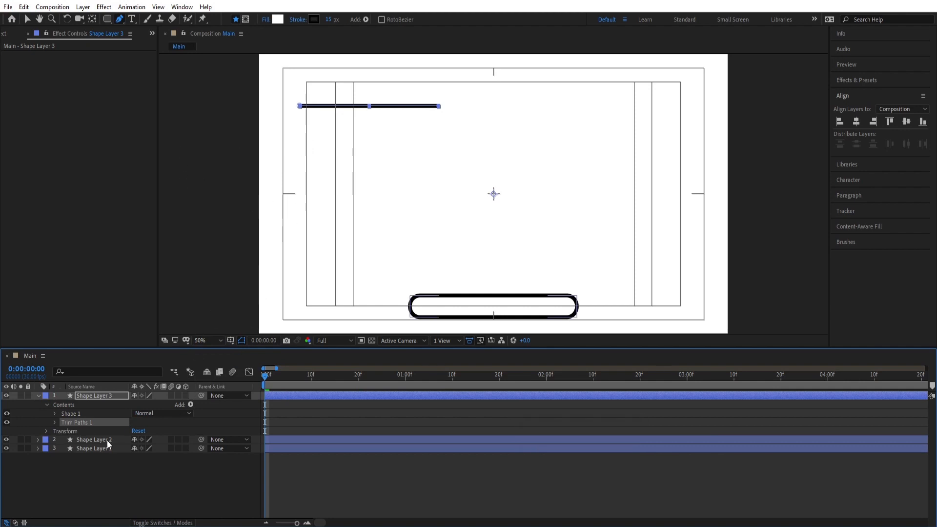
# - Expand Trim Paths 1 on Shape Layer 3 and set its End to 60%
pyautogui.click(191, 405)
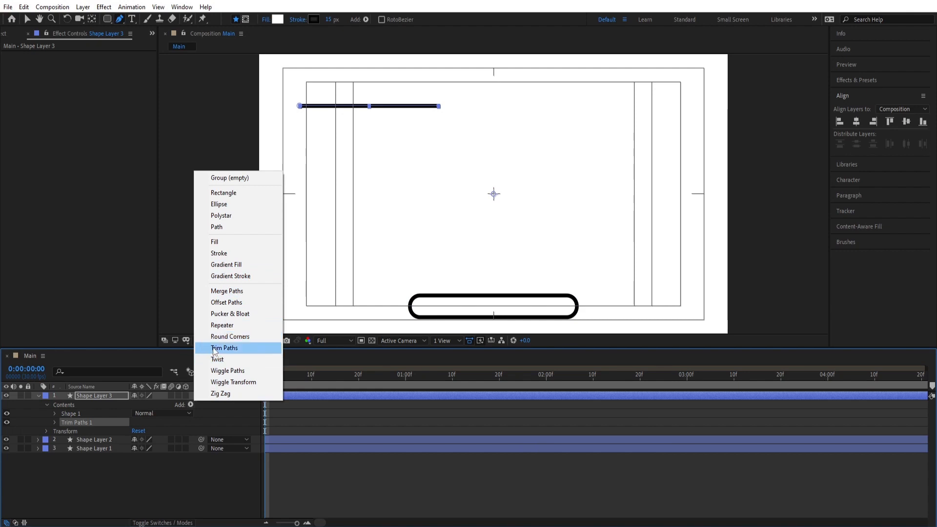
pyautogui.click(57, 422)
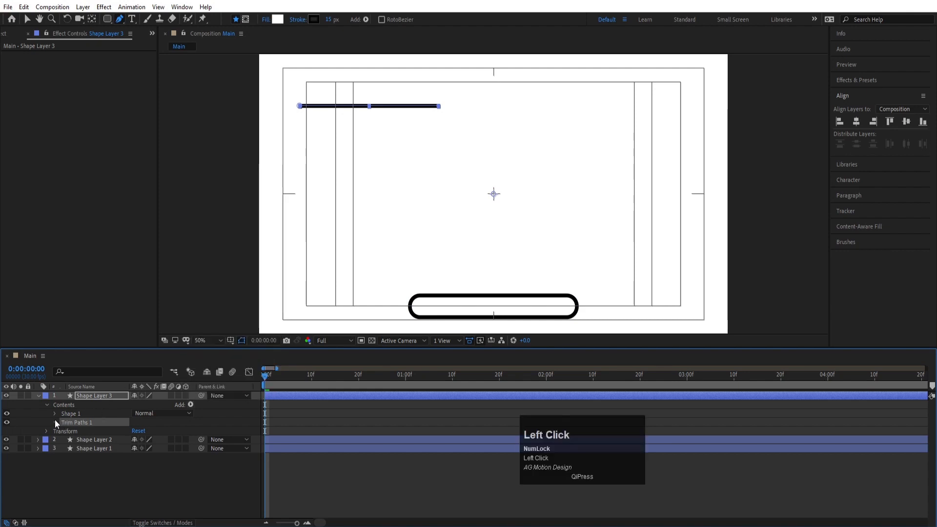
pyautogui.click(55, 423)
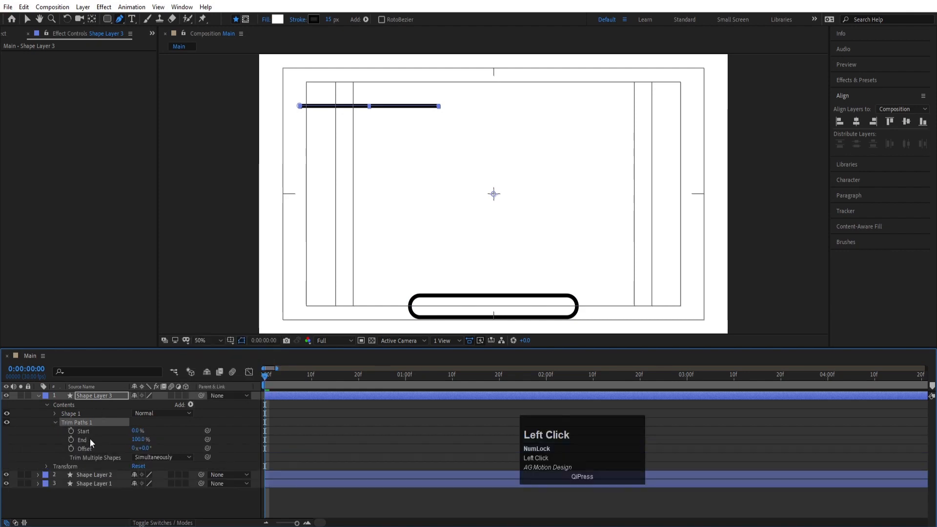
pyautogui.moveTo(134, 439)
pyautogui.mouseDown()
pyautogui.moveTo(95, 439)
pyautogui.moveTo(163, 433)
pyautogui.mouseUp()
pyautogui.click(136, 438)
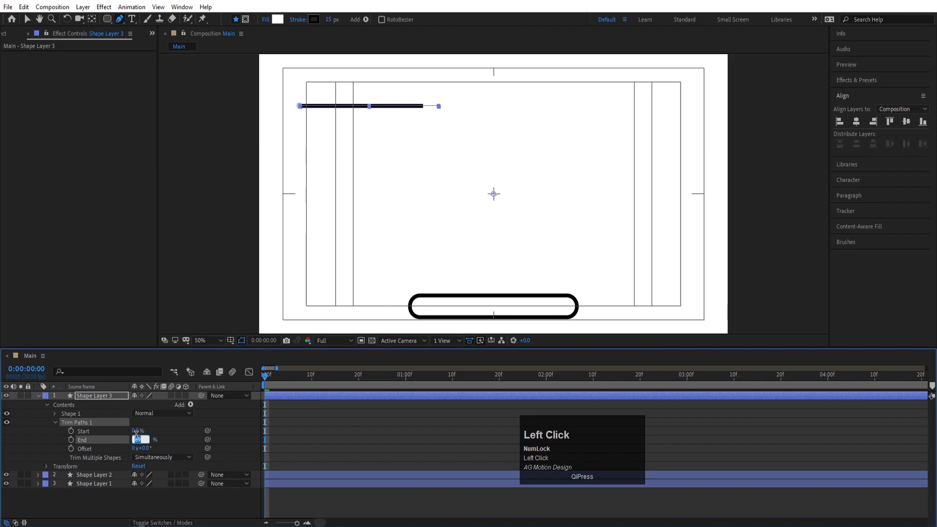
pyautogui.write('70')
pyautogui.press('Return')
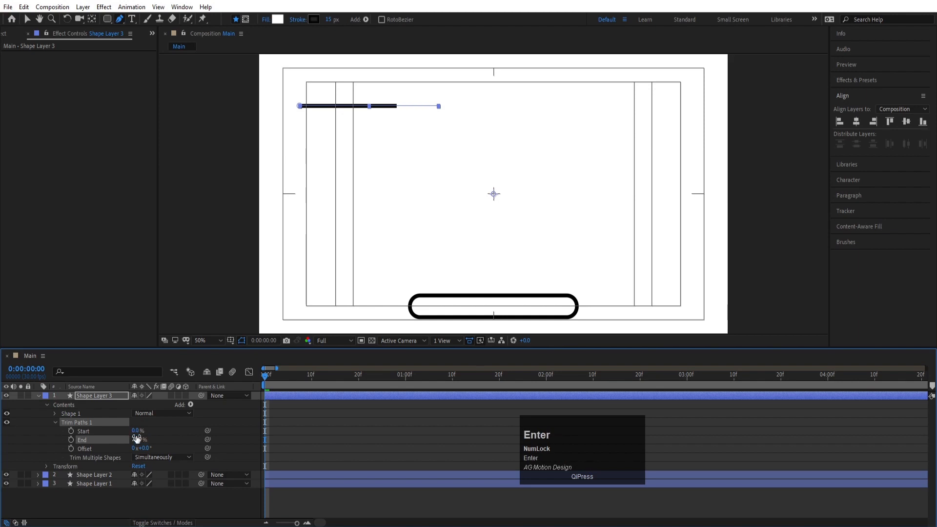
pyautogui.click(137, 439)
pyautogui.write('6')
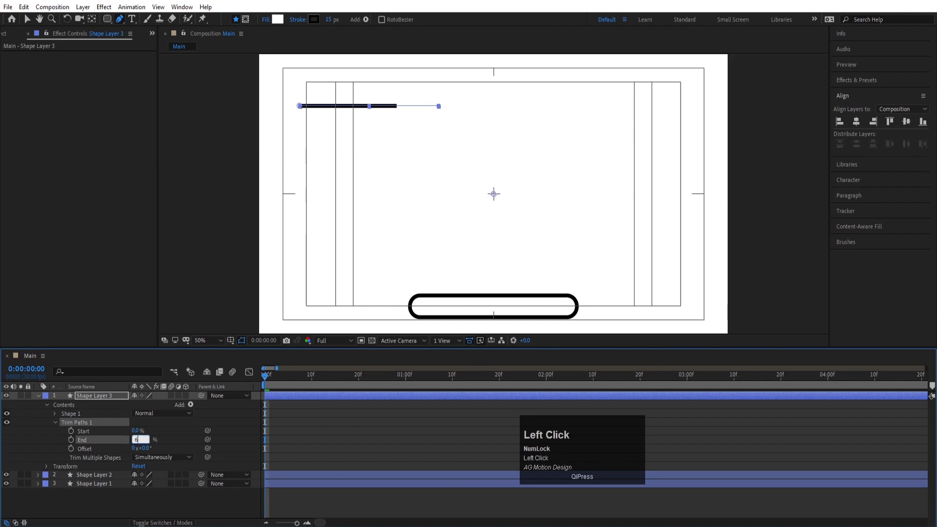
pyautogui.write('0')
pyautogui.press('Return')
# - Try shifting the Trim Paths Offset of the line and undo the change
pyautogui.press('space')
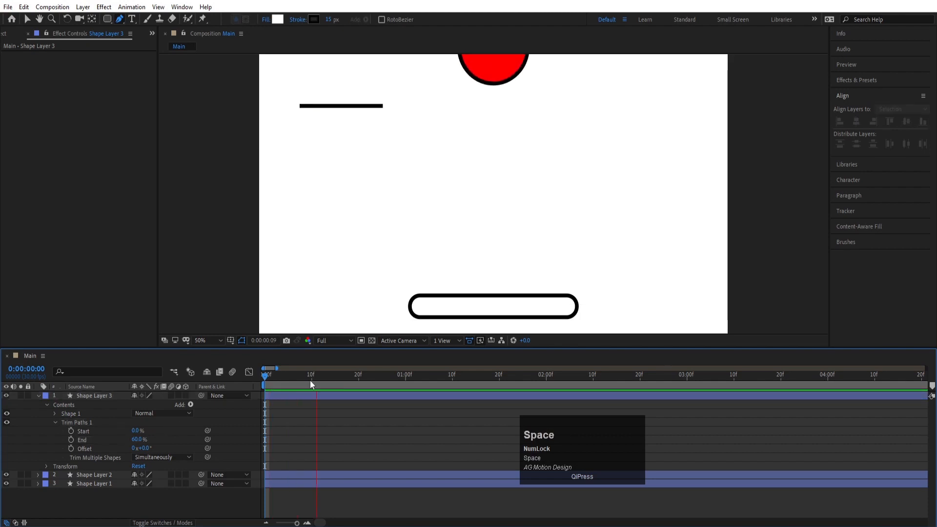
pyautogui.click(310, 382)
pyautogui.moveTo(150, 448)
pyautogui.mouseDown()
pyautogui.moveTo(399, 442)
pyautogui.moveTo(161, 447)
pyautogui.mouseUp()
pyautogui.hotkey('ctrl', 'z')
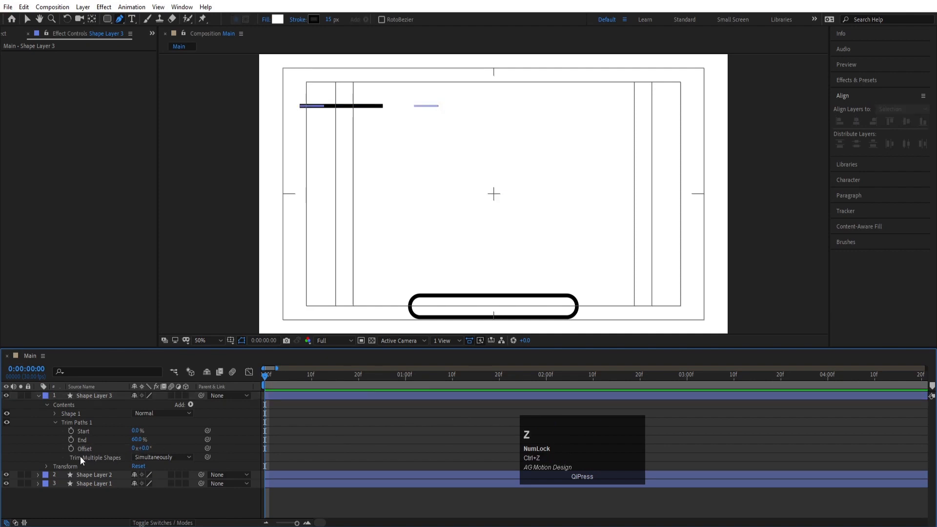
# - Keyframe the line's Trim Paths Offset at the first frame and at 4 seconds with a value of 1x+0.0°, and preview it
pyautogui.click(70, 448)
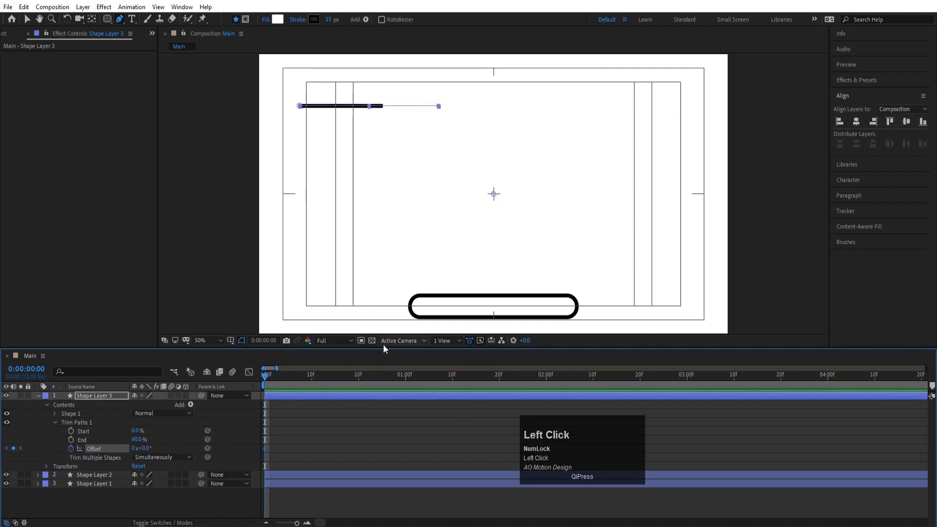
pyautogui.press('-')
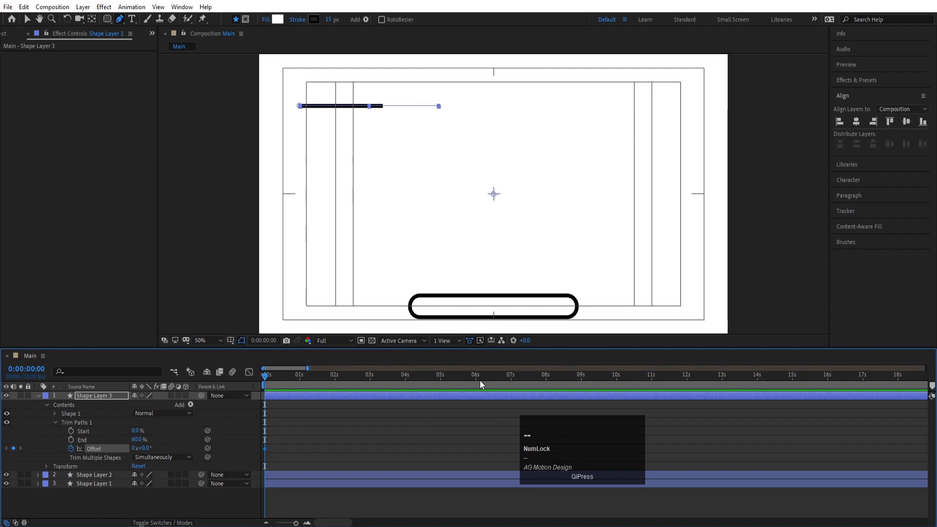
pyautogui.click(406, 376)
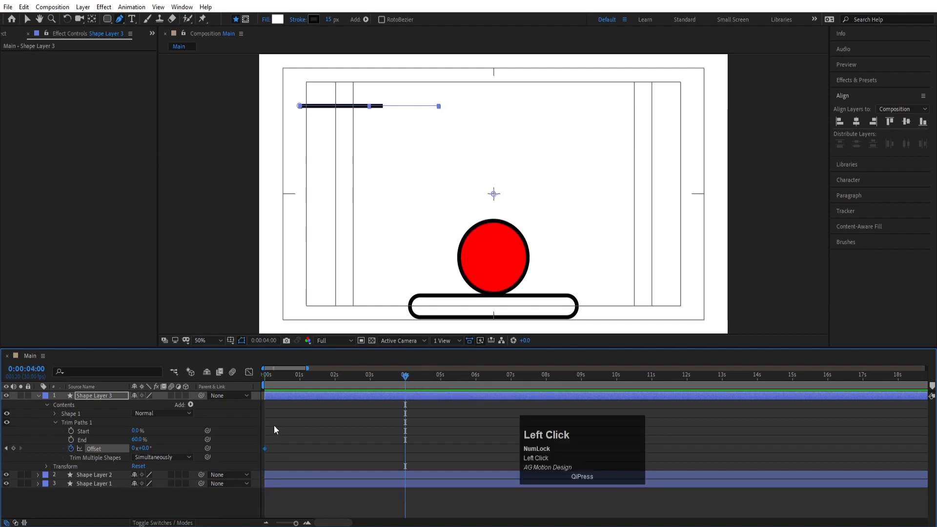
pyautogui.click(133, 449)
pyautogui.press('Return')
pyautogui.click(266, 375)
pyautogui.press('space')
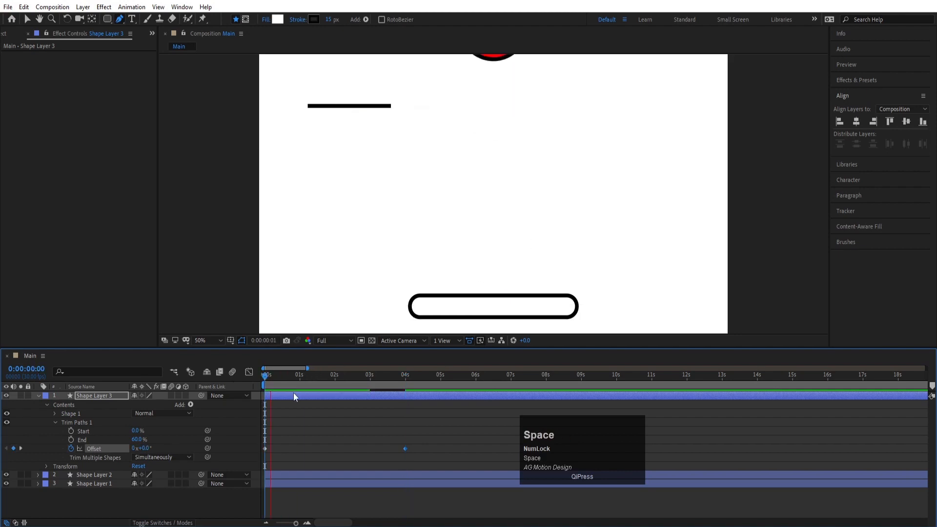
pyautogui.press('space')
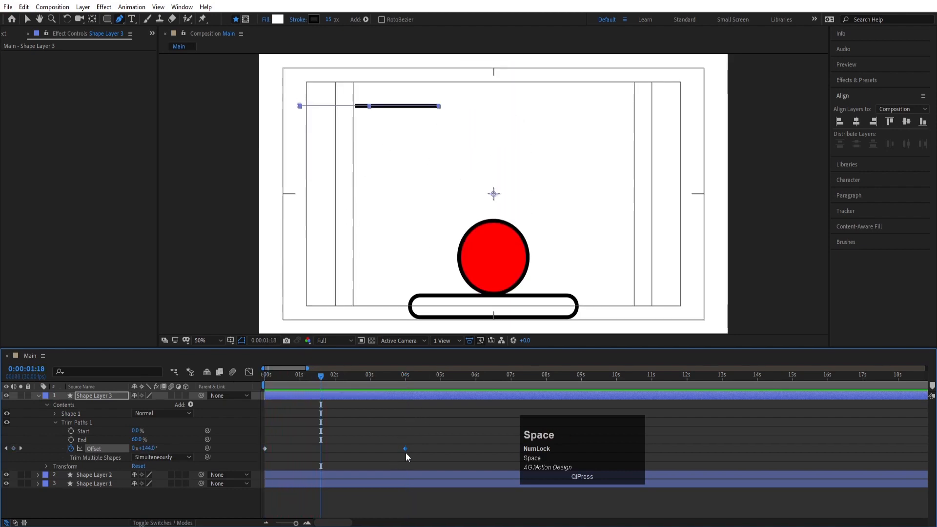
# - Move the second Offset keyframe to about 2 seconds and play back the faster line animation from near the start
pyautogui.moveTo(406, 449); pyautogui.dragTo(335, 445)
pyautogui.click(266, 375)
pyautogui.press('space')
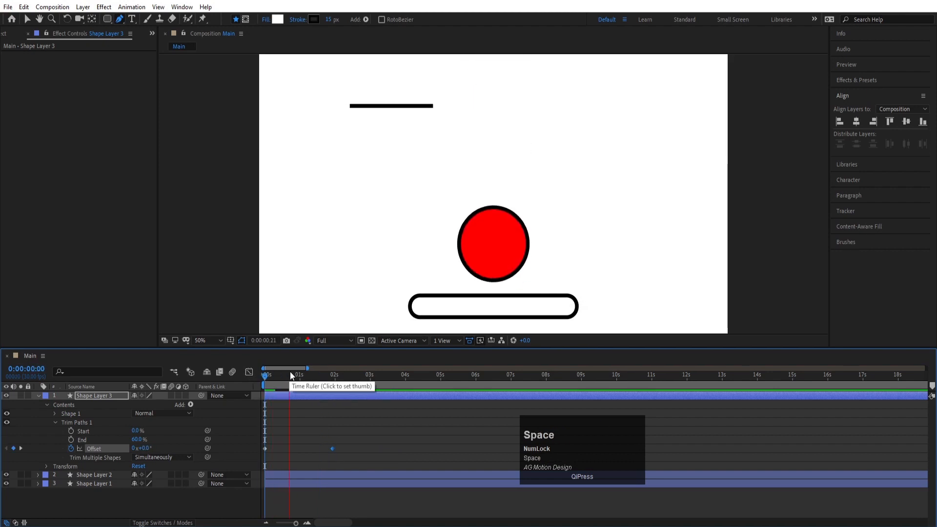
pyautogui.press('space')
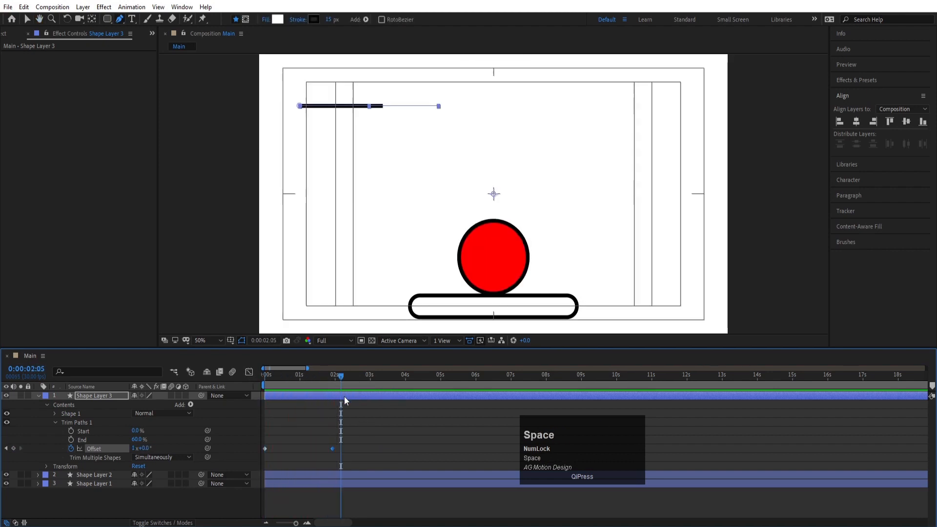
pyautogui.press('-')
pyautogui.moveTo(300, 377); pyautogui.dragTo(264, 386)
pyautogui.press('=')
pyautogui.moveTo(329, 382); pyautogui.dragTo(271, 381)
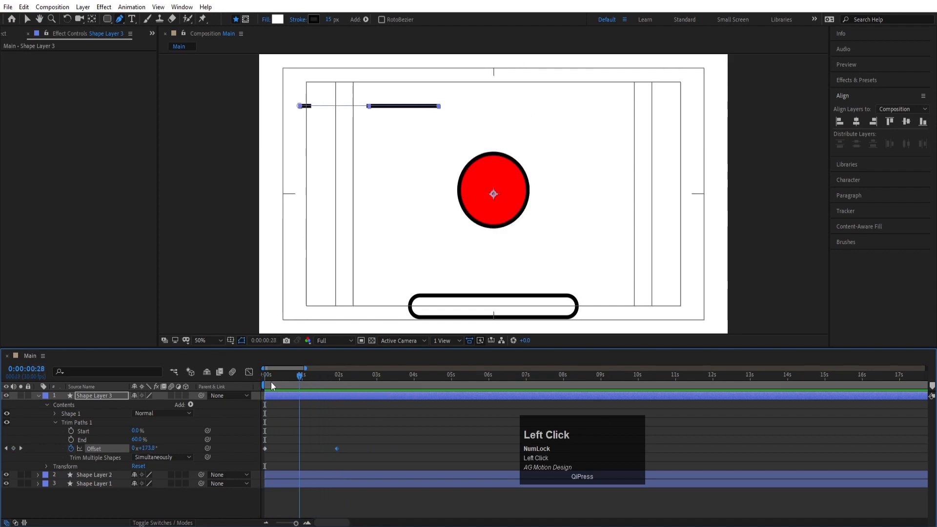
pyautogui.press('space')
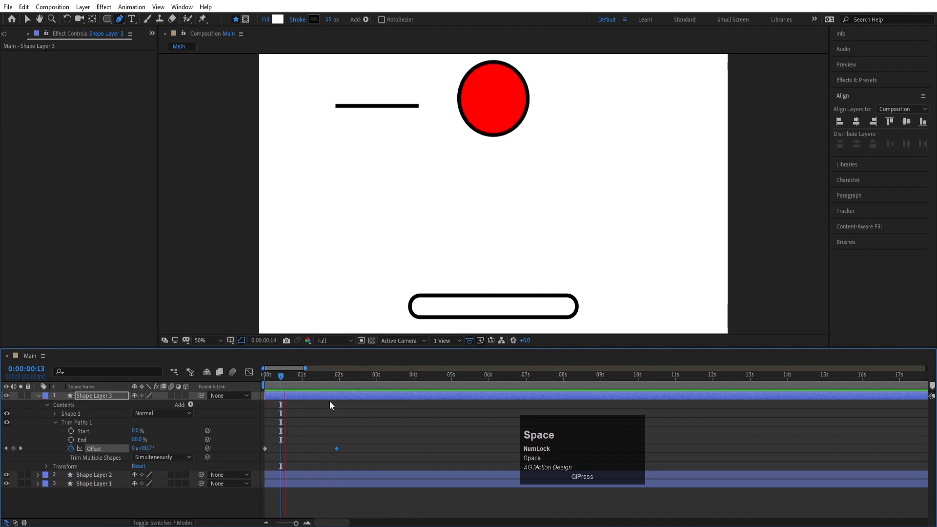
pyautogui.press('space')
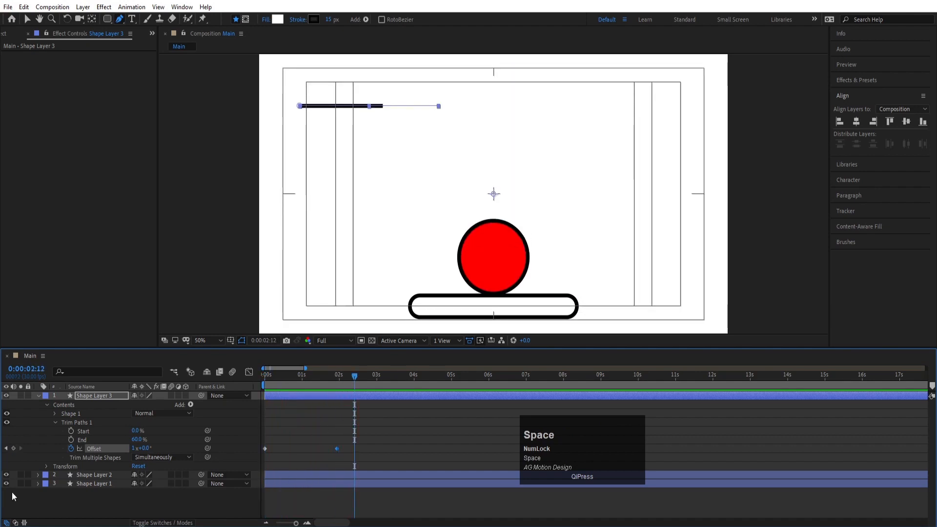
# - Add the expression loopOut() to the Trim Paths Offset of Shape Layer 3 and preview the looping line
pyautogui.keyDown('alt'); pyautogui.click(71, 449); pyautogui.keyUp('alt')
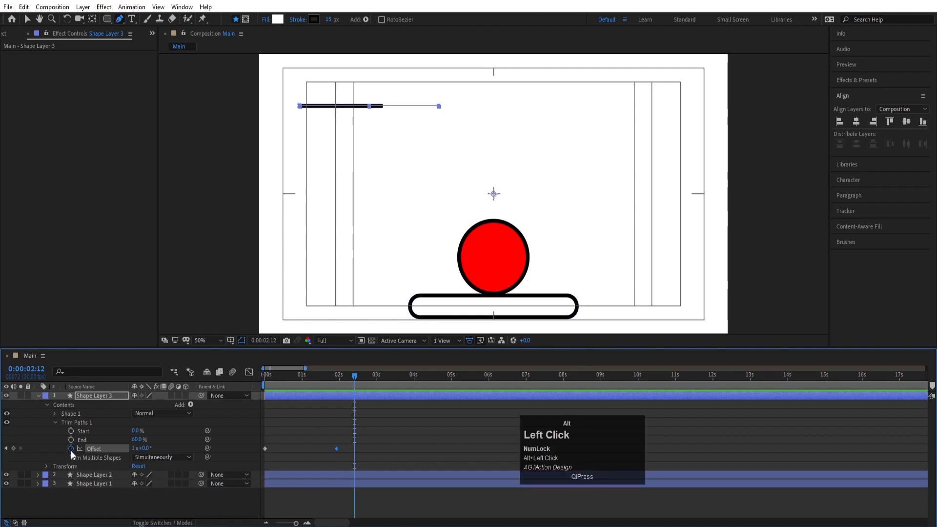
pyautogui.write('loop')
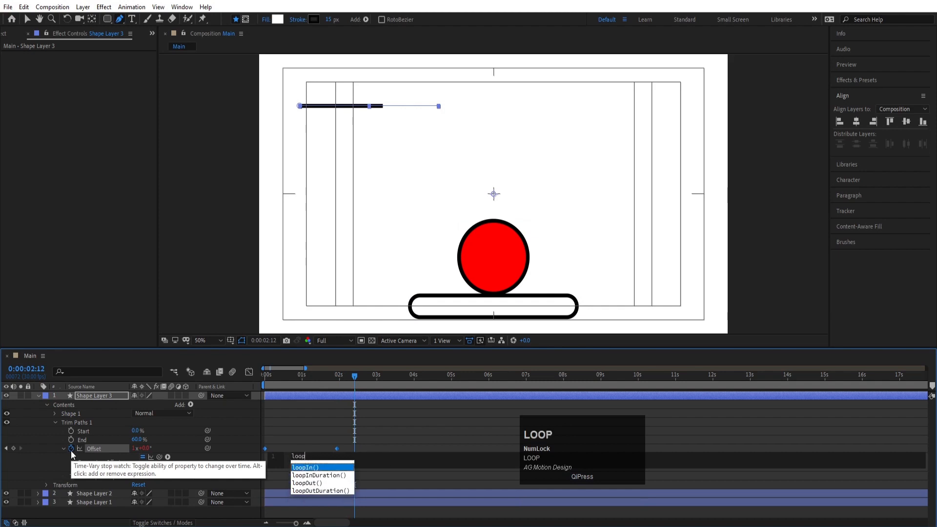
pyautogui.press('Down')
pyautogui.press('Down')
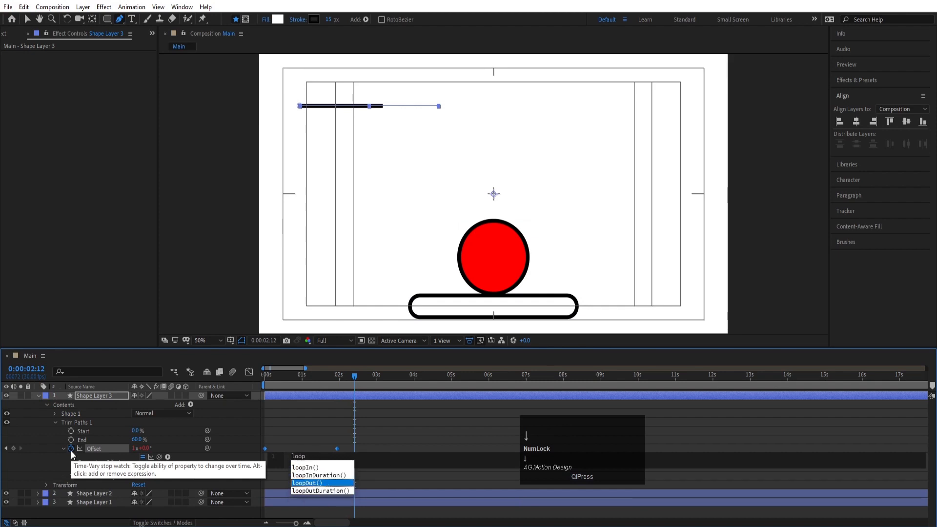
pyautogui.press('Return')
pyautogui.click(346, 432)
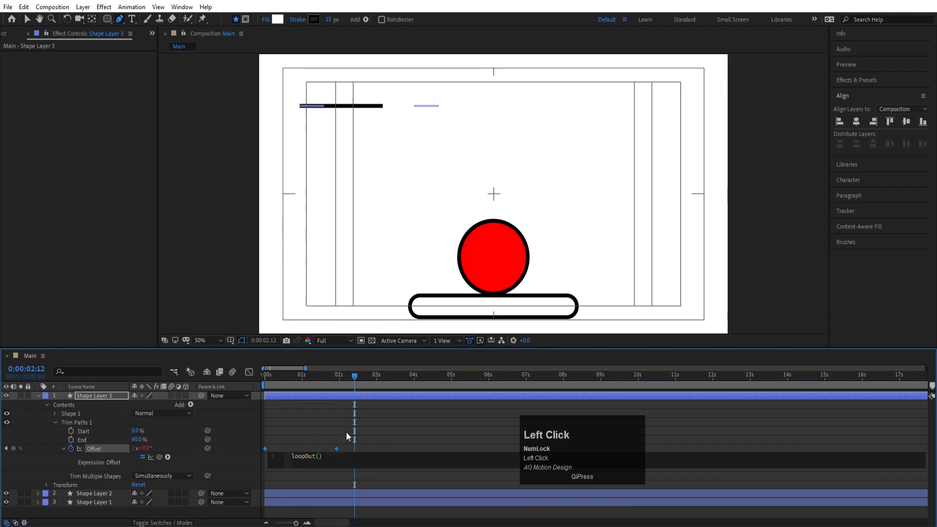
pyautogui.click(347, 382)
pyautogui.moveTo(348, 382)
pyautogui.mouseDown()
pyautogui.moveTo(332, 431)
pyautogui.moveTo(337, 386)
pyautogui.mouseUp()
pyautogui.press('space')
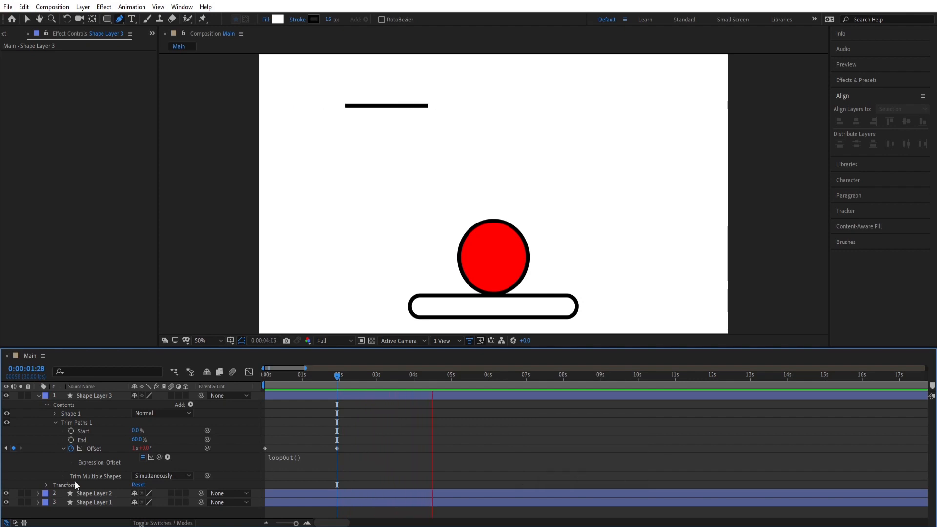
pyautogui.press('space')
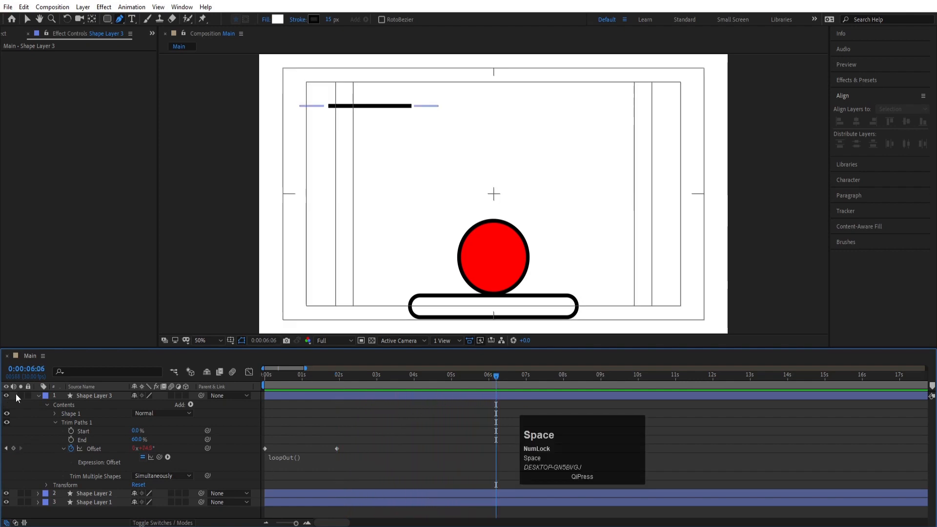
# - Collapse Shape Layer 3 and centre its anchor point on the line
pyautogui.click(36, 396)
pyautogui.click(73, 396)
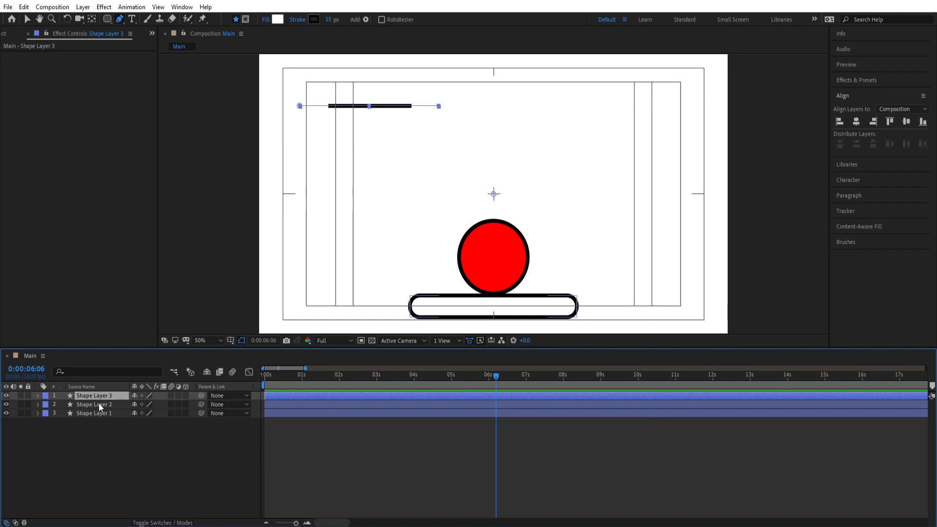
pyautogui.press('ctrl')
pyautogui.hotkey('ctrl', 'alt', 'Home')
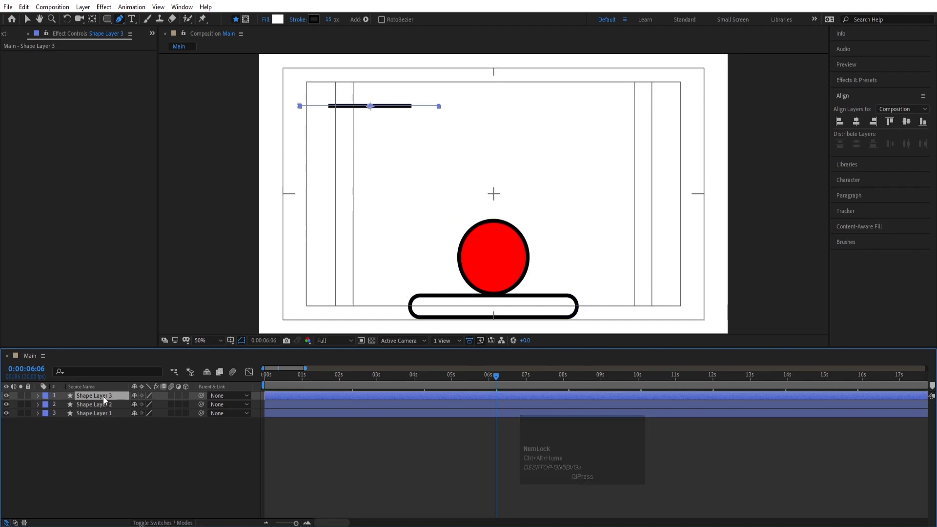
# - Duplicate the line layer five times and spread the copies around both sides of the composition, including the lower-left edge
pyautogui.hotkey('ctrl', 'd')
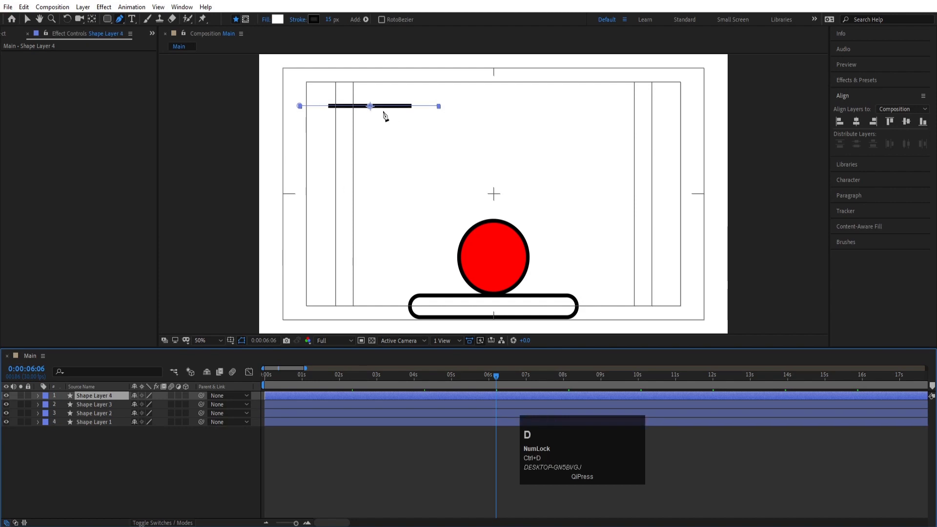
pyautogui.press('v')
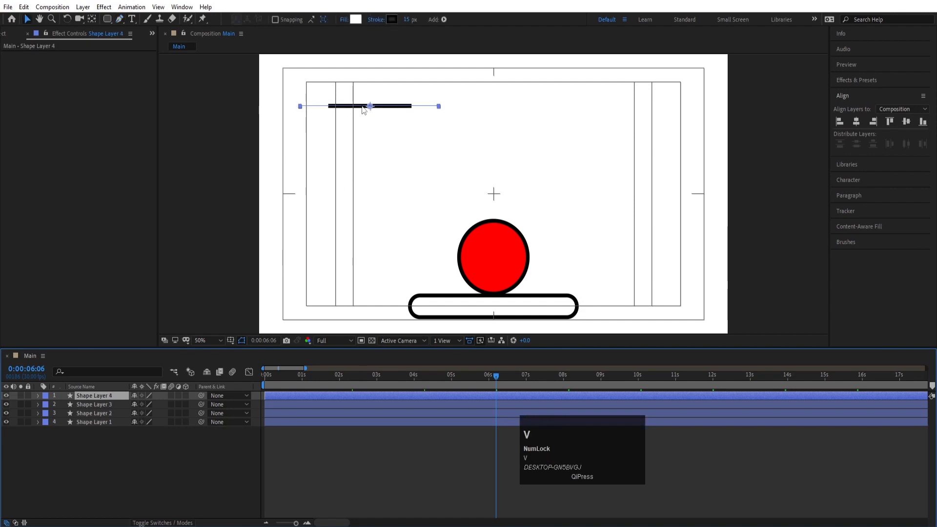
pyautogui.moveTo(371, 107); pyautogui.dragTo(261, 308)
pyautogui.hotkey('ctrl', 'd')
pyautogui.hotkey('ctrl', 'd')
pyautogui.hotkey('ctrl', 'd')
pyautogui.hotkey('ctrl', 'd')
# - Preview all the moving lines together with the bouncing ball from the first frame
pyautogui.moveTo(275, 375); pyautogui.dragTo(219, 391)
pyautogui.press('space')
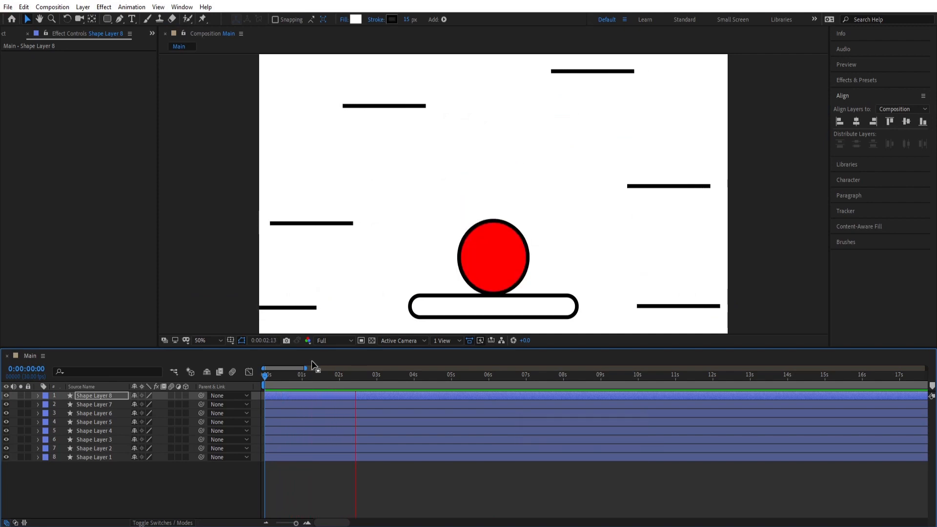
pyautogui.press('space')
pyautogui.click(306, 388)
pyautogui.press('space')
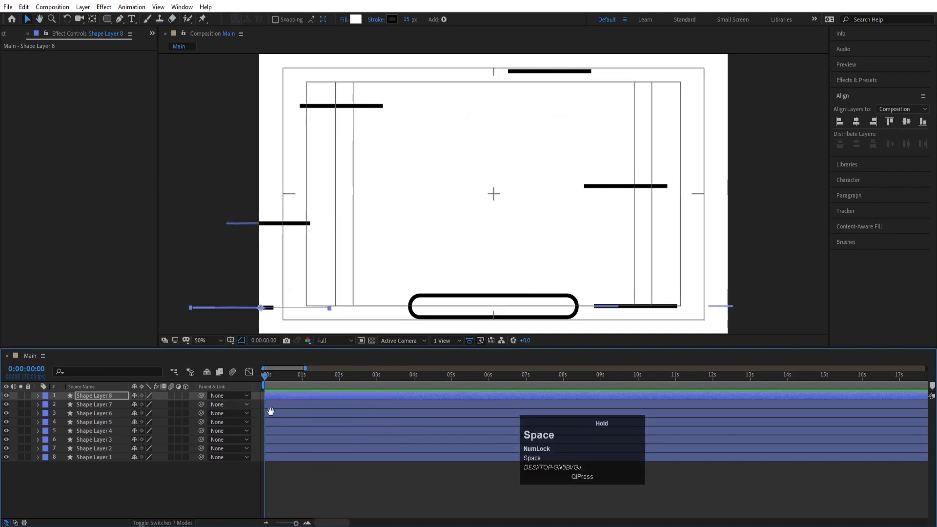
pyautogui.moveTo(318, 374); pyautogui.dragTo(220, 383)
# - Deselect the layers and add the text "BOUNCING BALL" above the ball with the Type tool at 0:00:01:02
pyautogui.moveTo(232, 481); pyautogui.dragTo(249, 482)
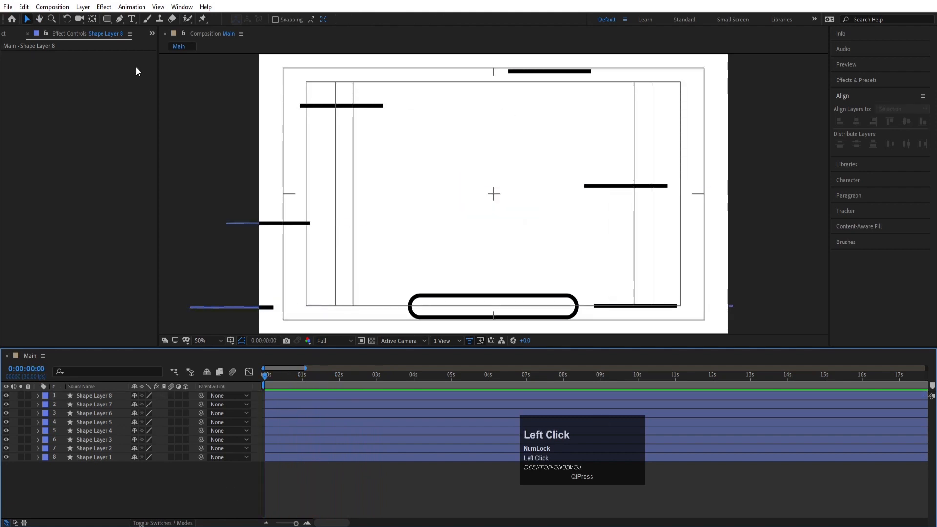
pyautogui.click(132, 18)
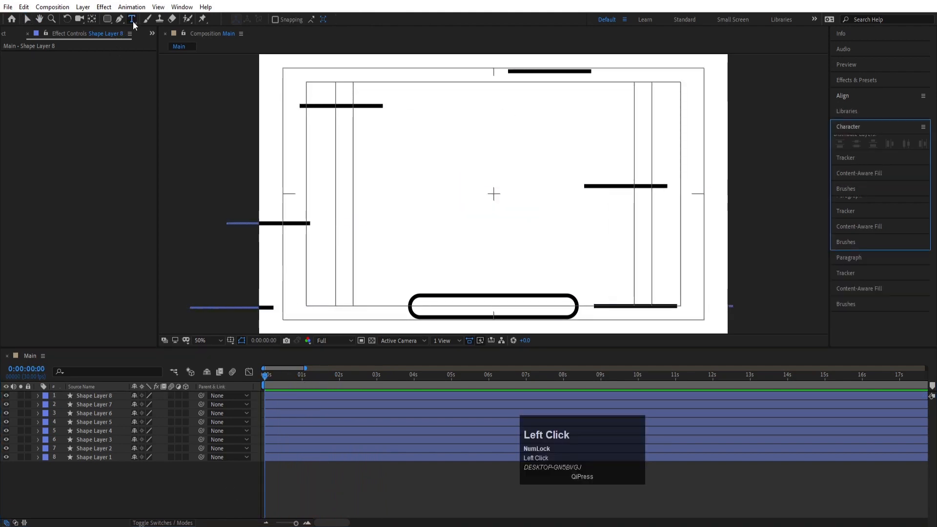
pyautogui.press('space')
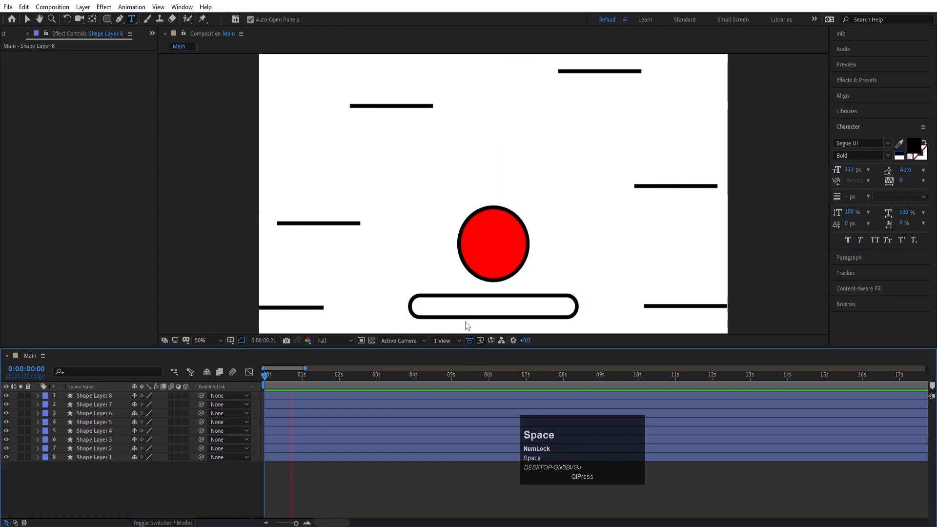
pyautogui.click(380, 169)
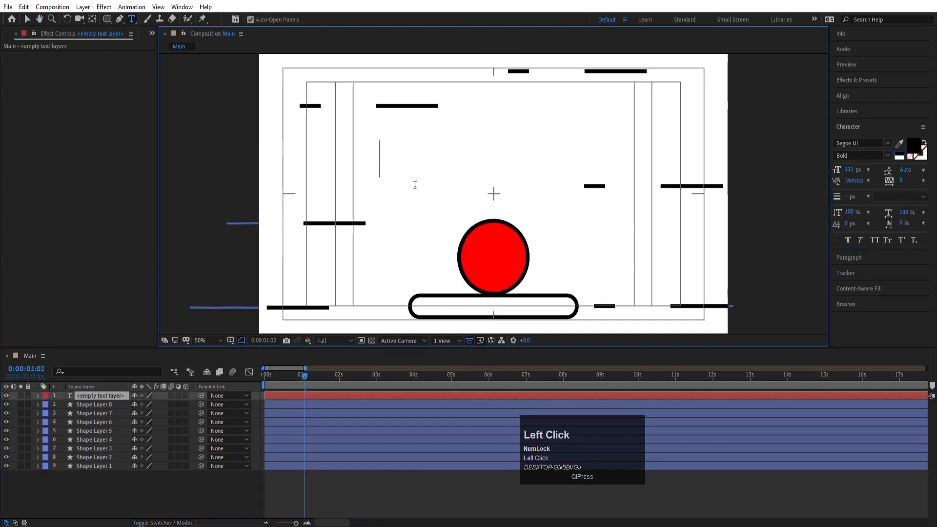
pyautogui.write('BOUN')
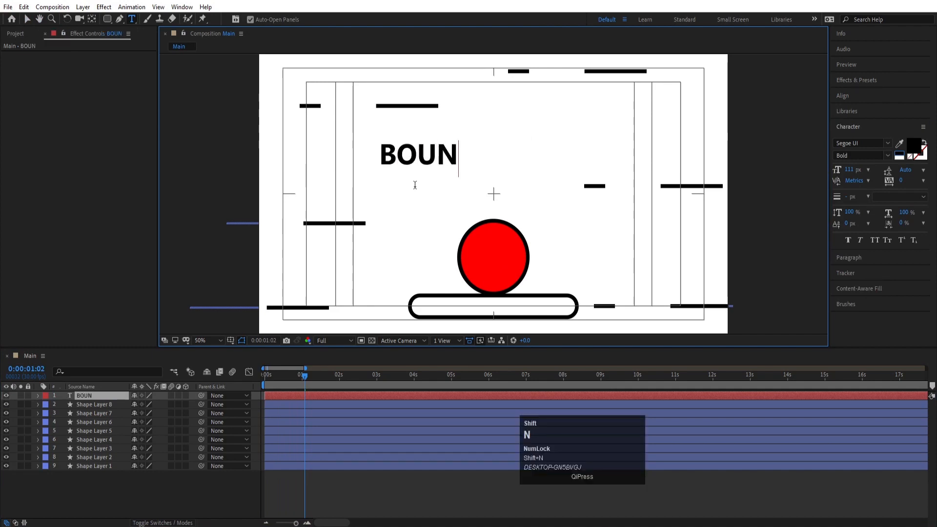
pyautogui.write('CING BAL')
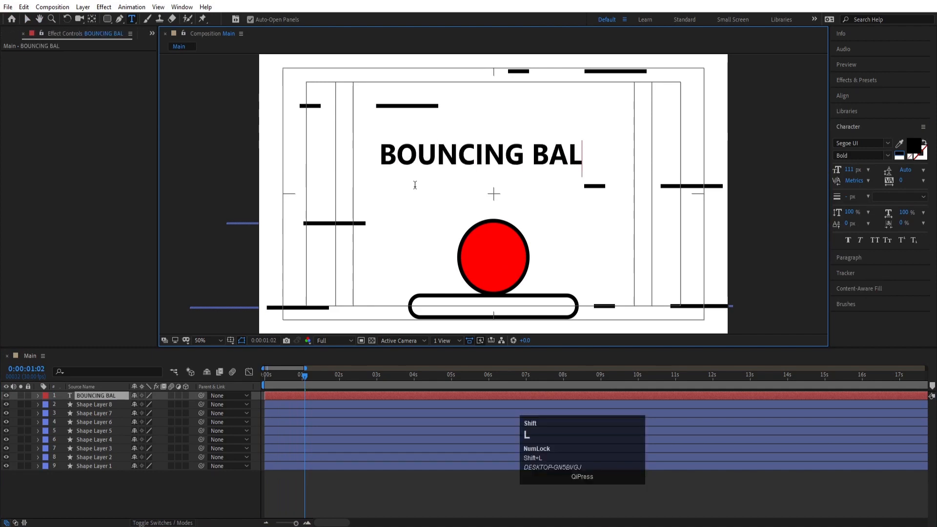
pyautogui.write('L')
pyautogui.click(121, 495)
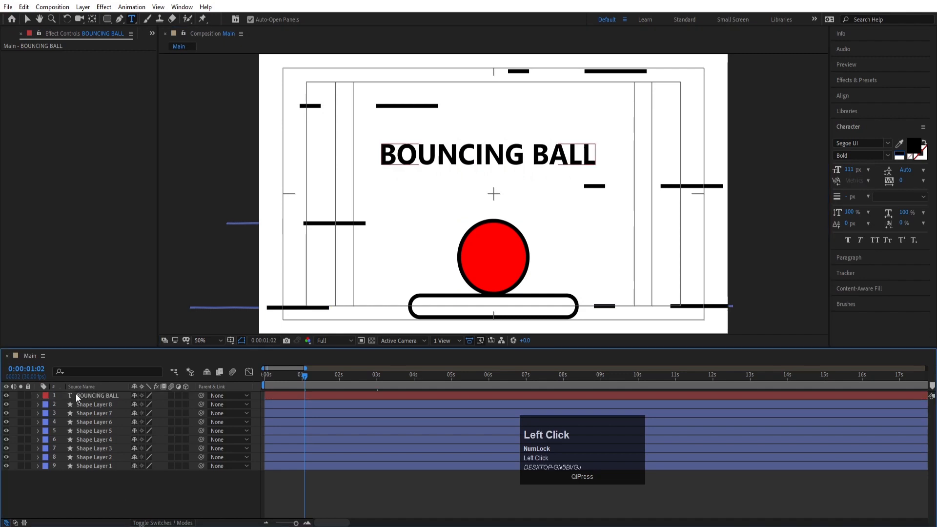
# - Centre the anchor point of the BOUNCING BALL text layer and align the layer to the composition's horizontal centre
pyautogui.click(76, 398)
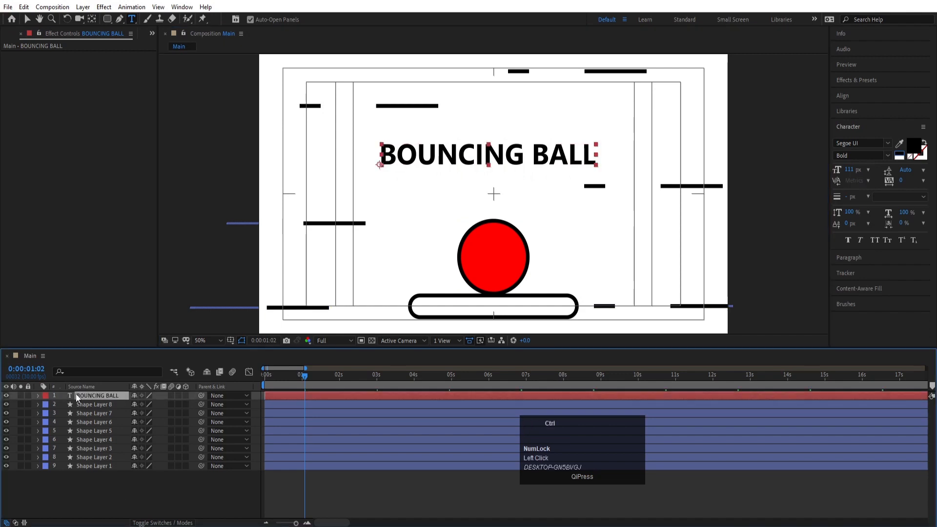
pyautogui.hotkey('ctrl', 'alt', 'Home')
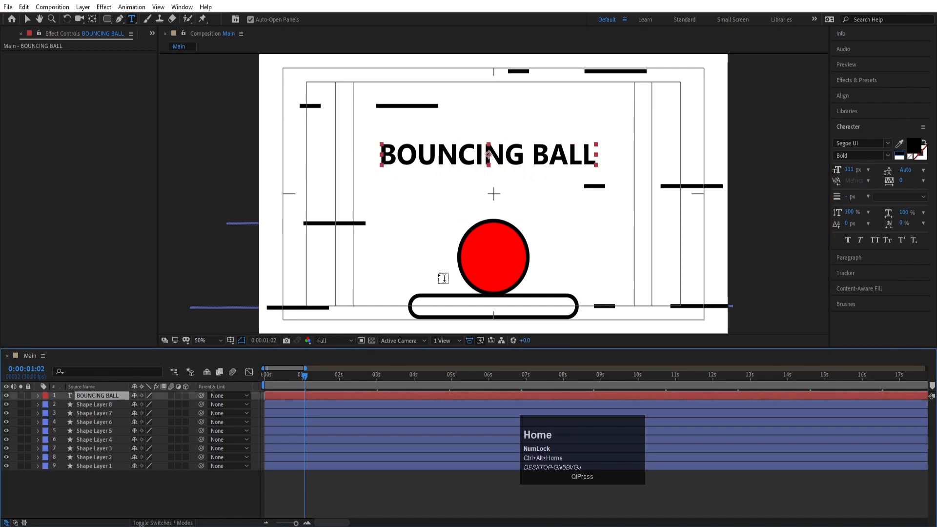
pyautogui.click(845, 97)
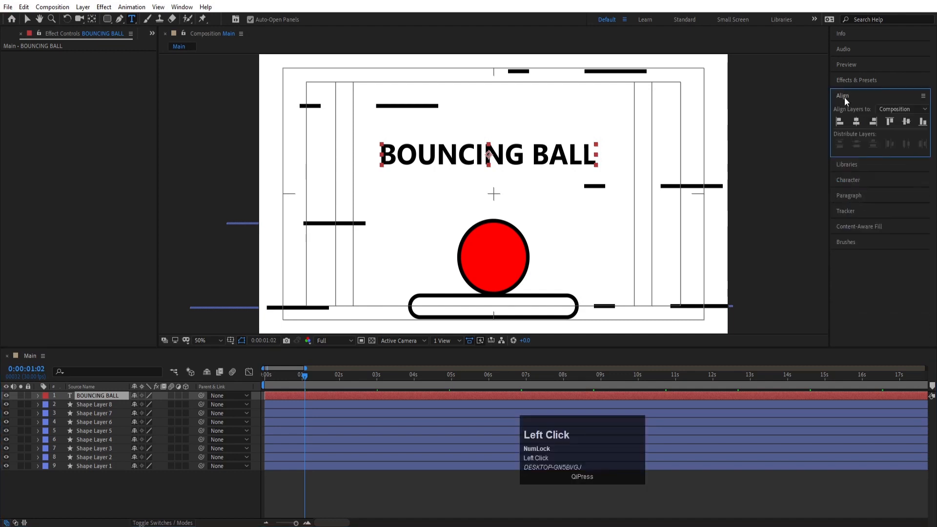
pyautogui.click(855, 122)
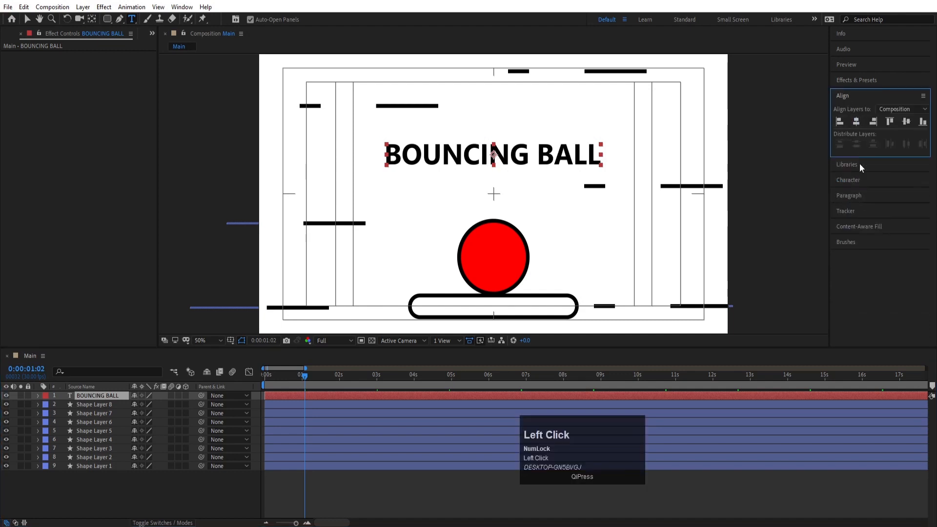
# - Set the BOUNCING BALL title's font to Poplar Std Black at 169 px and re-centre the layer horizontally in the composition
pyautogui.click(850, 180)
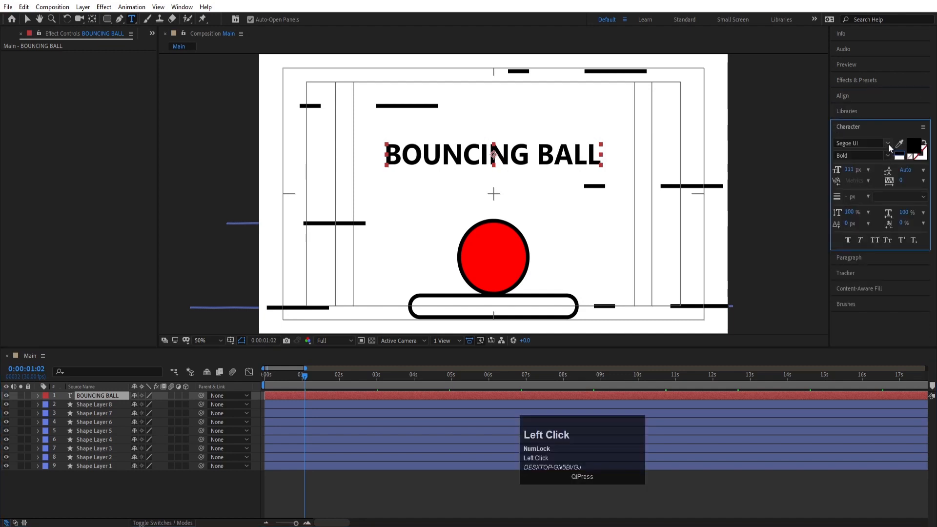
pyautogui.click(889, 144)
pyautogui.scroll(5, 876, 240)
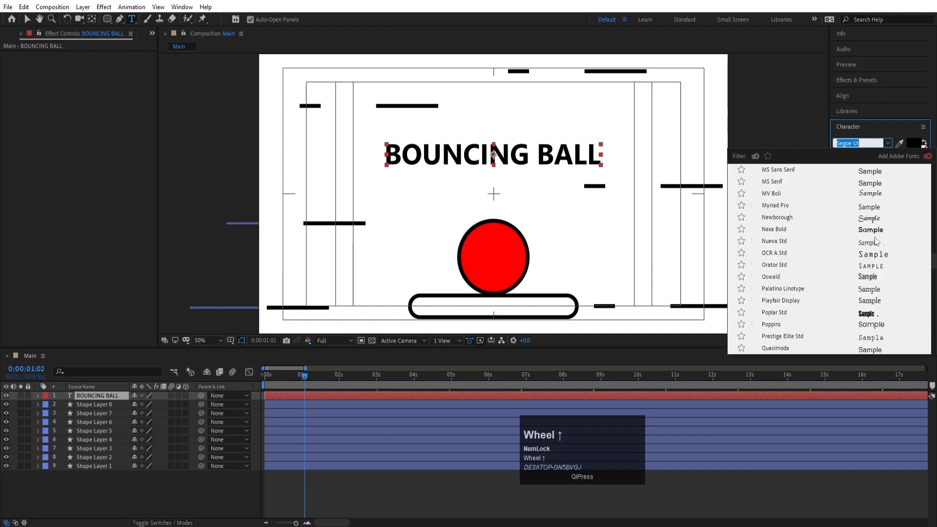
pyautogui.click(862, 312)
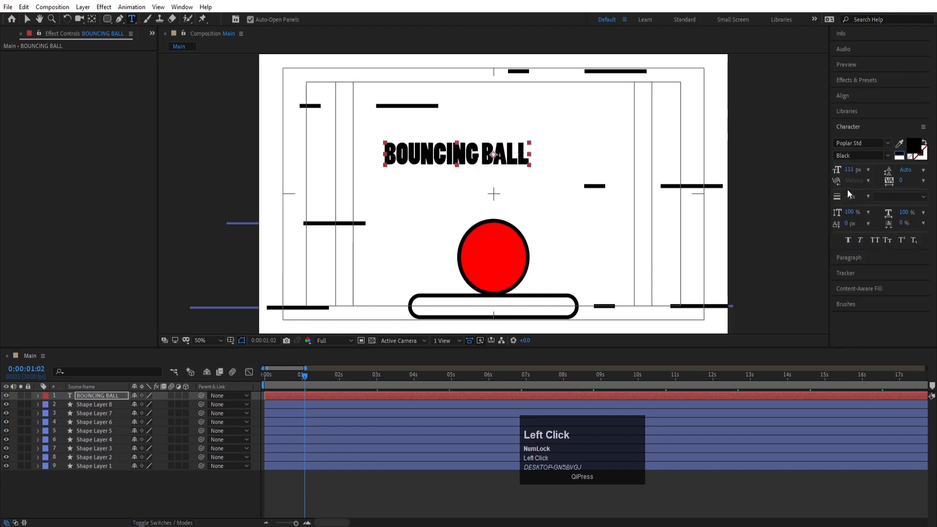
pyautogui.moveTo(852, 170); pyautogui.dragTo(883, 171)
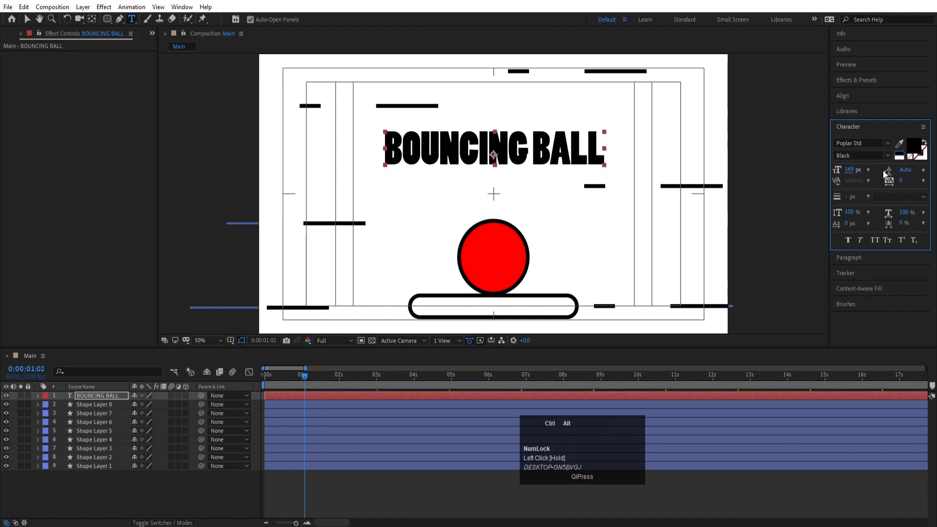
pyautogui.click(852, 96)
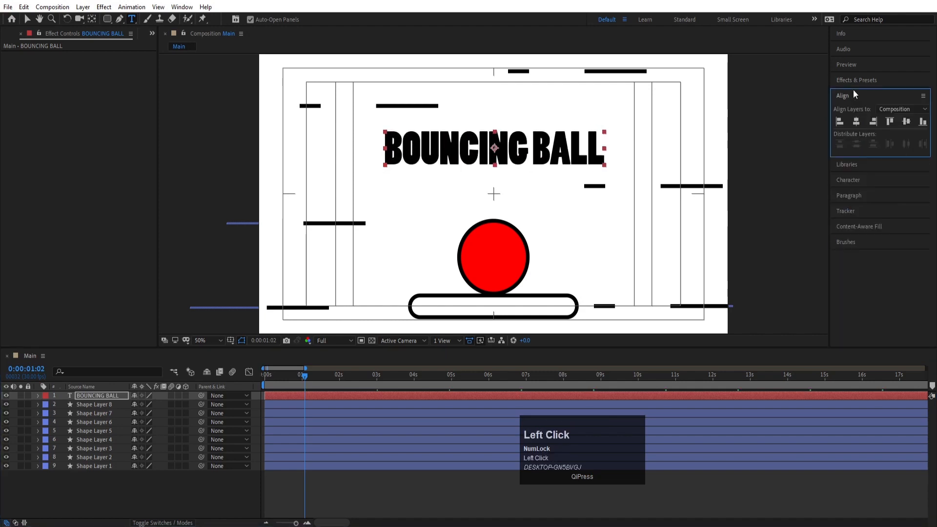
pyautogui.click(852, 122)
# - Give the title a white FFFFFF fill and a 9 px black stroke, and preview it with the animation
pyautogui.click(851, 178)
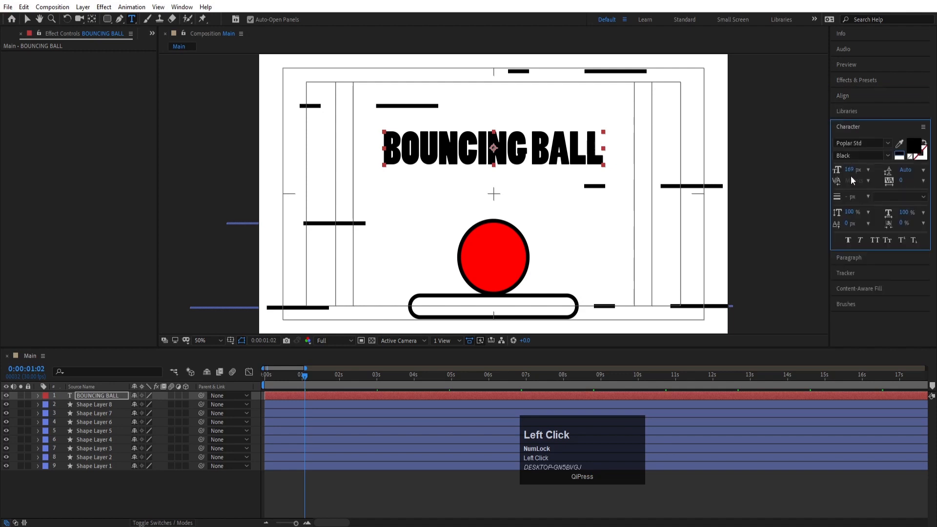
pyautogui.click(914, 152)
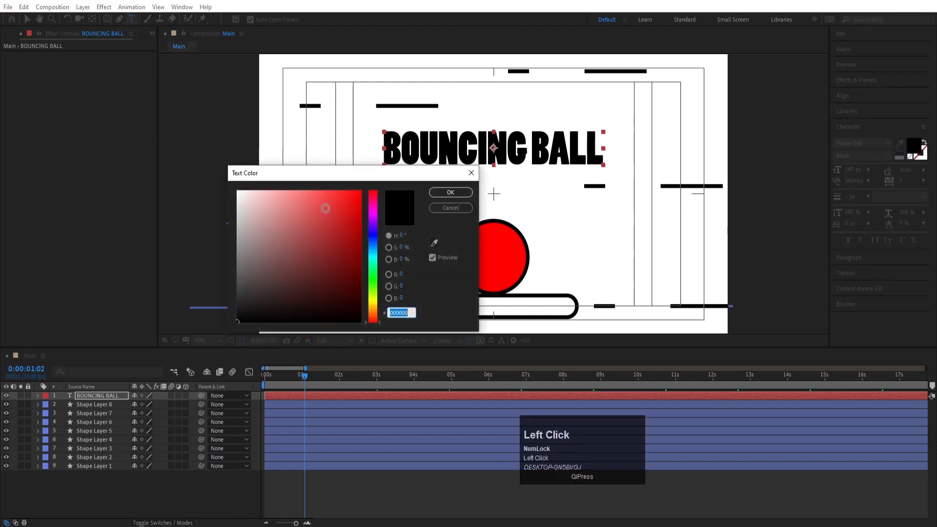
pyautogui.click(286, 217)
pyautogui.moveTo(238, 192); pyautogui.dragTo(332, 200)
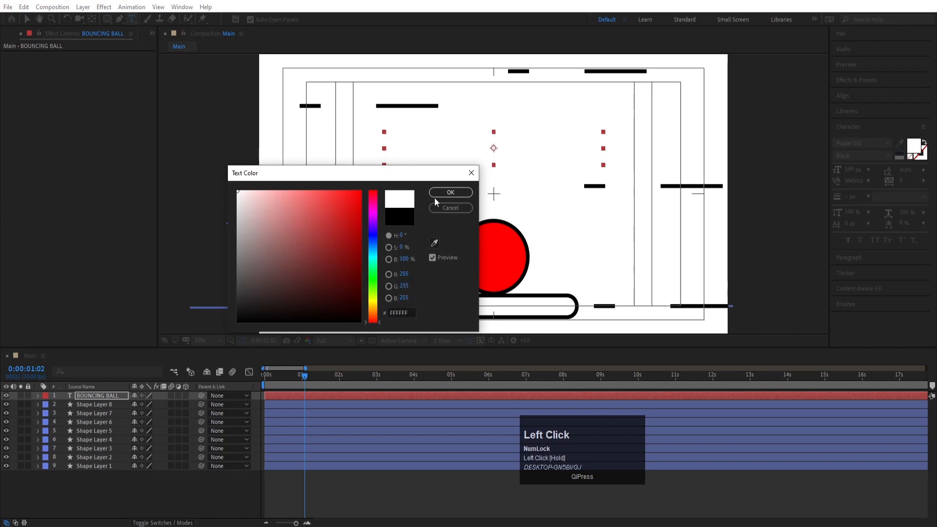
pyautogui.click(436, 195)
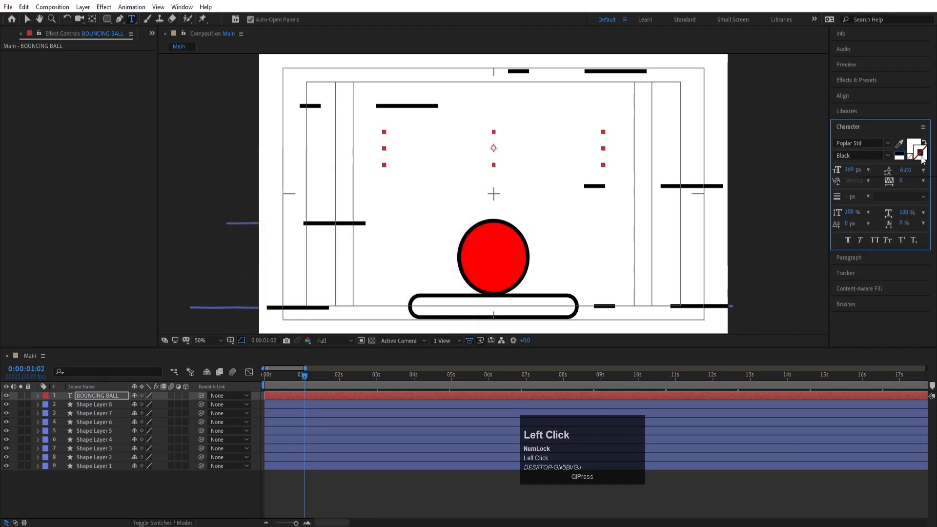
pyautogui.click(903, 154)
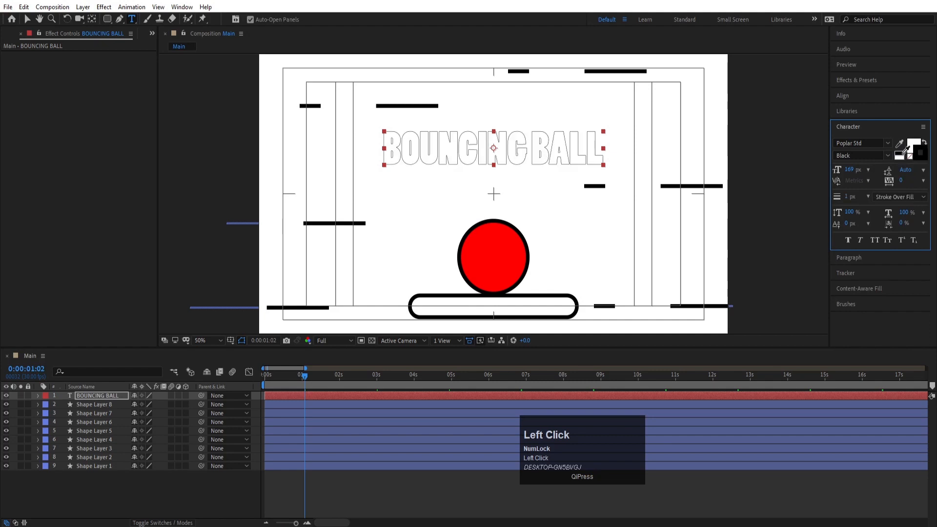
pyautogui.moveTo(845, 193); pyautogui.dragTo(851, 195)
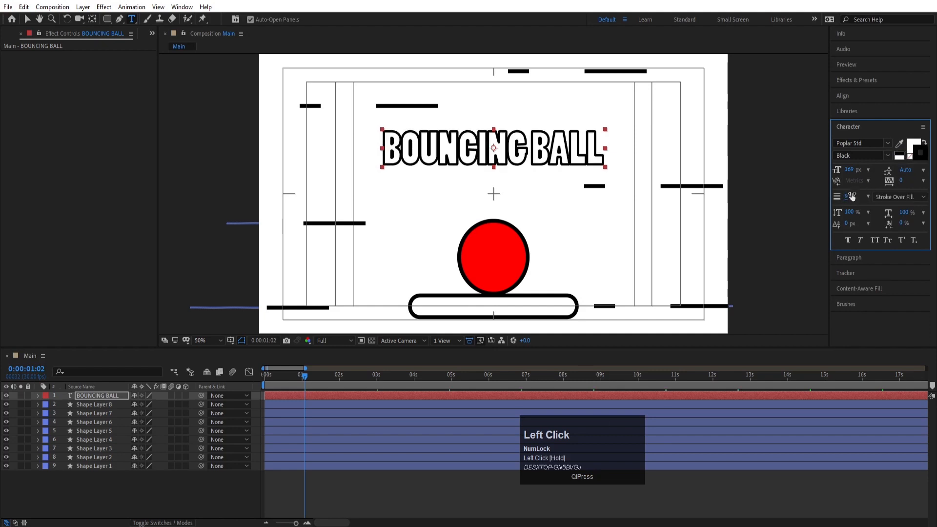
pyautogui.click(280, 375)
pyautogui.press('space')
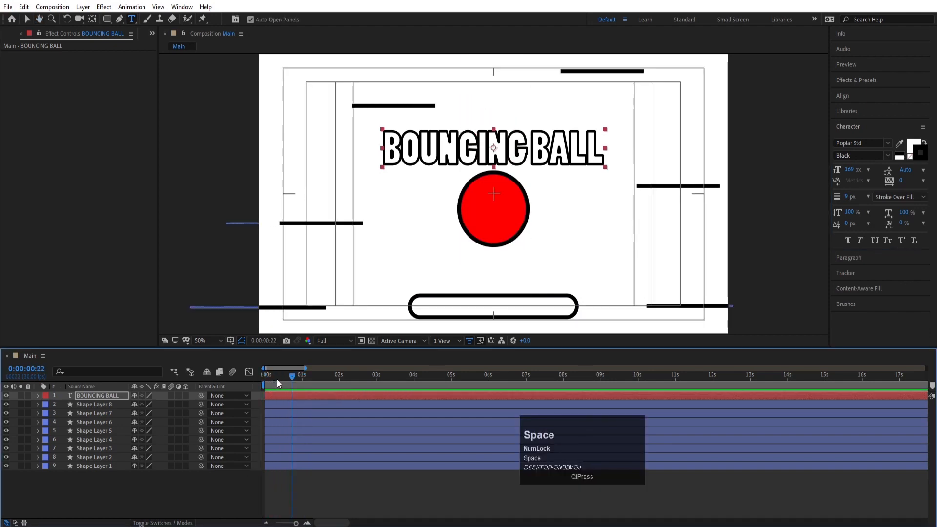
# - Apply the 3D Flip In Rotate X text animation preset to the title at 0:00:01:04
pyautogui.click(261, 382)
pyautogui.press('space')
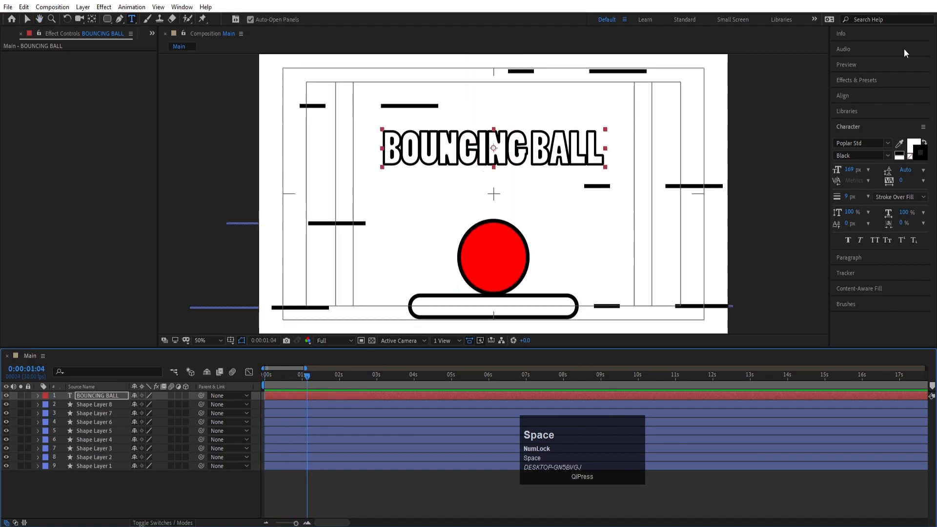
pyautogui.click(848, 80)
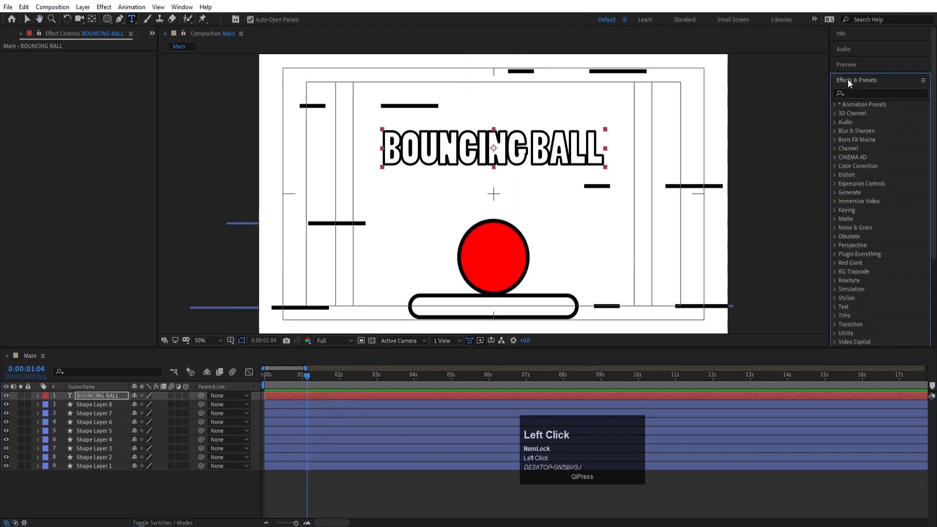
pyautogui.click(834, 104)
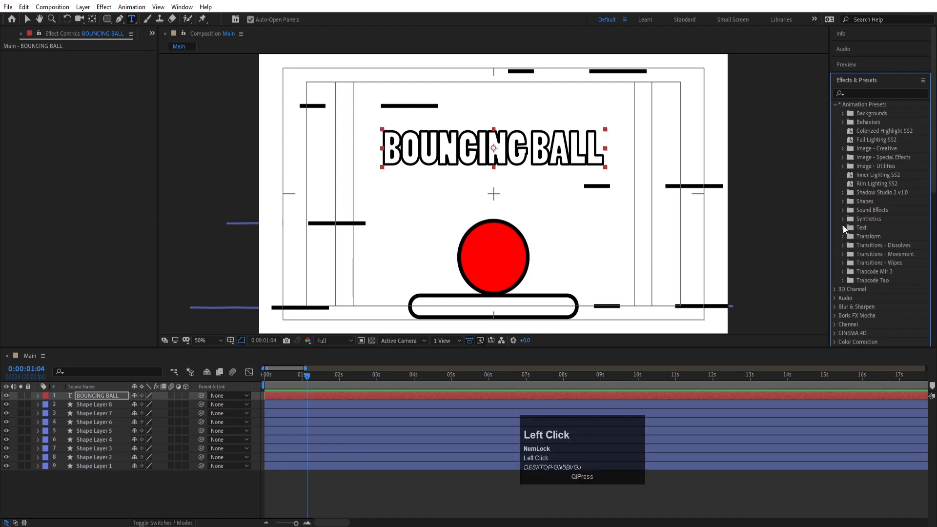
pyautogui.click(844, 228)
pyautogui.click(851, 237)
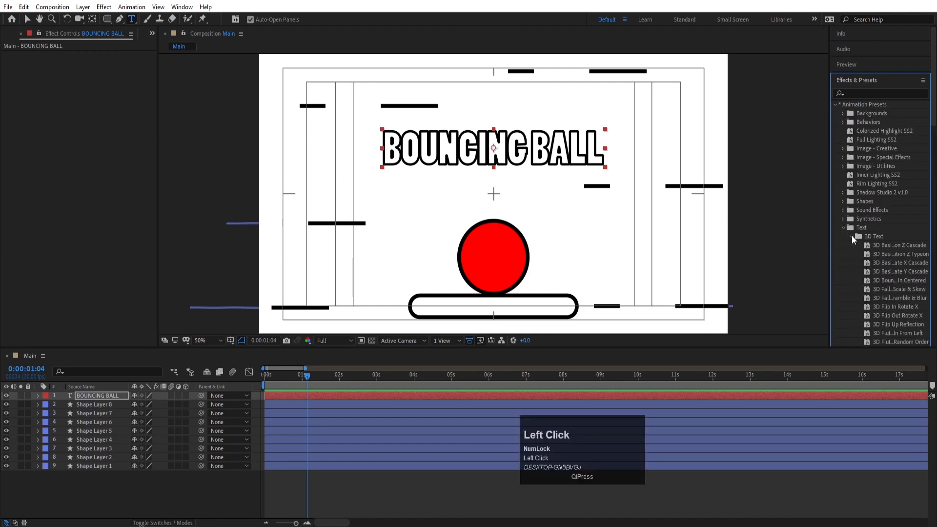
pyautogui.doubleClick(890, 307)
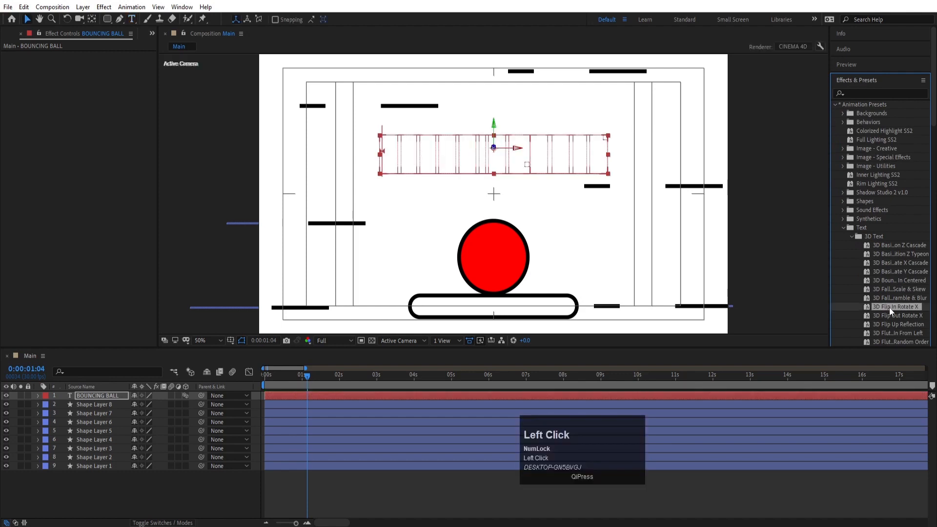
# - Reveal the title layer's Range Selector Offset keyframes and preview the flip-in animation
pyautogui.click(357, 397)
pyautogui.press('u')
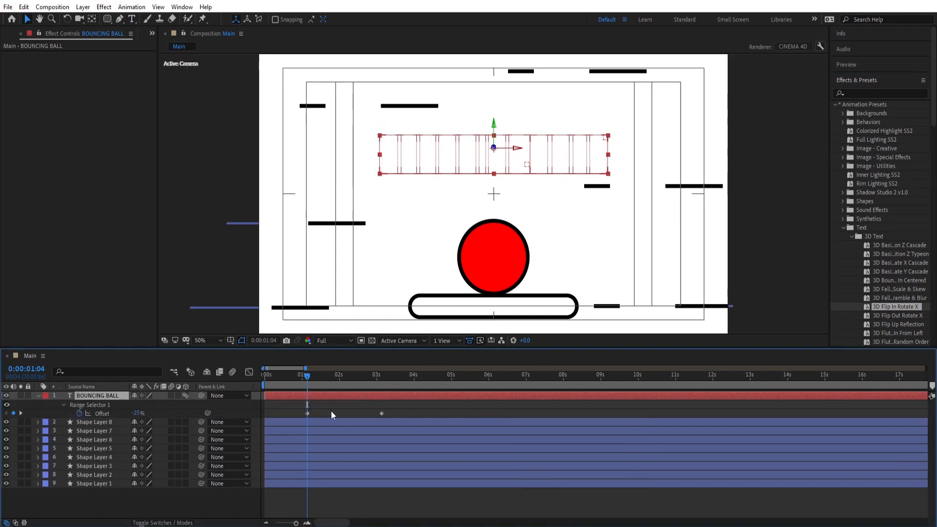
pyautogui.press('space')
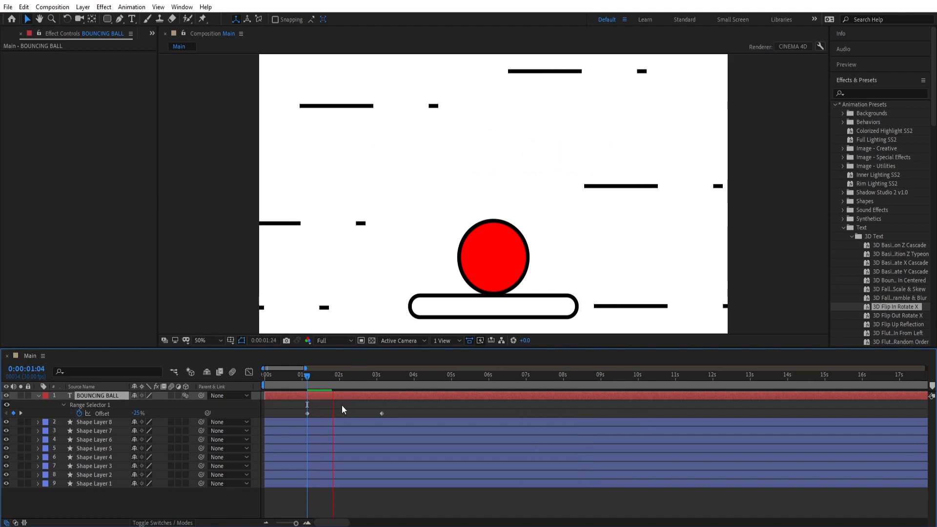
pyautogui.press('space')
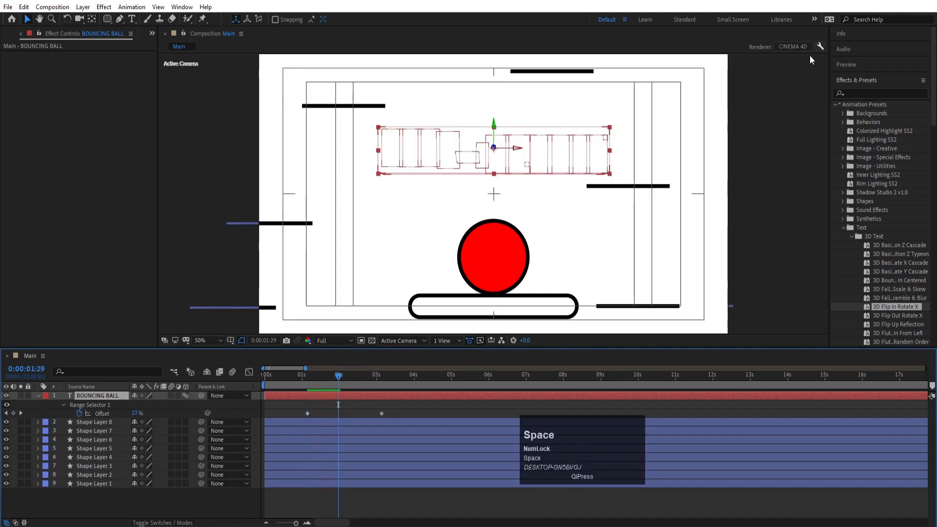
# - Lower the composition's preview resolution to Quarter and replay part of the title animation
pyautogui.click(341, 341)
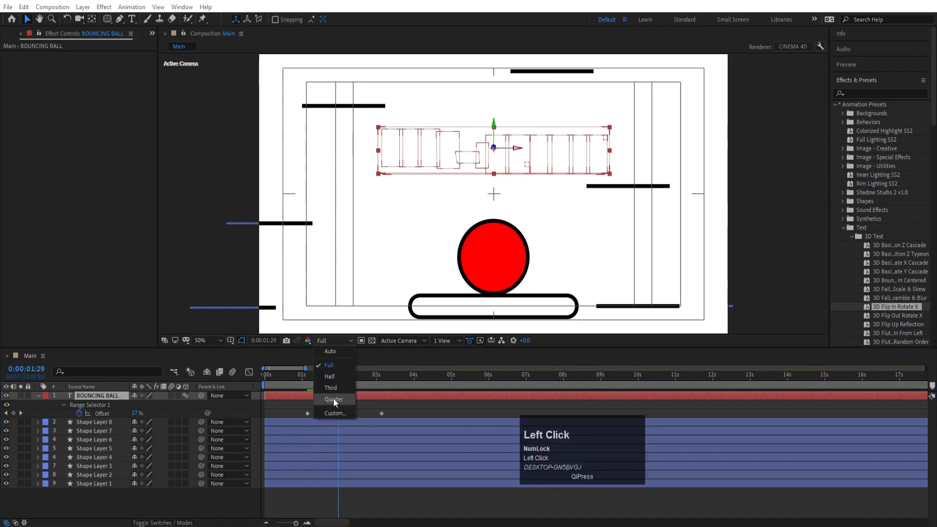
pyautogui.click(334, 399)
pyautogui.press('space')
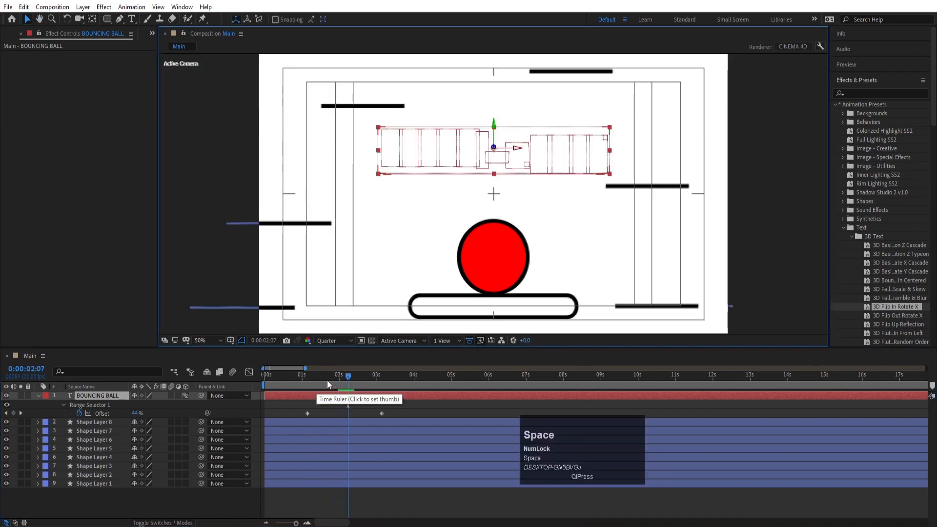
pyautogui.click(312, 379)
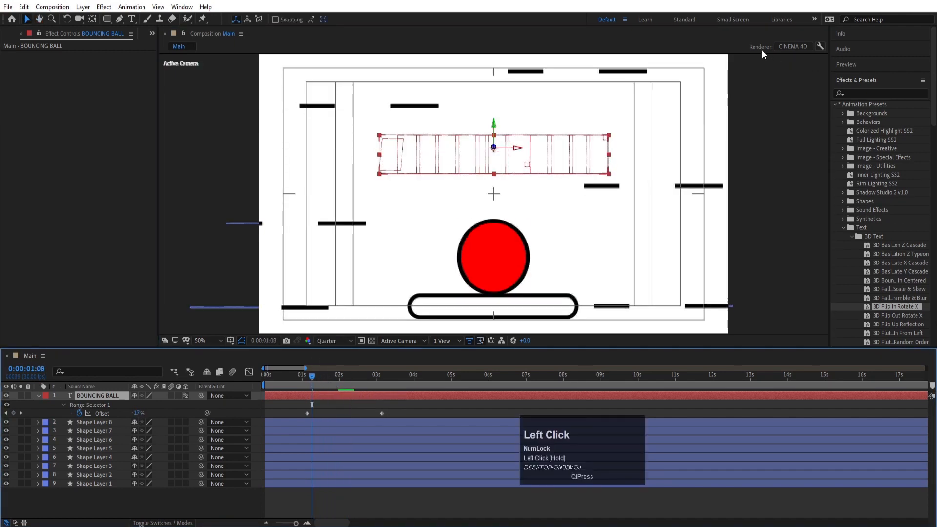
# - Switch the Main composition's 3D renderer to Classic 3D and preview the title flipping in
pyautogui.click(790, 46)
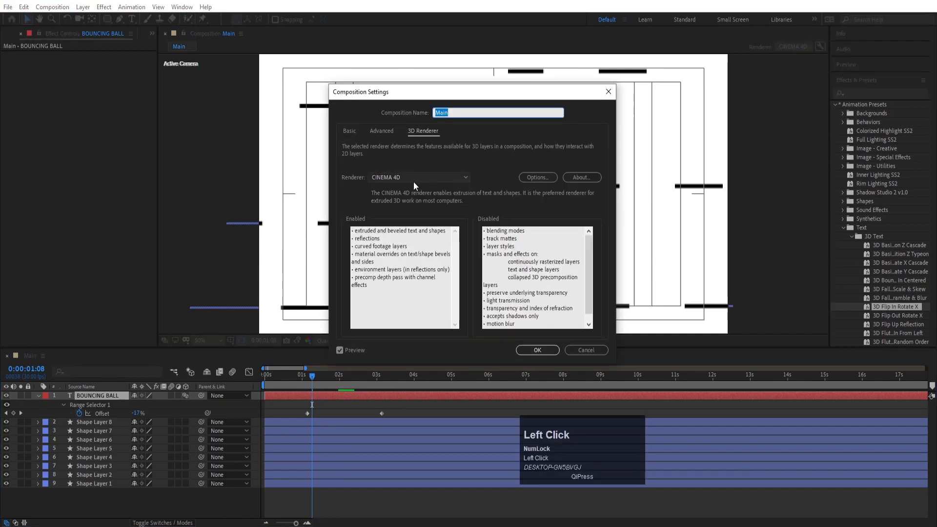
pyautogui.click(402, 178)
pyautogui.click(400, 189)
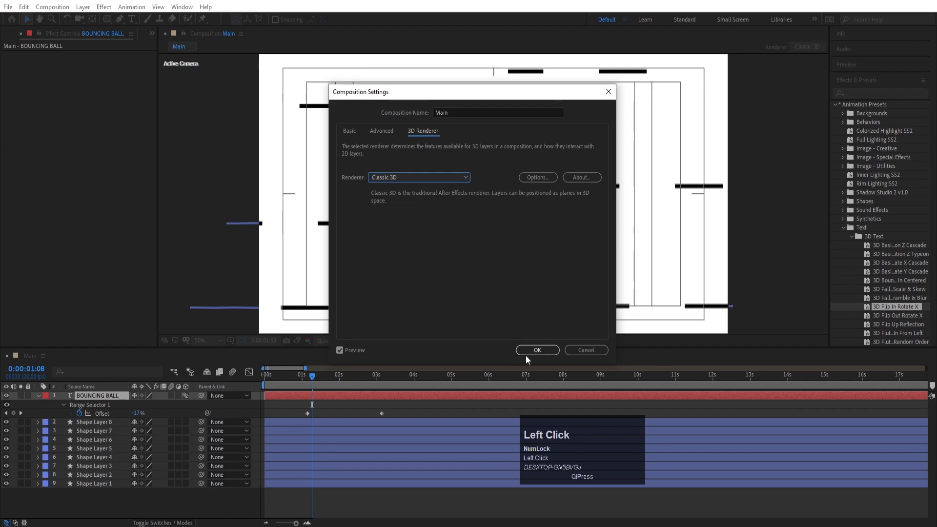
pyautogui.click(530, 350)
pyautogui.press('space')
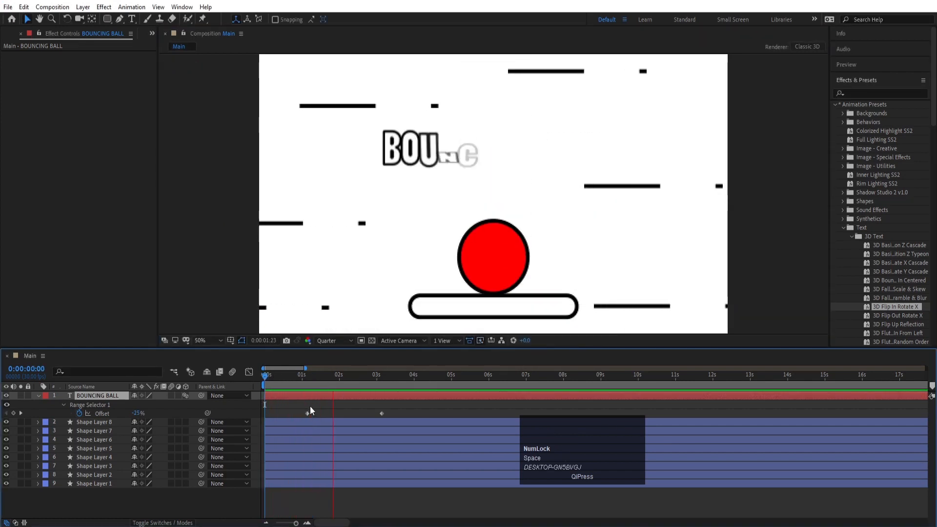
pyautogui.press('space')
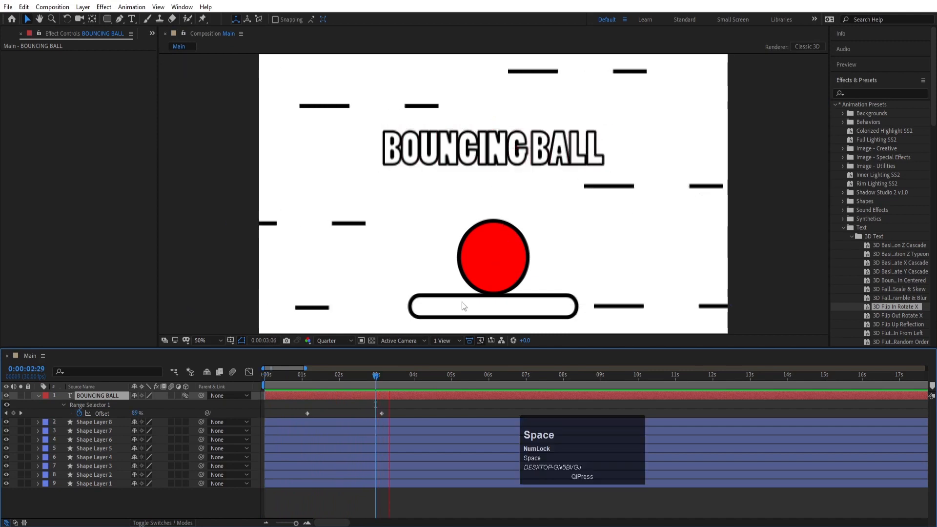
pyautogui.press('space')
# - Apply Easy Ease to both title Offset keyframes, shift them so the first sits at 0:00:00:00, and preview the title
pyautogui.moveTo(291, 379); pyautogui.dragTo(264, 386)
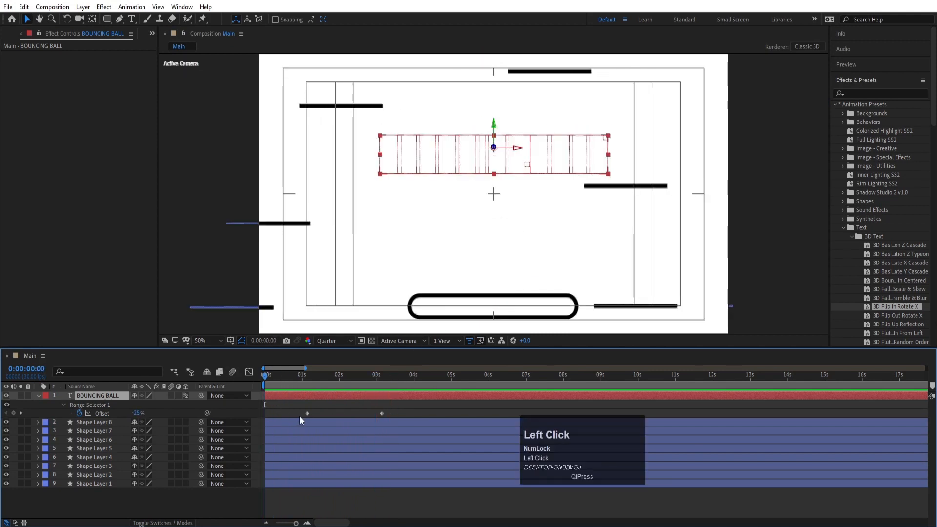
pyautogui.moveTo(300, 416); pyautogui.dragTo(452, 432)
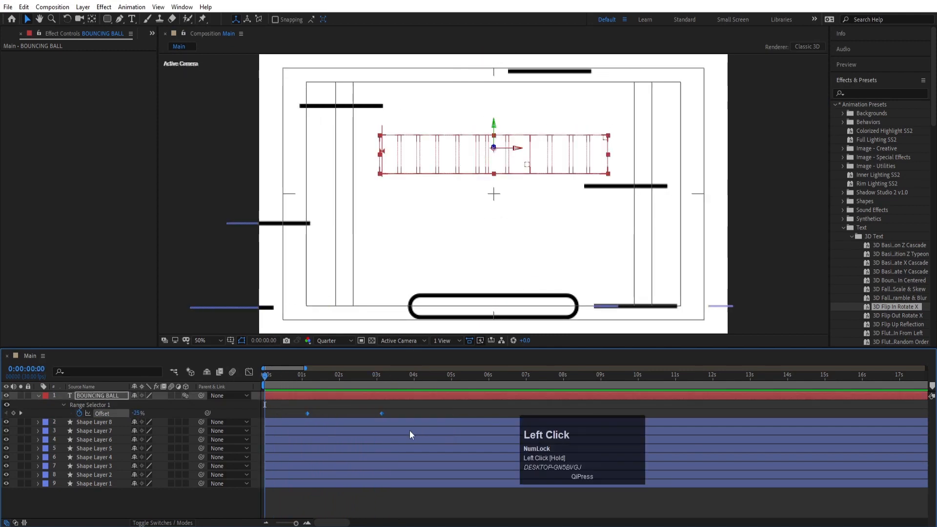
pyautogui.press('F9')
pyautogui.moveTo(307, 416); pyautogui.dragTo(265, 420)
pyautogui.press('space')
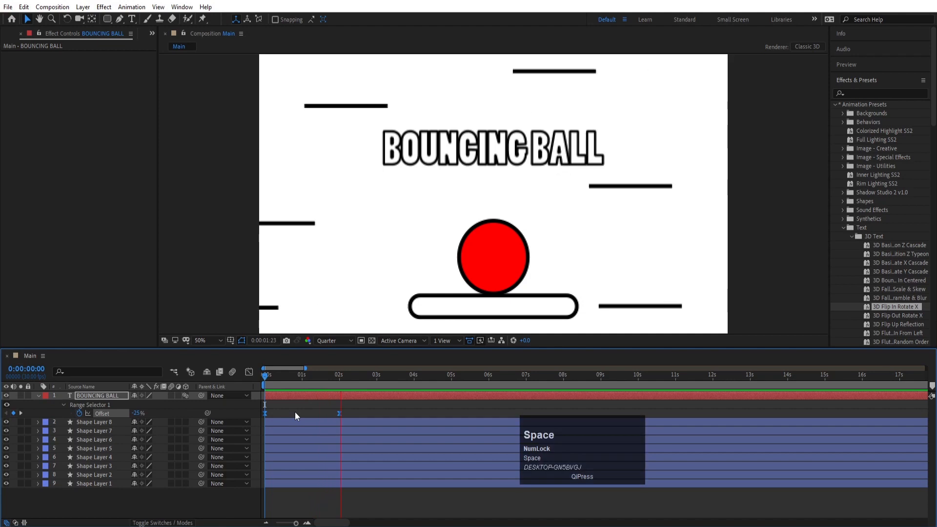
pyautogui.click(299, 410)
pyautogui.press('u')
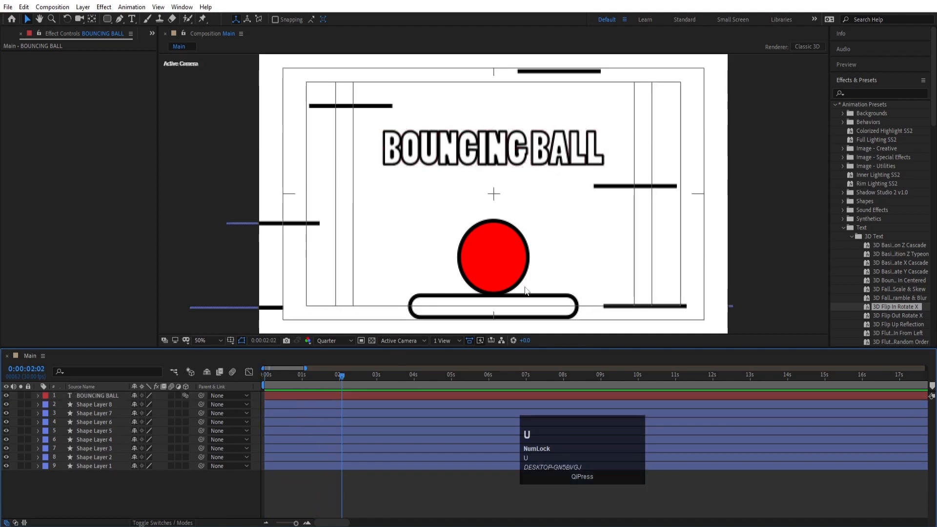
# - Reveal the red ball layer's Position keyframes, replay the bounce together with the title, and go to 0:00:02:00
pyautogui.click(505, 265)
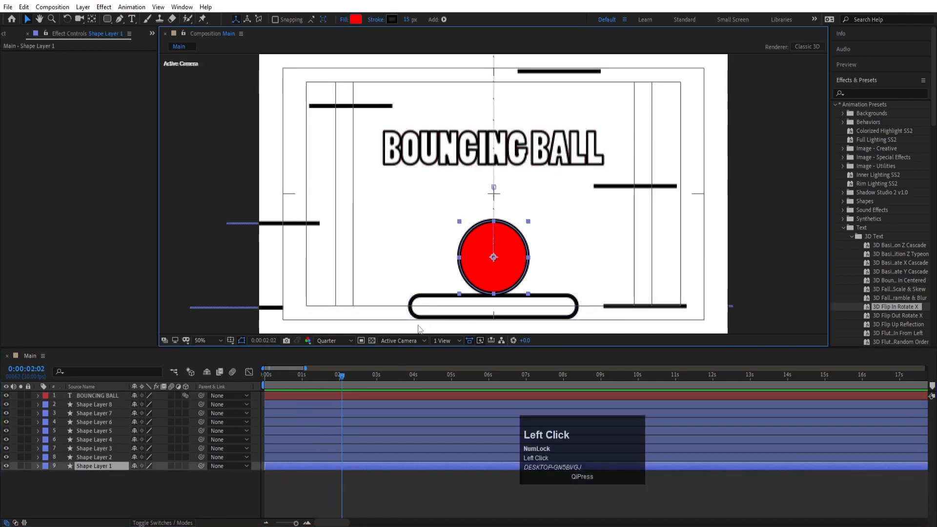
pyautogui.press('u')
pyautogui.moveTo(342, 375); pyautogui.dragTo(279, 383)
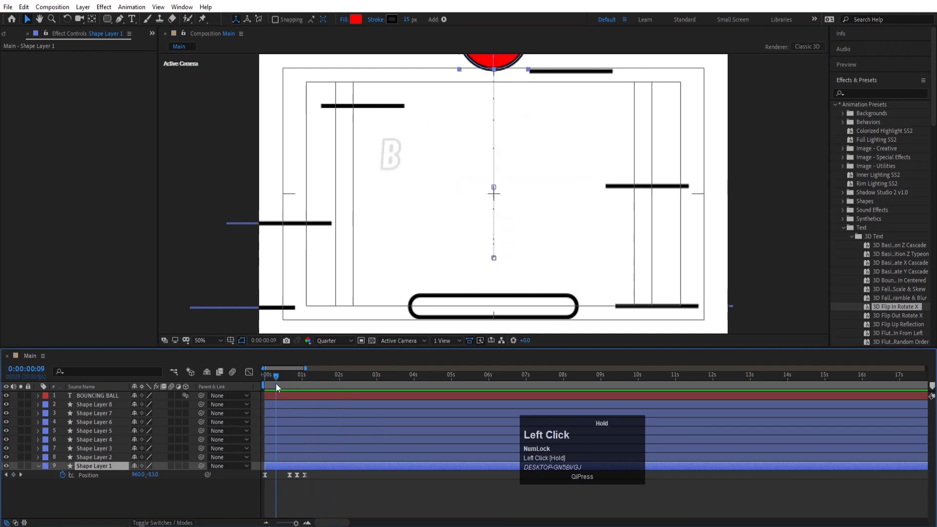
pyautogui.press('space')
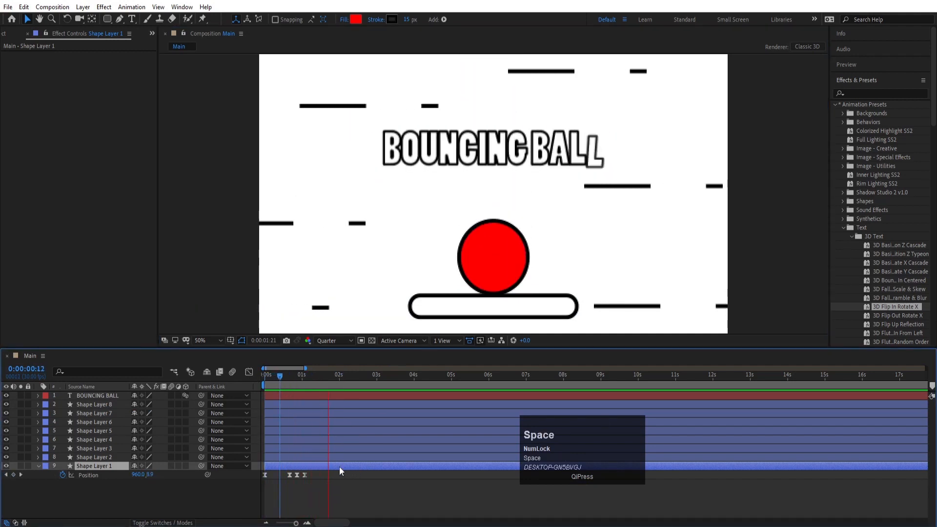
pyautogui.press('space')
pyautogui.click(339, 375)
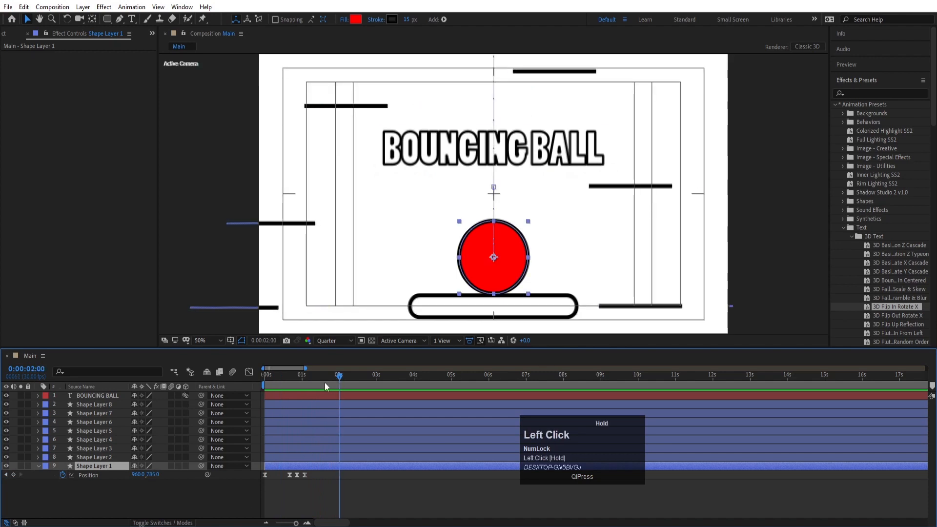
# - Add a Position keyframe to the red ball at 0:00:02:00 and loop the property with a loopOut() expression
pyautogui.click(13, 475)
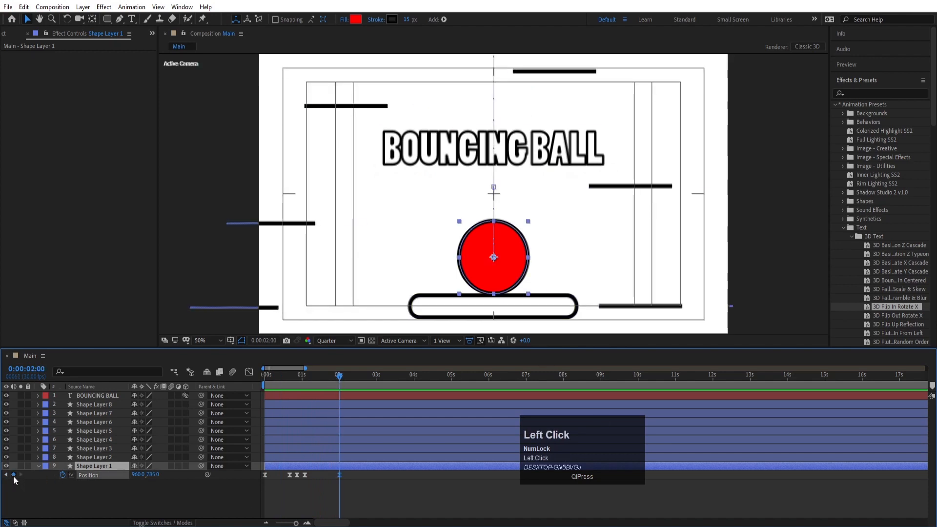
pyautogui.click(65, 495)
pyautogui.keyDown('alt'); pyautogui.click(60, 474); pyautogui.keyUp('alt')
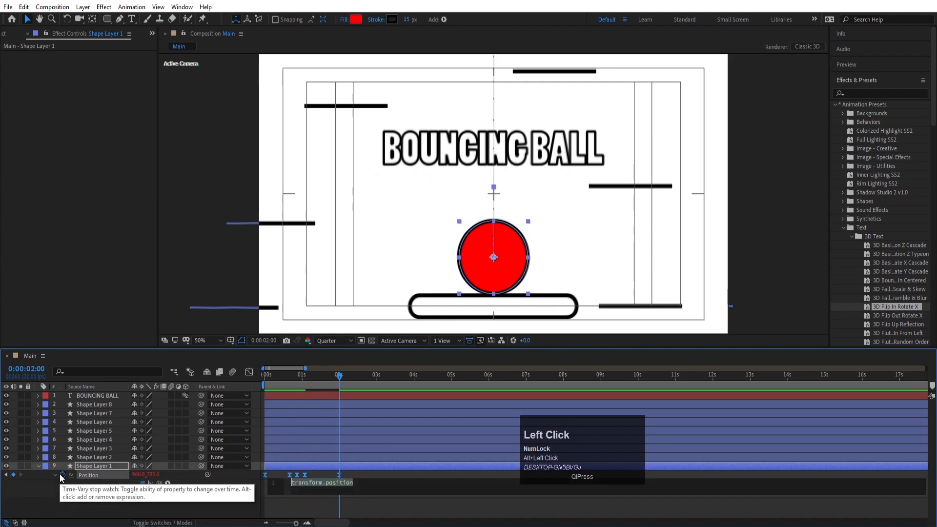
pyautogui.write('loop')
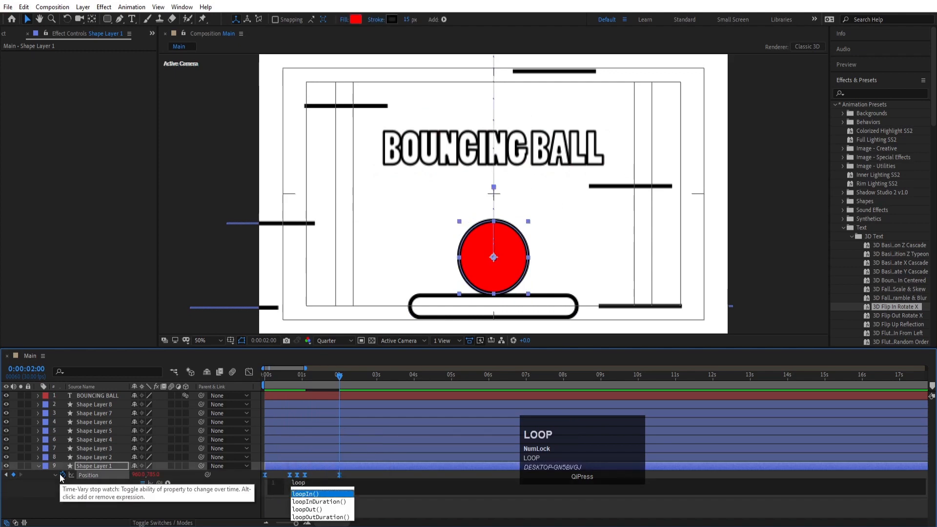
pyautogui.press('Down')
pyautogui.press('Down')
pyautogui.press('Return')
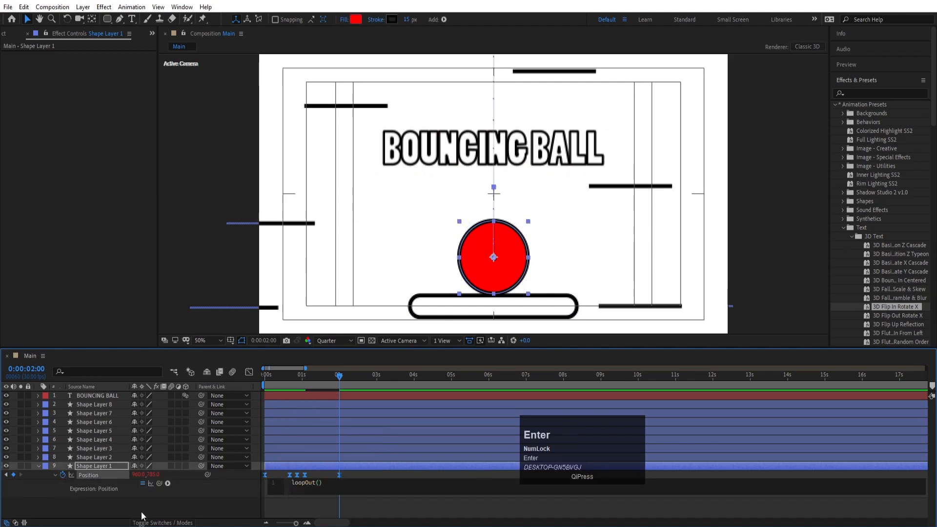
pyautogui.click(143, 505)
# - Preview the ball's looping bounce from the start of the composition and return to 0:00:00:00
pyautogui.press('space')
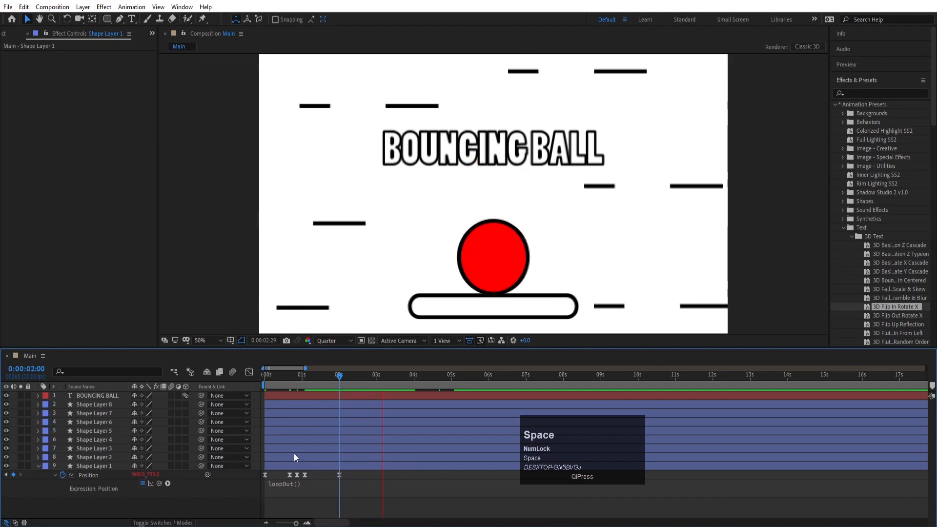
pyautogui.press('space')
pyautogui.moveTo(285, 377); pyautogui.dragTo(224, 387)
pyautogui.press('space')
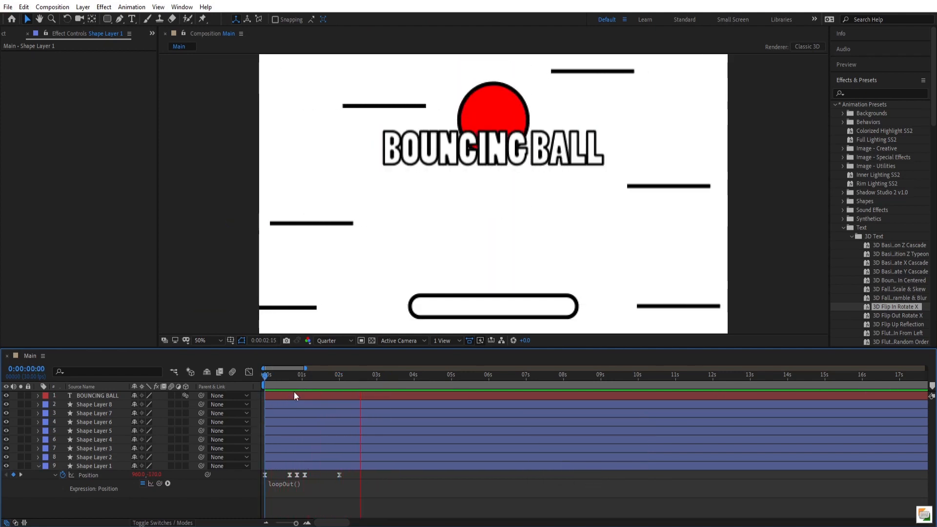
pyautogui.press('space')
pyautogui.moveTo(312, 384); pyautogui.dragTo(230, 405)
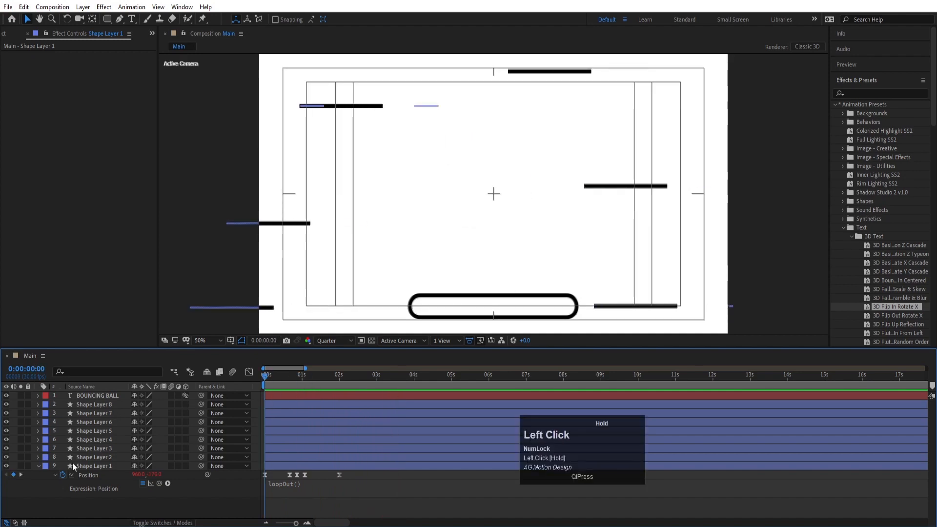
# - Move the rounded platform layer, Shape Layer 2, to the top of the layer stack and set its label colour to yellow
pyautogui.click(39, 466)
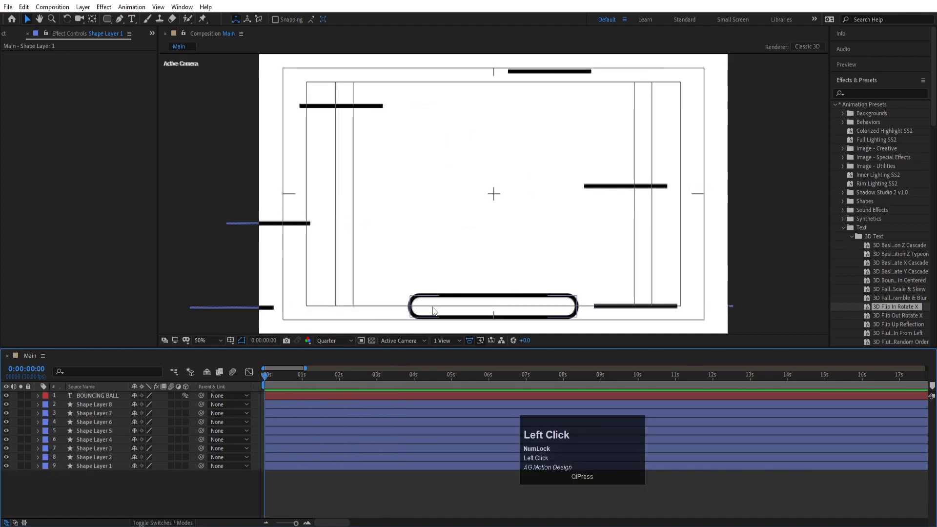
pyautogui.moveTo(95, 458); pyautogui.dragTo(122, 393)
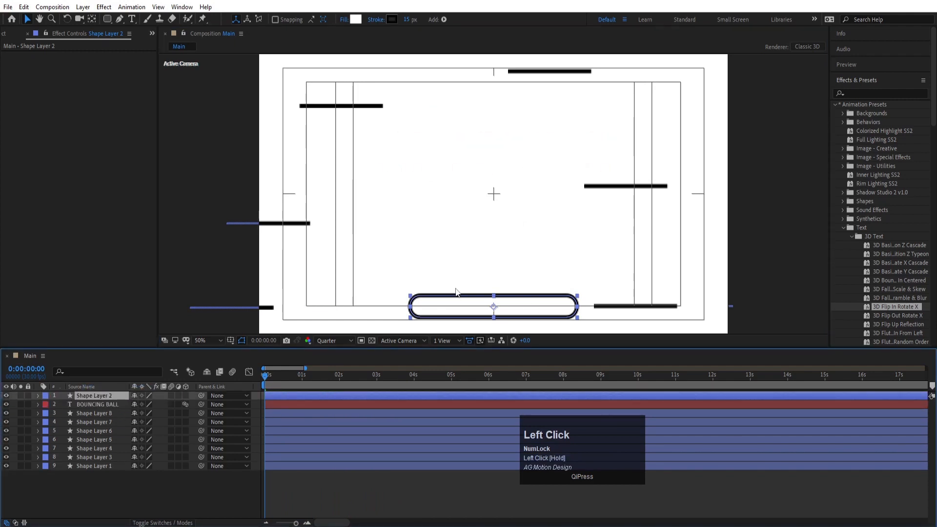
pyautogui.click(47, 397)
pyautogui.click(67, 236)
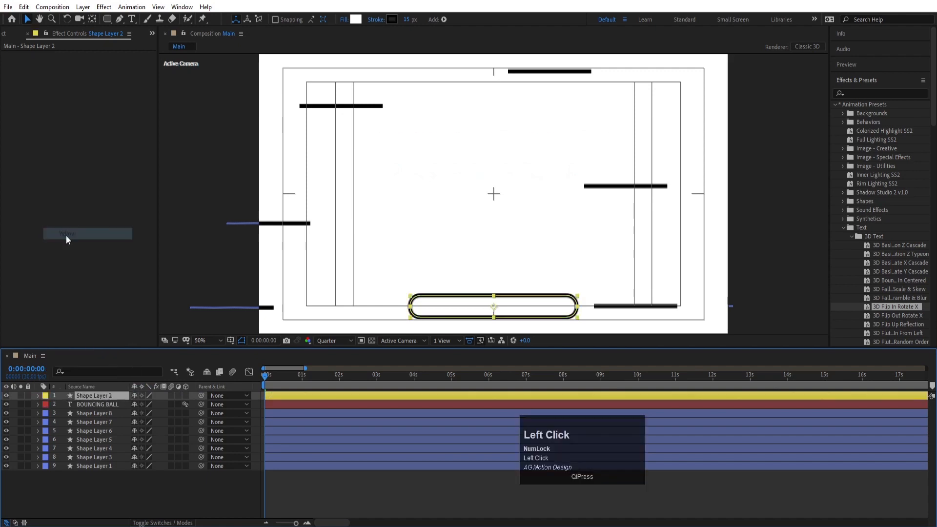
# - Play back the ball hitting the platform and return to 0:00:00:00
pyautogui.press('space')
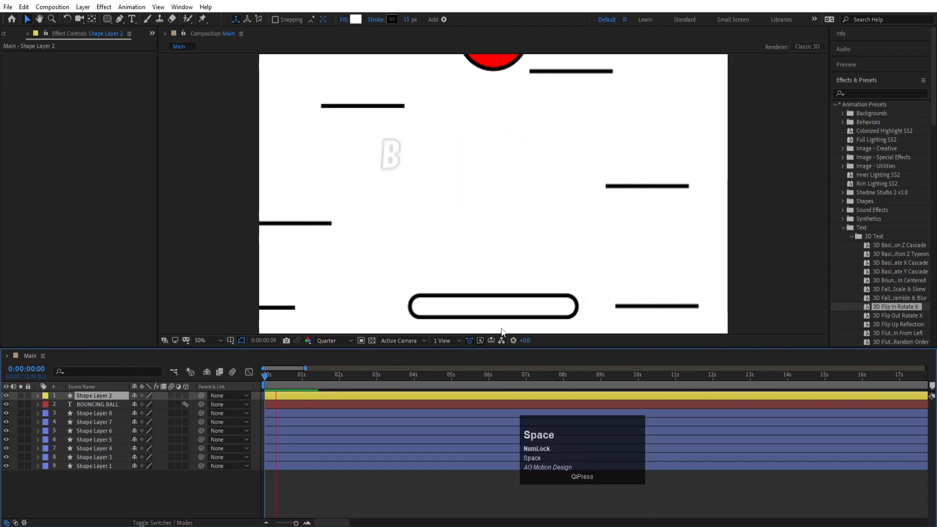
pyautogui.press('space')
pyautogui.press('space')
pyautogui.press('space')
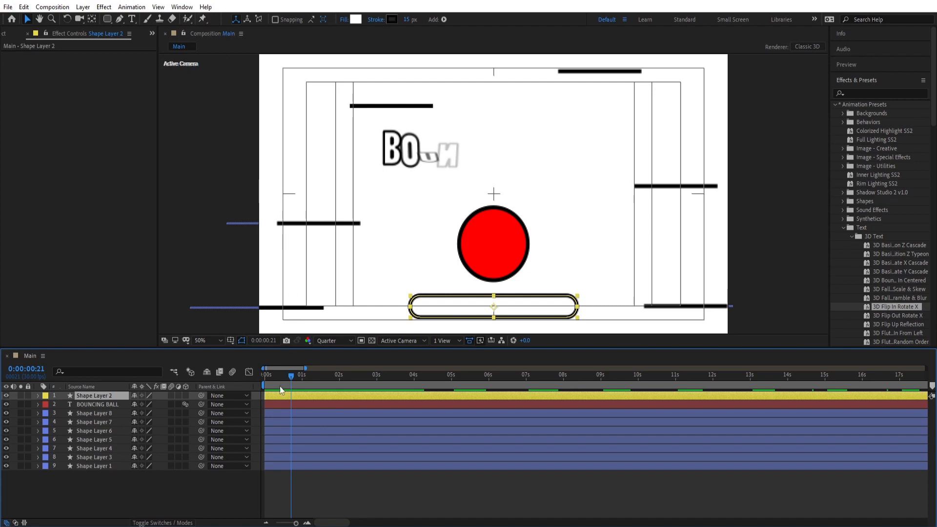
pyautogui.moveTo(279, 386); pyautogui.dragTo(247, 381)
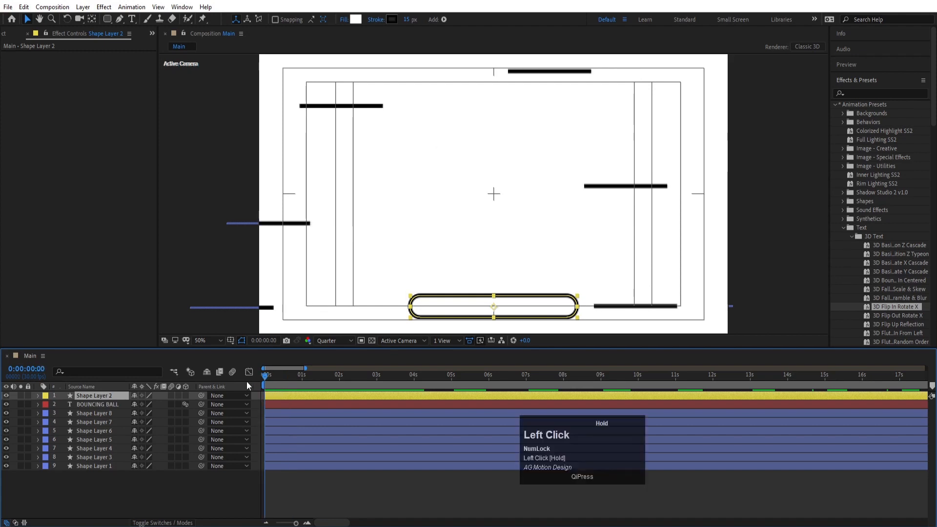
# - Place three Puppet pins along the platform, one near each end and one in the middle, and set the preview resolution to Full
pyautogui.click(201, 21)
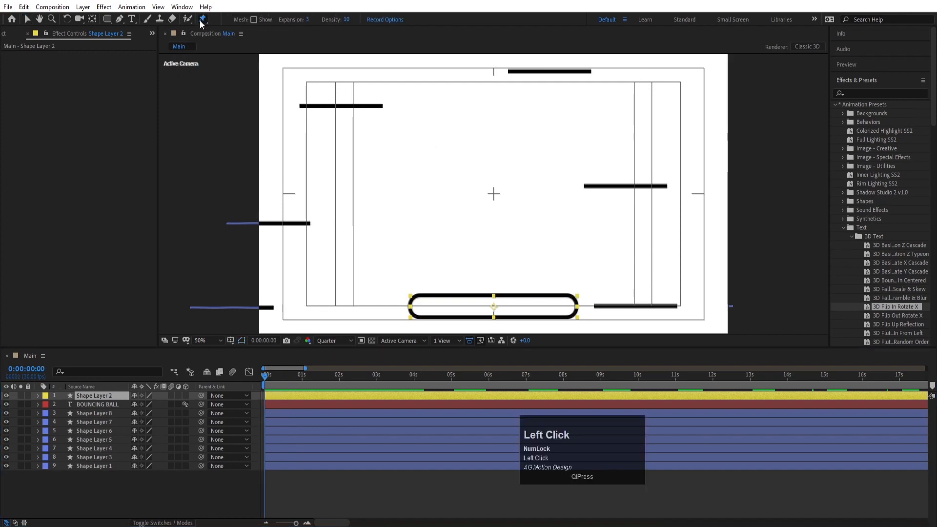
pyautogui.click(421, 307)
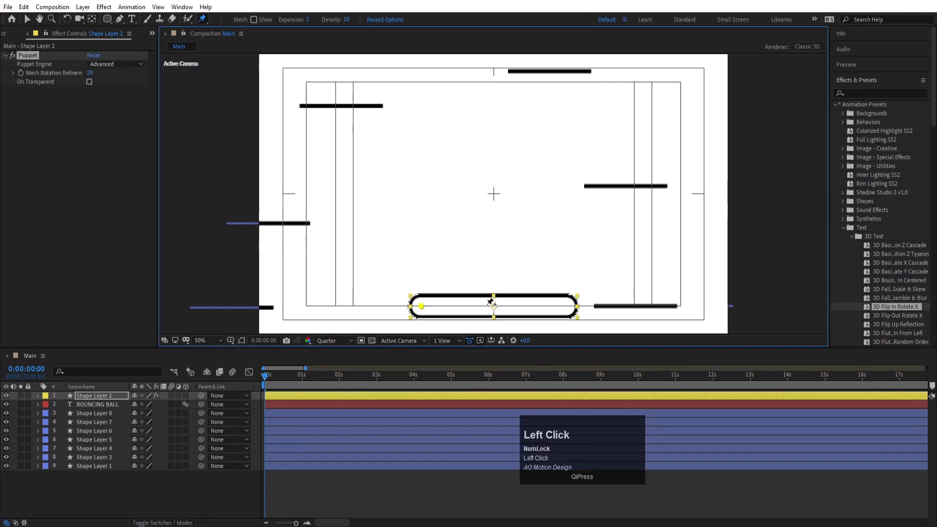
pyautogui.click(563, 307)
pyautogui.click(336, 341)
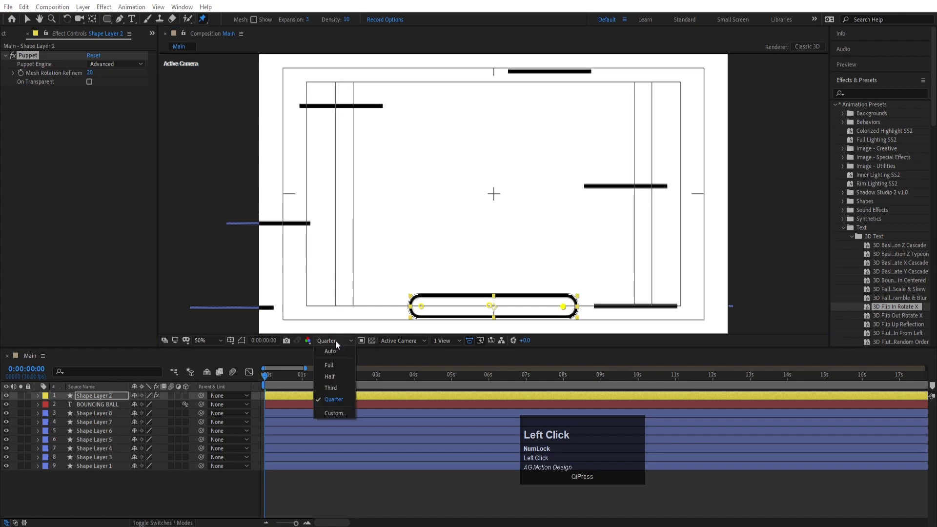
pyautogui.click(335, 362)
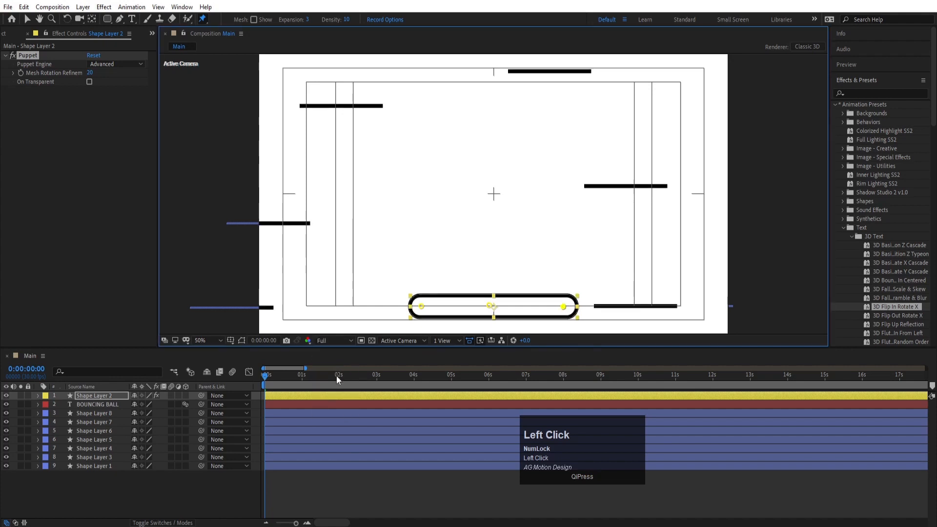
# - Reveal the platform's Puppet pin keyframes and add a Position keyframe for all three pins at 0:00:00:19
pyautogui.click(102, 394)
pyautogui.press('u')
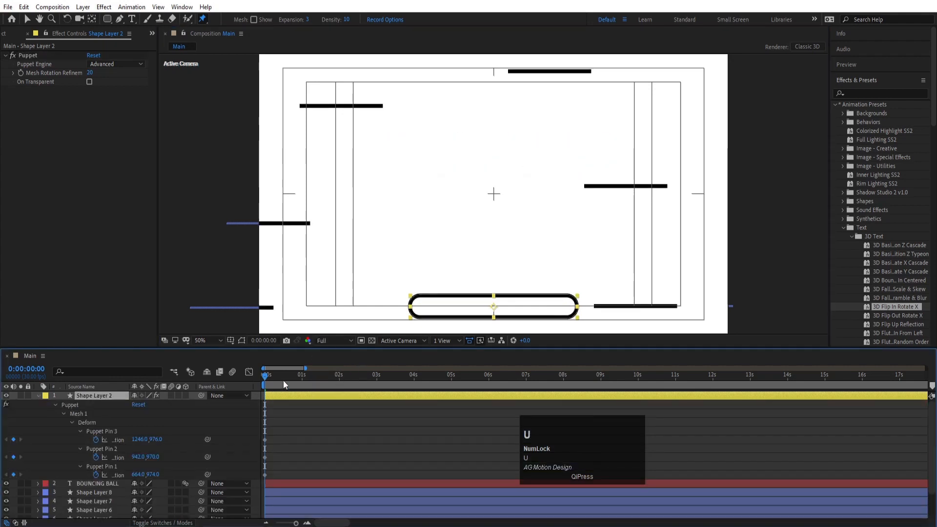
pyautogui.press('=')
pyautogui.moveTo(273, 376); pyautogui.dragTo(312, 395)
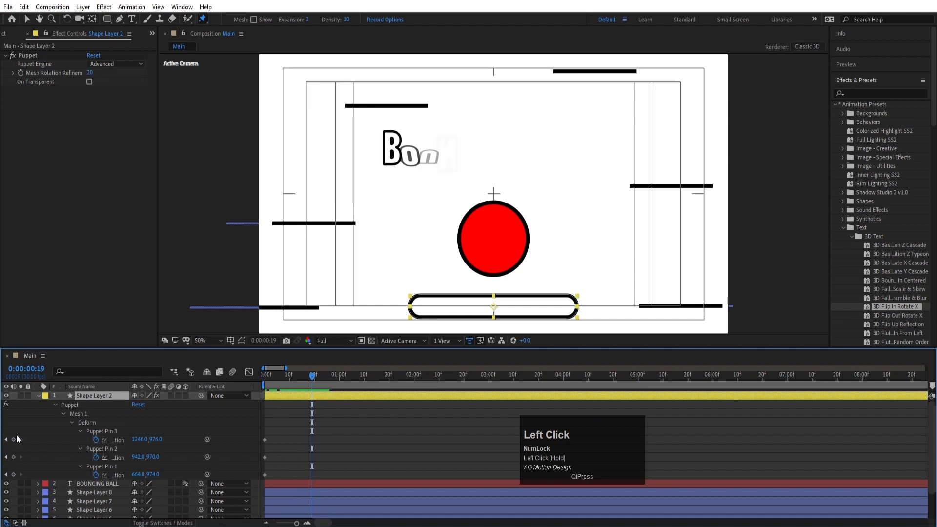
pyautogui.moveTo(16, 435); pyautogui.dragTo(14, 477)
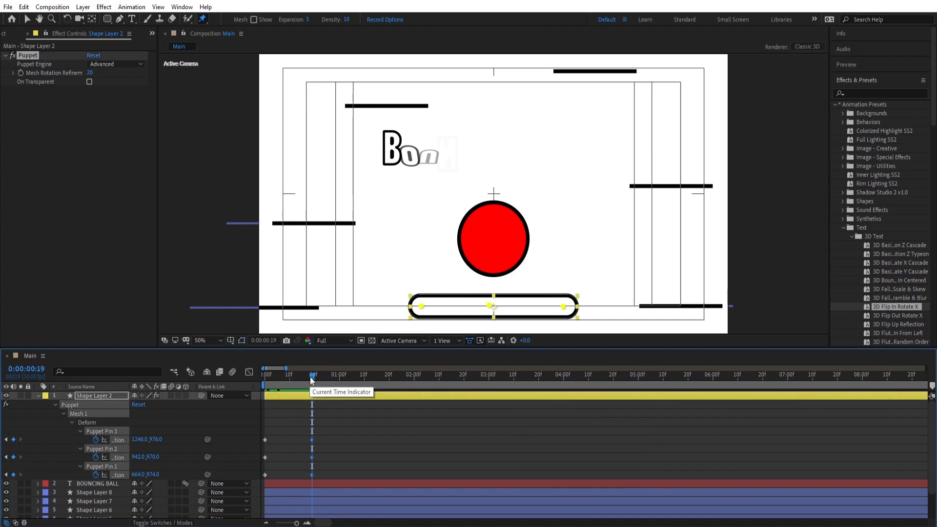
# - At 0:00:00:20, shift all three Puppet pins down about 12 px so the platform dips under the ball, and preview it
pyautogui.press('pagedown')
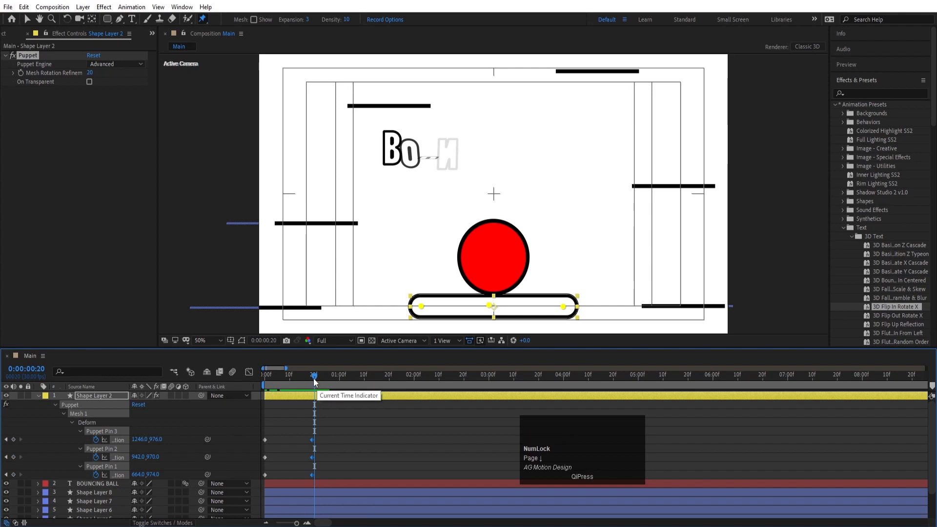
pyautogui.press('pagedown')
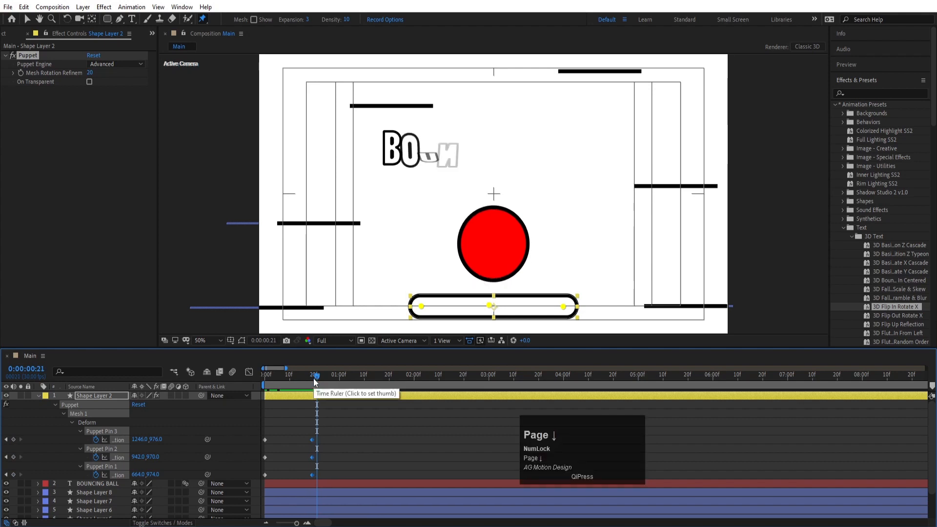
pyautogui.press('pageup')
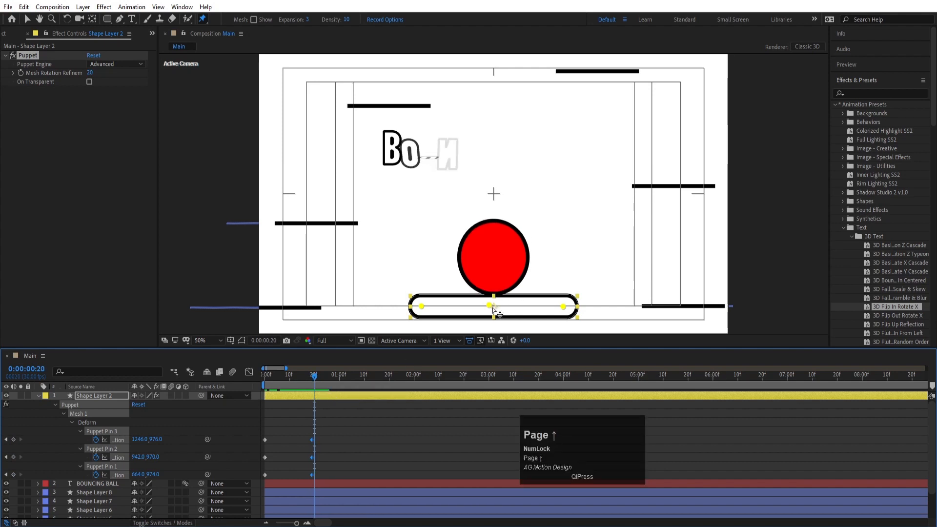
pyautogui.click(491, 308)
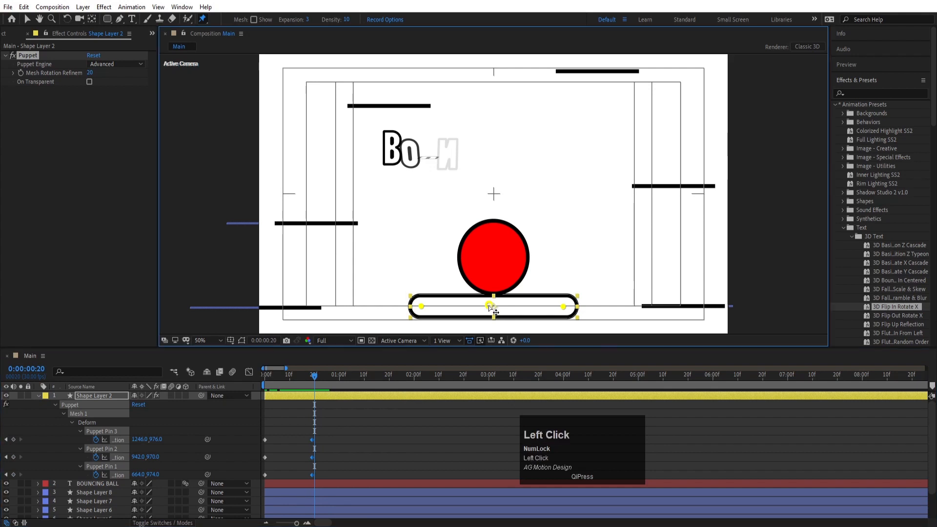
pyautogui.moveTo(490, 307); pyautogui.dragTo(489, 310)
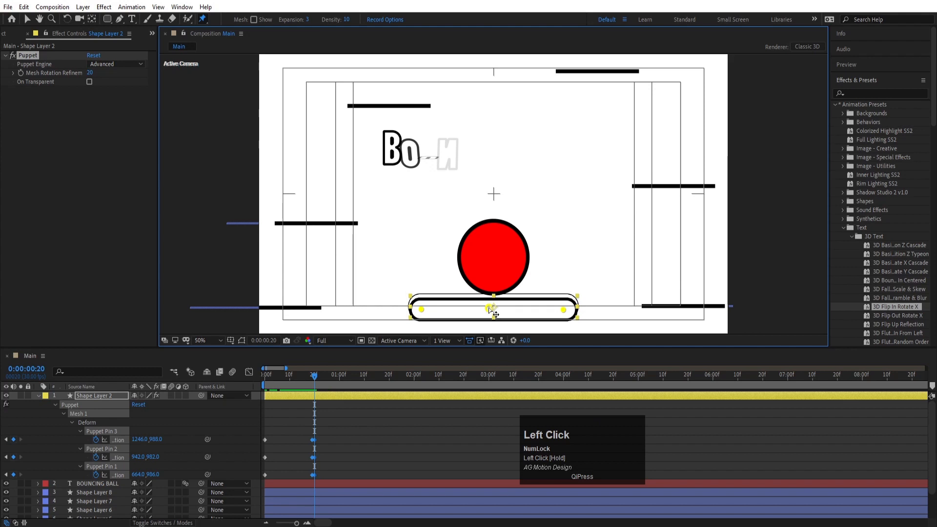
pyautogui.press('space')
pyautogui.press('space')
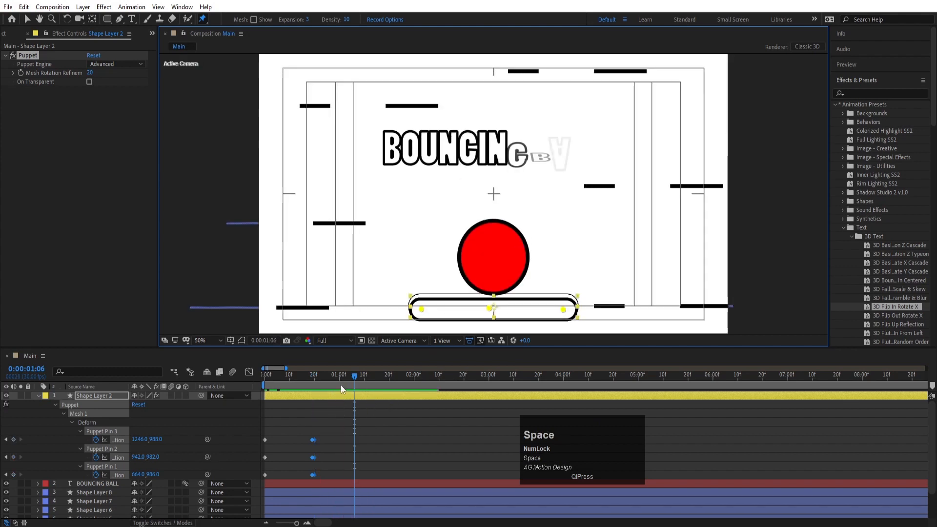
# - Copy the three pins' keyframes from 0:00:00:19 and paste them at 0:00:00:21 to restore the platform's height
pyautogui.moveTo(321, 386); pyautogui.dragTo(315, 385)
pyautogui.press('=')
pyautogui.press('=')
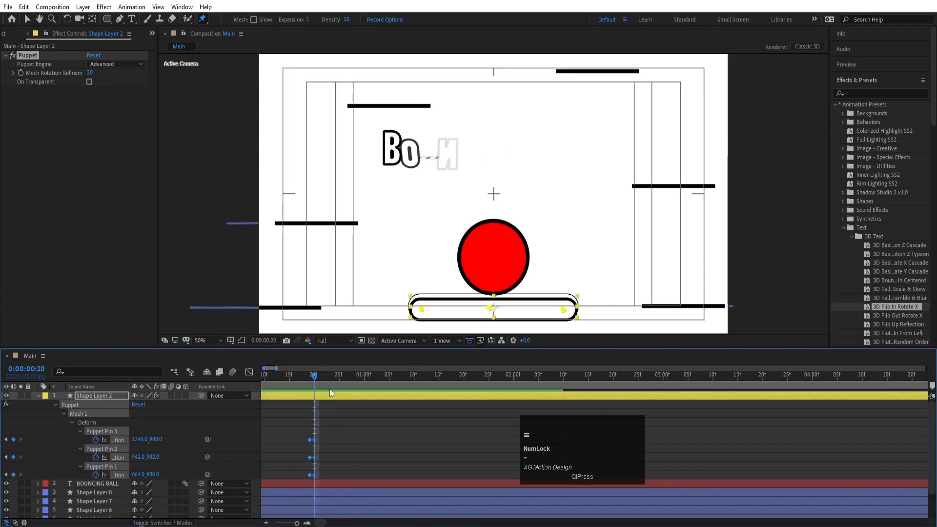
pyautogui.click(332, 414)
pyautogui.press('pagedown')
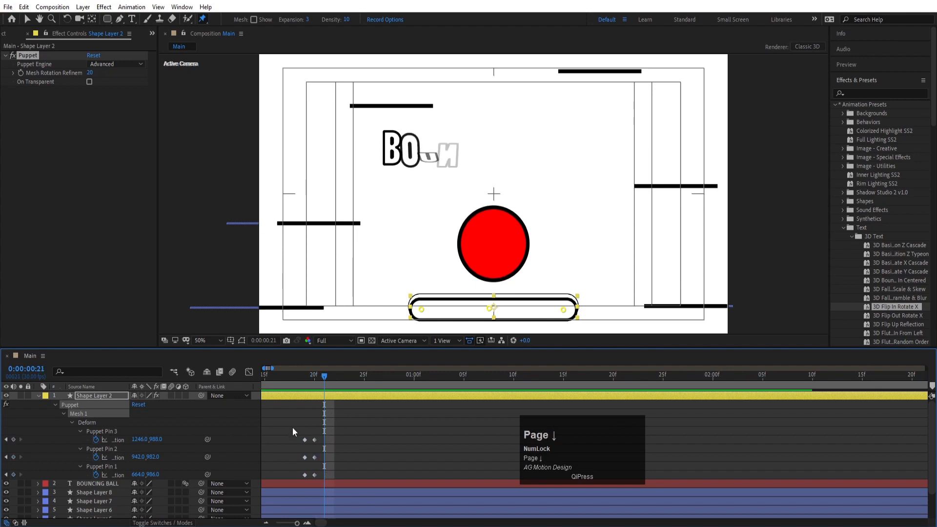
pyautogui.moveTo(292, 426); pyautogui.dragTo(312, 476)
pyautogui.hotkey('ctrl', 'c')
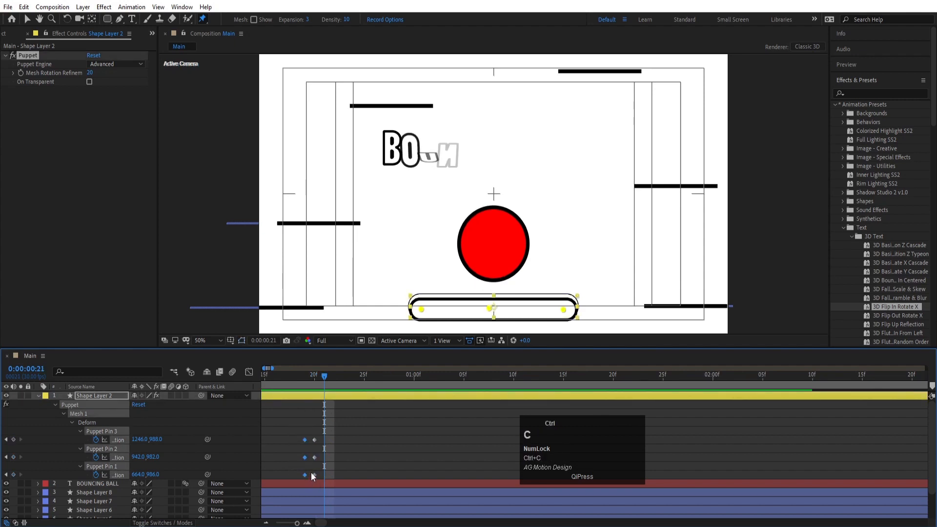
pyautogui.hotkey('ctrl', 'v')
# - Play back the platform dipping on impact, first around the pin keyframes and again from near the composition's start
pyautogui.click(325, 391)
pyautogui.press('space')
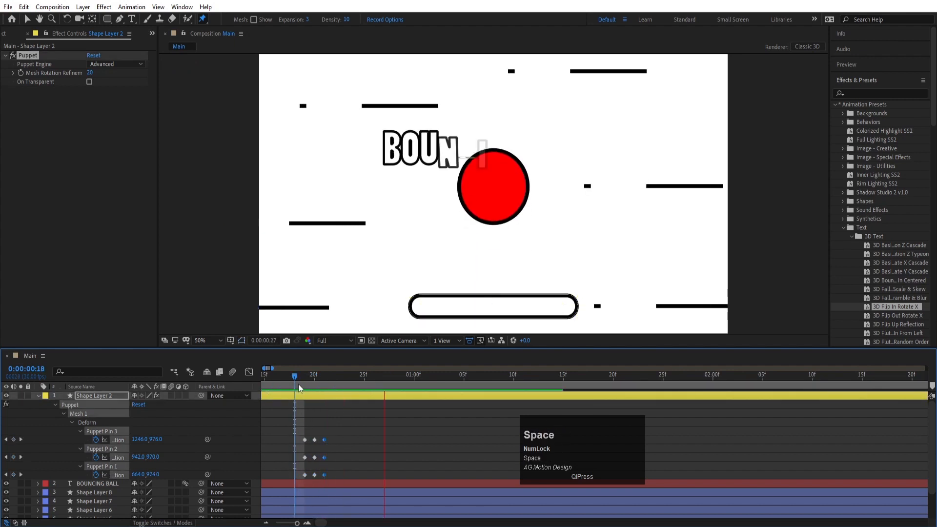
pyautogui.press('-')
pyautogui.press('-')
pyautogui.press('-')
pyautogui.click(265, 387)
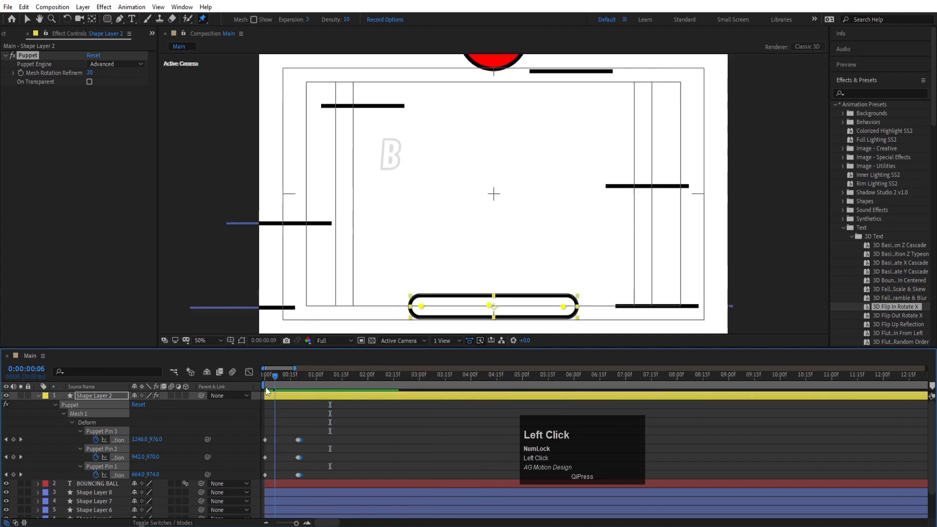
pyautogui.press('space')
pyautogui.press('space')
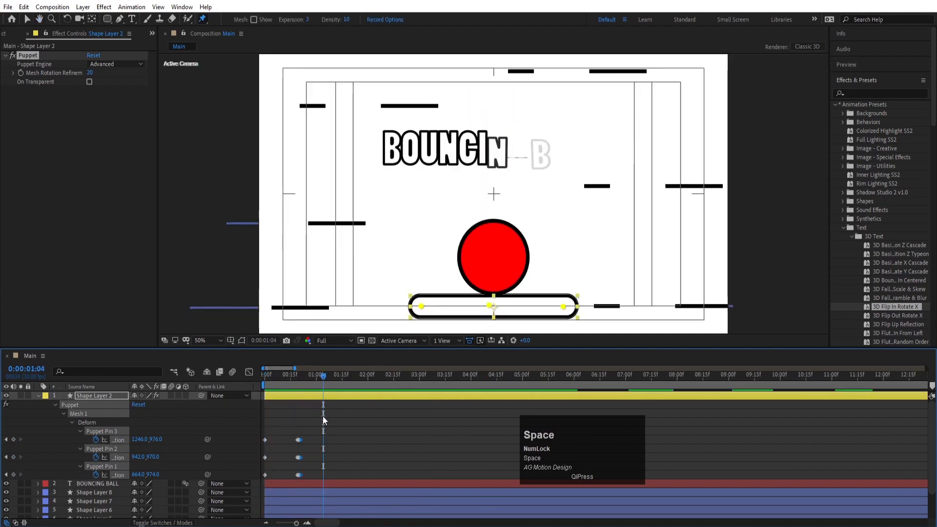
# - Undo the platform's Puppet animation, including its pins and the Puppet effect, to return Shape Layer 2 to a plain shape
pyautogui.scroll(-4, 426, 313)
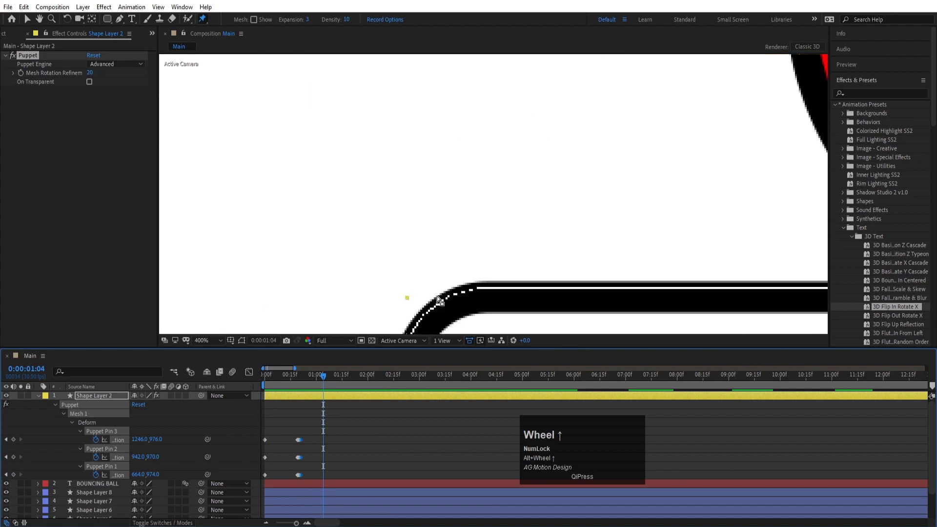
pyautogui.scroll(2, 478, 300)
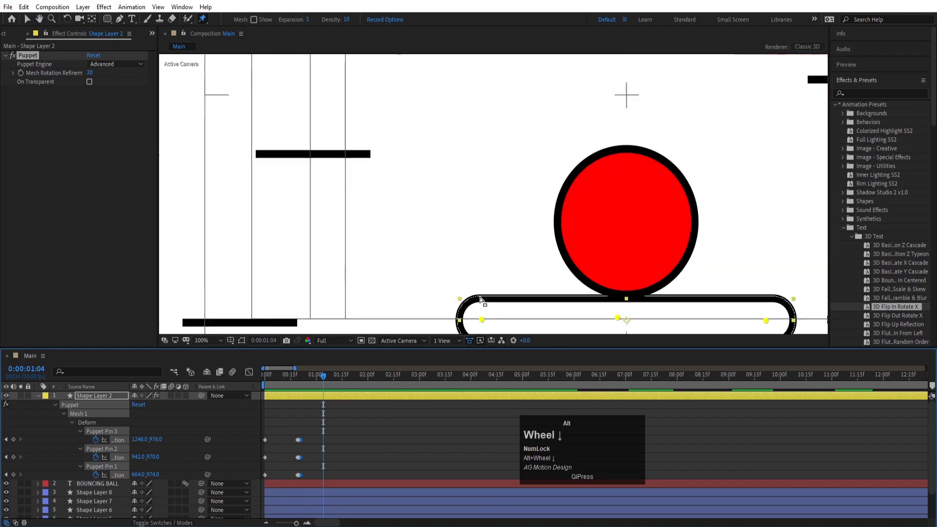
pyautogui.click(198, 339)
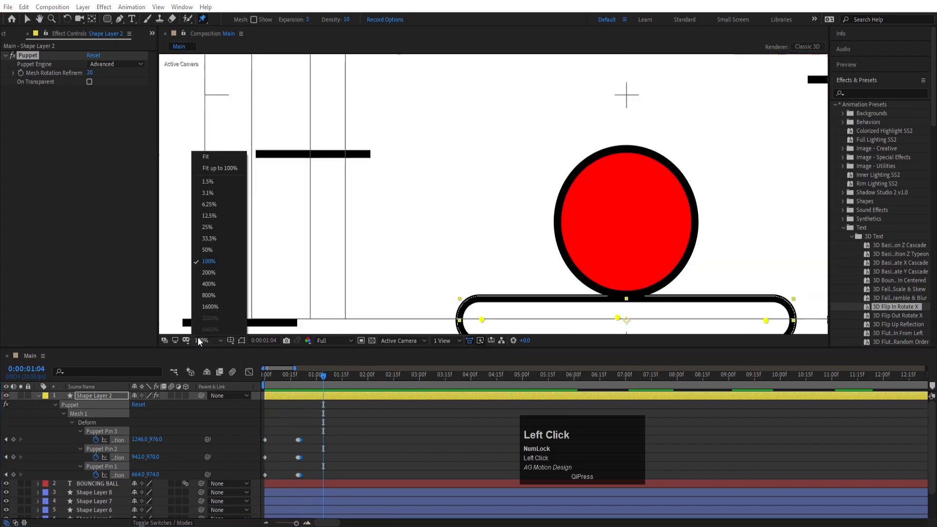
pyautogui.click(206, 158)
pyautogui.hotkey('ctrl', 'z')
pyautogui.hotkey('ctrl', 'z')
pyautogui.hotkey('ctrl', 'z')
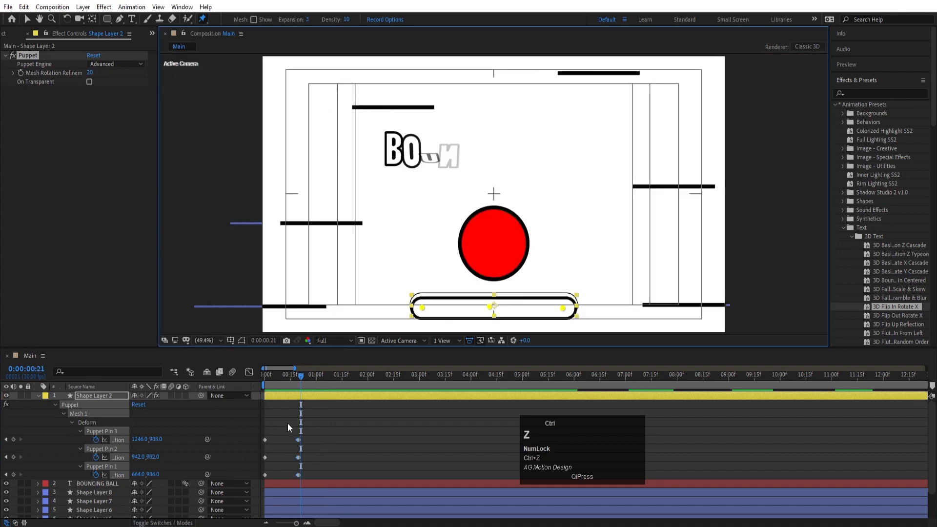
pyautogui.hotkey('ctrl', 'z')
pyautogui.click(306, 428)
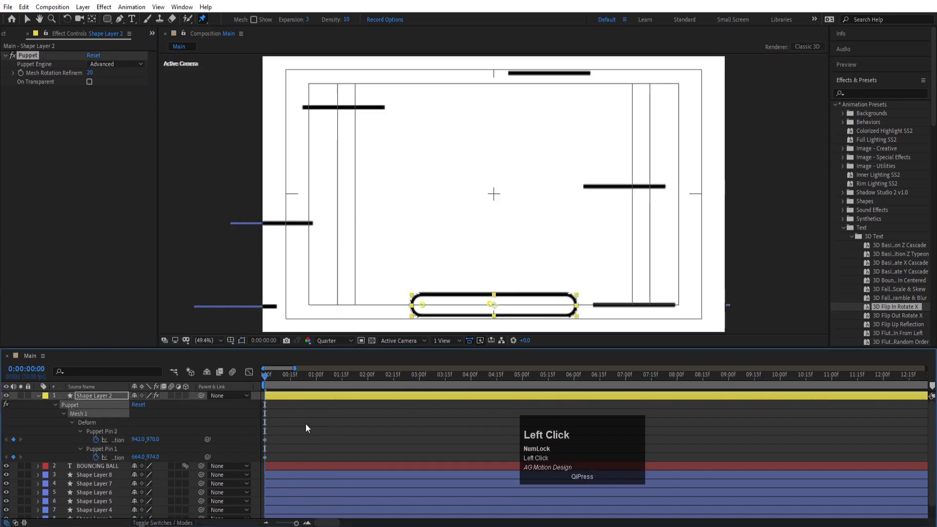
pyautogui.hotkey('ctrl', 'z')
pyautogui.hotkey('ctrl', 'z')
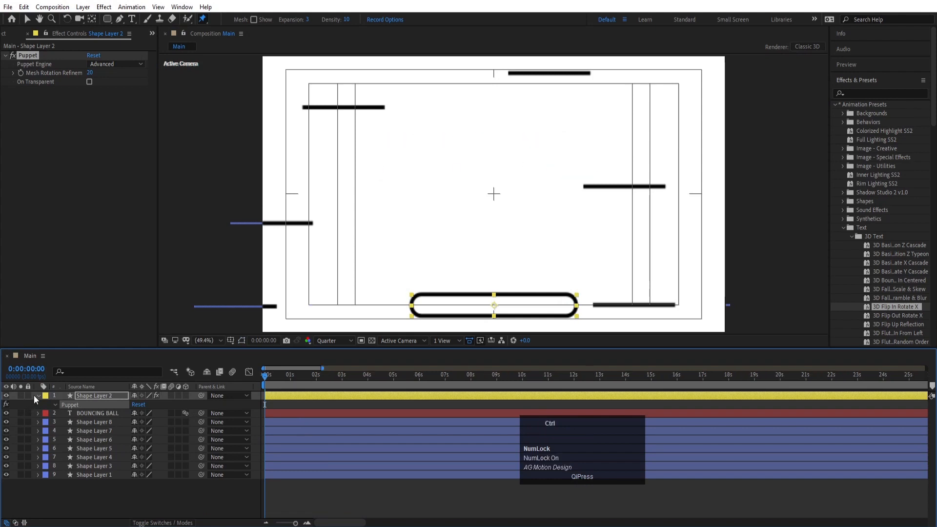
pyautogui.hotkey('ctrl', 'z')
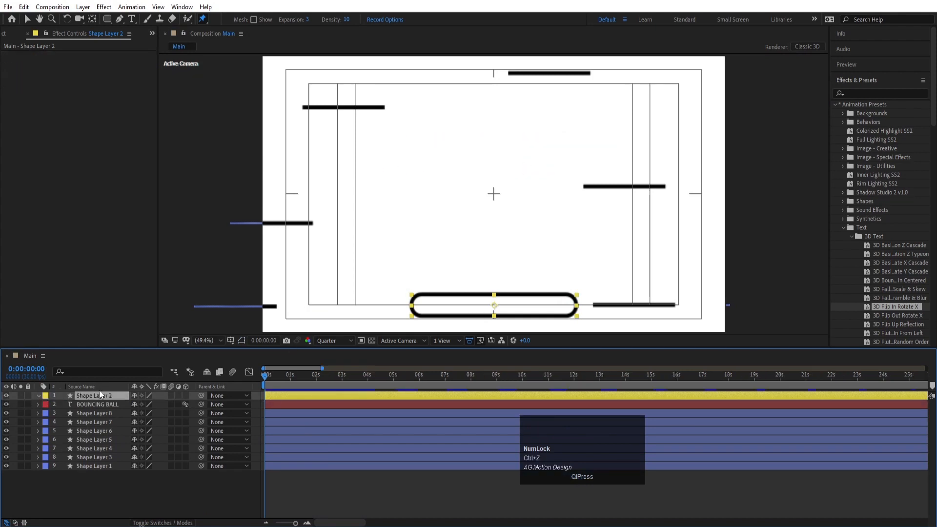
# - Pre-compose Shape Layer 2 into a new composition named Wall, moving all attributes into it
pyautogui.click(95, 396)
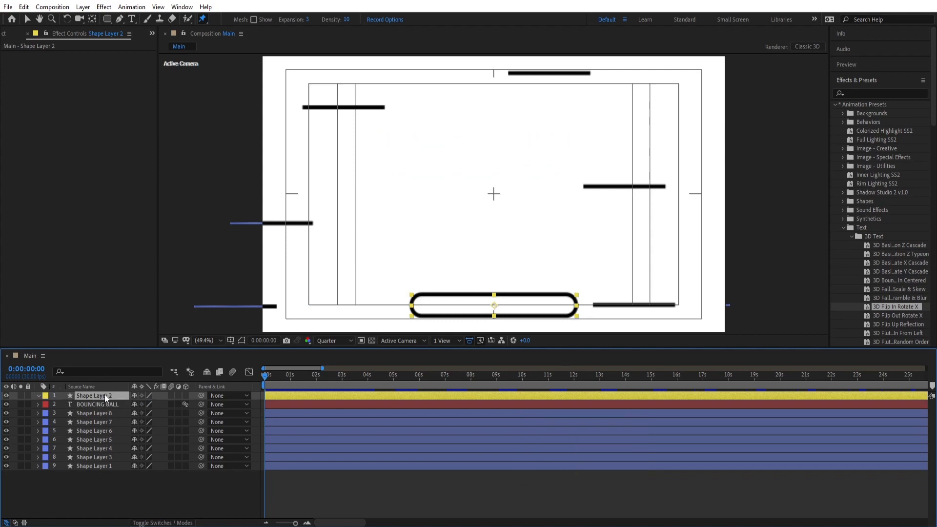
pyautogui.rightClick(104, 394)
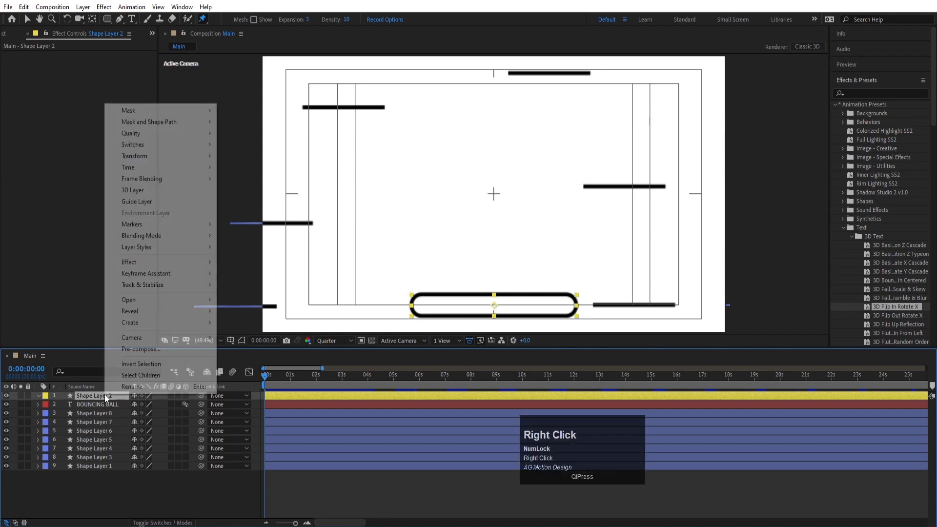
pyautogui.click(139, 348)
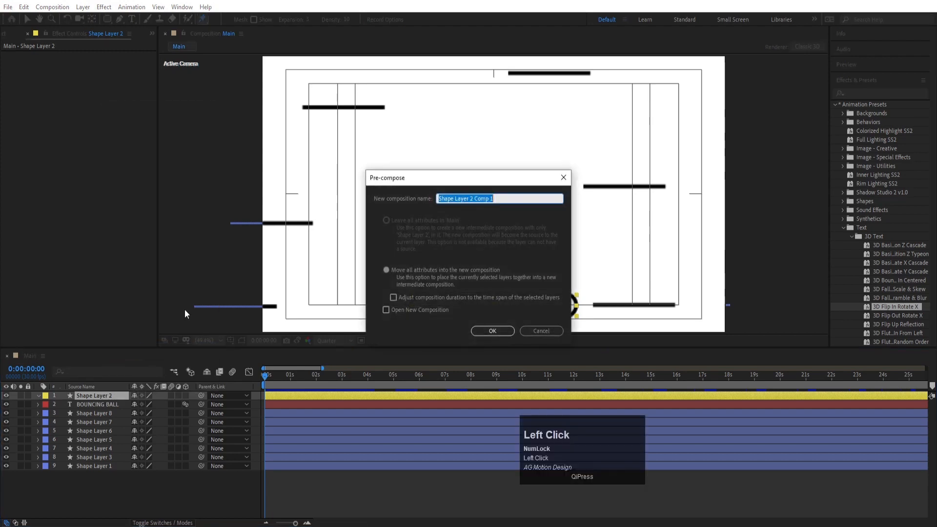
pyautogui.moveTo(493, 198); pyautogui.dragTo(423, 200)
pyautogui.press('shift')
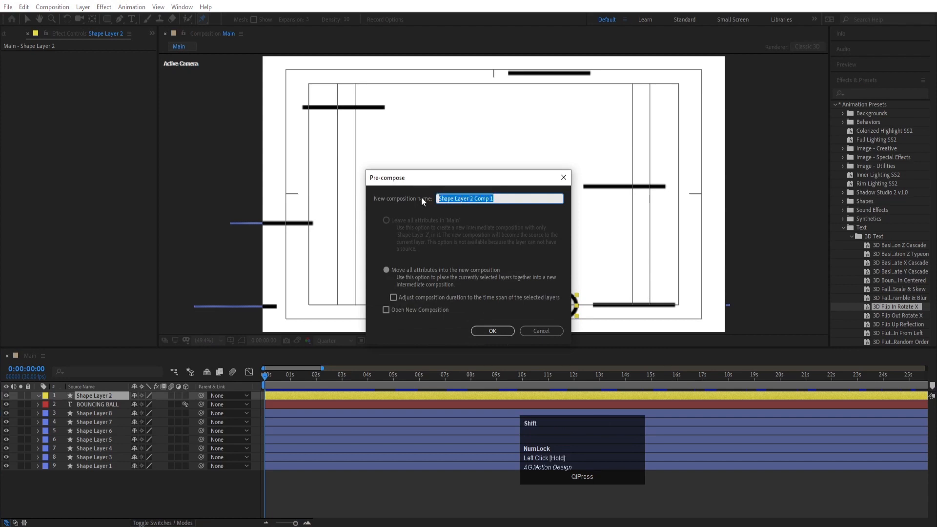
pyautogui.write('Wall')
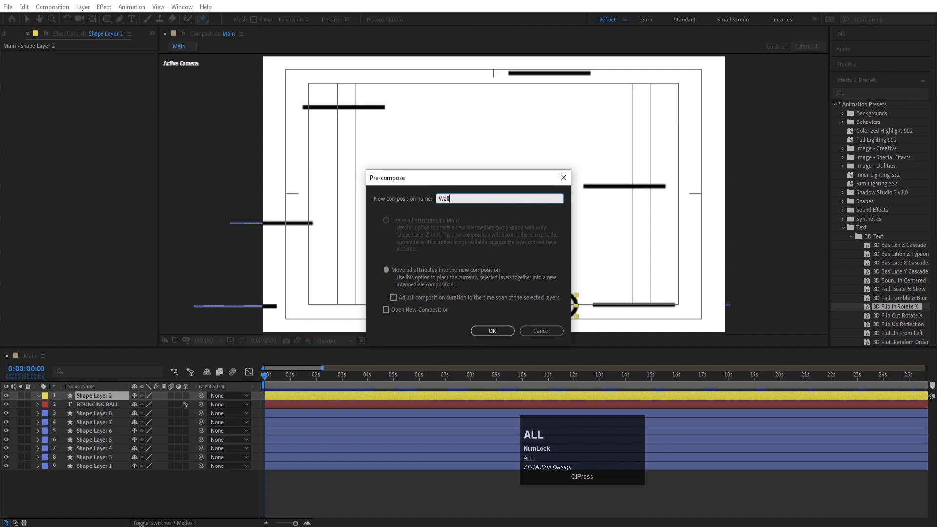
pyautogui.press('Return')
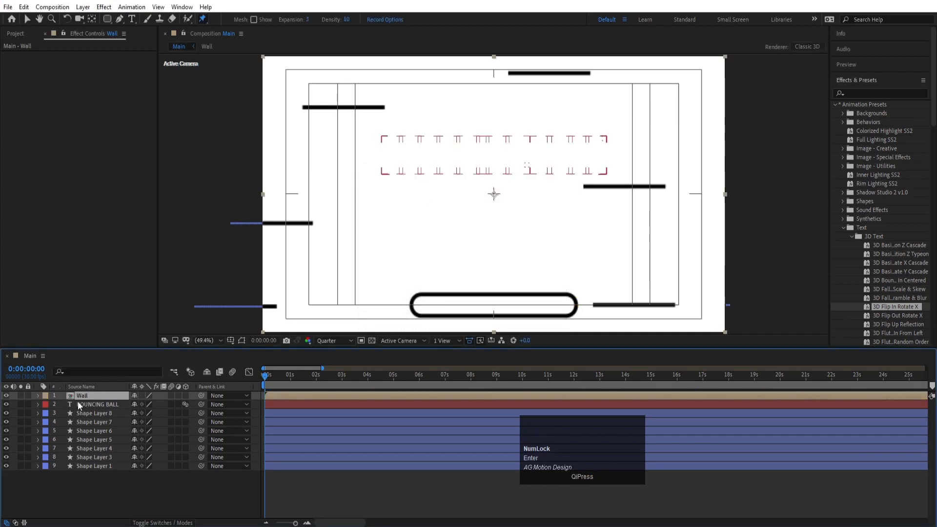
# - Open the Wall composition to inspect its Shape Layer 2, and return to the Main composition
pyautogui.doubleClick(83, 397)
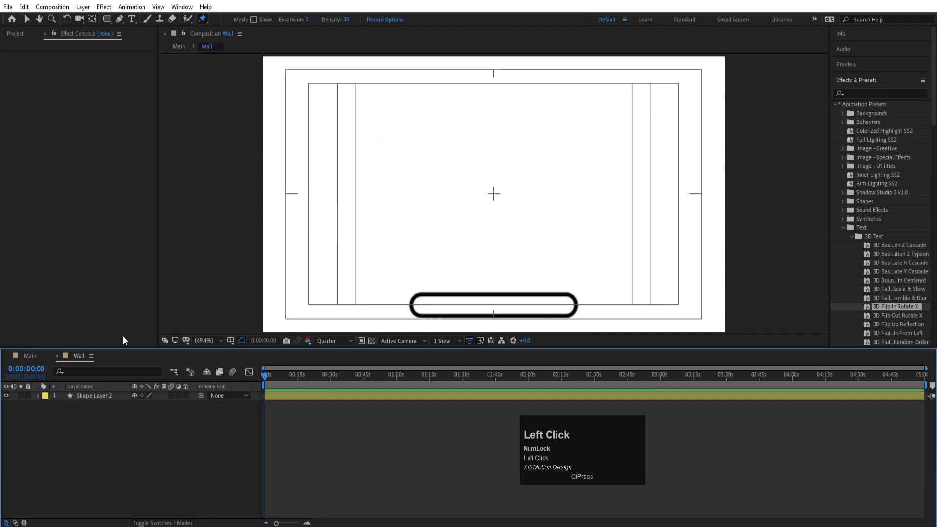
pyautogui.click(94, 395)
pyautogui.press('v')
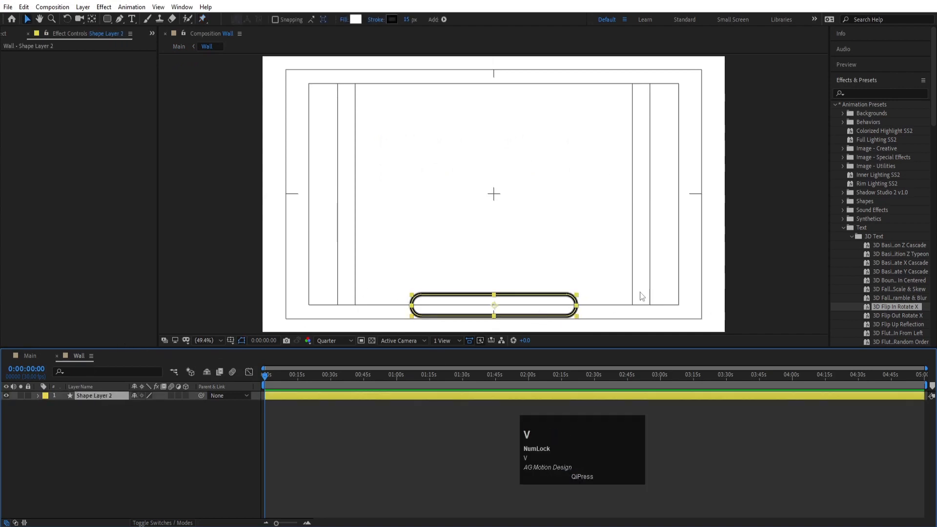
pyautogui.click(35, 359)
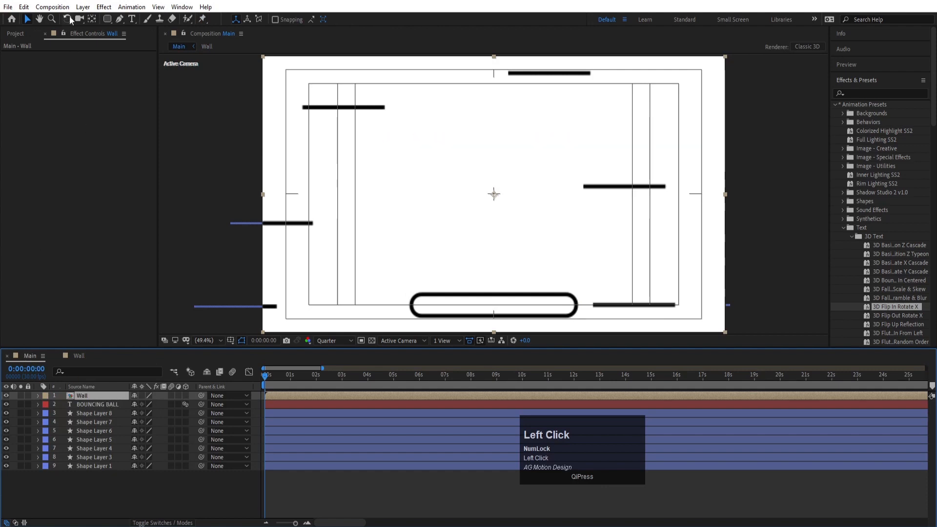
# - Place three Puppet pins on the Wall layer, at the platform's left end, center and right end
pyautogui.click(201, 20)
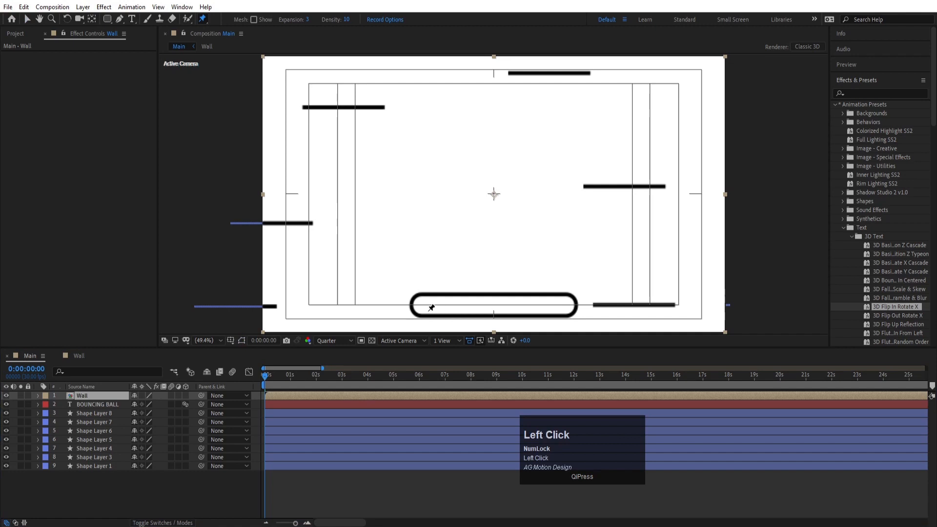
pyautogui.click(418, 303)
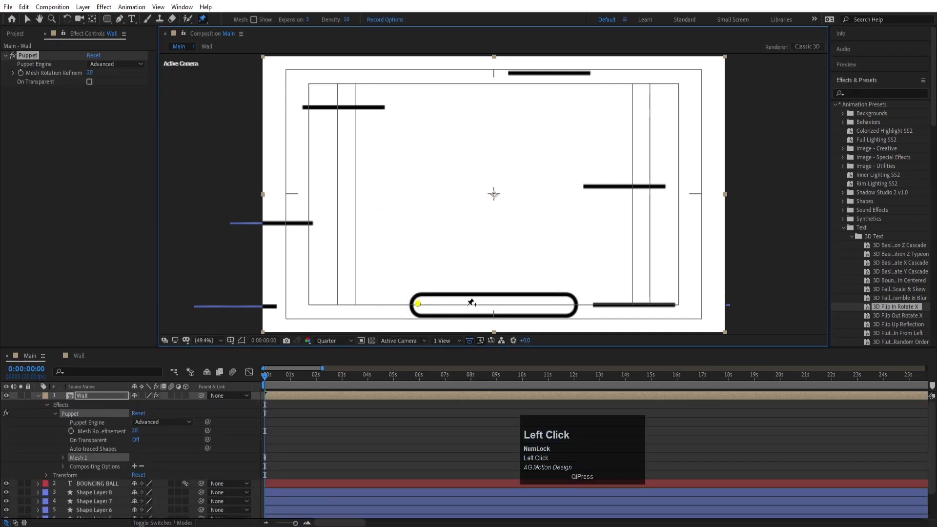
pyautogui.click(492, 304)
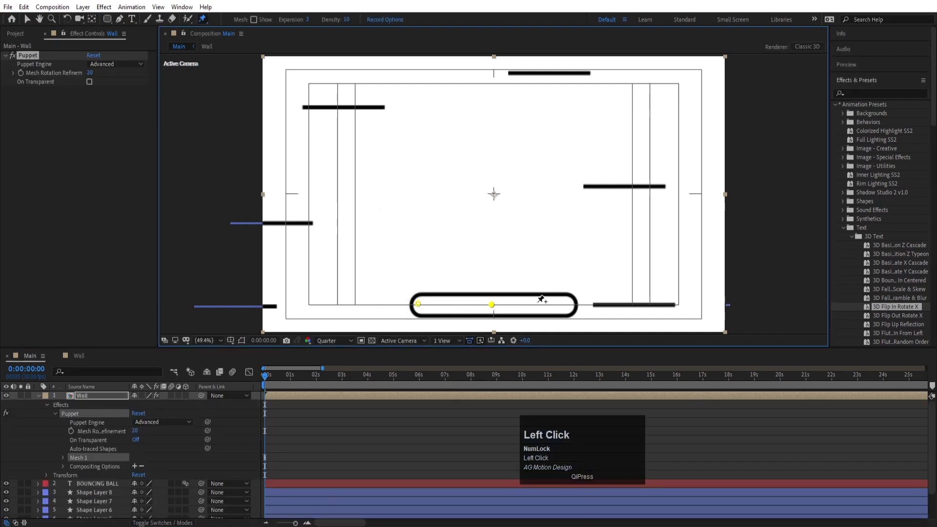
pyautogui.click(568, 304)
# - Add a Position keyframe for all three Wall pins at 0:00:00:19, and advance to 0:00:00:20
pyautogui.scroll(3, 488, 307)
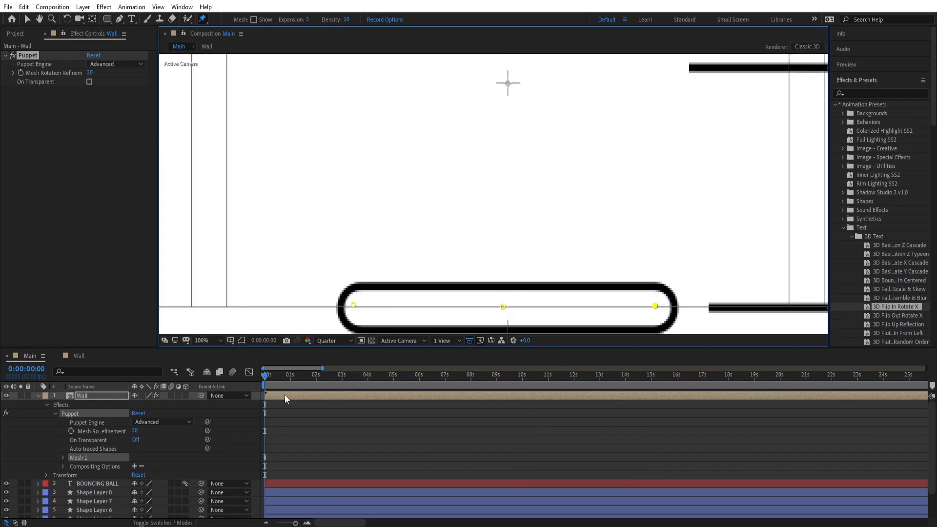
pyautogui.press('u')
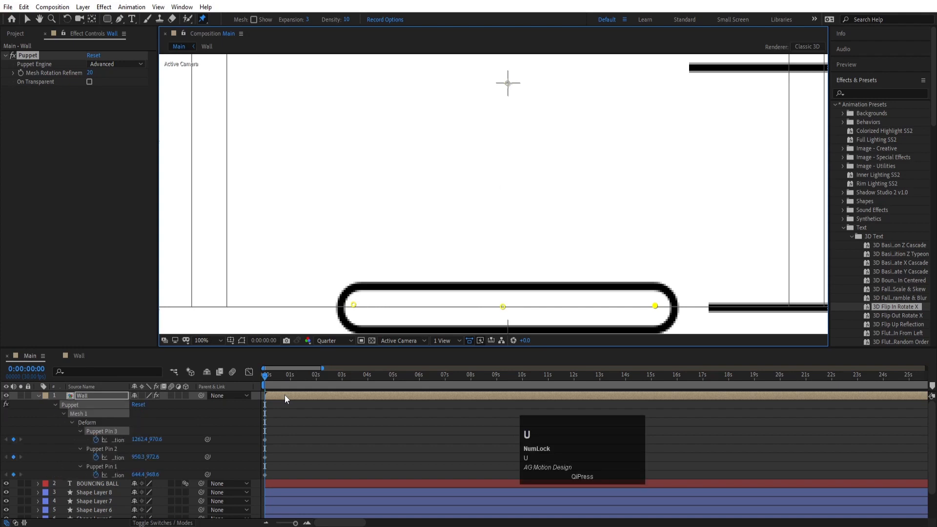
pyautogui.moveTo(268, 382); pyautogui.dragTo(283, 378)
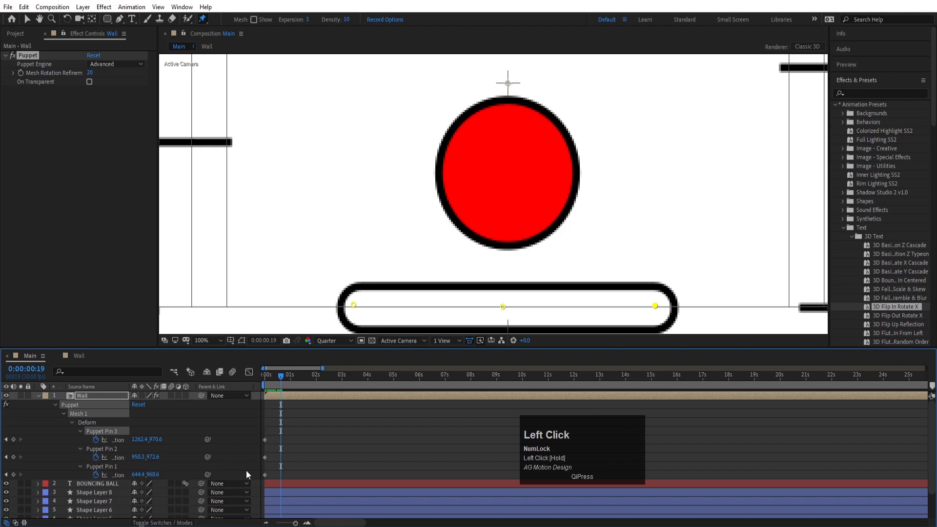
pyautogui.click(14, 457)
pyautogui.click(14, 440)
pyautogui.click(14, 475)
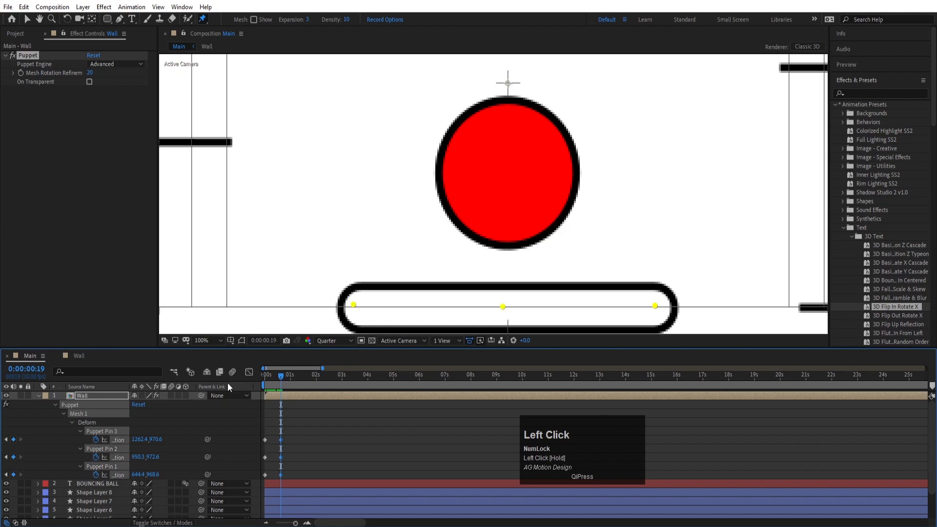
pyautogui.press('pagedown')
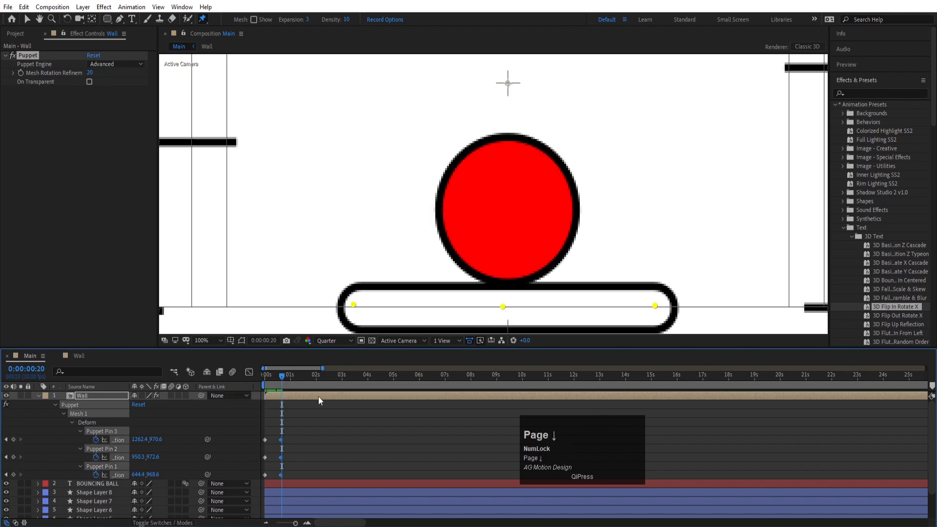
pyautogui.press('=')
# - Try to shift all three Wall pins down about 12 px at 0:00:00:20, and undo the move
pyautogui.click(503, 307)
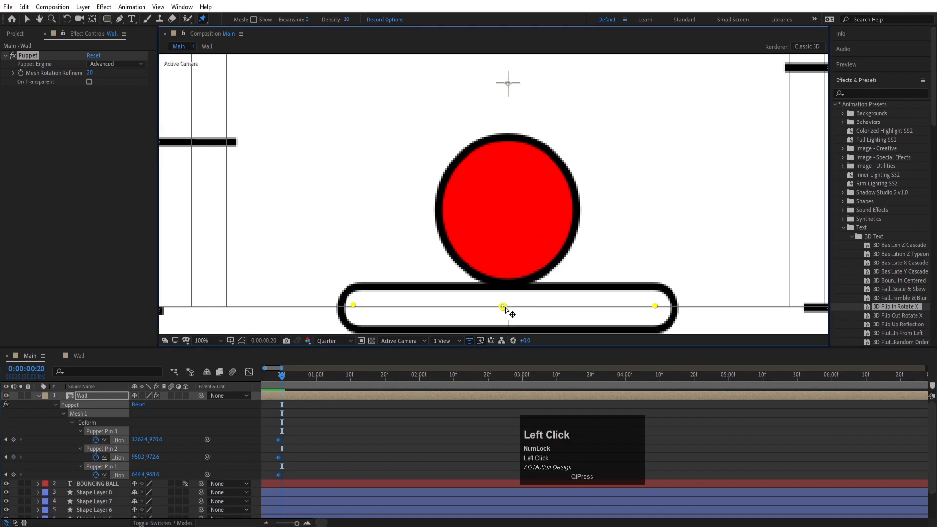
pyautogui.moveTo(504, 308); pyautogui.dragTo(506, 314)
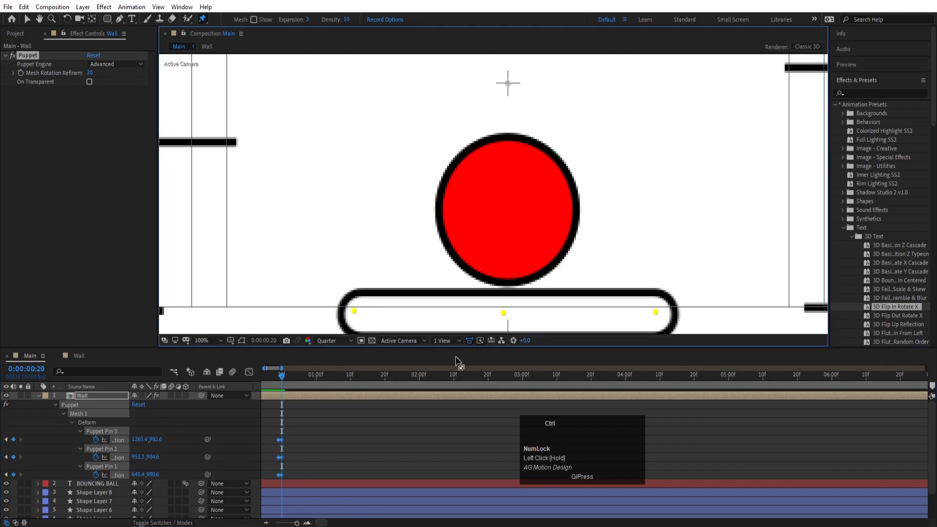
pyautogui.hotkey('ctrl', 'z')
# - At 0:00:00:20, keyframe only the middle pin and pull it down about 21 px so the platform's center sags
pyautogui.click(320, 441)
pyautogui.click(119, 458)
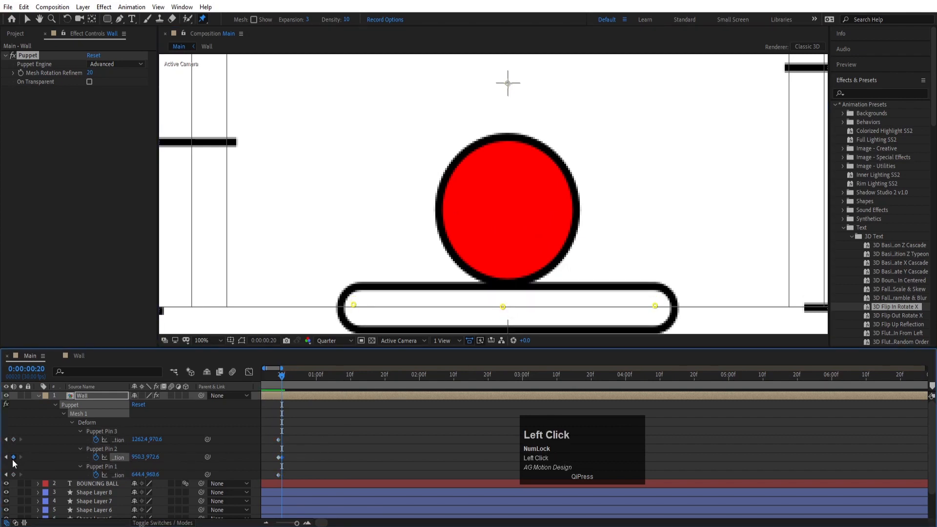
pyautogui.click(503, 307)
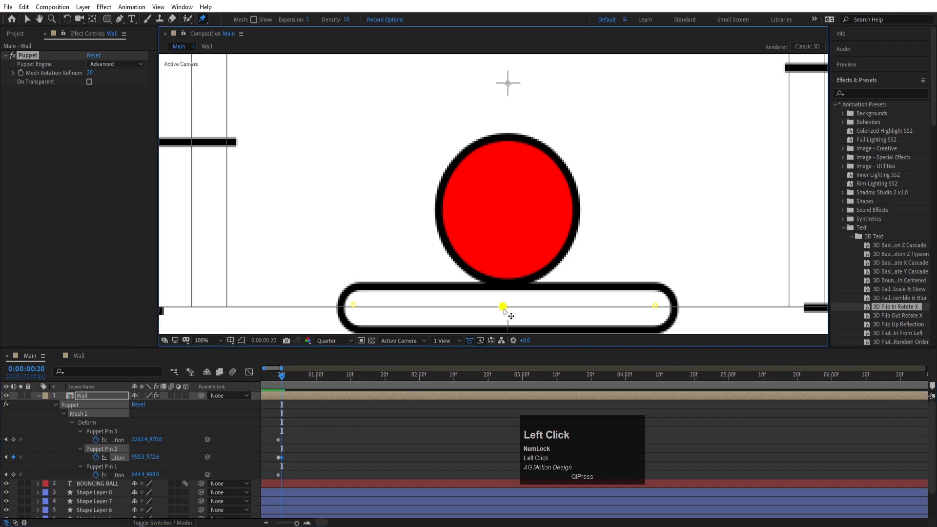
pyautogui.moveTo(504, 311); pyautogui.dragTo(508, 275)
pyautogui.press('space')
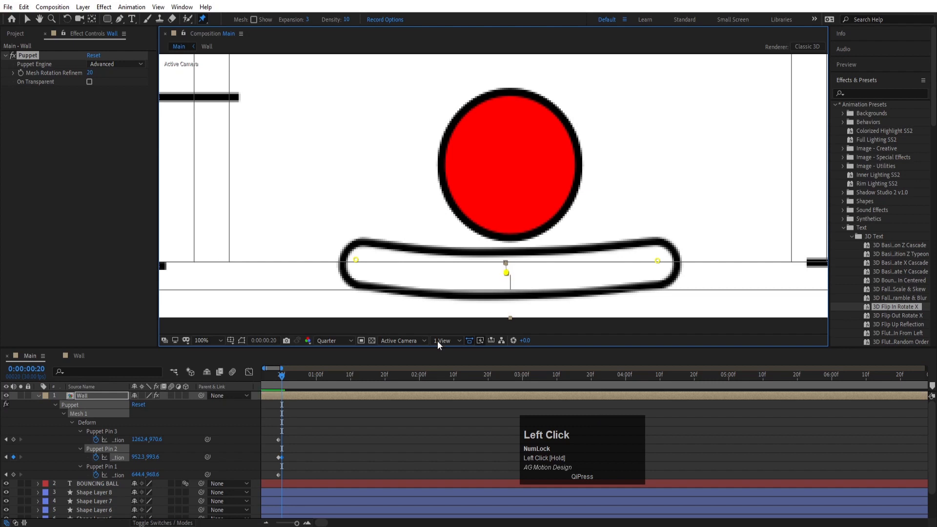
# - Copy the middle pin's keyframe from 0:00:00:19 and paste it at 0:00:00:21 to straighten the platform
pyautogui.press('=')
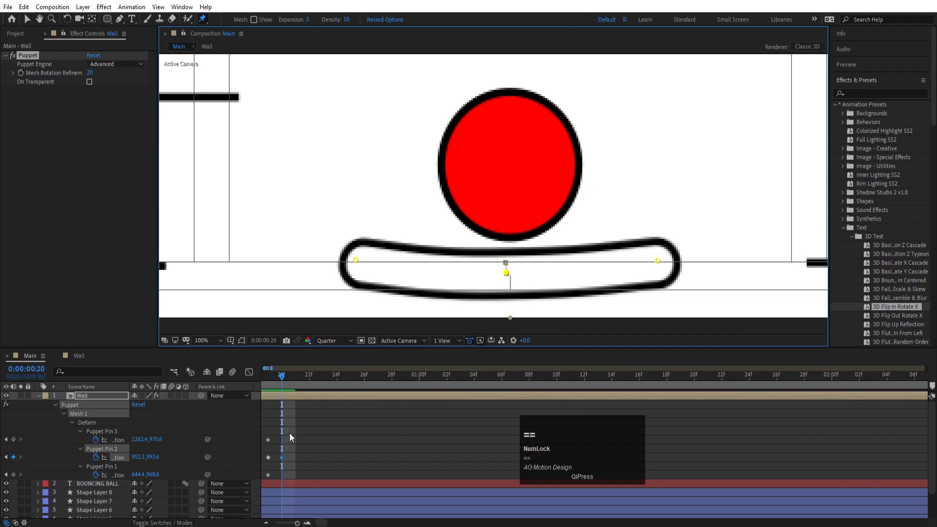
pyautogui.press('pagedown')
pyautogui.click(268, 458)
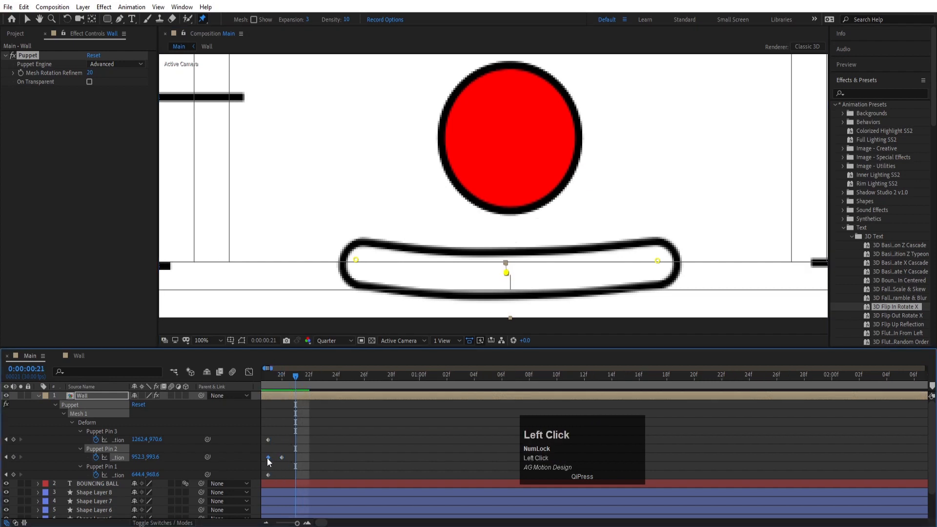
pyautogui.hotkey('ctrl', 'c')
pyautogui.hotkey('ctrl', 'v')
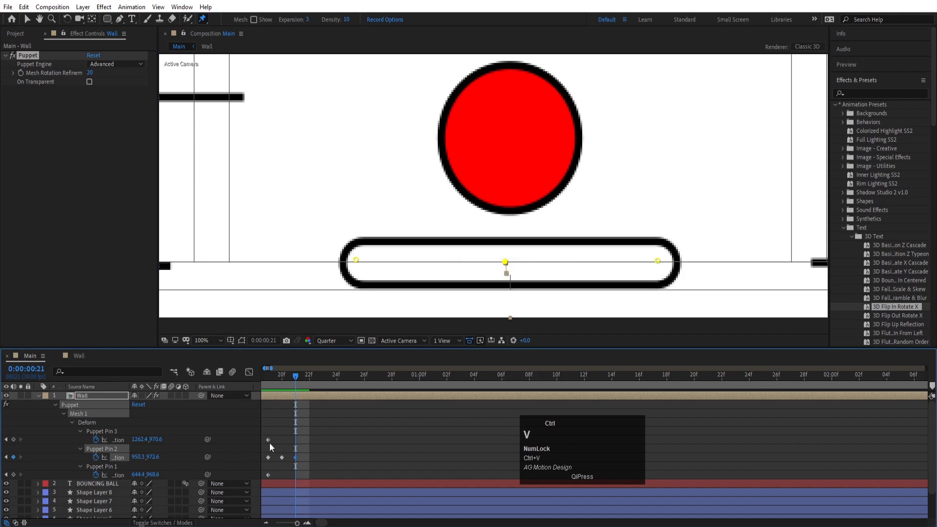
# - Play back the platform's bend on impact, first up close and again from 0:00:00:00 with the whole frame fitted
pyautogui.click(263, 376)
pyautogui.press('space')
pyautogui.press('space')
pyautogui.press('-')
pyautogui.press('-')
pyautogui.press('-')
pyautogui.press('-')
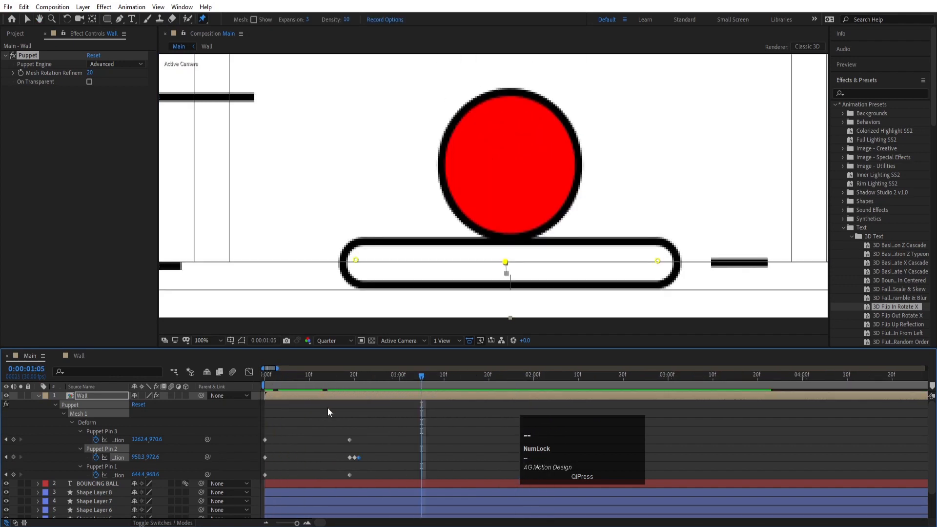
pyautogui.moveTo(319, 379); pyautogui.dragTo(264, 379)
pyautogui.click(215, 340)
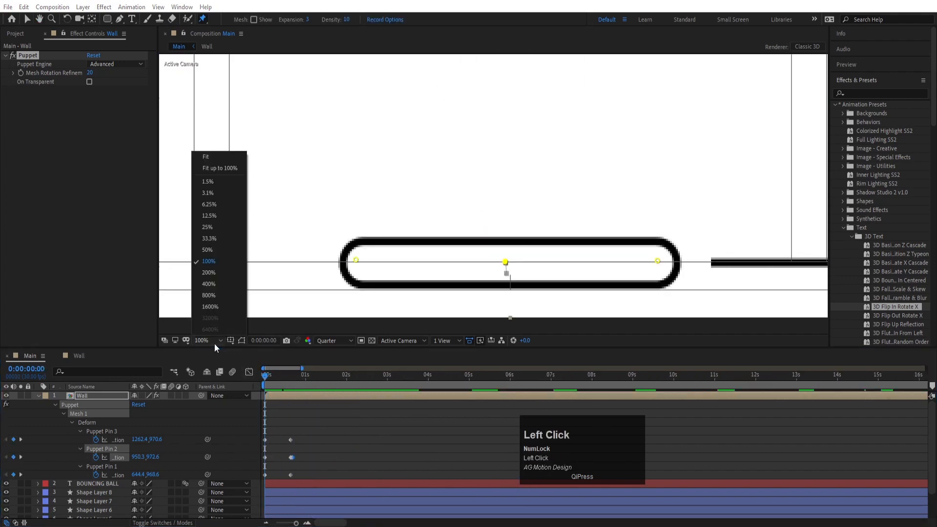
pyautogui.click(215, 158)
pyautogui.press('space')
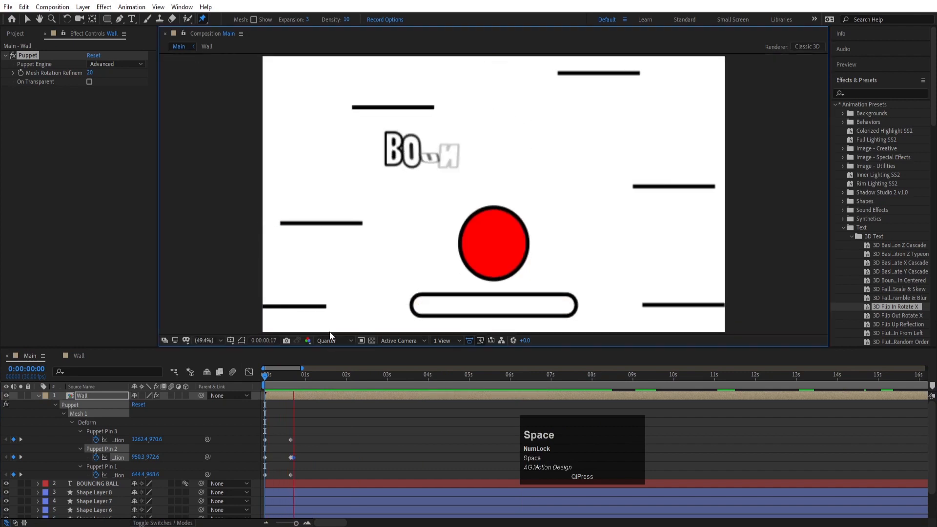
# - Stop the playback and keyframe the middle pin's position at 0:00:02:00, aligned with the ball's last Position keyframe
pyautogui.press('space')
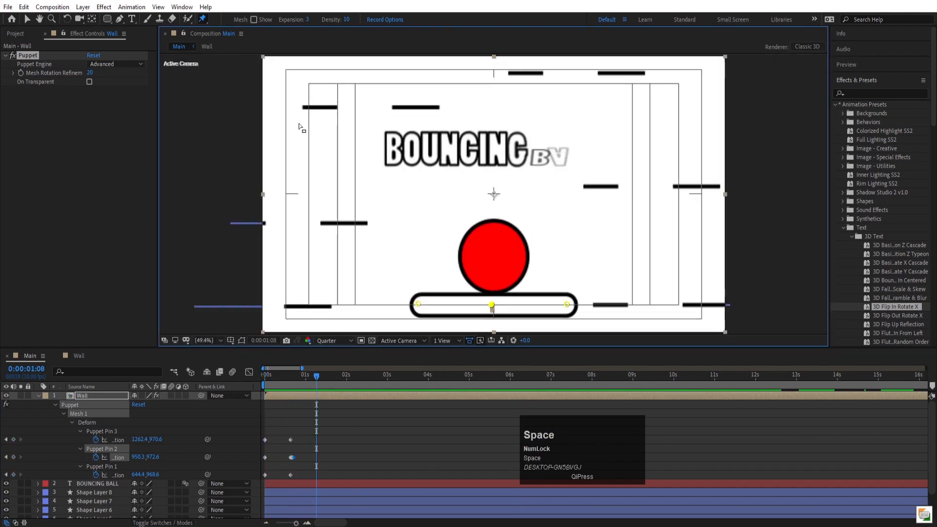
pyautogui.scroll(2, 492, 308)
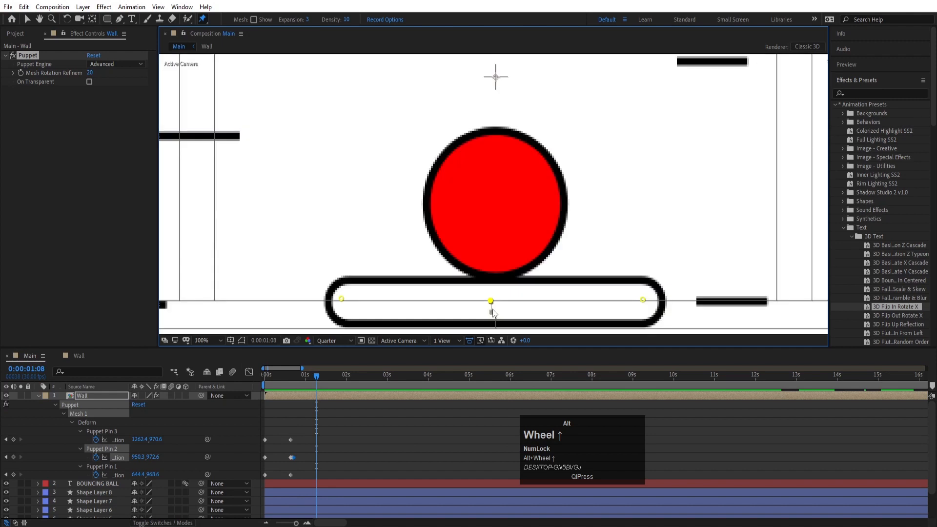
pyautogui.scroll(-2, 335, 450)
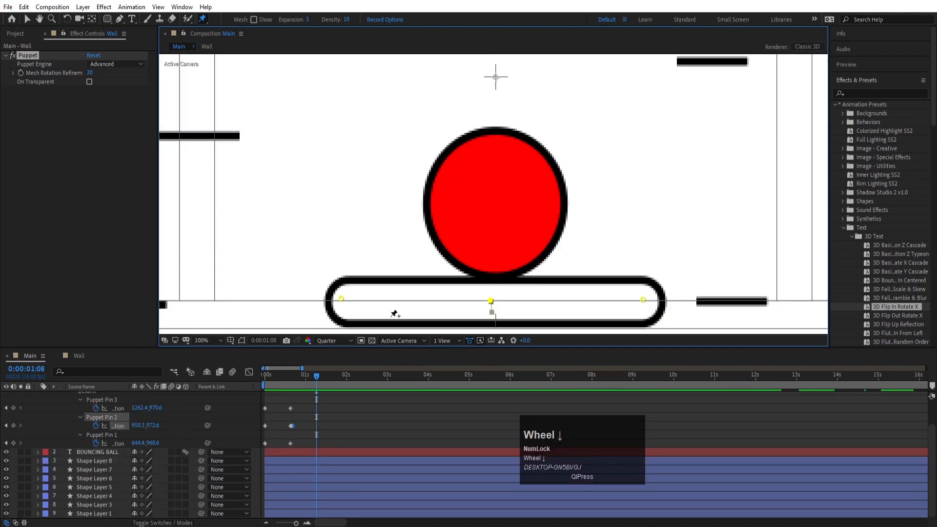
pyautogui.click(327, 413)
pyautogui.press('v')
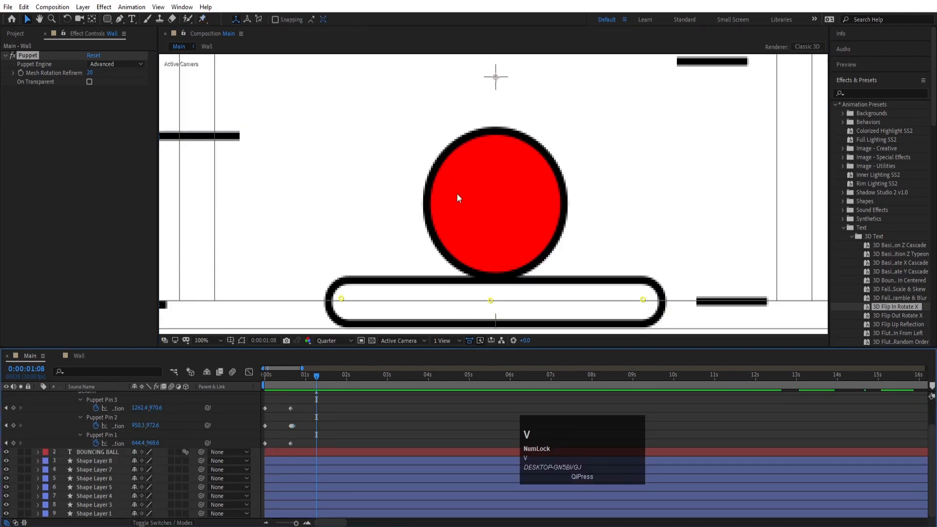
pyautogui.click(106, 513)
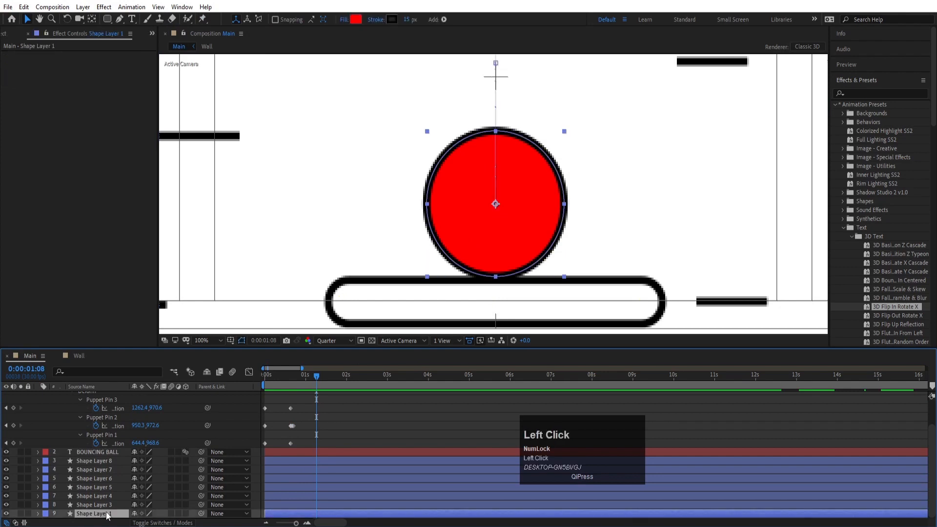
pyautogui.press('u')
pyautogui.press('k')
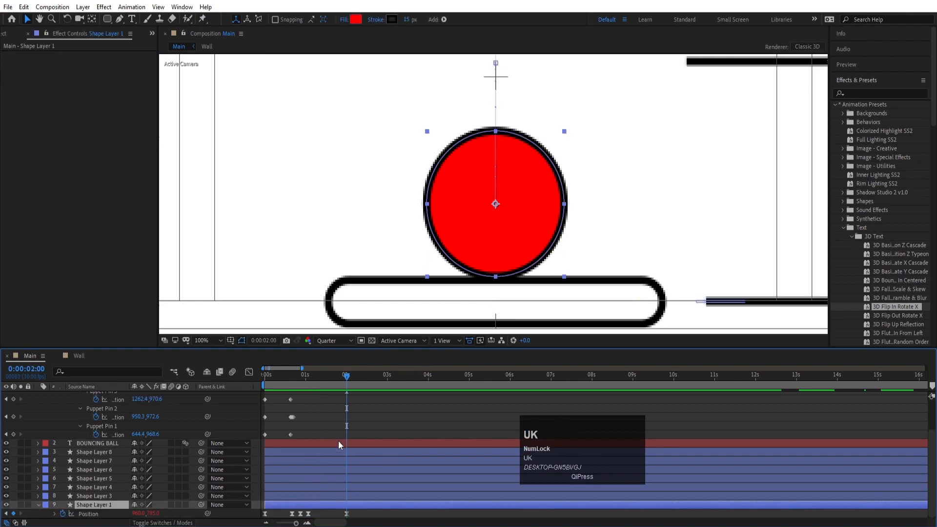
pyautogui.click(13, 416)
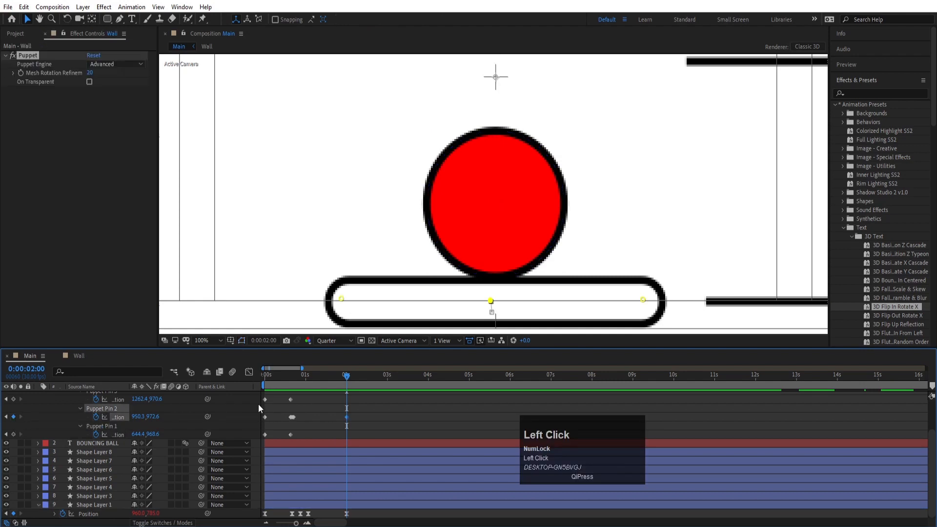
# - Add a loopOut() expression to the middle pin's position so the platform's bend repeats
pyautogui.keyDown('alt'); pyautogui.click(96, 417); pyautogui.keyUp('alt')
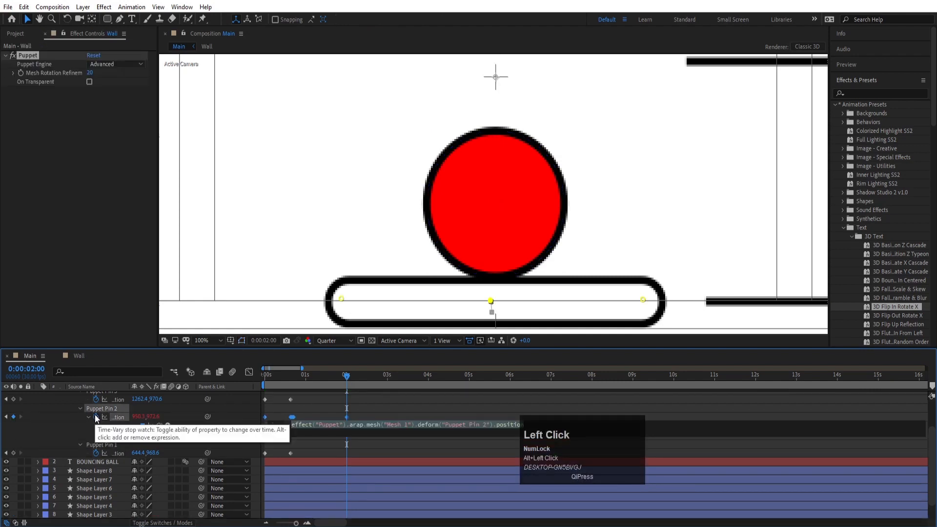
pyautogui.write('loop')
pyautogui.press('Down')
pyautogui.press('Down')
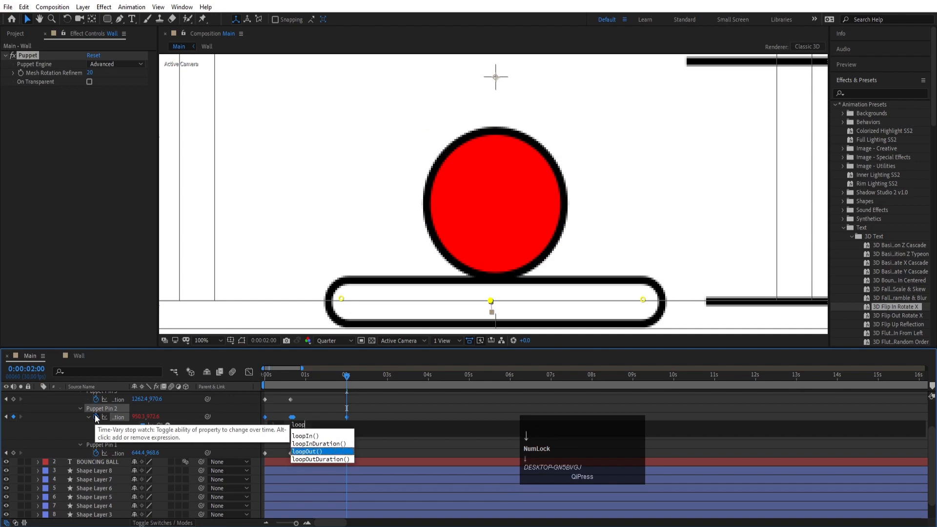
pyautogui.press('Return')
pyautogui.click(321, 397)
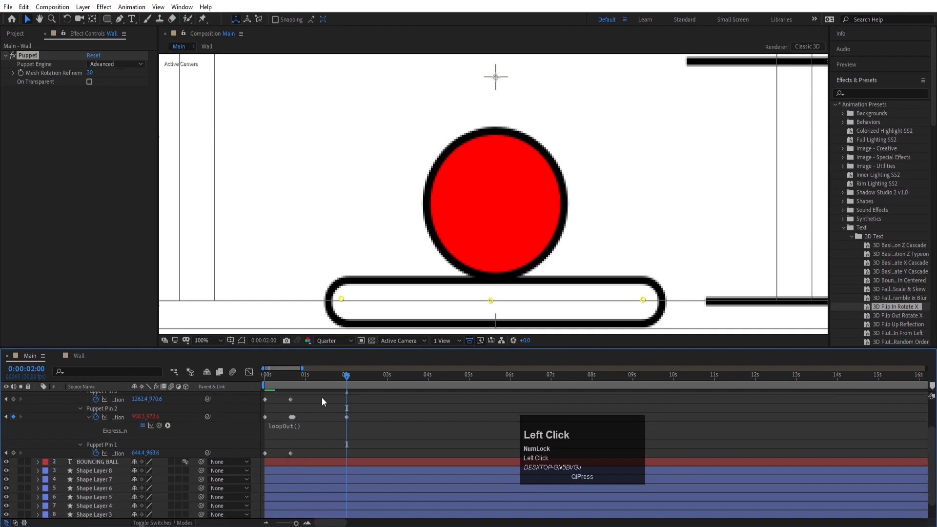
# - Play back the looping bend up close and again from 0:00:00:00 with the whole frame fitted
pyautogui.press('space')
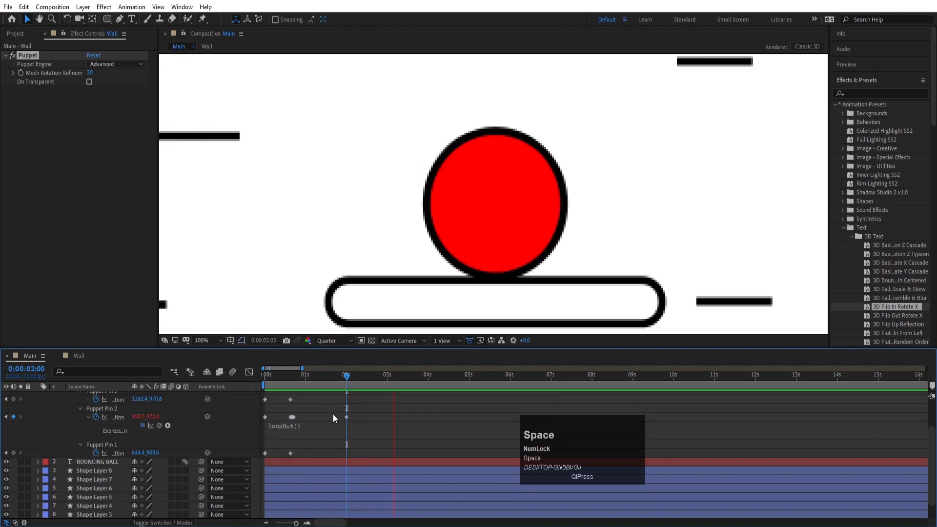
pyautogui.press('space')
pyautogui.scroll(2, 349, 427)
pyautogui.moveTo(279, 376); pyautogui.dragTo(247, 371)
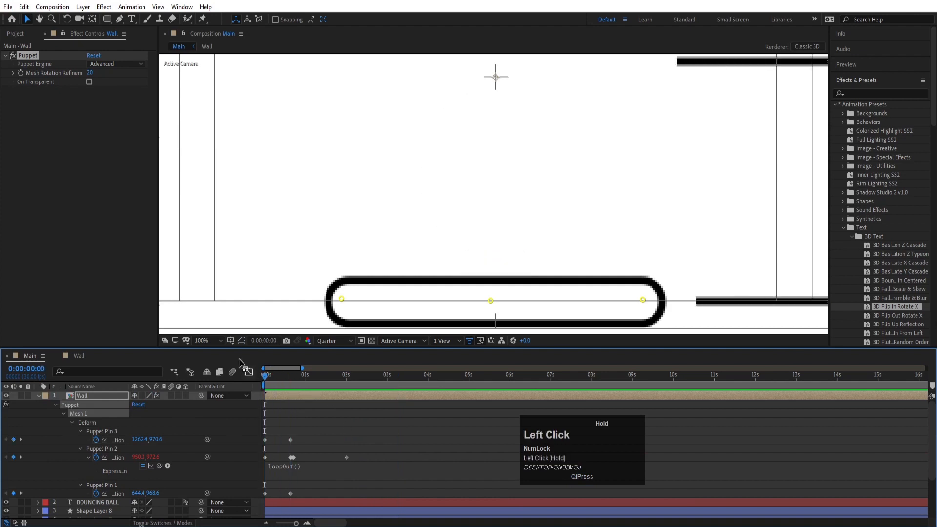
pyautogui.click(215, 343)
pyautogui.click(210, 157)
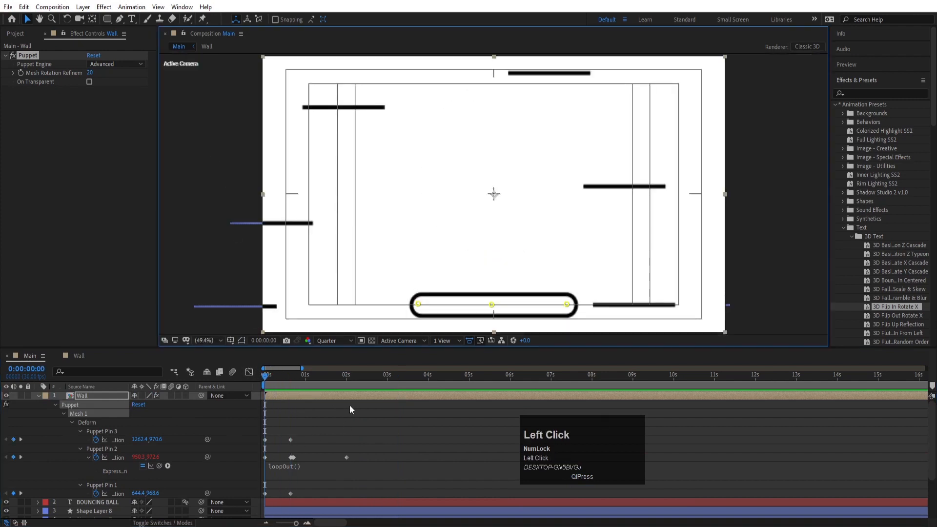
pyautogui.press('space')
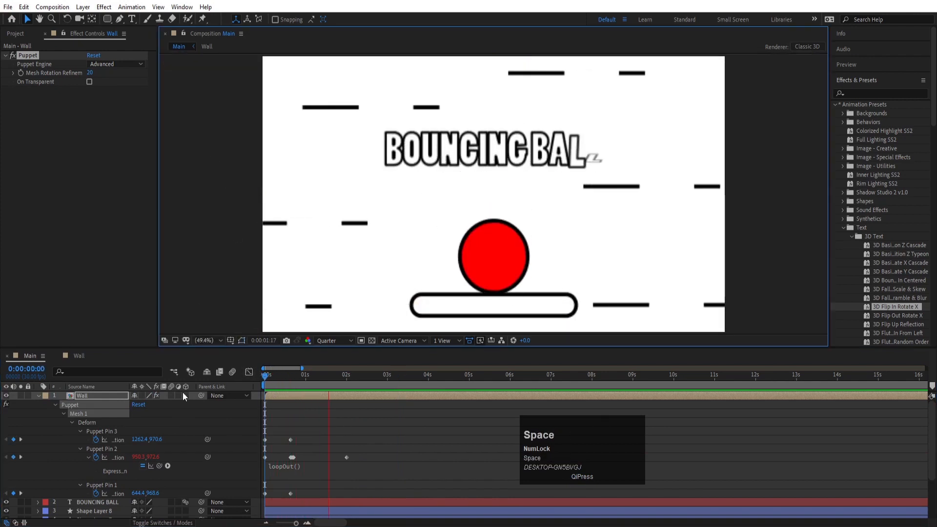
pyautogui.press('space')
# - Collapse the Wall and Shape Layer 1 properties and close the Wall composition's timeline
pyautogui.click(38, 396)
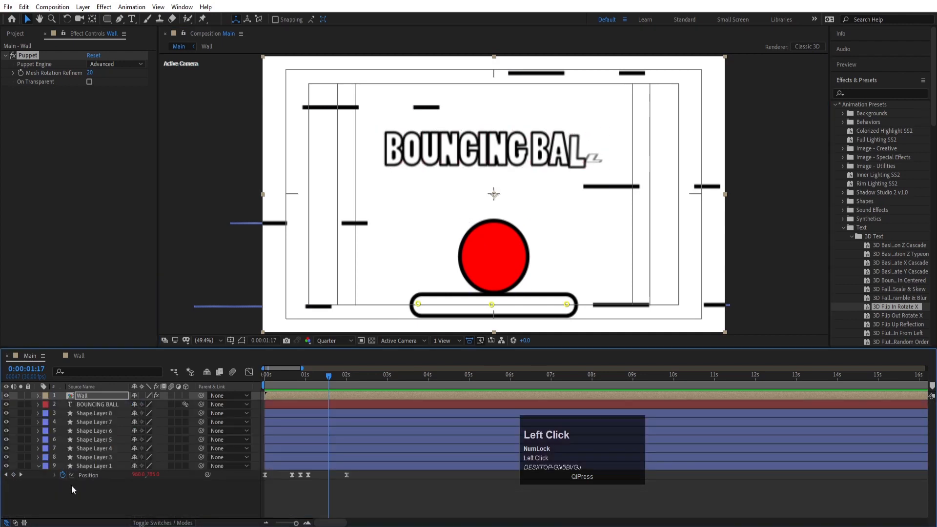
pyautogui.click(71, 485)
pyautogui.click(38, 466)
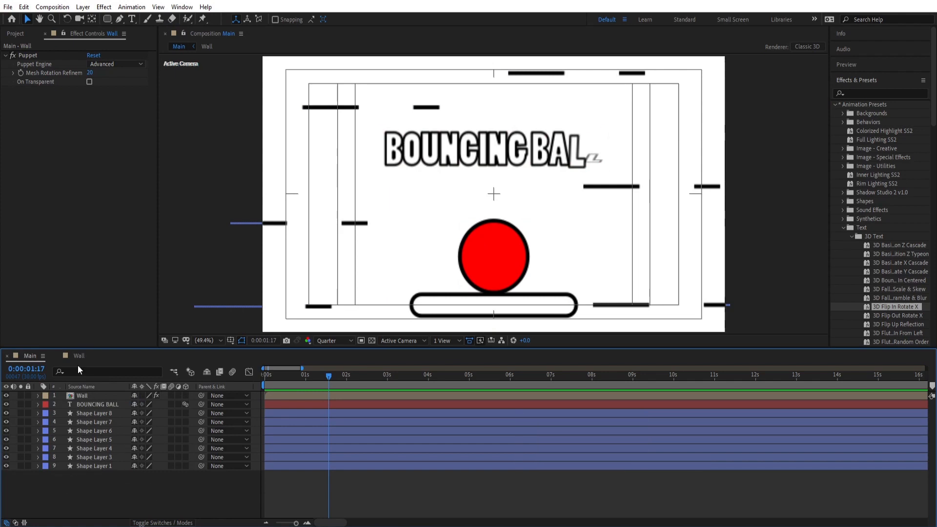
pyautogui.click(57, 356)
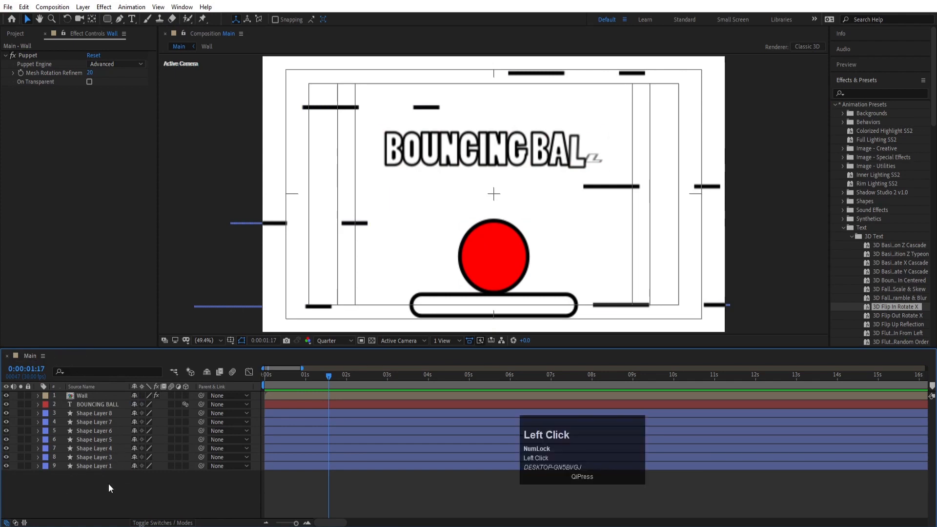
# - Create a white (FFFFFF) 1920 x 1080 px solid named bg
pyautogui.rightClick(132, 482)
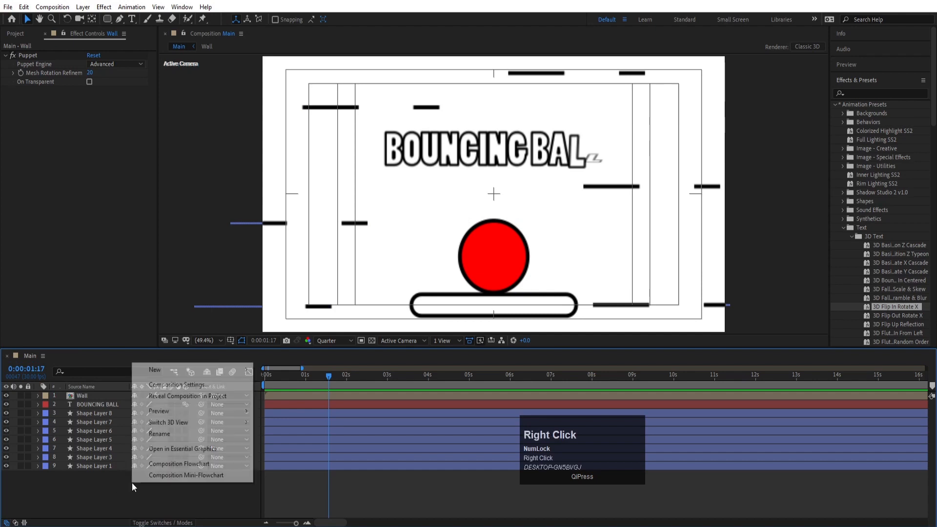
pyautogui.click(166, 369)
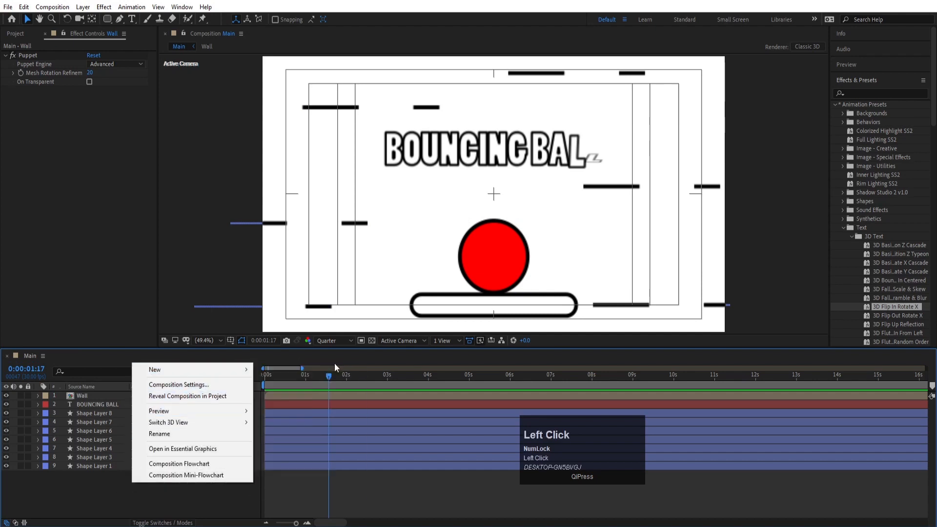
pyautogui.moveTo(244, 369)
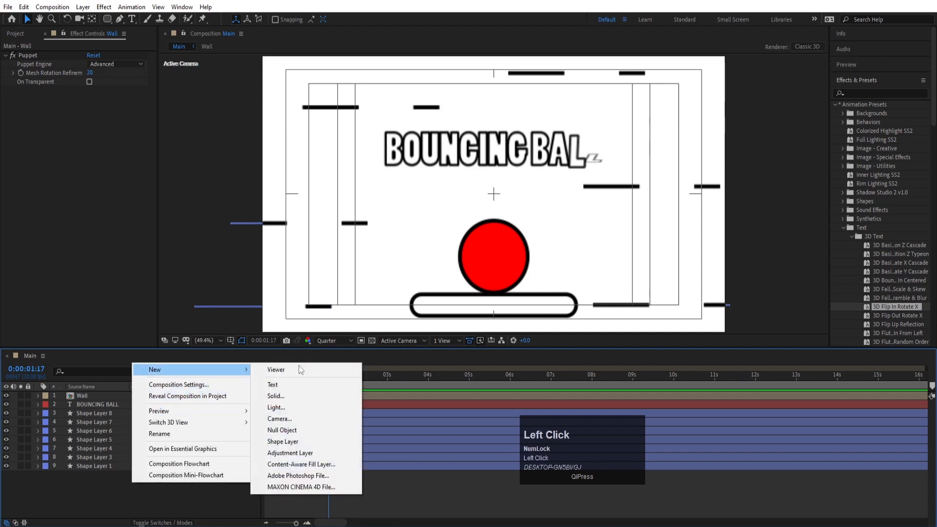
pyautogui.click(290, 395)
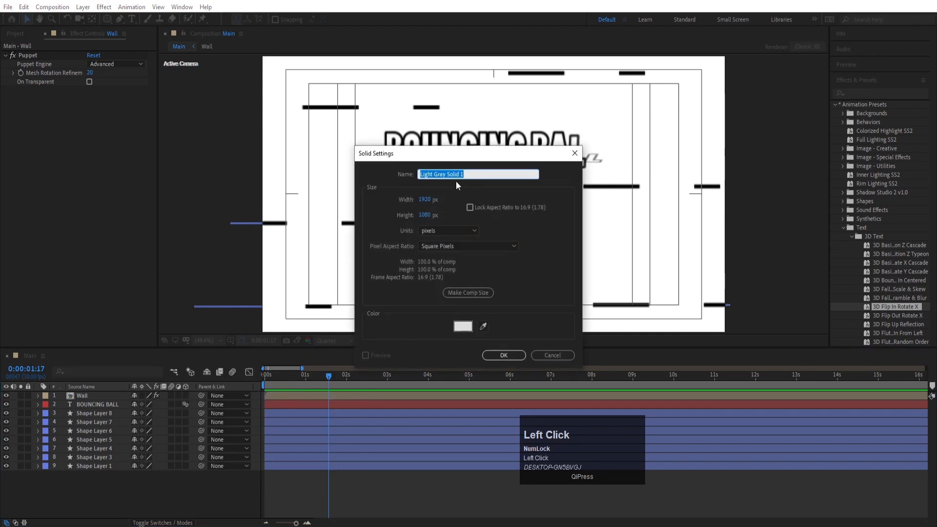
pyautogui.write('bg')
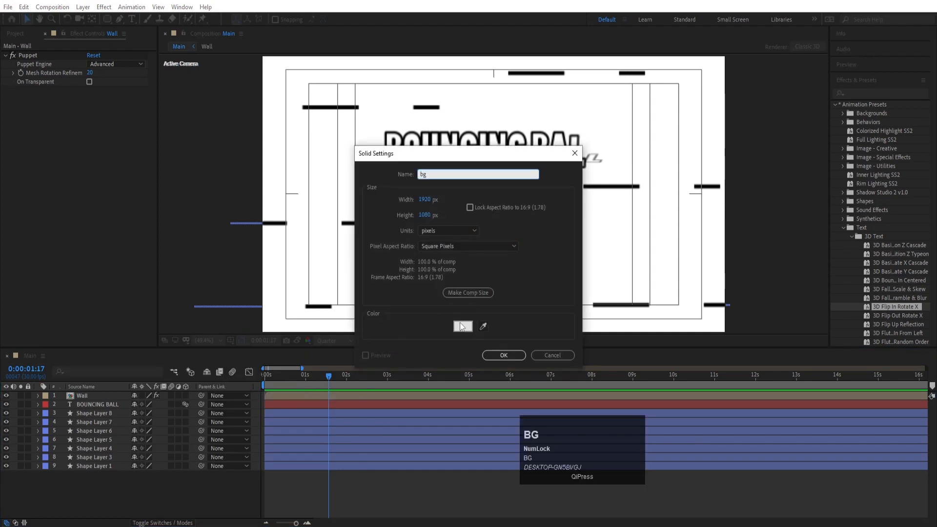
pyautogui.click(461, 326)
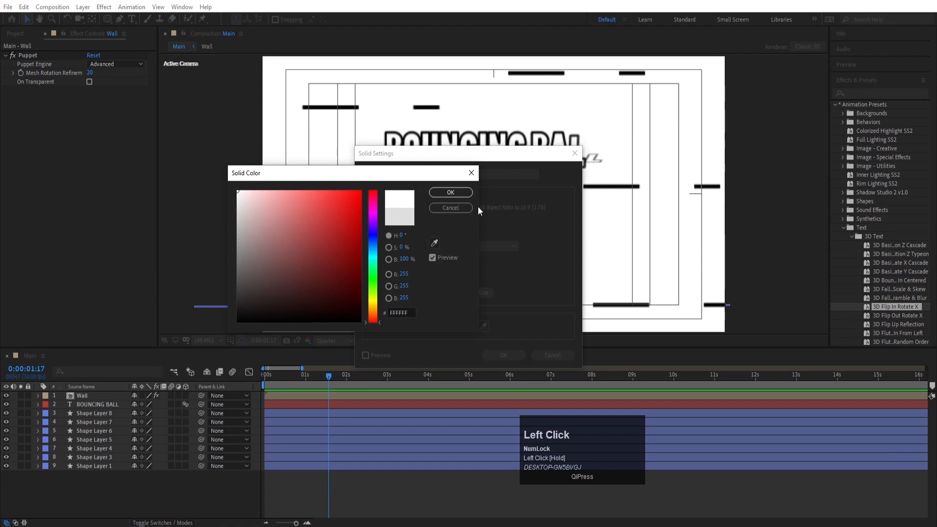
pyautogui.click(444, 194)
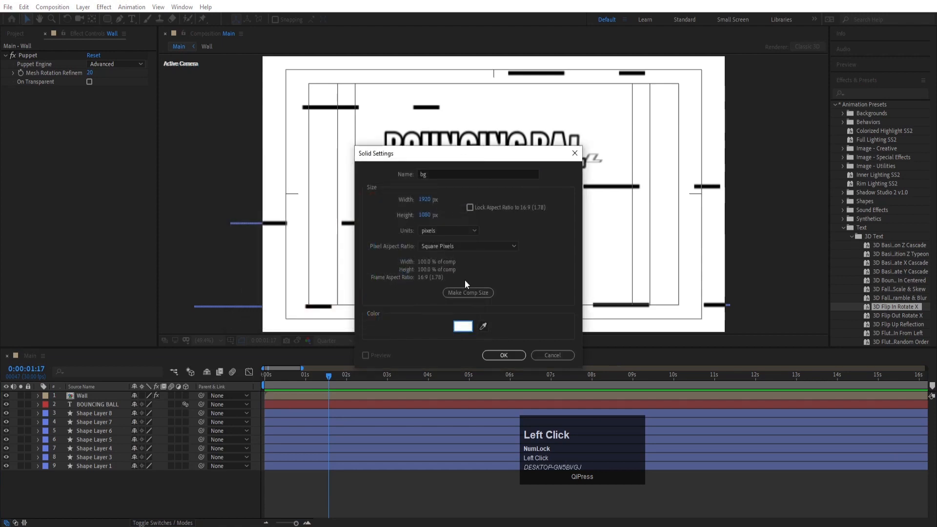
pyautogui.click(503, 354)
# - Move the bg solid to the bottom of the layer stack and lock it
pyautogui.moveTo(97, 397); pyautogui.dragTo(91, 486)
pyautogui.click(28, 474)
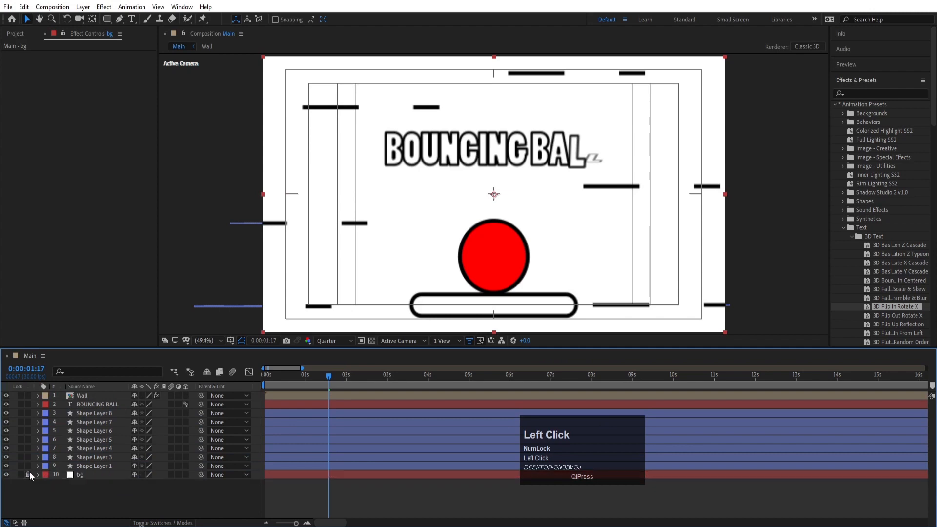
# - Create a null object and parent every layer from Wall down to Shape Layer 1 to it
pyautogui.rightClick(89, 486)
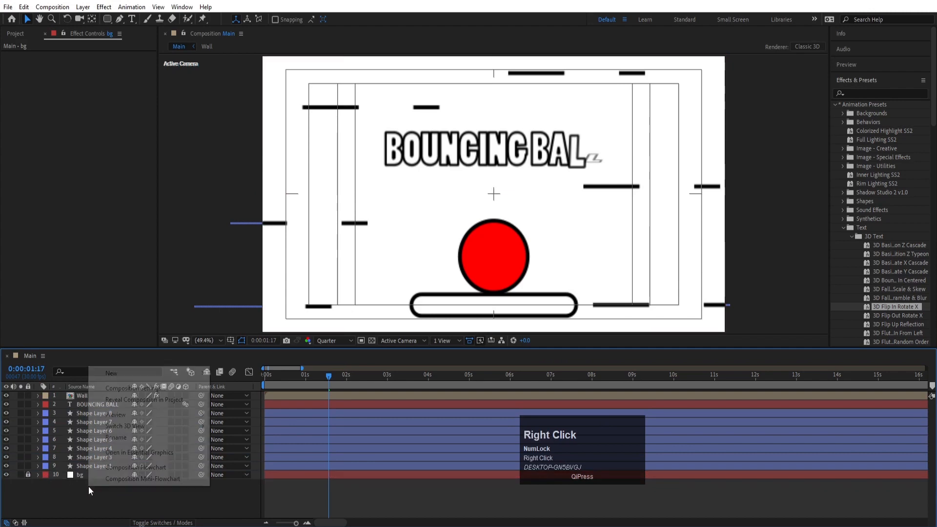
pyautogui.click(126, 373)
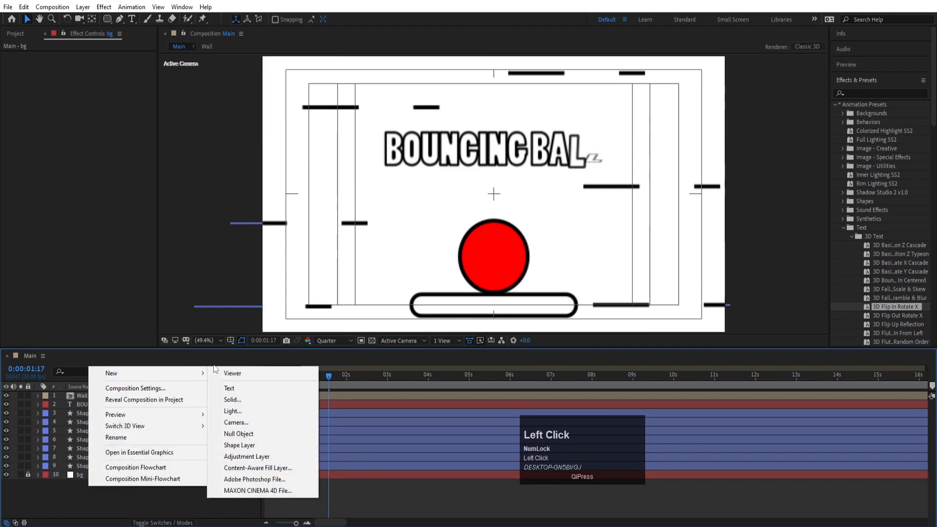
pyautogui.click(245, 436)
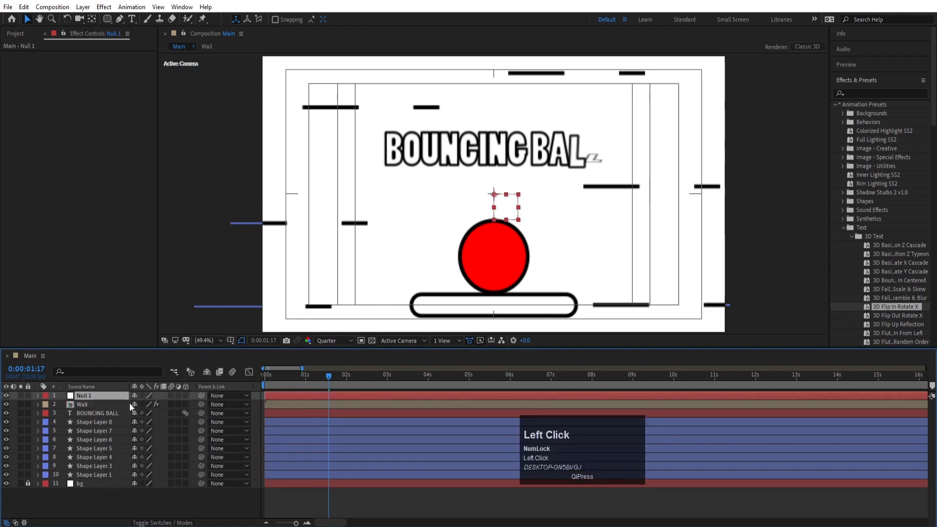
pyautogui.click(96, 406)
pyautogui.keyDown('shift'); pyautogui.click(95, 474); pyautogui.keyUp('shift')
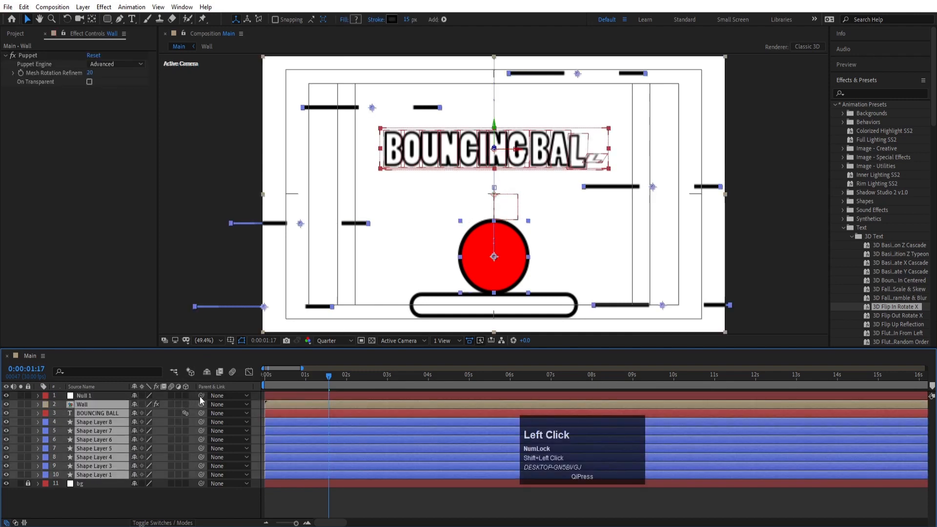
pyautogui.moveTo(201, 407); pyautogui.dragTo(105, 397)
# - Try moving the null object to test that it carries the parented layers, and undo the move
pyautogui.click(104, 397)
pyautogui.moveTo(502, 215); pyautogui.dragTo(464, 204)
pyautogui.hotkey('ctrl', 'z')
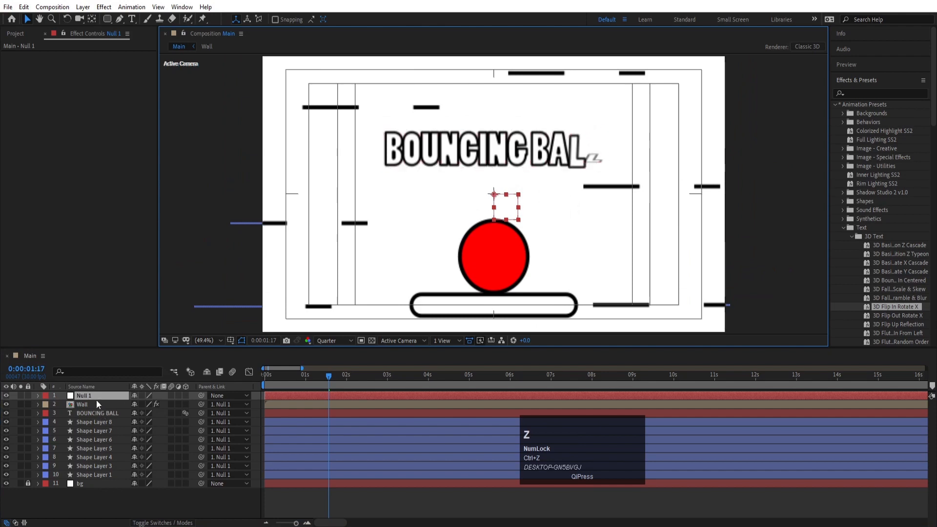
pyautogui.click(91, 395)
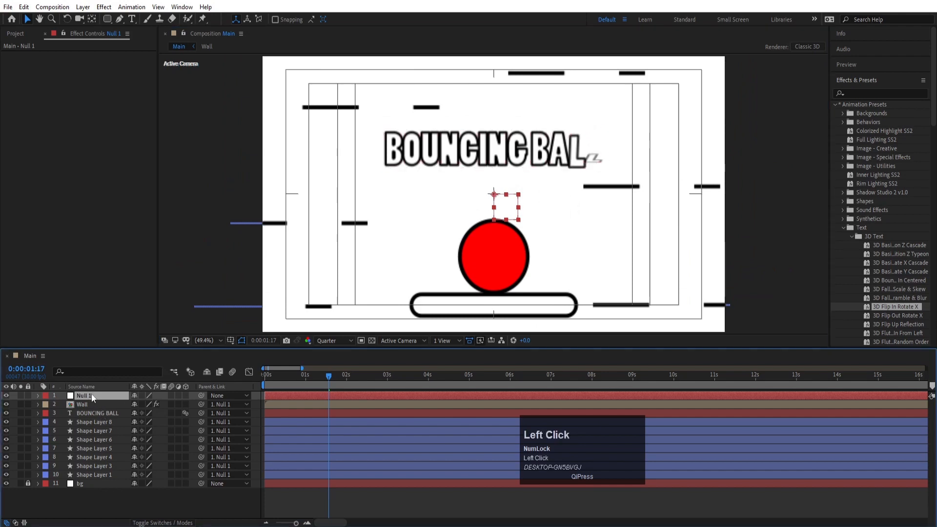
# - Create an adjustment layer above all other layers in the Main composition
pyautogui.click(111, 507)
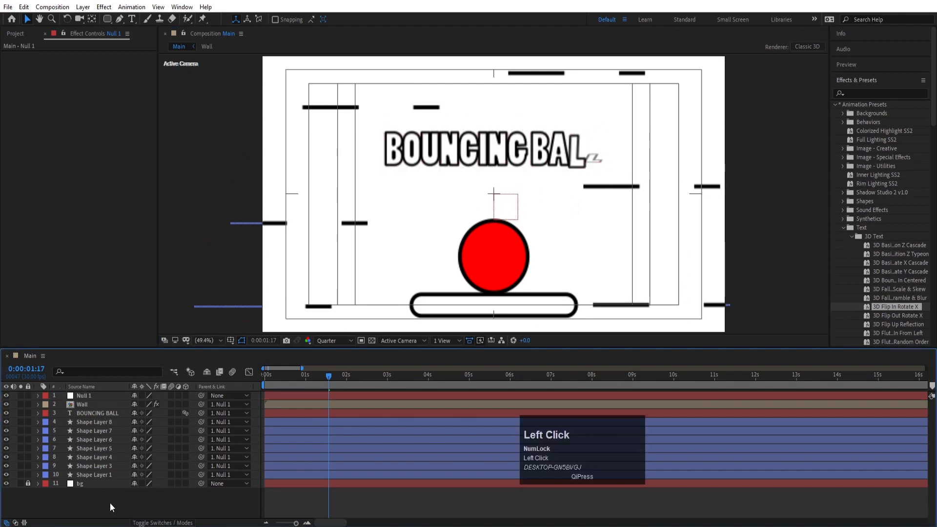
pyautogui.rightClick(111, 507)
pyautogui.click(142, 389)
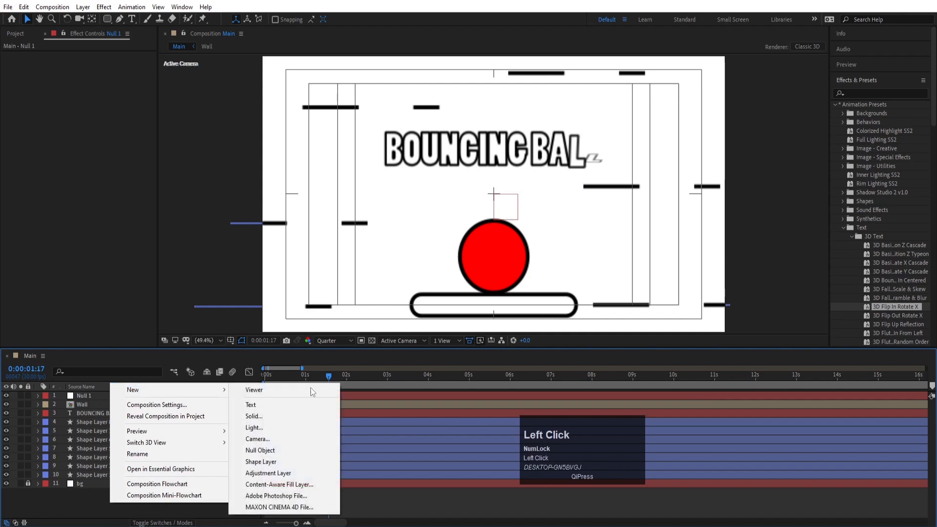
pyautogui.click(290, 473)
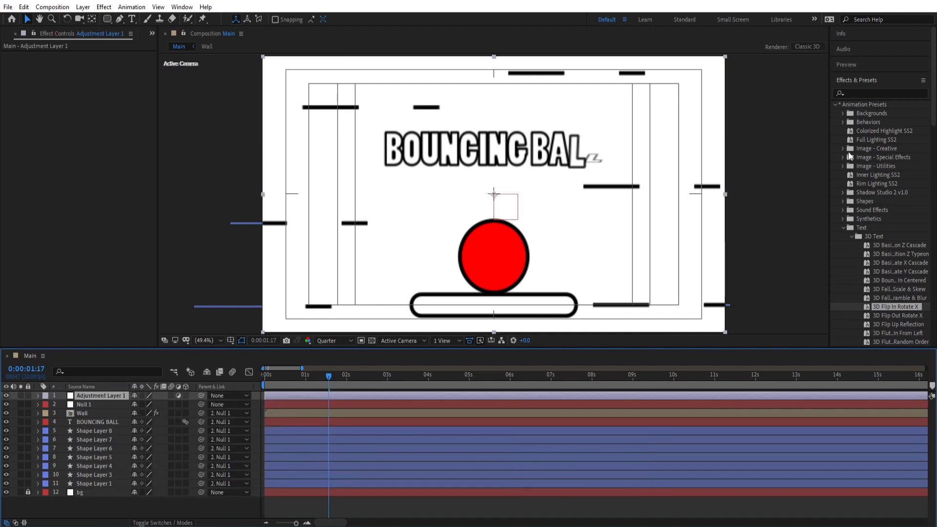
# - Find the Tint effect and apply it to the adjustment layer
pyautogui.click(836, 105)
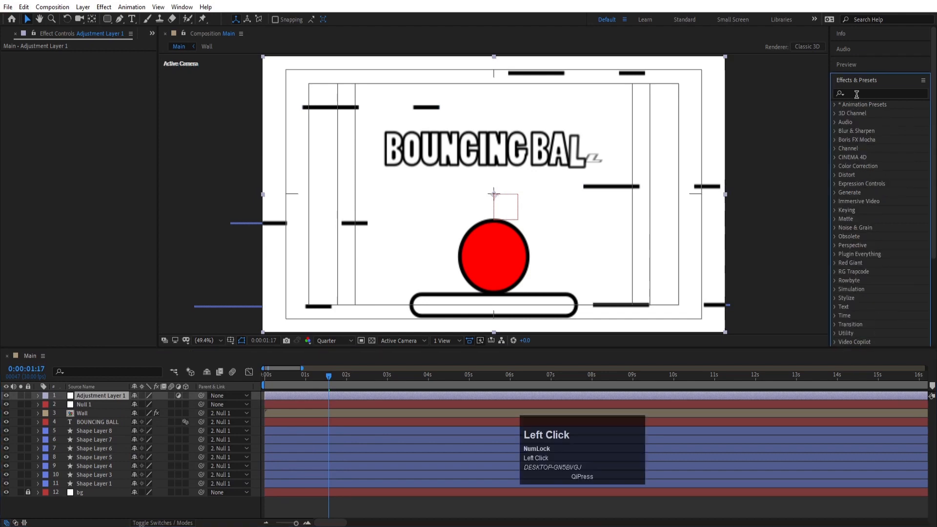
pyautogui.click(857, 94)
pyautogui.write('tint')
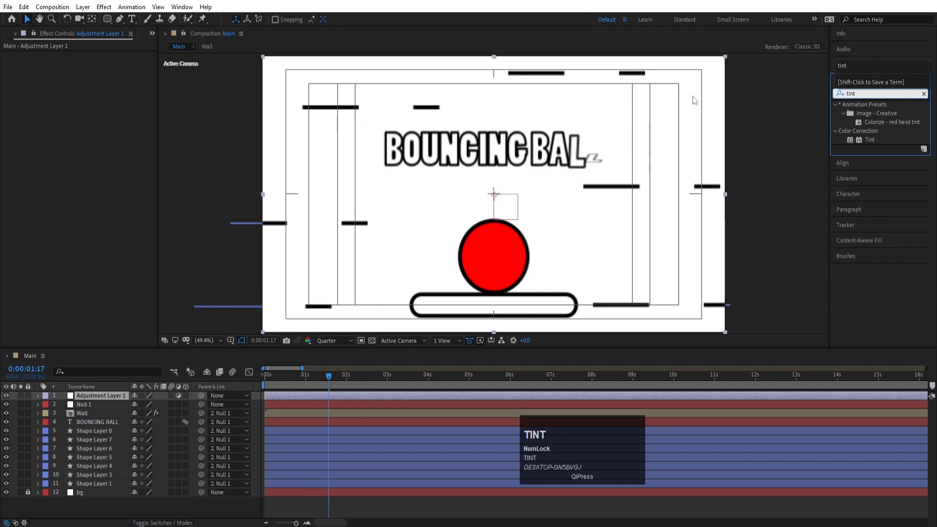
pyautogui.doubleClick(867, 141)
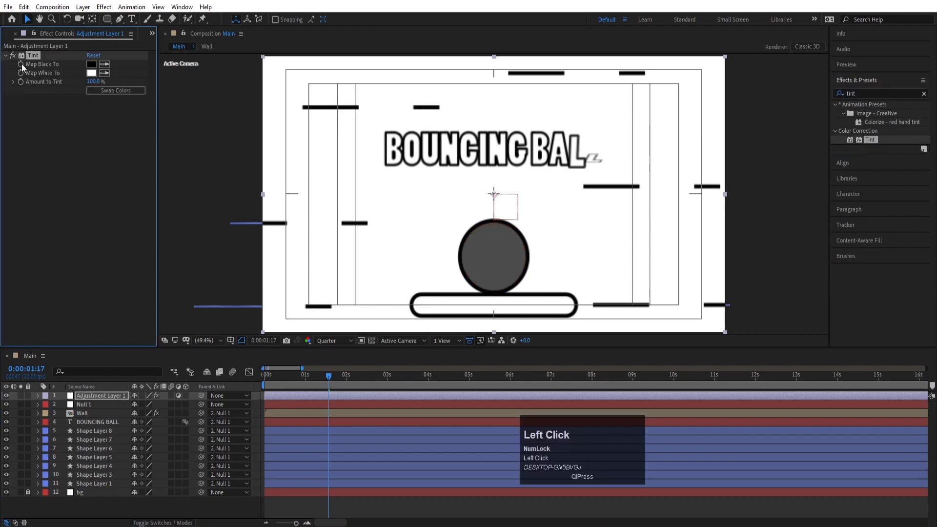
# - Swap Tint's black and white colors and swap them back, and delete the effect from the adjustment layer
pyautogui.click(112, 91)
pyautogui.click(111, 91)
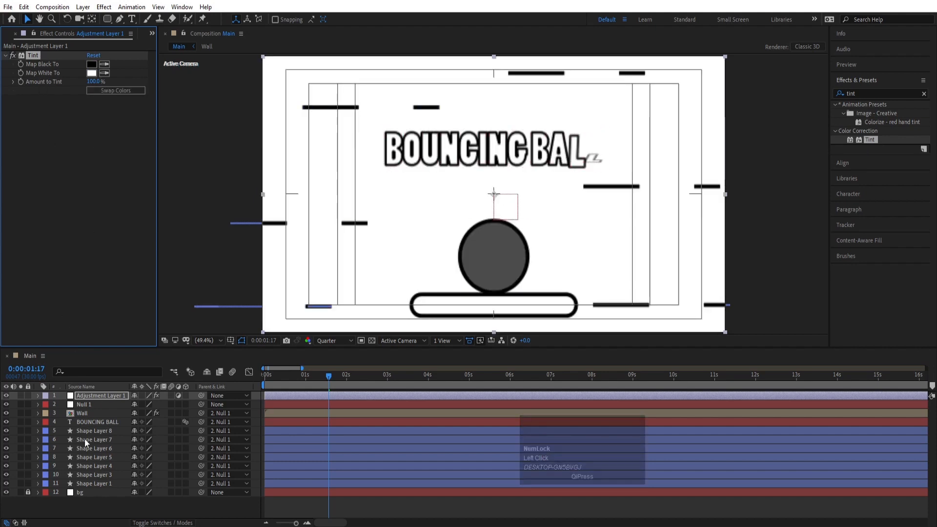
pyautogui.click(34, 57)
pyautogui.press('Delete')
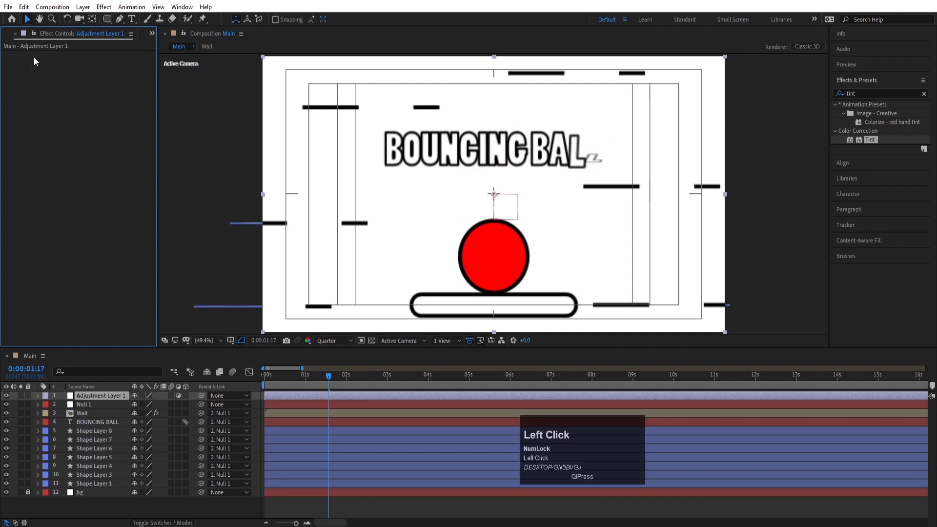
# - Play back the Main composition from 0:00:00:00
pyautogui.click(303, 387)
pyautogui.press('space')
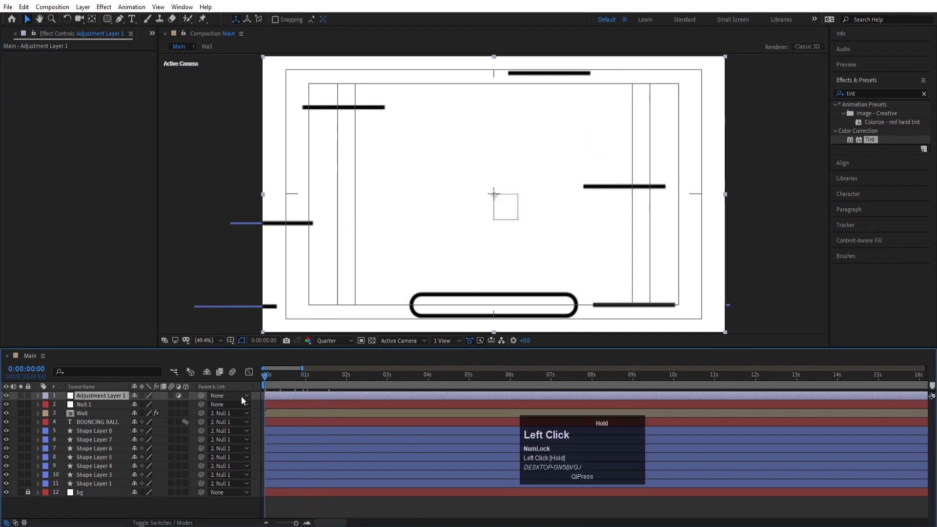